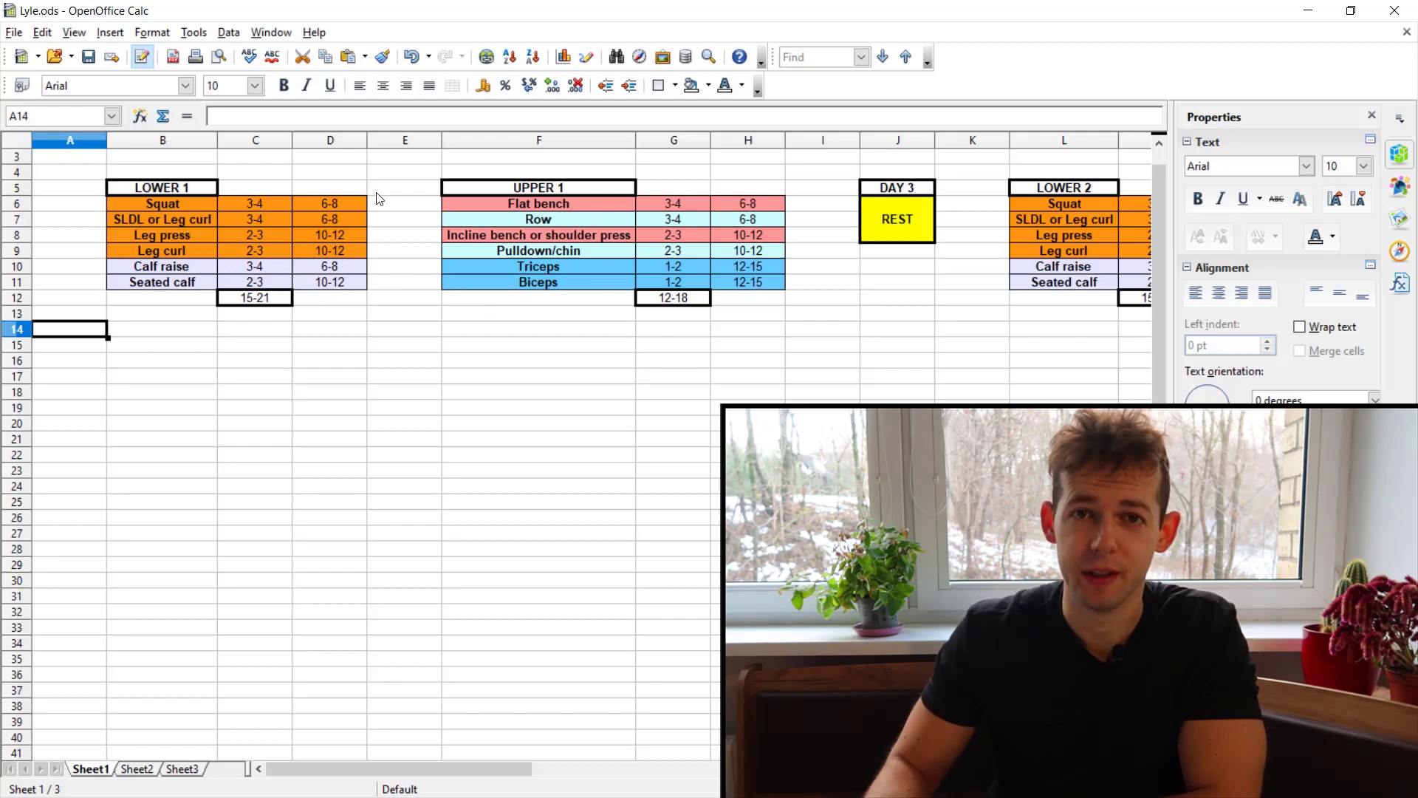
Open Sheet2 and move along the empty row 10 from C10 to O10 to see both weekly schedules in full.
left_click(142, 770)
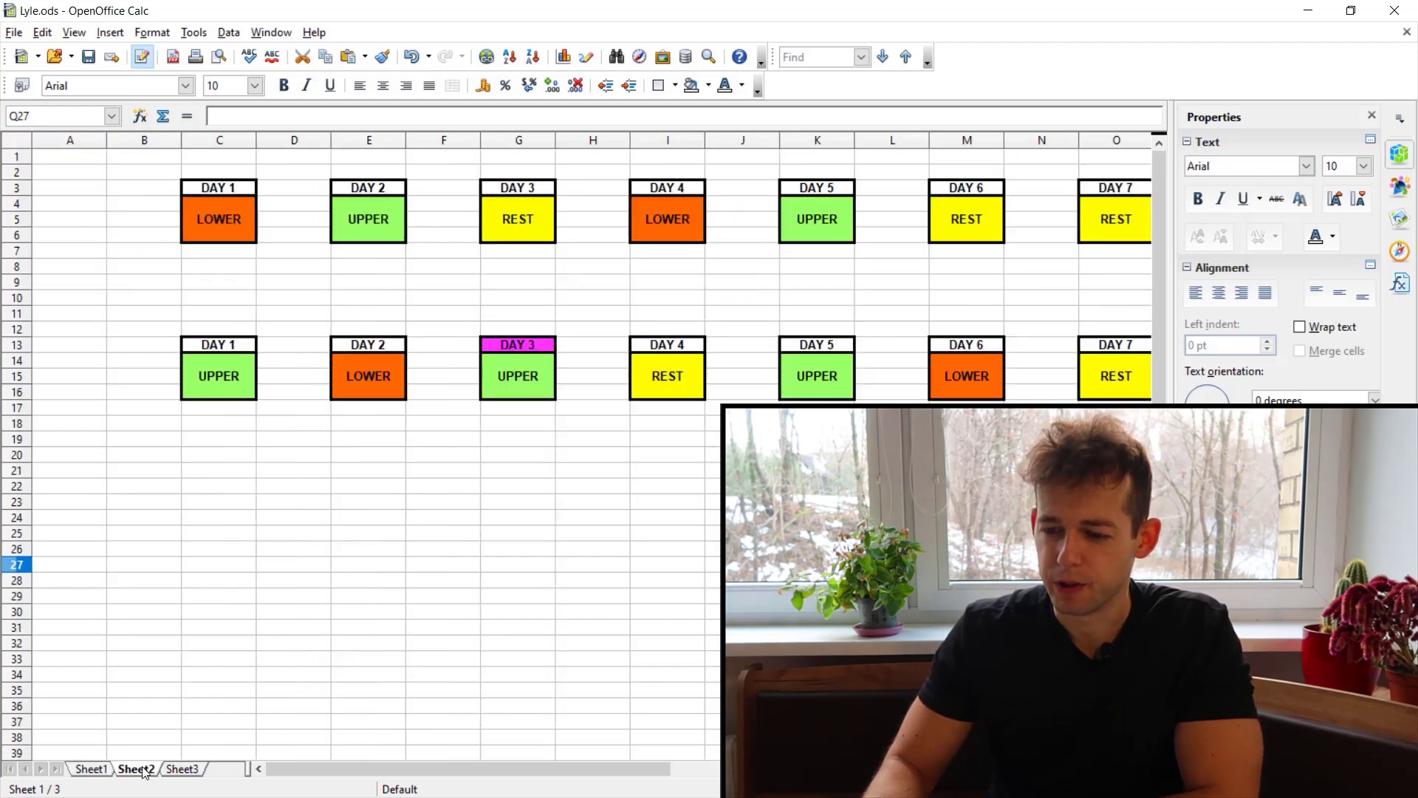
left_click(225, 298)
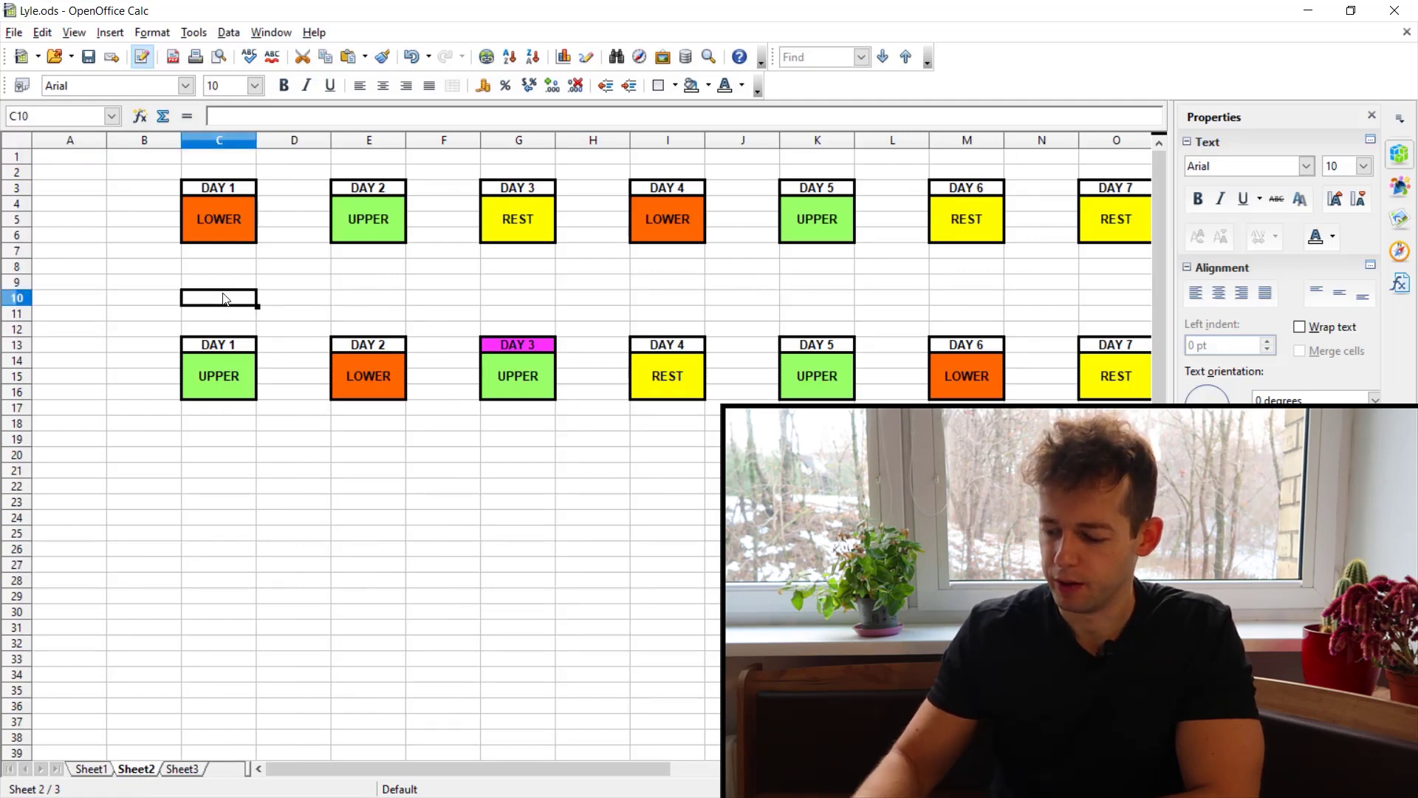
key("Right")
key("Right")
key("Right")
key("Right")
key("Right")
key("Right")
key("Right")
key("Right")
key("Right")
key("Right")
key("Right")
key("Right")
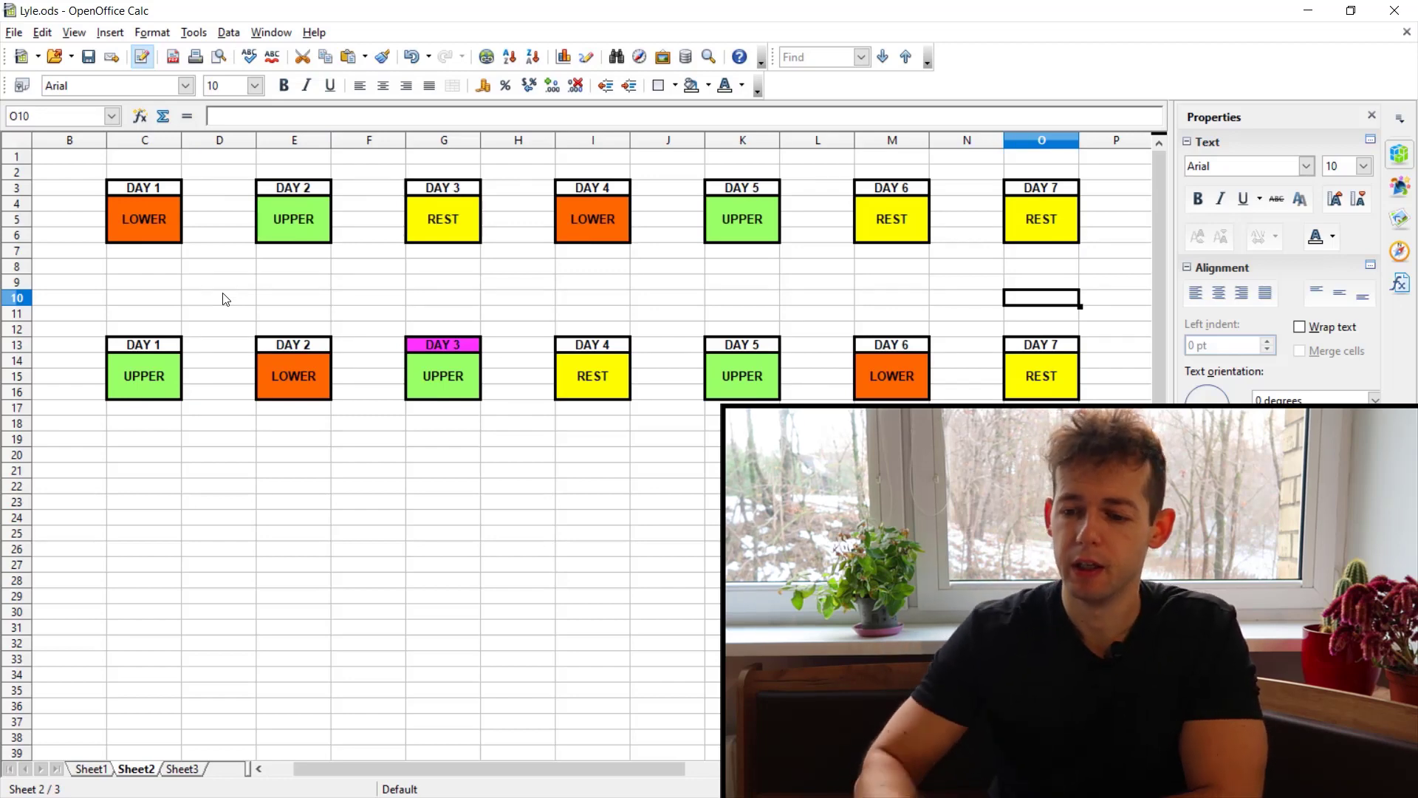
Go through the upper weekly schedule day by day, from Day 1 to the Day 7 rest day.
left_click(151, 190)
left_click(278, 211)
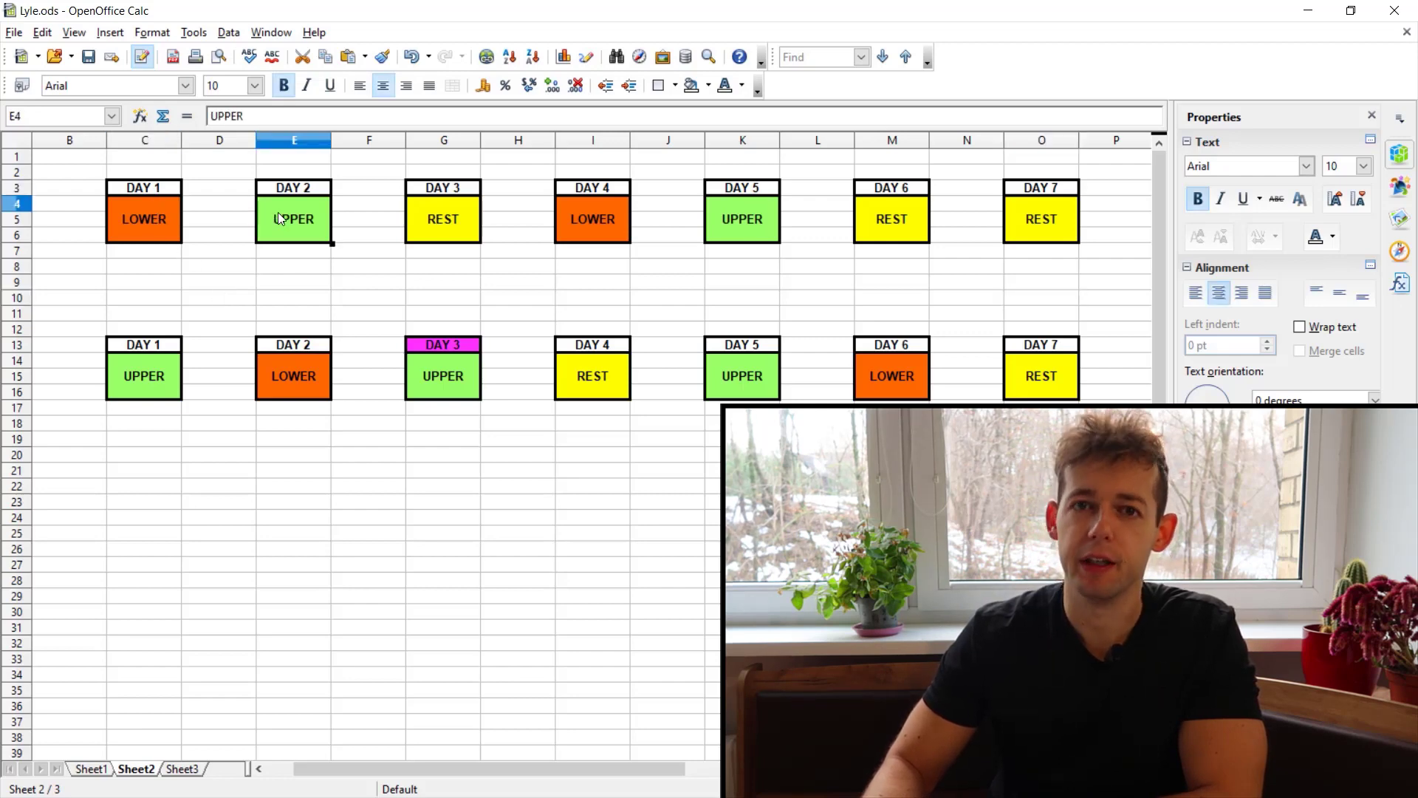
left_click(442, 226)
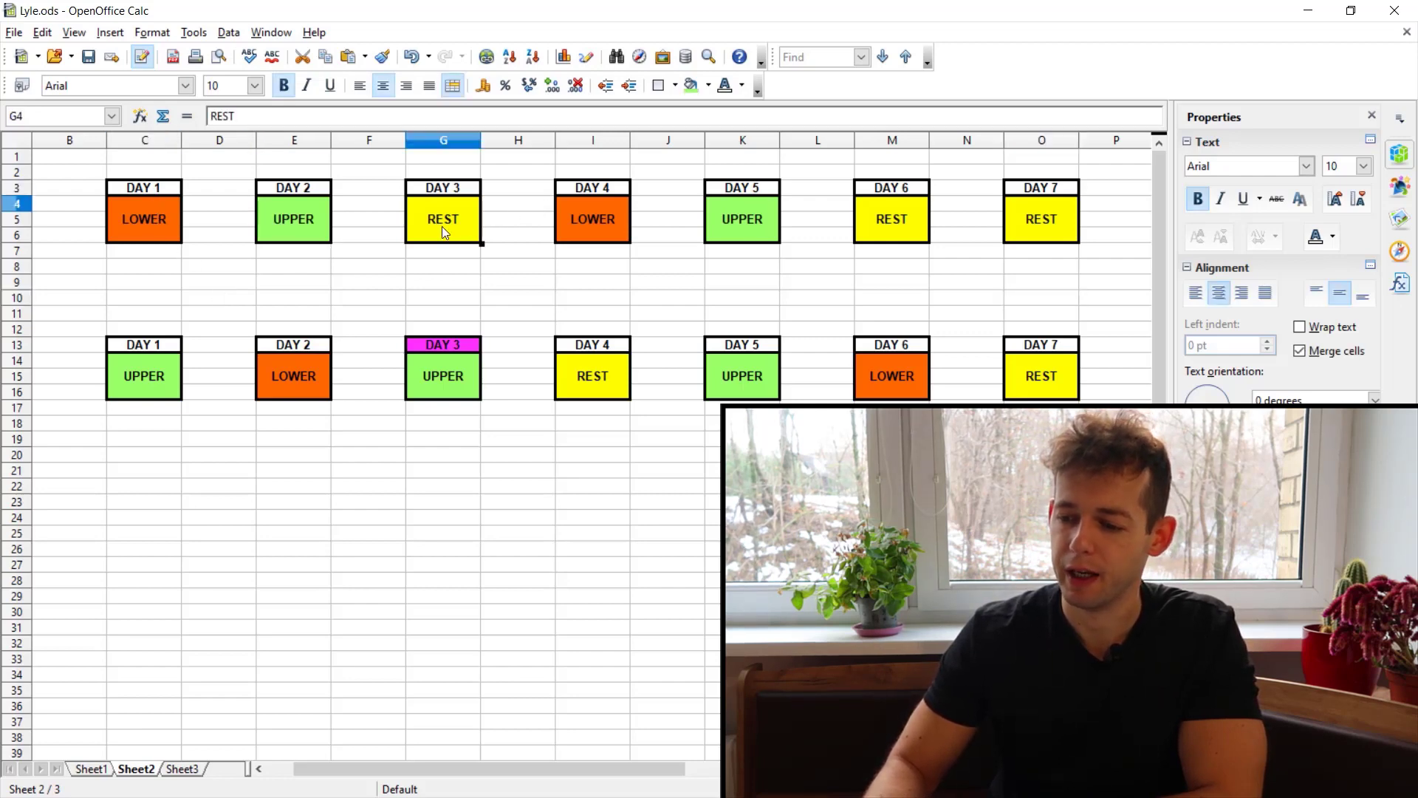
left_click(618, 220)
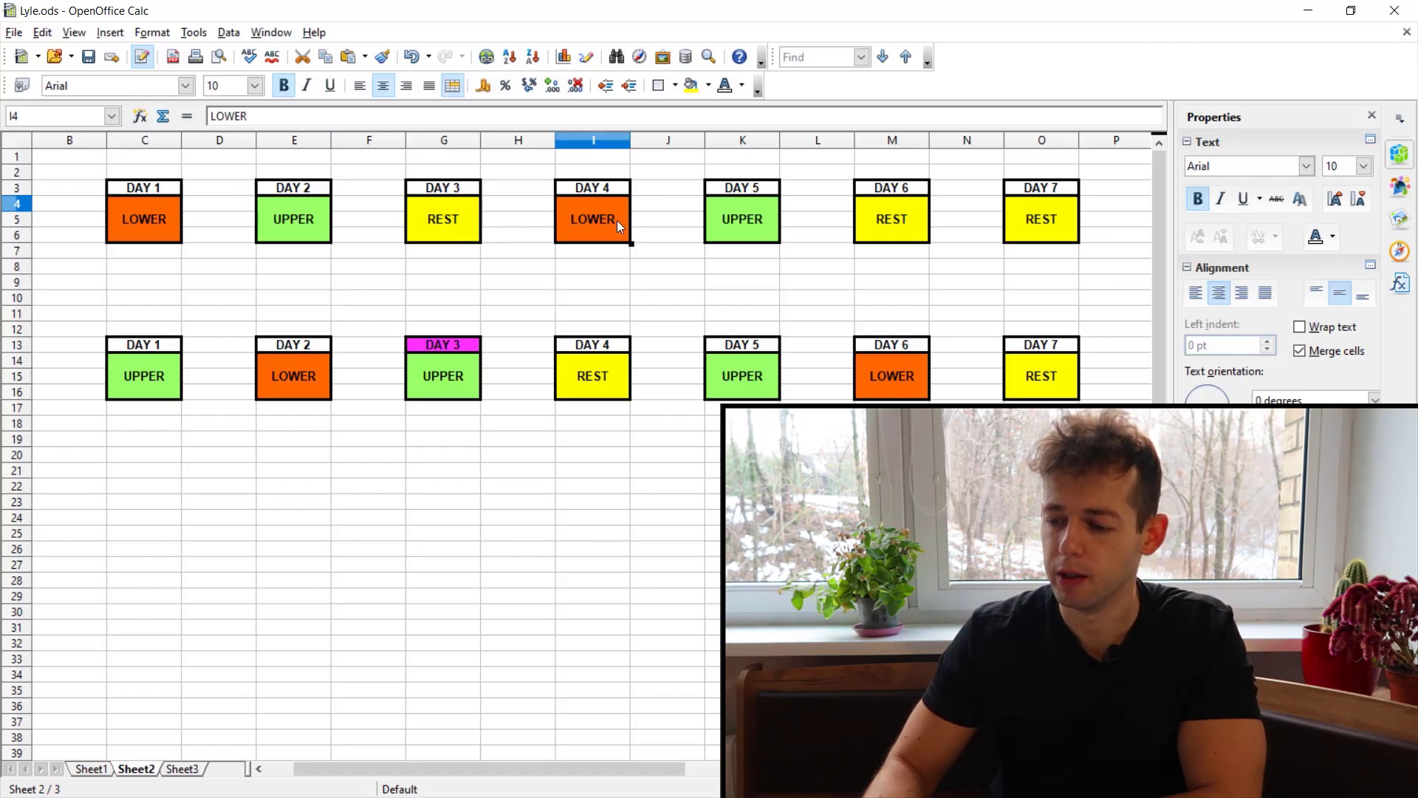
left_click(742, 241)
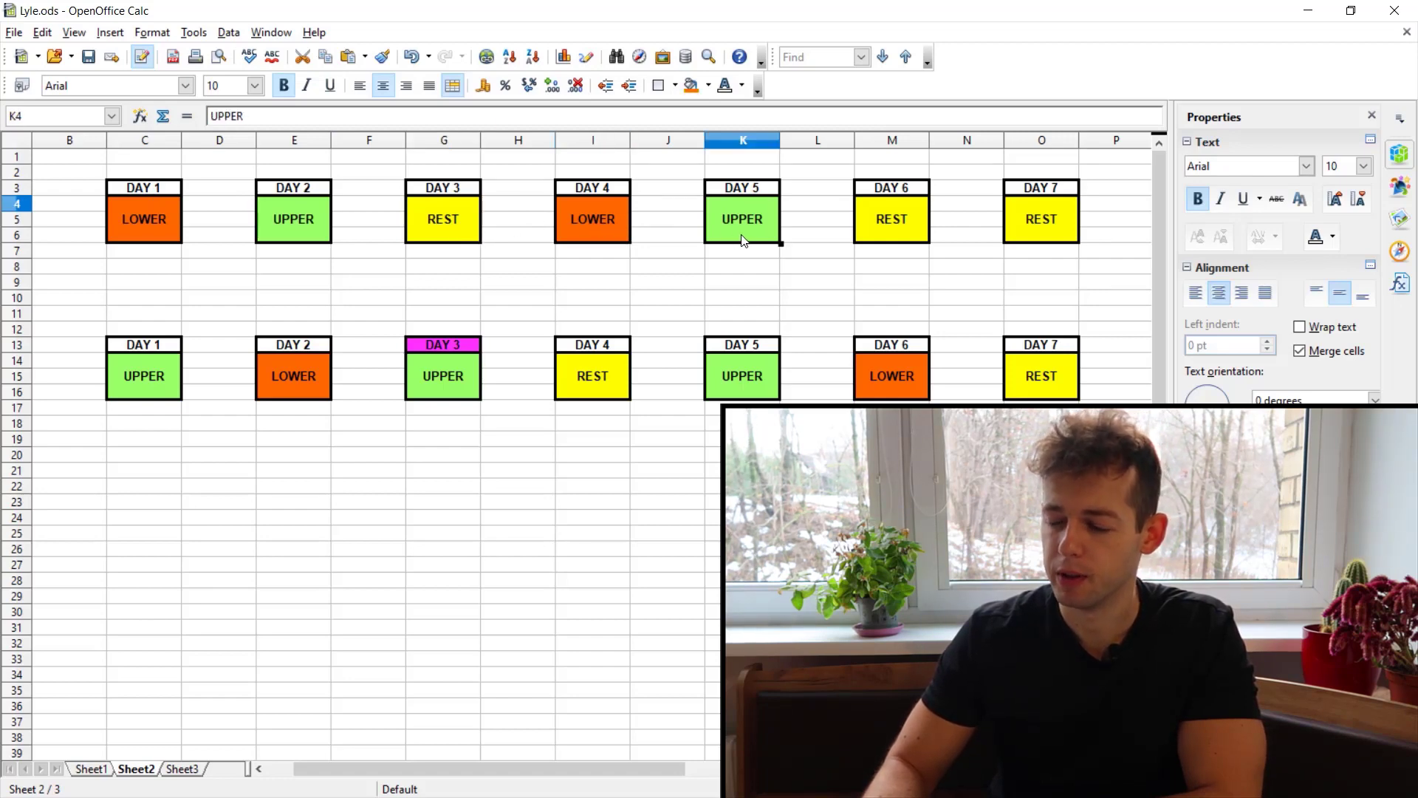
left_click(887, 224)
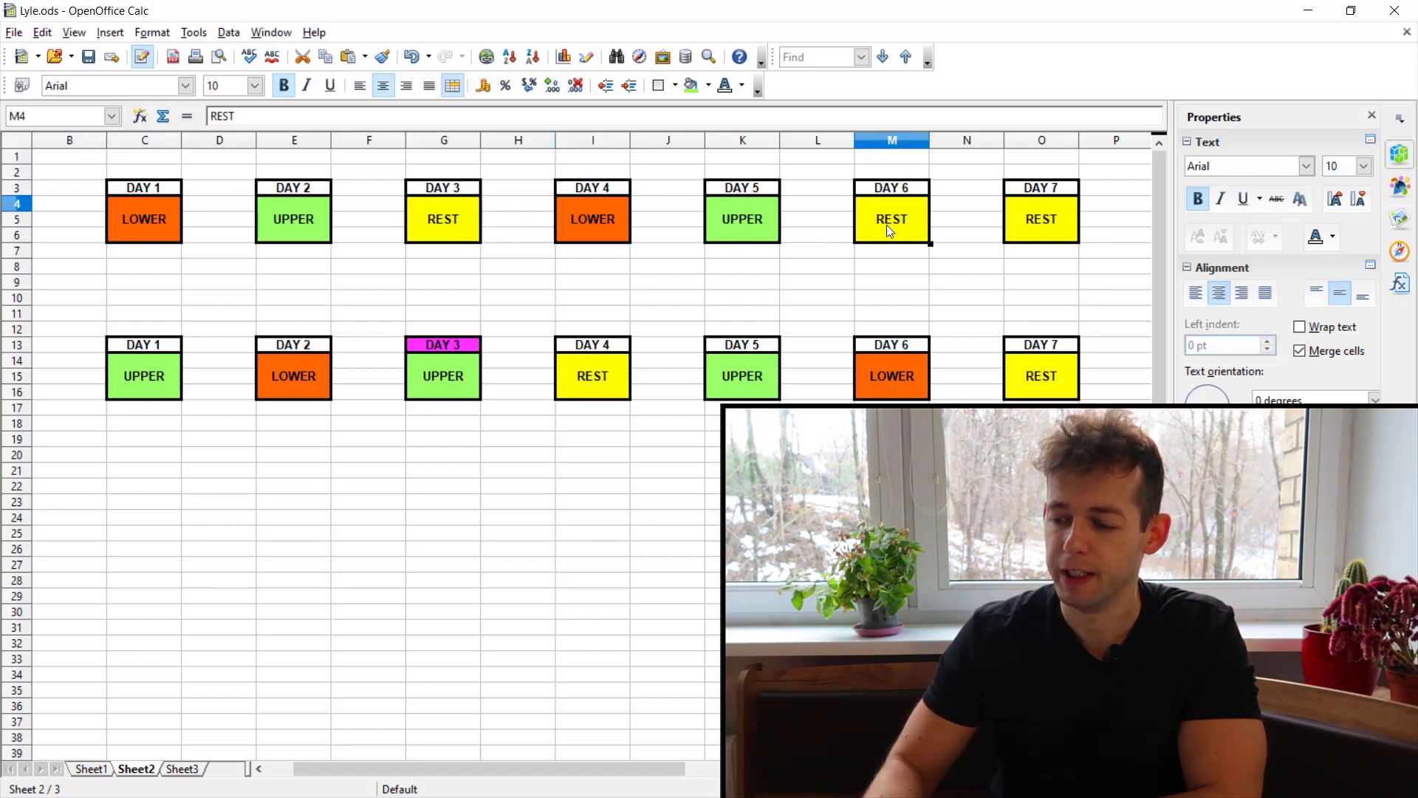
left_click(1046, 224)
left_click(520, 250)
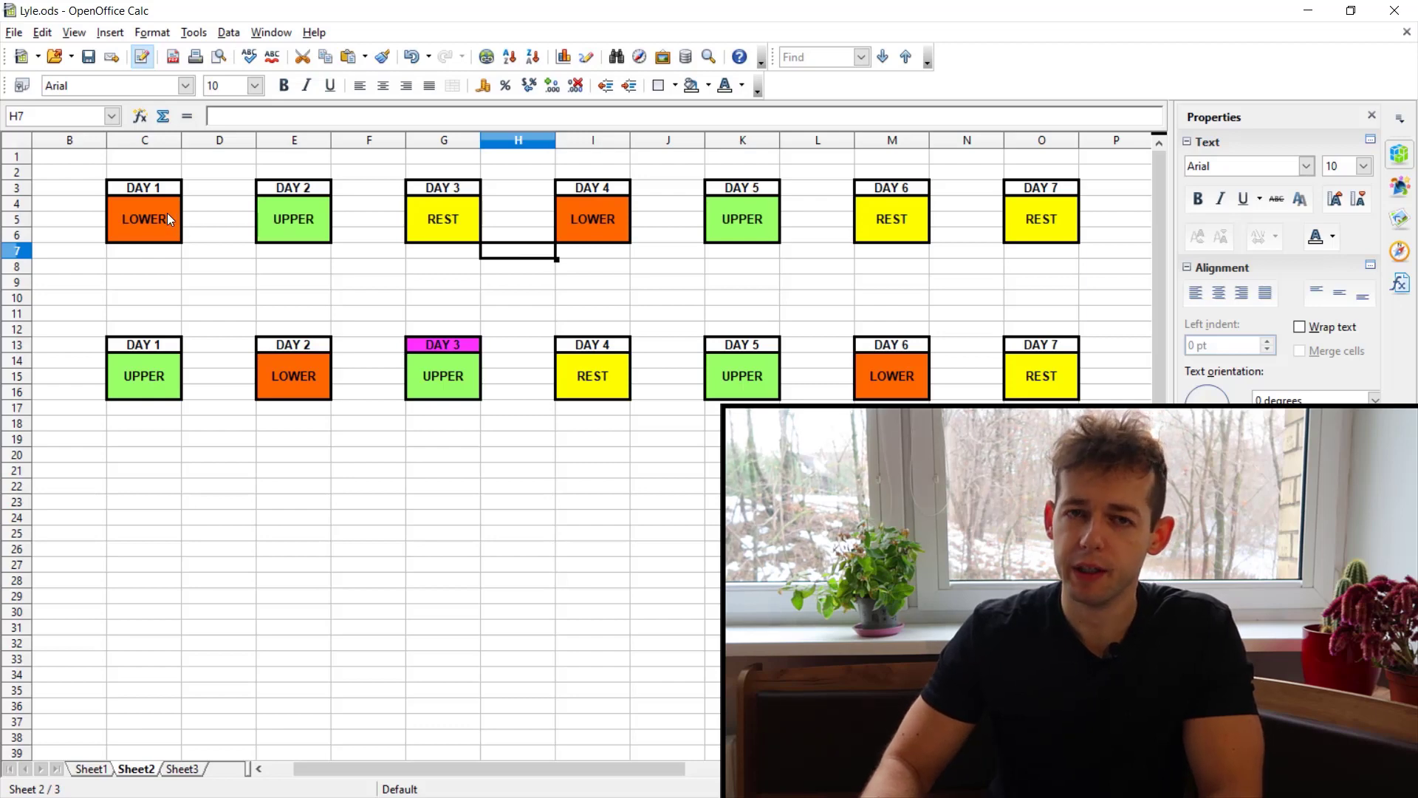
Review the order of lower, upper and rest days from Day 1 to Day 5 in the upper schedule again.
left_click(275, 220)
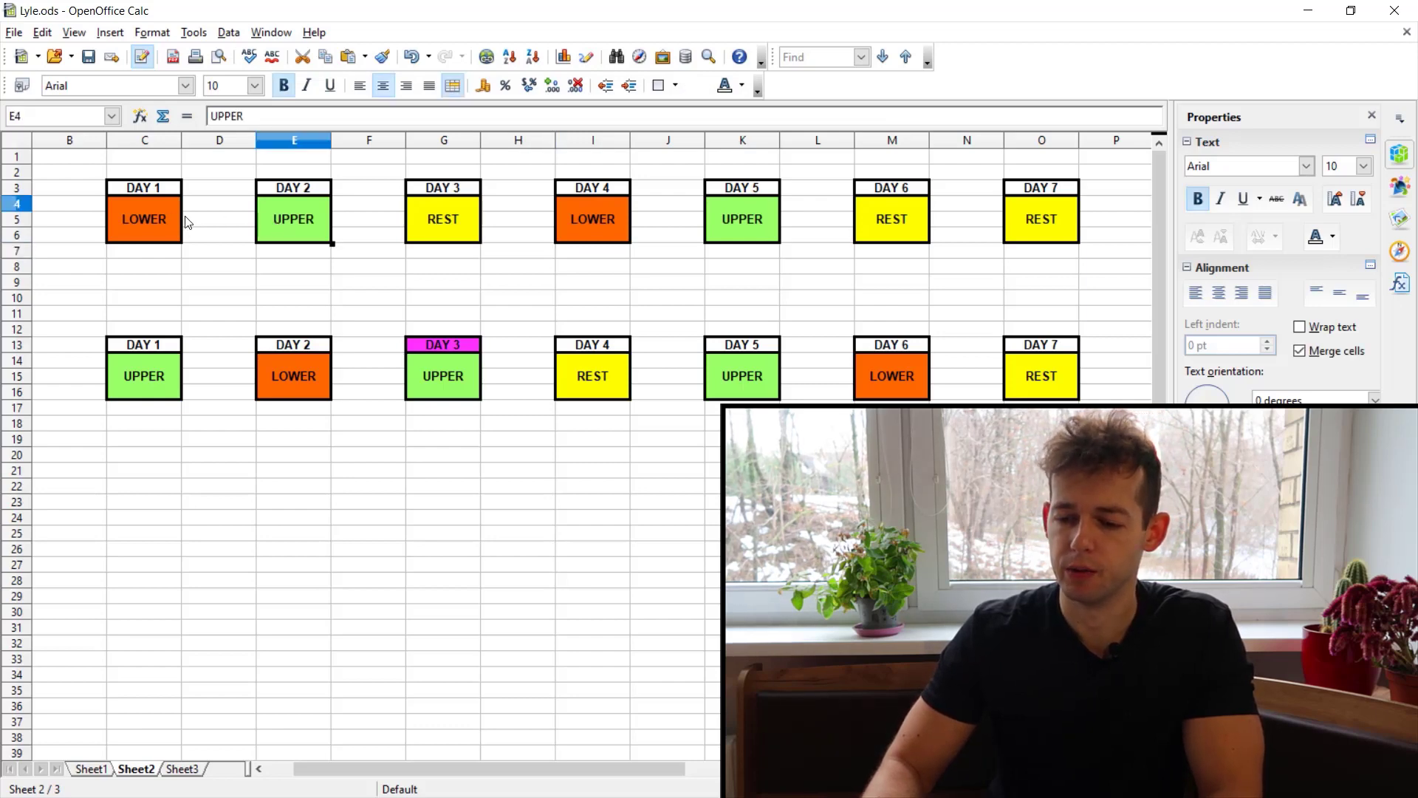
left_click(148, 214)
left_click(307, 224)
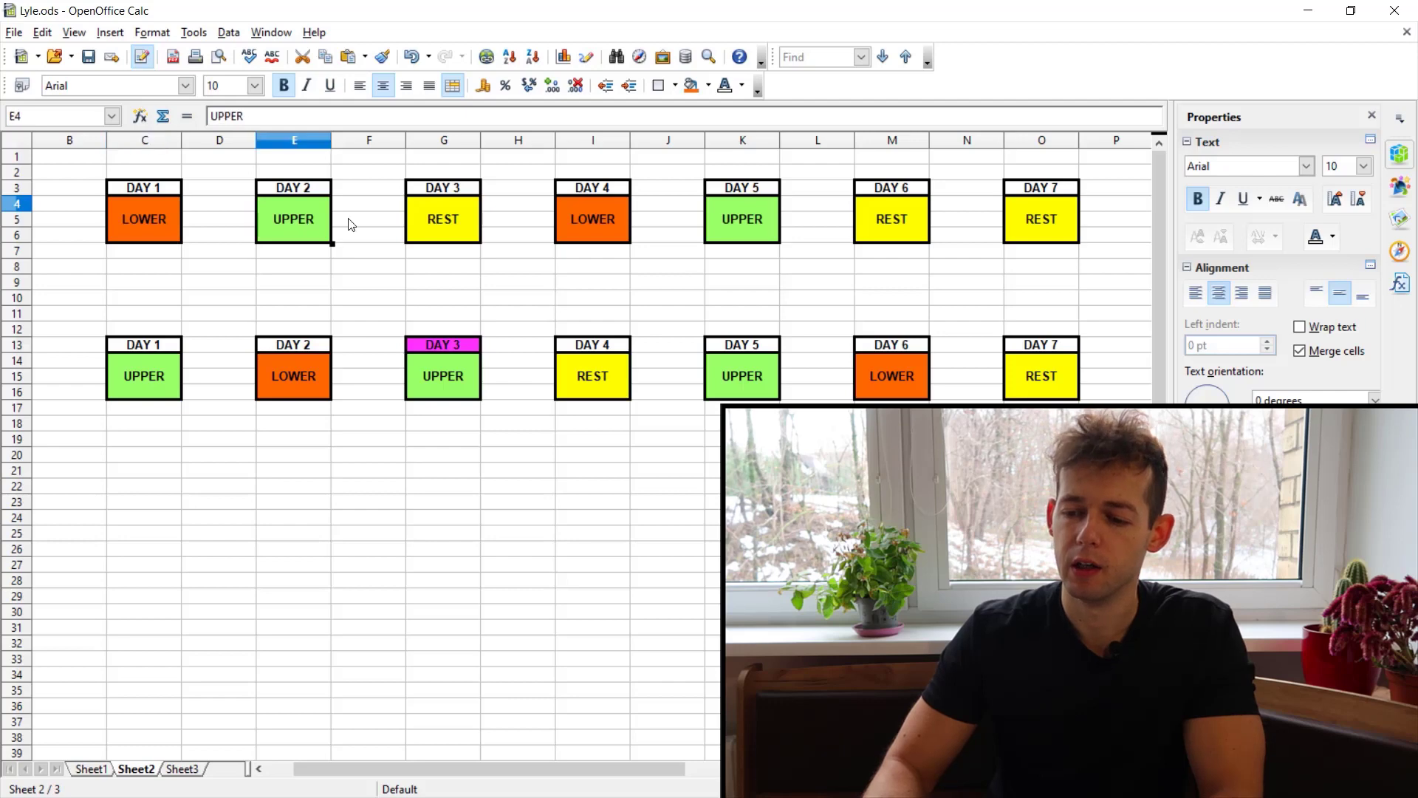
left_click(433, 224)
left_click(628, 223)
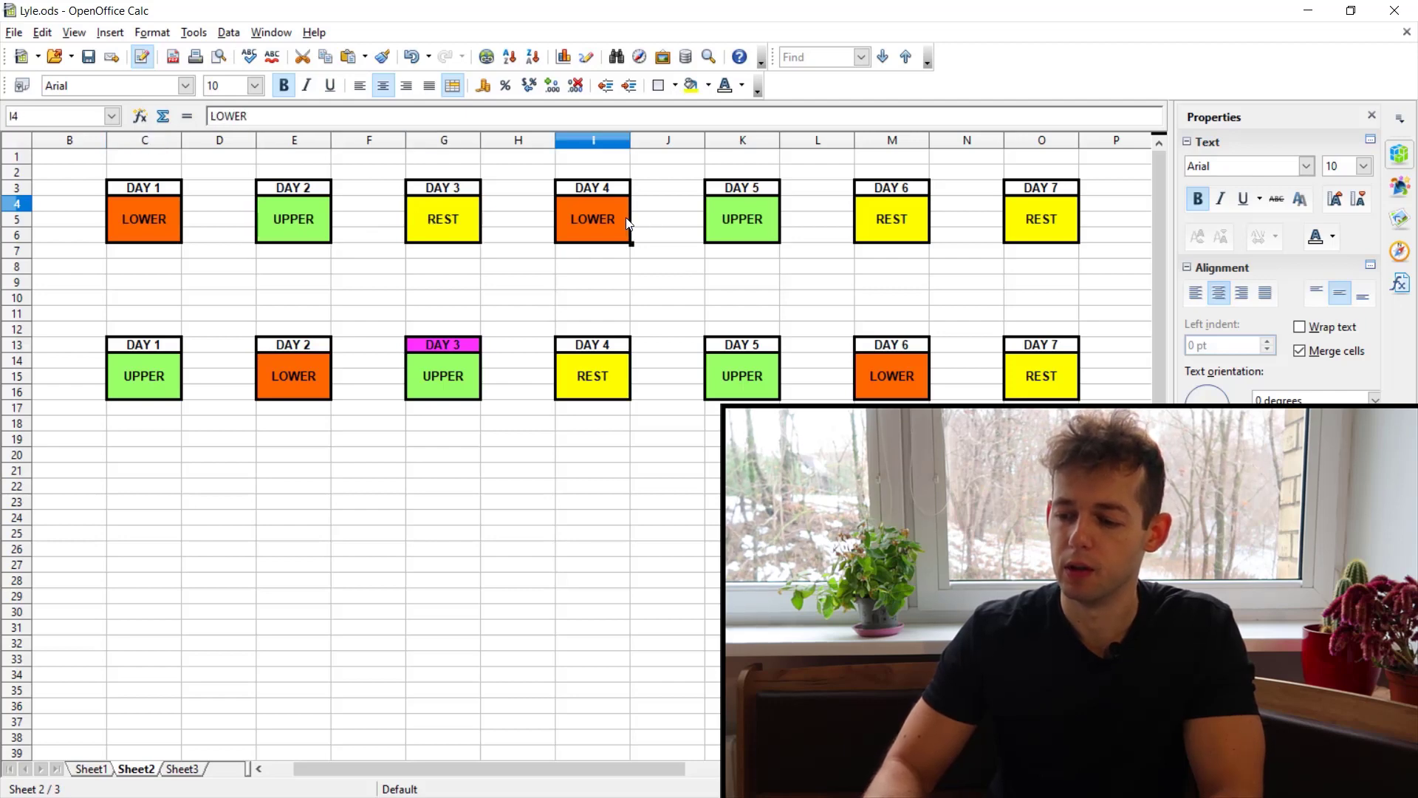
left_click(743, 223)
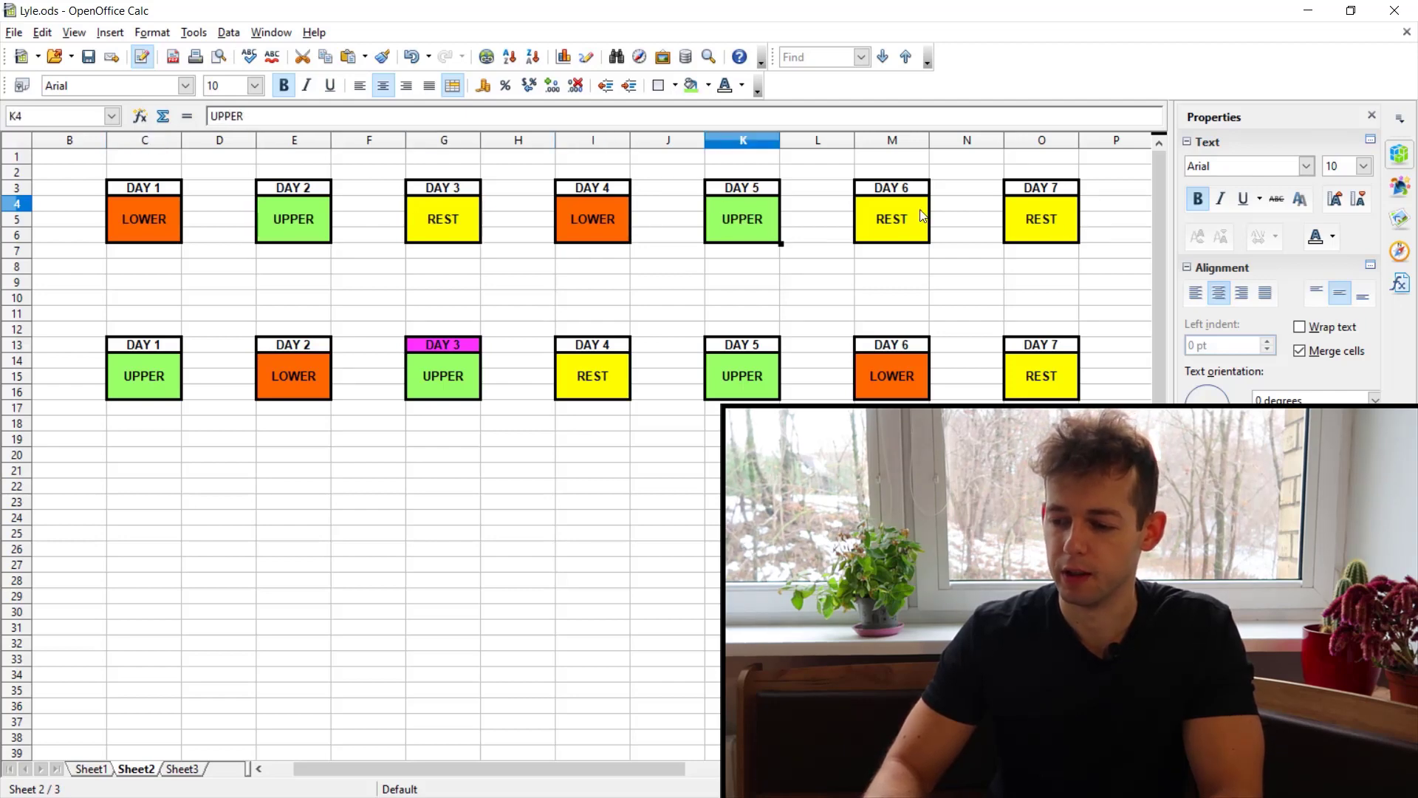
left_click(619, 192)
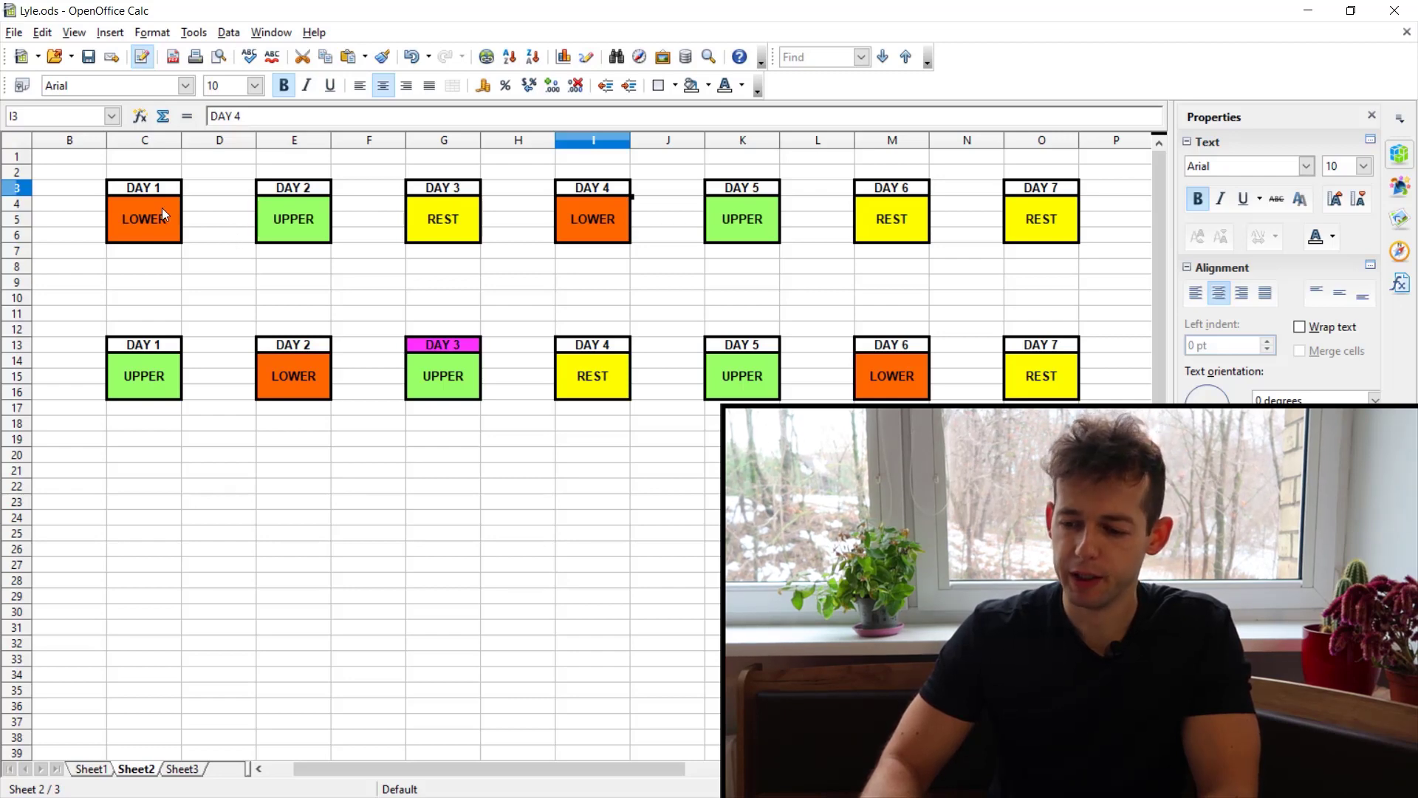
Highlight the whole second weekly schedule, C11:O18, and move back from its Day 6 workout to Day 4.
left_click_drag(158, 317, 1042, 423)
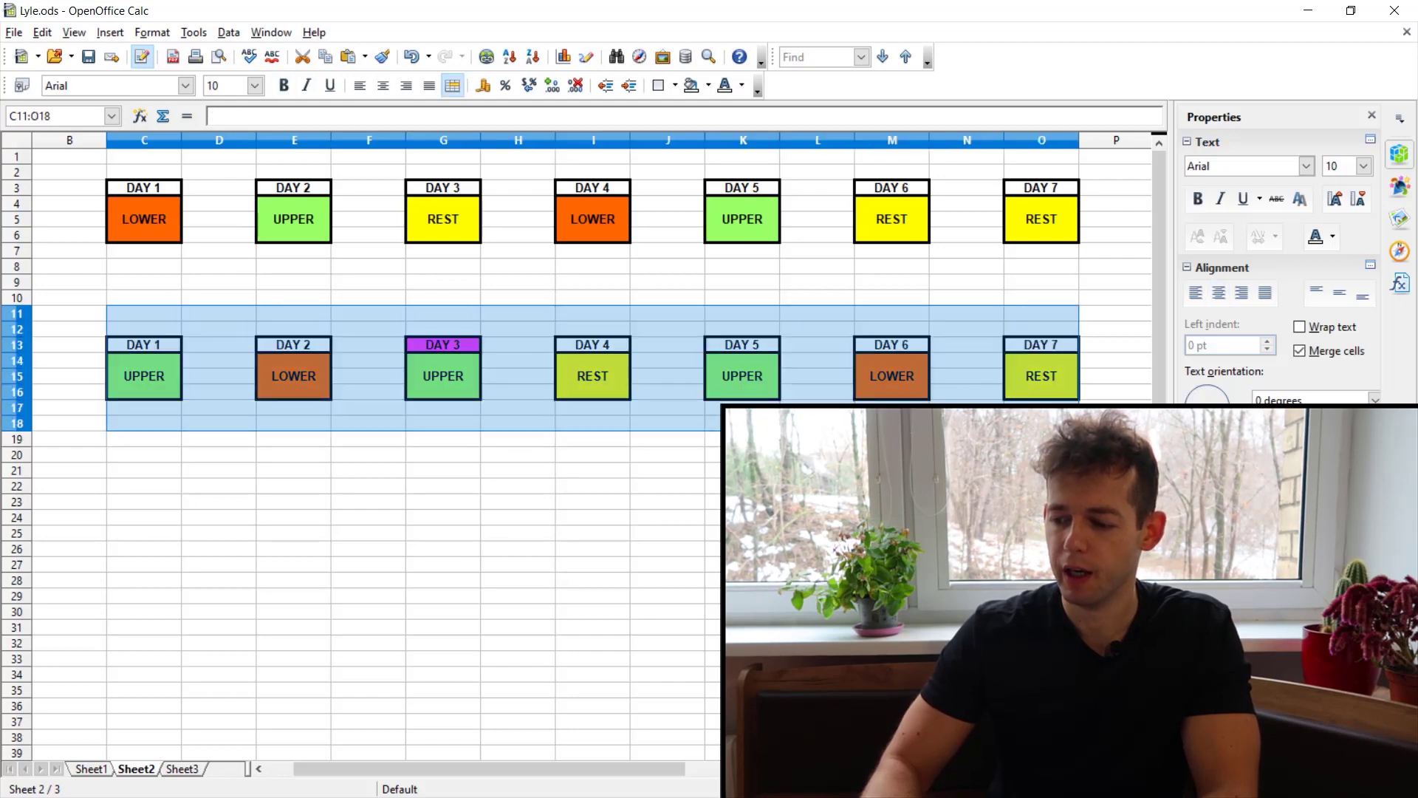
left_click(903, 357)
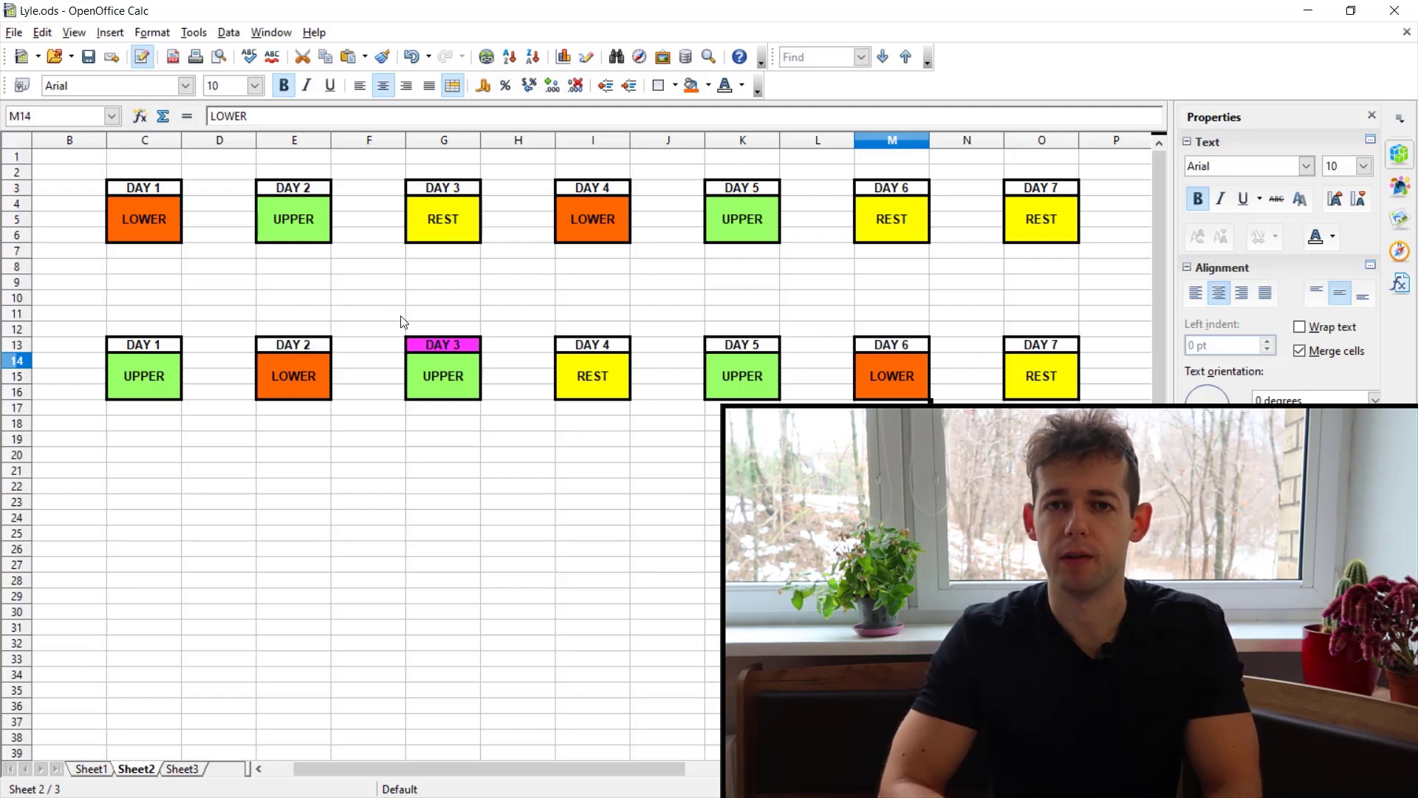
key("Left")
key("Left")
key("Left")
key("Left")
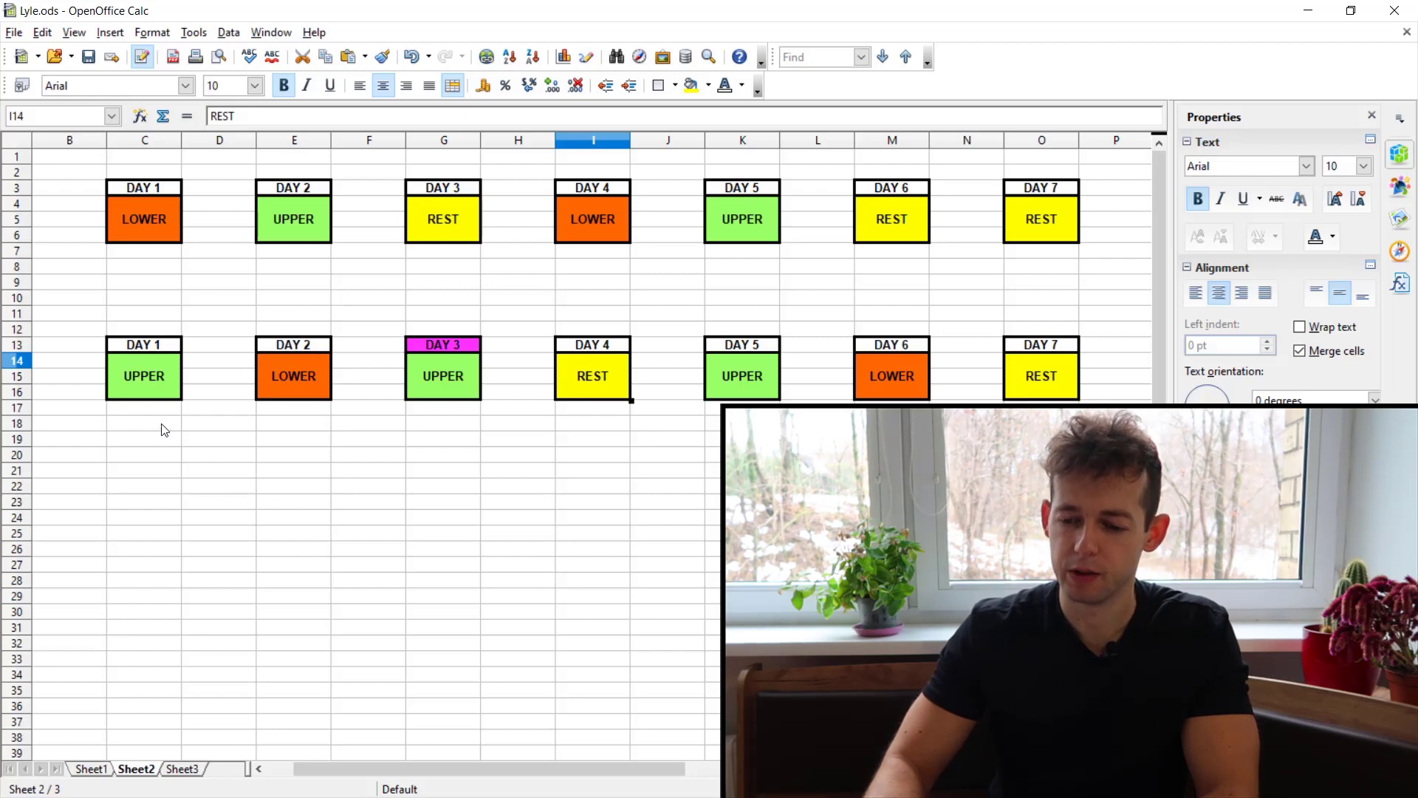
Highlight the day blocks of the second schedule one after another, from Day 1 to the Day 7 rest day.
left_click_drag(148, 313, 162, 449)
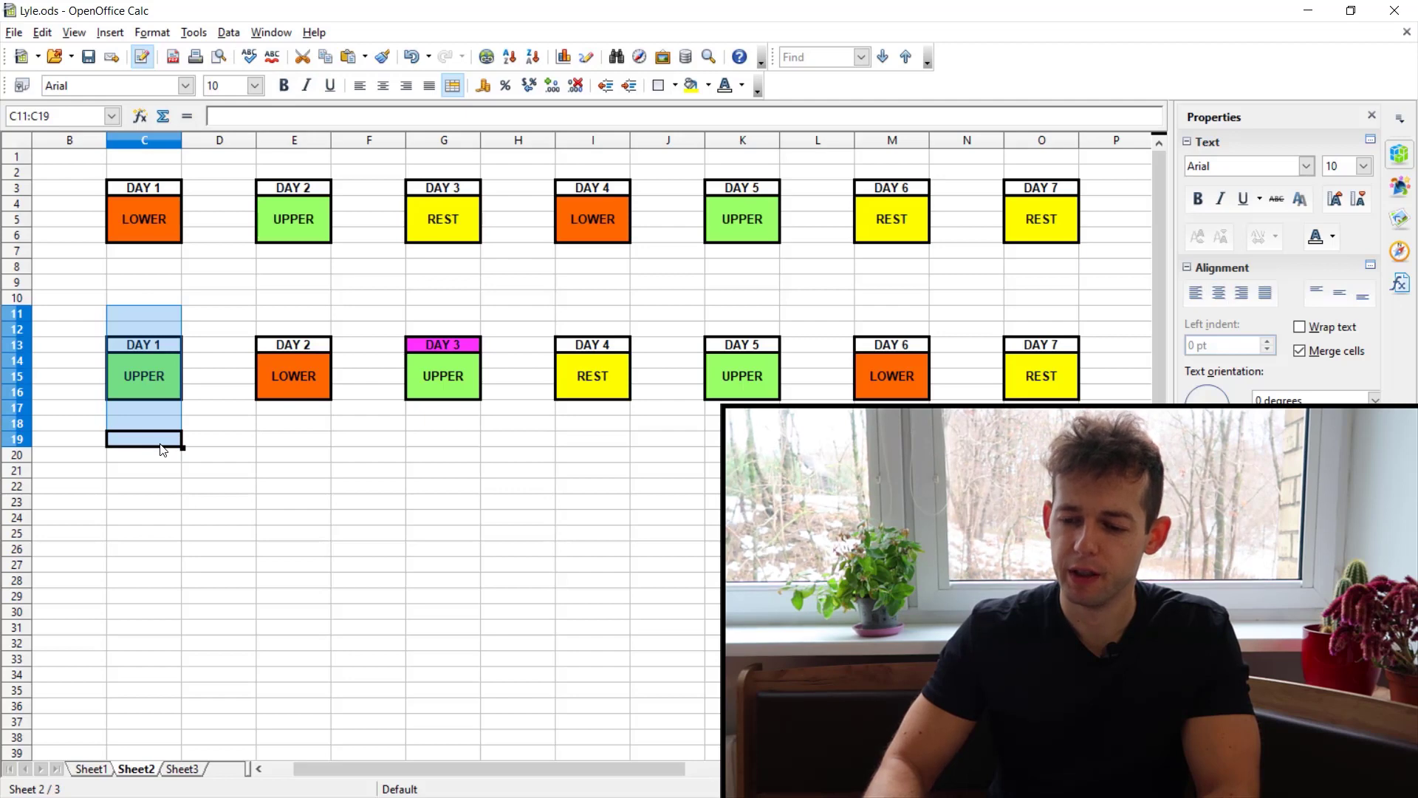
left_click_drag(296, 314, 311, 425)
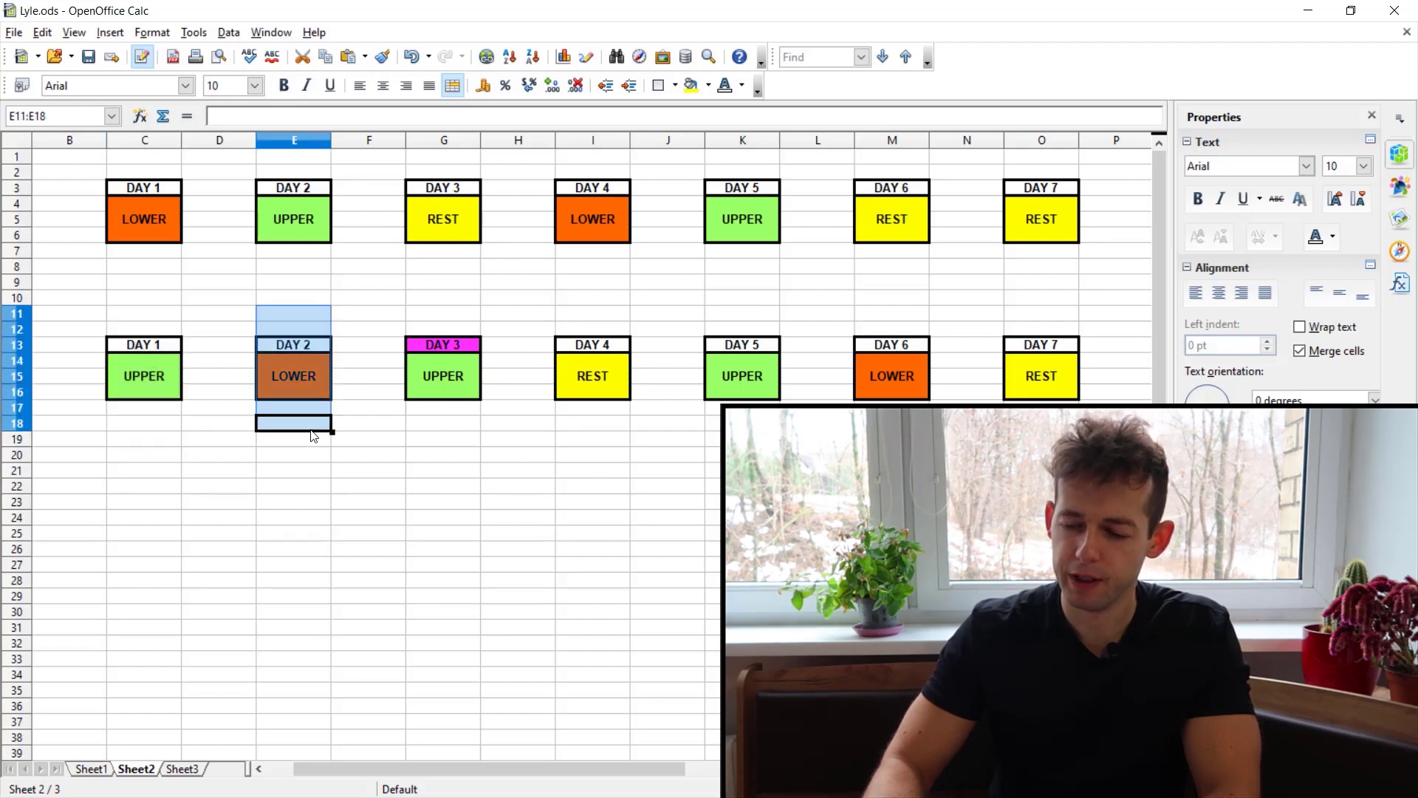
left_click_drag(443, 313, 440, 409)
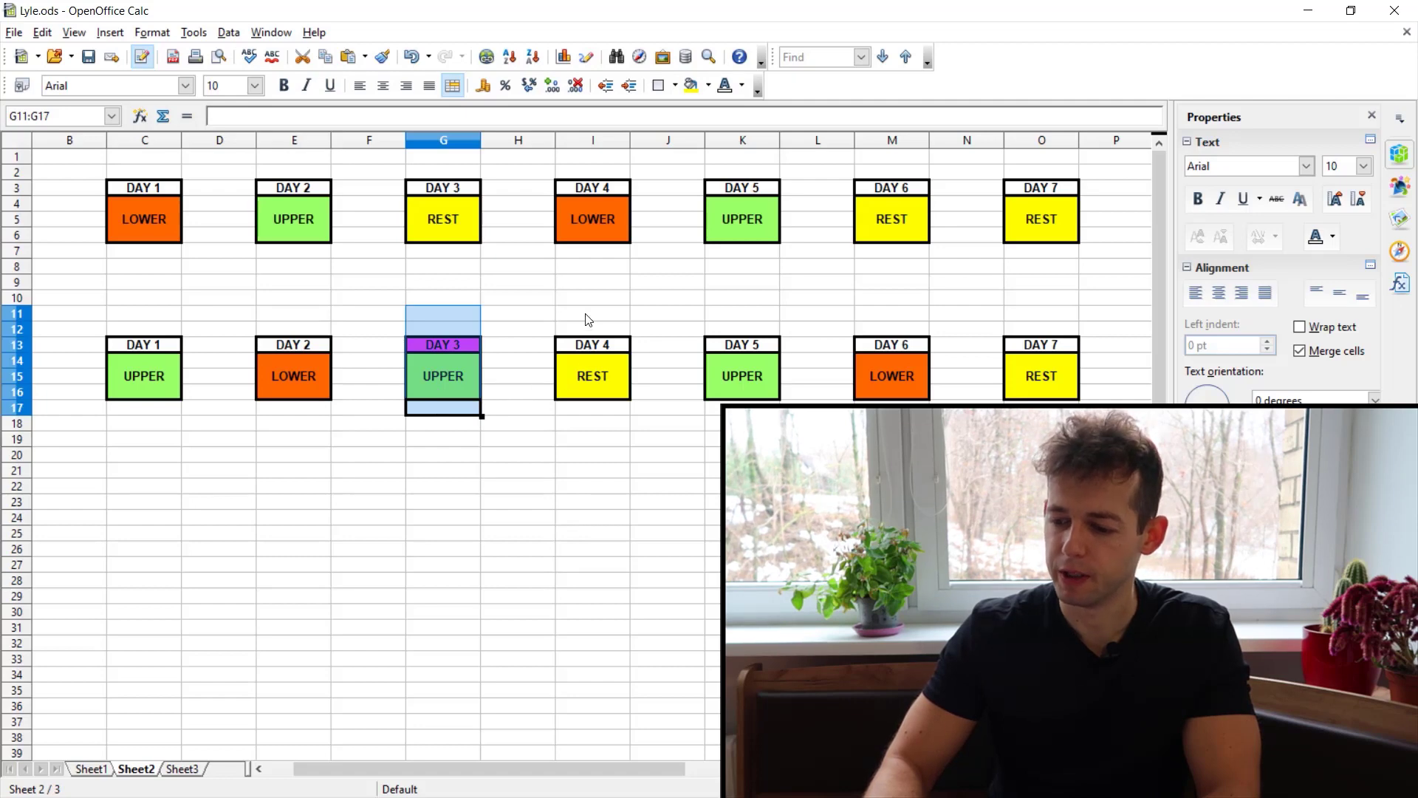
left_click_drag(586, 316, 600, 401)
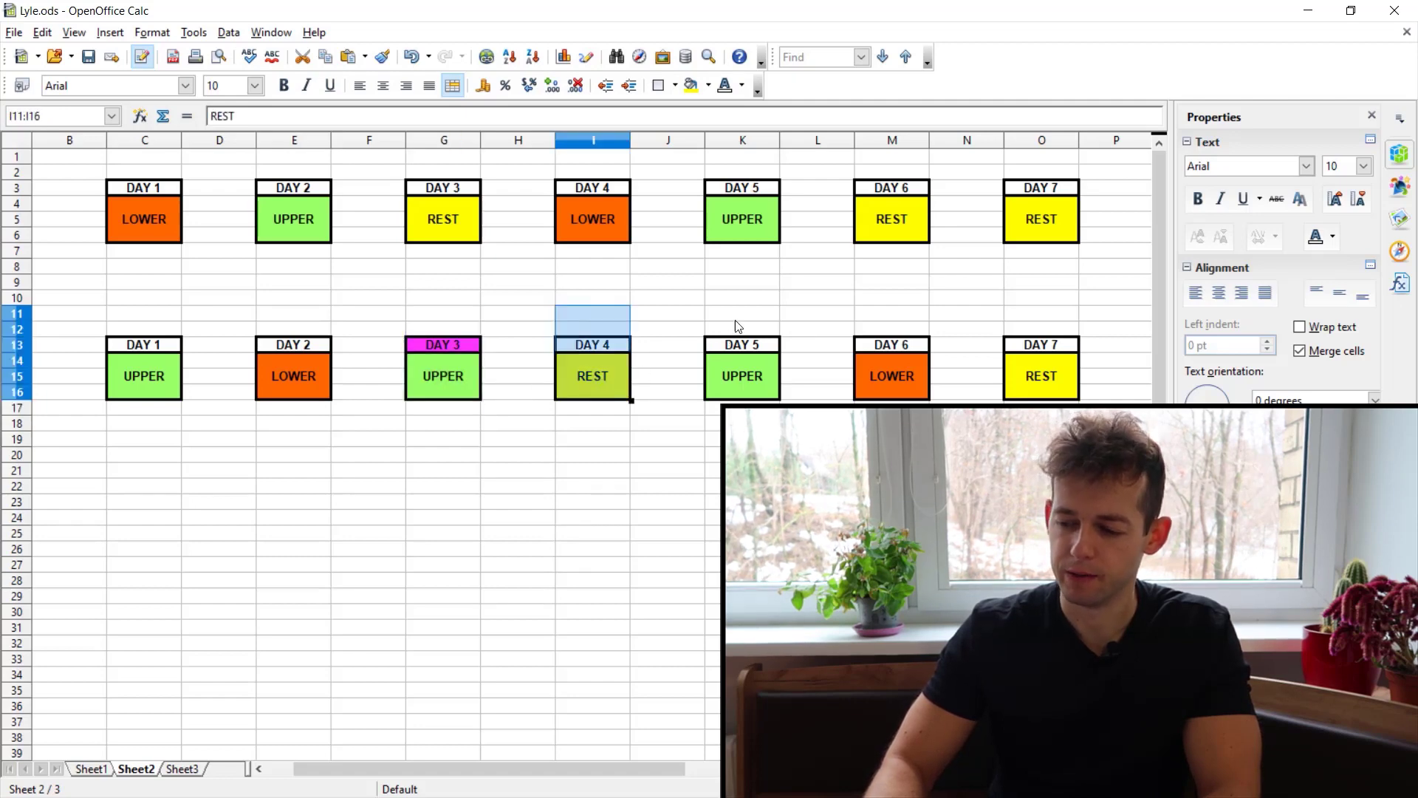
left_click_drag(735, 320, 743, 409)
left_click_drag(892, 313, 894, 387)
left_click(1030, 378)
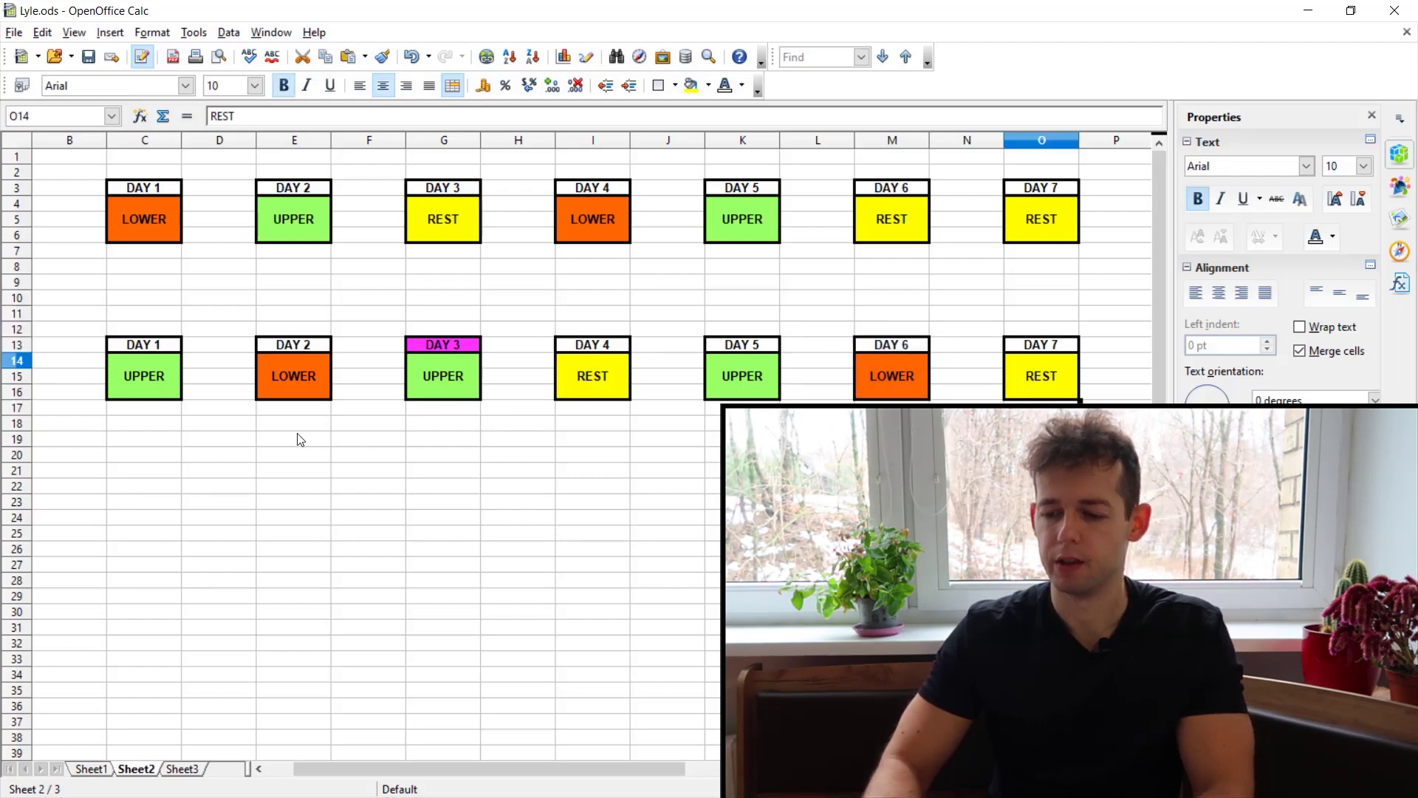
Select the three UPPER workouts of the second schedule, Day 1, Day 3 and Day 5, together as a multiple selection.
left_click(168, 443)
left_click_drag(168, 445, 159, 313)
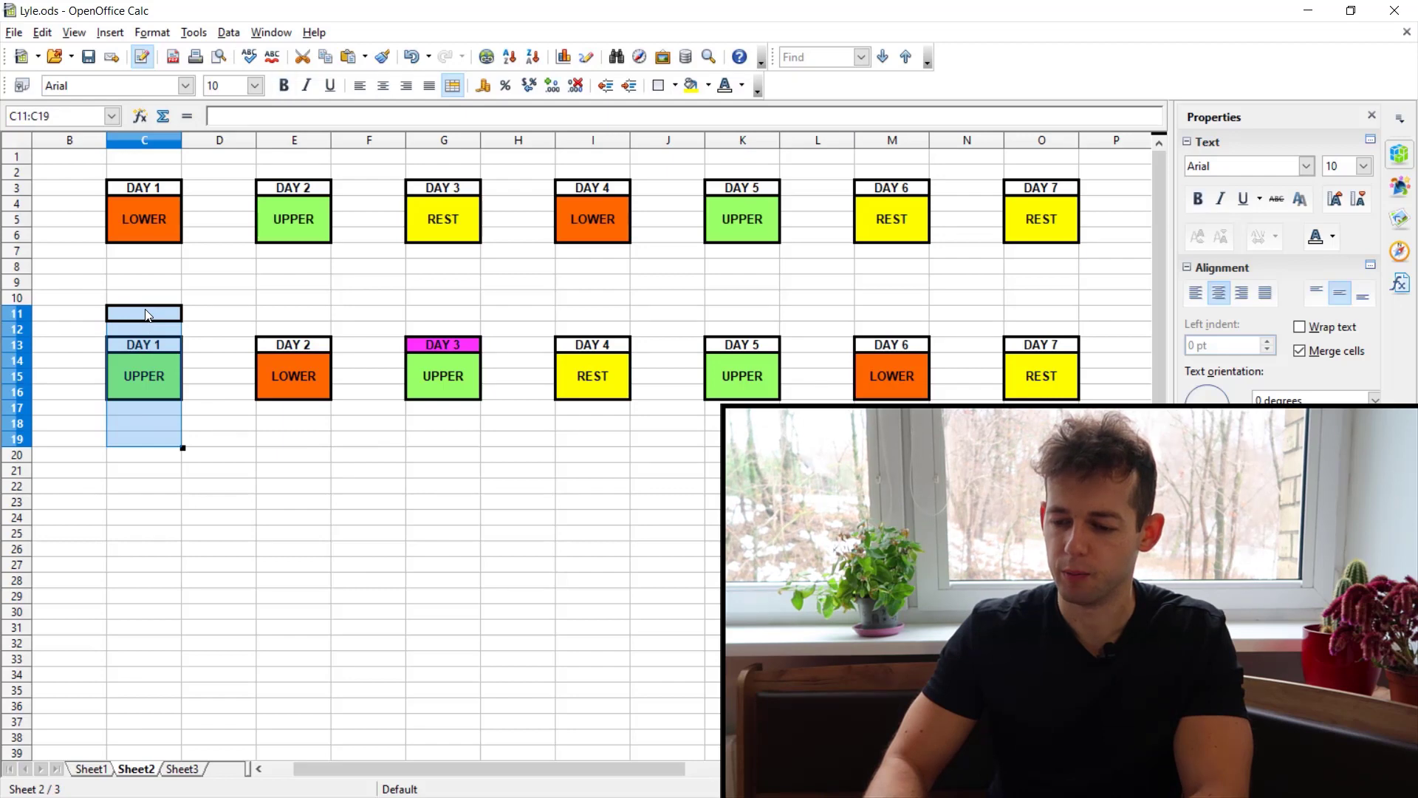
left_click_drag(463, 298, 464, 439)
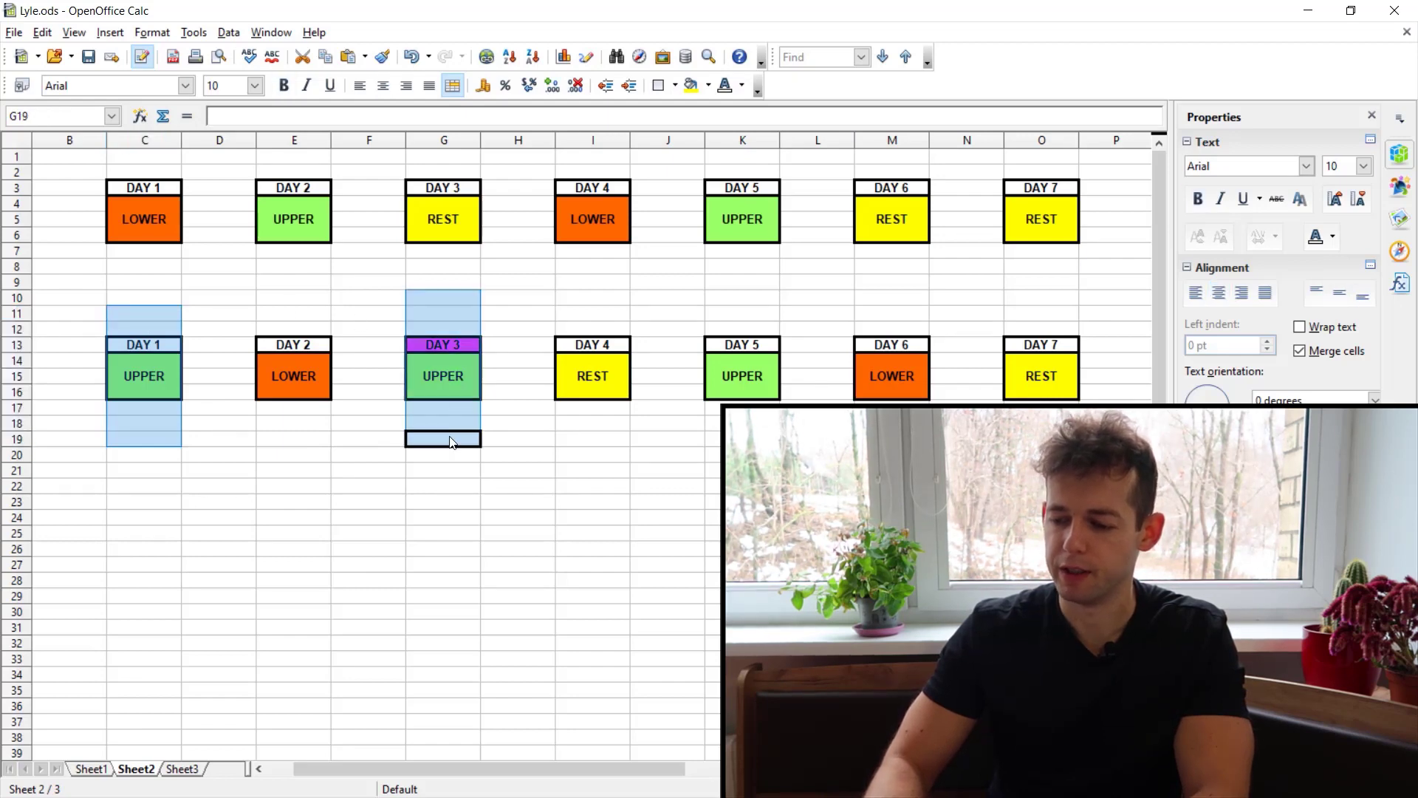
left_click_drag(738, 314, 713, 423)
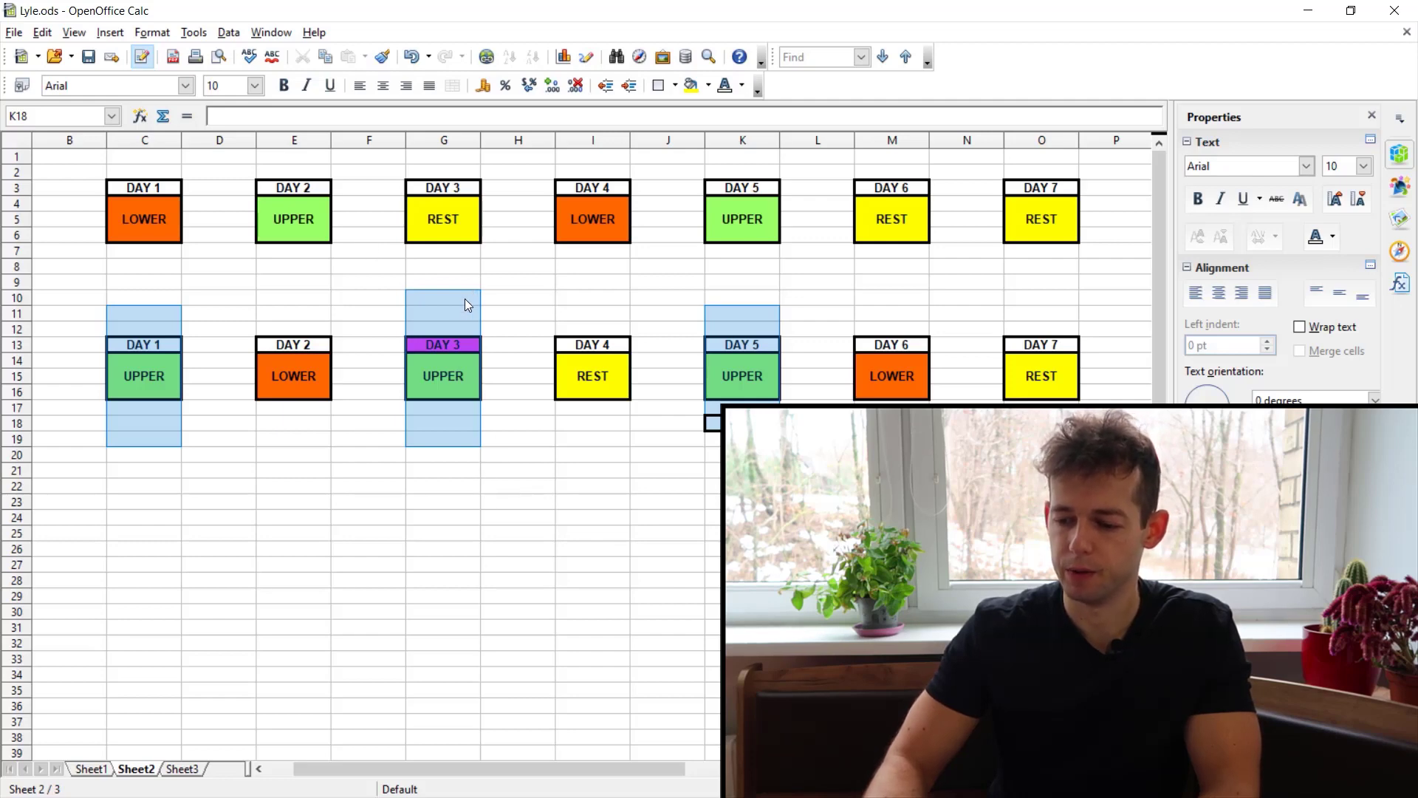
Highlight the second schedule's UPPER workouts individually: Day 3, Day 1 and Day 5.
left_click_drag(456, 306, 458, 456)
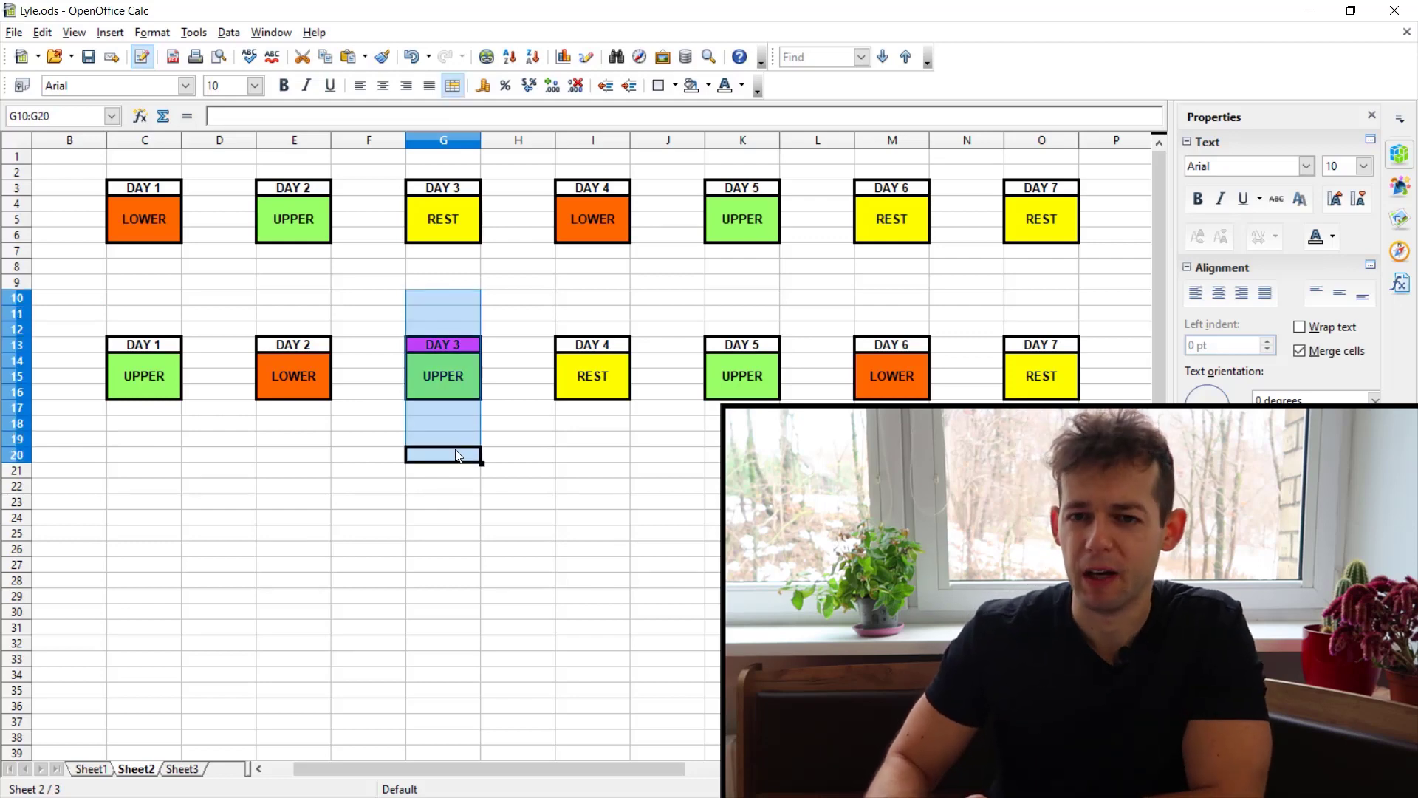
left_click_drag(157, 319, 157, 438)
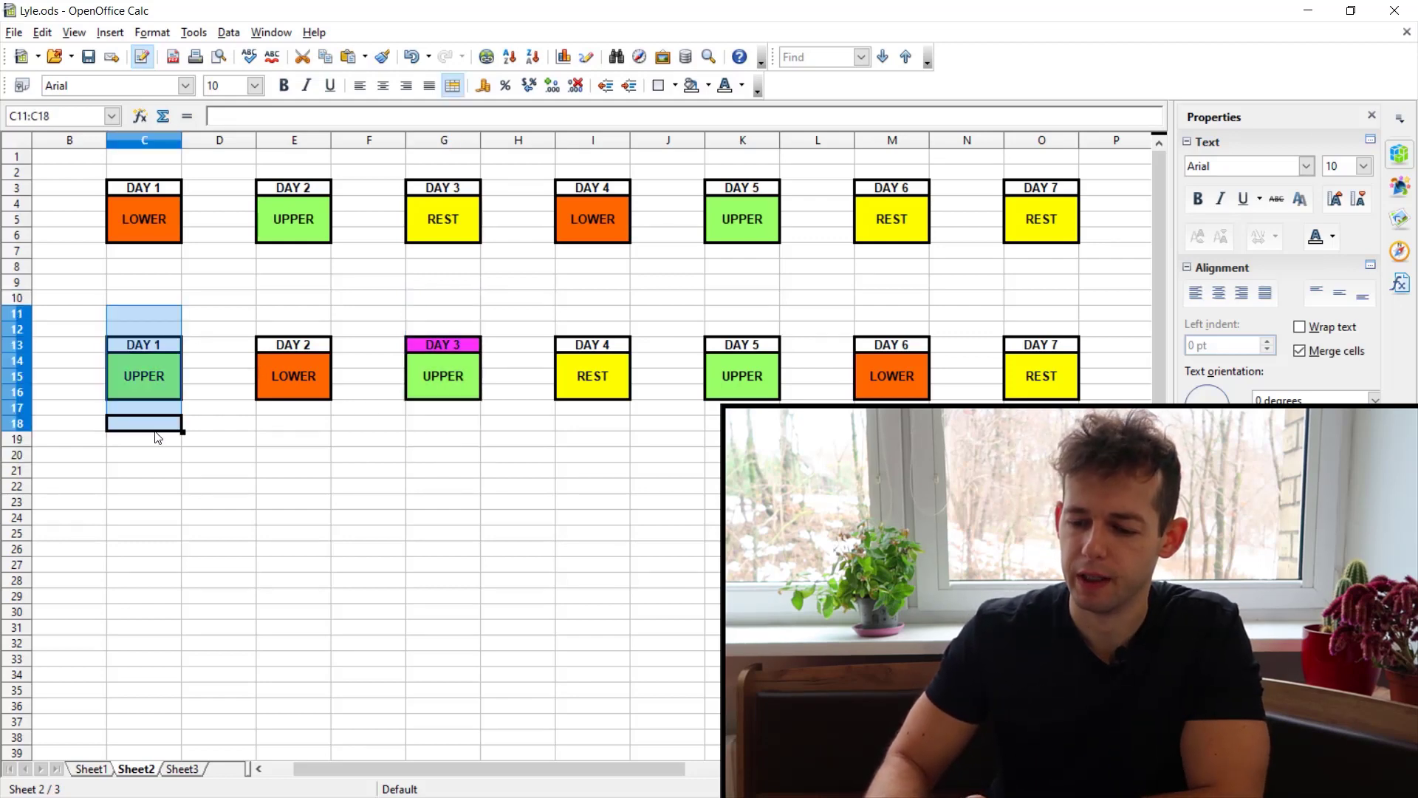
left_click_drag(747, 332, 747, 409)
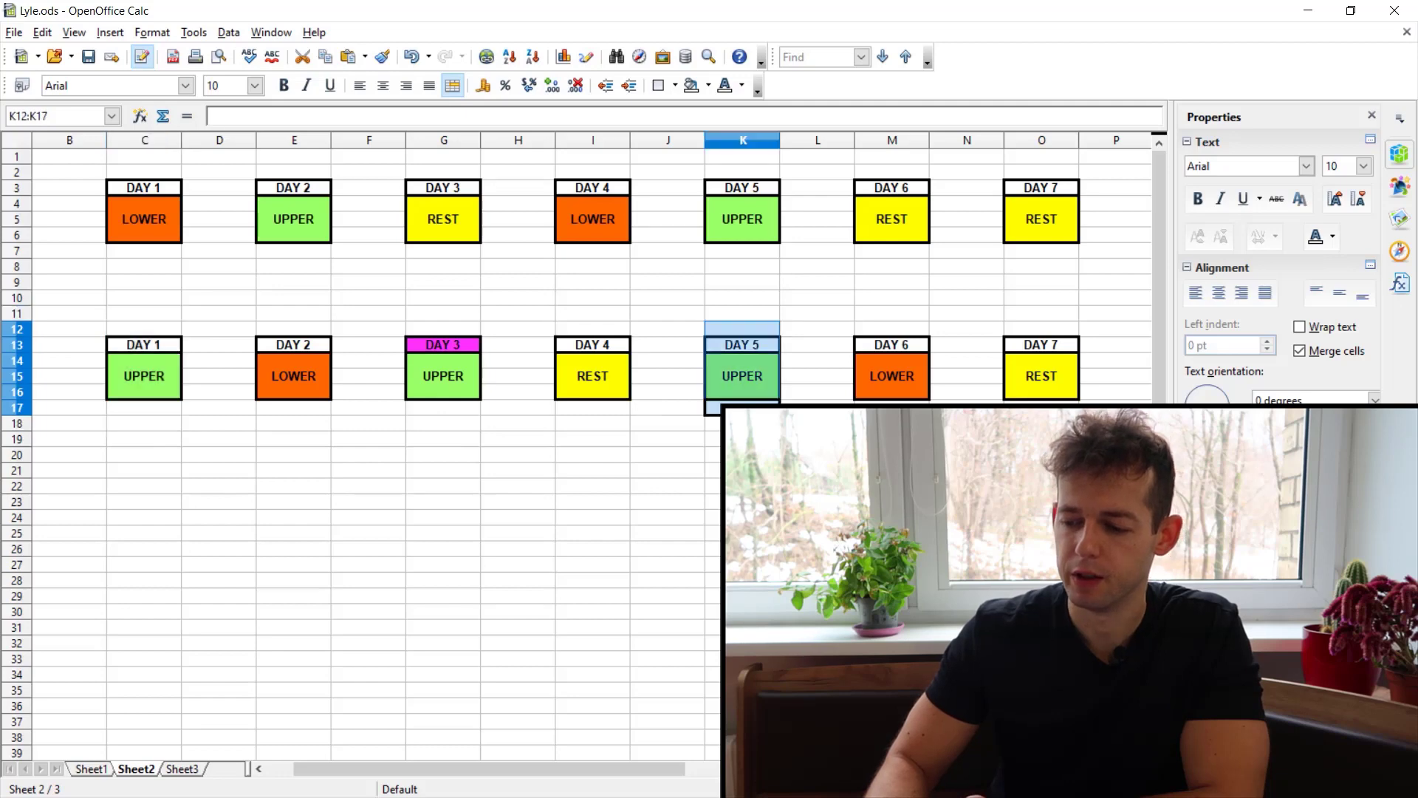
Highlight the cells around the second schedule's Day 3 block, F11:H19, undo the last change, and select the Day 3 UPPER cell.
left_click_drag(347, 313, 517, 438)
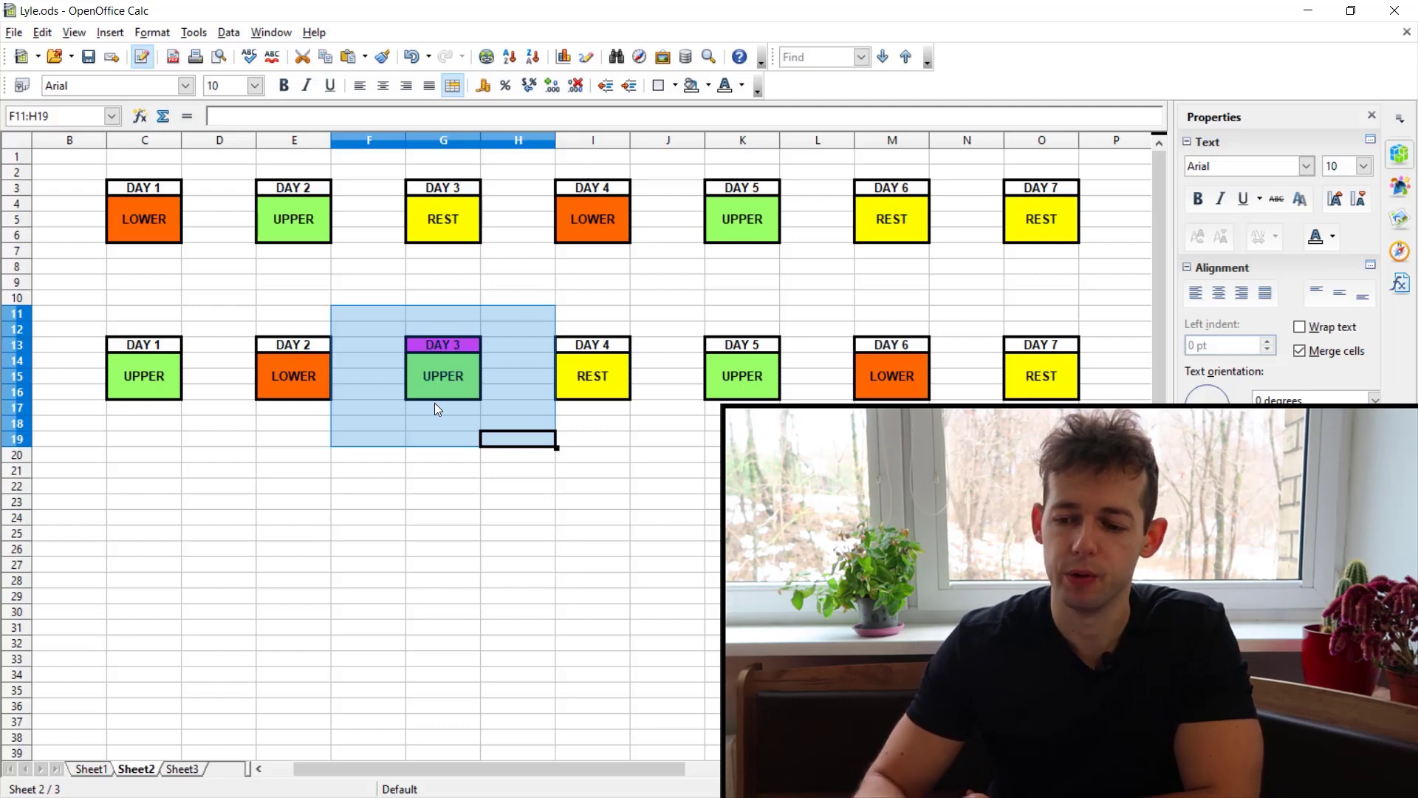
left_click(411, 57)
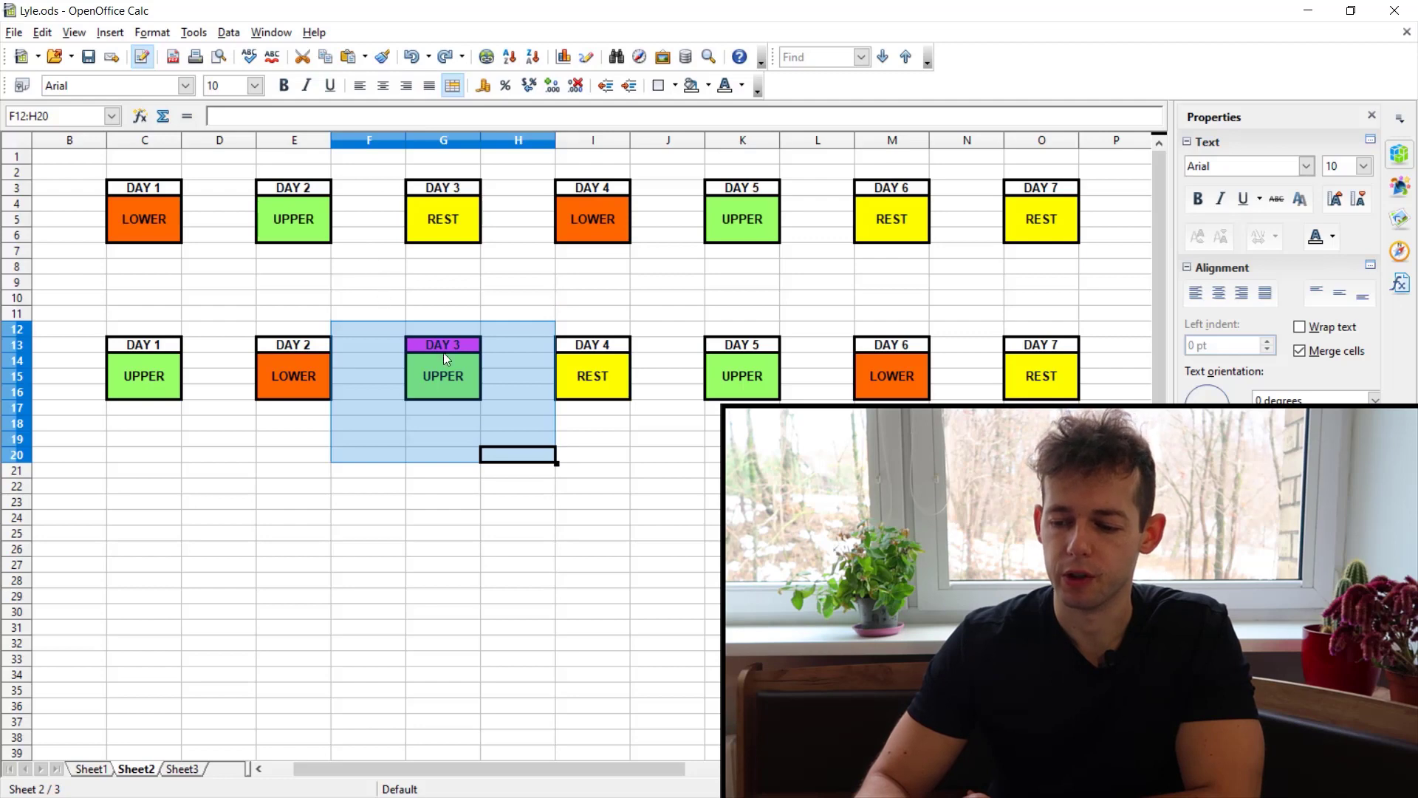
left_click(458, 380)
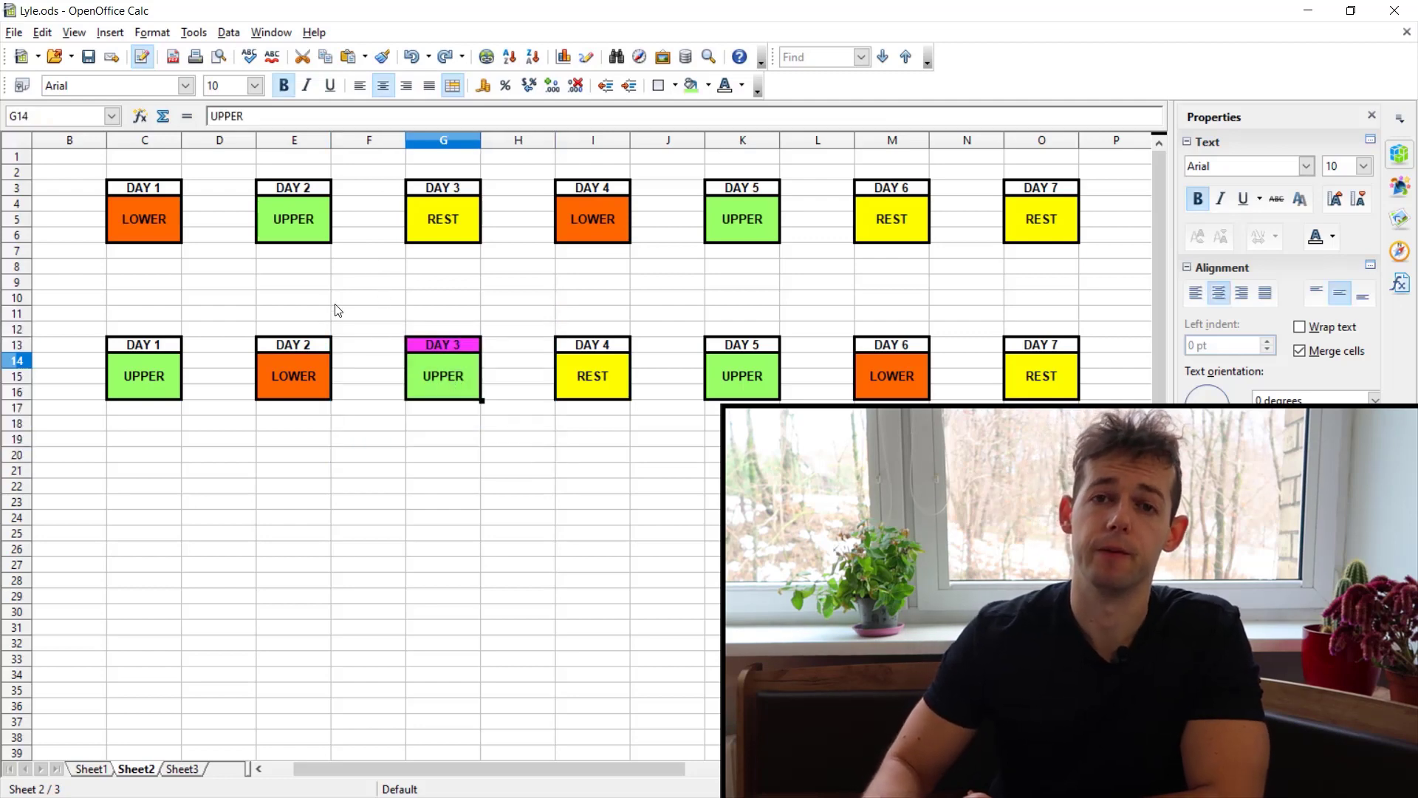
Highlight the second schedule's LOWER workouts on Day 2 and Day 6, and examine the days between them and the Day 7 rest.
left_click_drag(294, 302, 297, 409)
left_click_drag(880, 316, 893, 407)
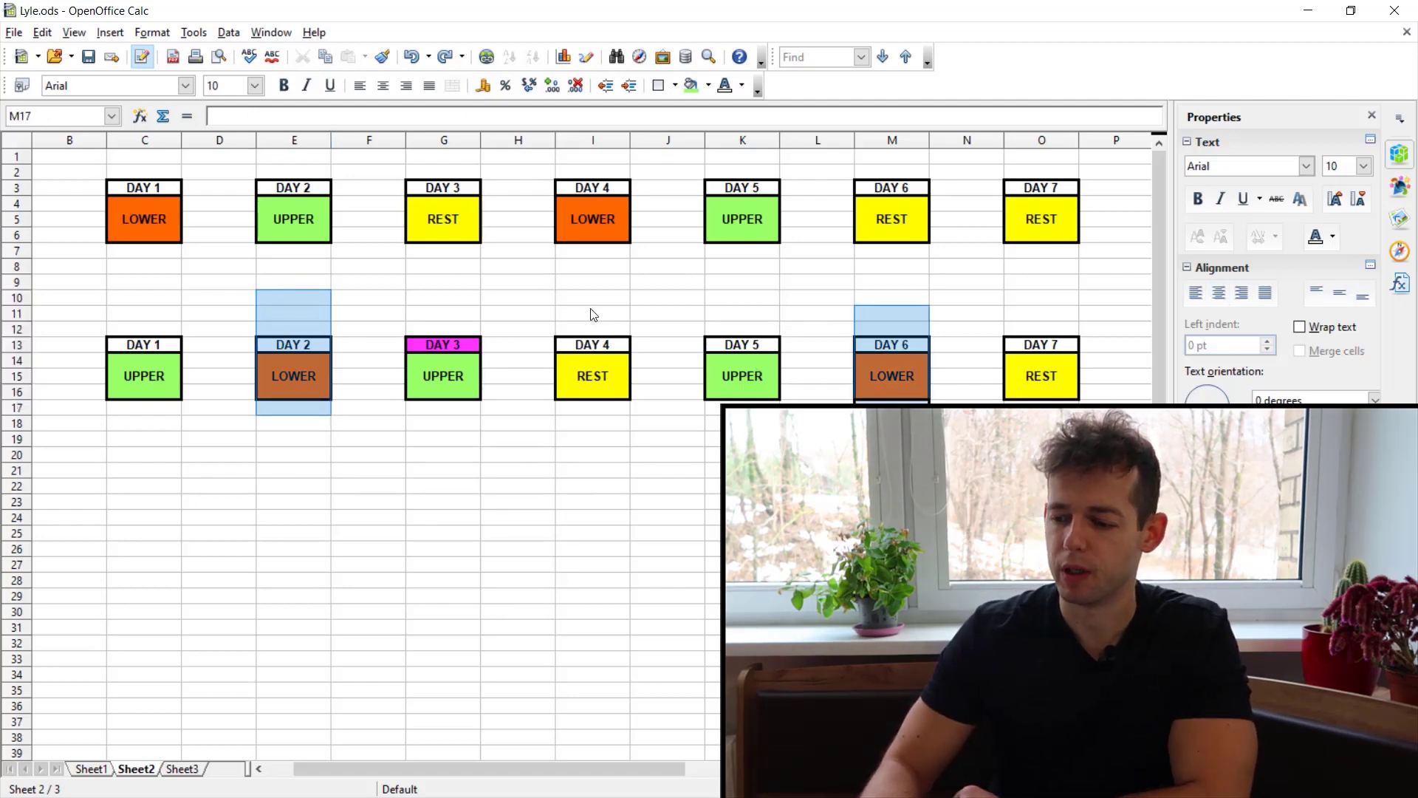
left_click(293, 358)
left_click_drag(444, 310, 817, 392)
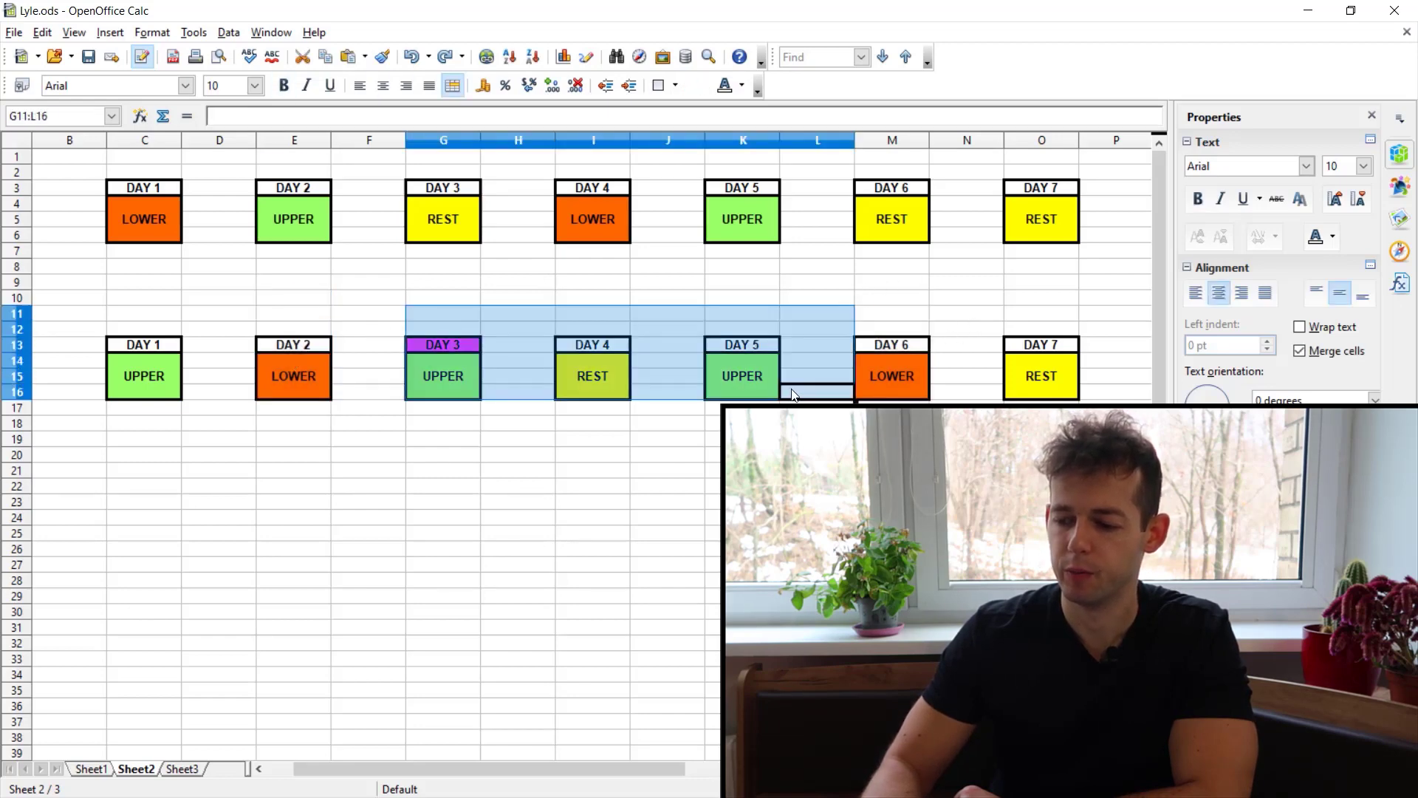
left_click(894, 379)
left_click(888, 331)
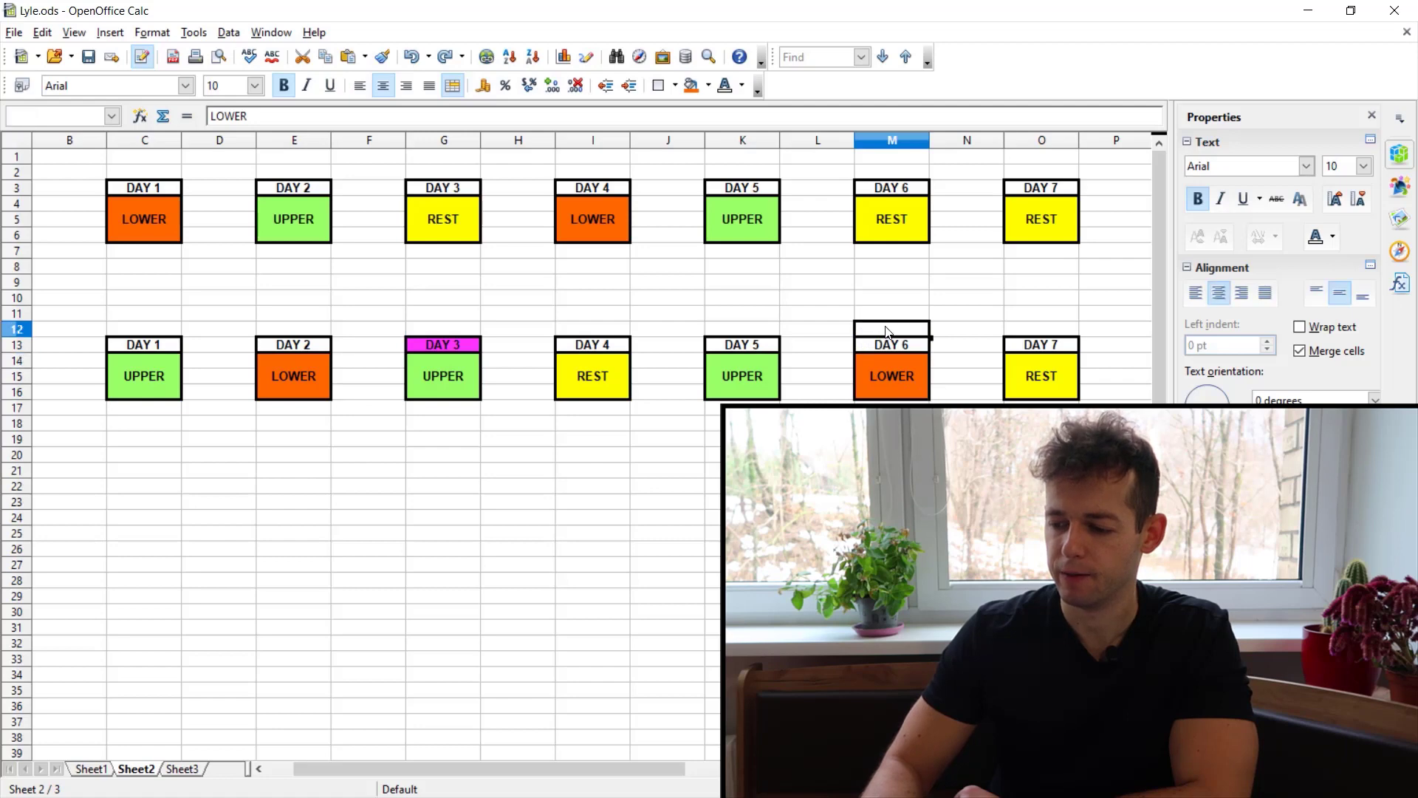
left_click_drag(888, 331, 889, 357)
left_click(1027, 357)
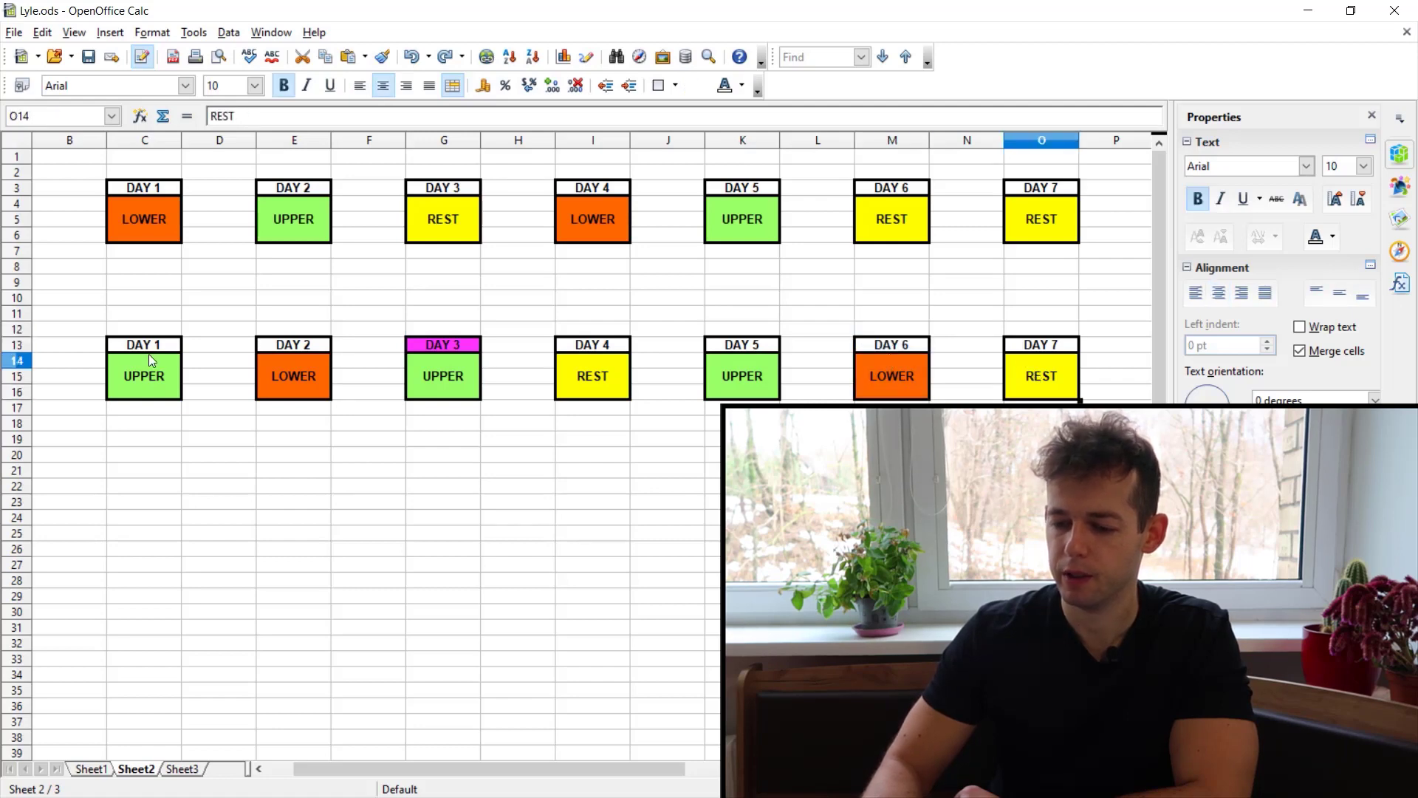
Highlight the second schedule's Day 1 and Day 2 workouts, and the whole second schedule across C10:O19.
left_click_drag(144, 345, 140, 385)
left_click(300, 394)
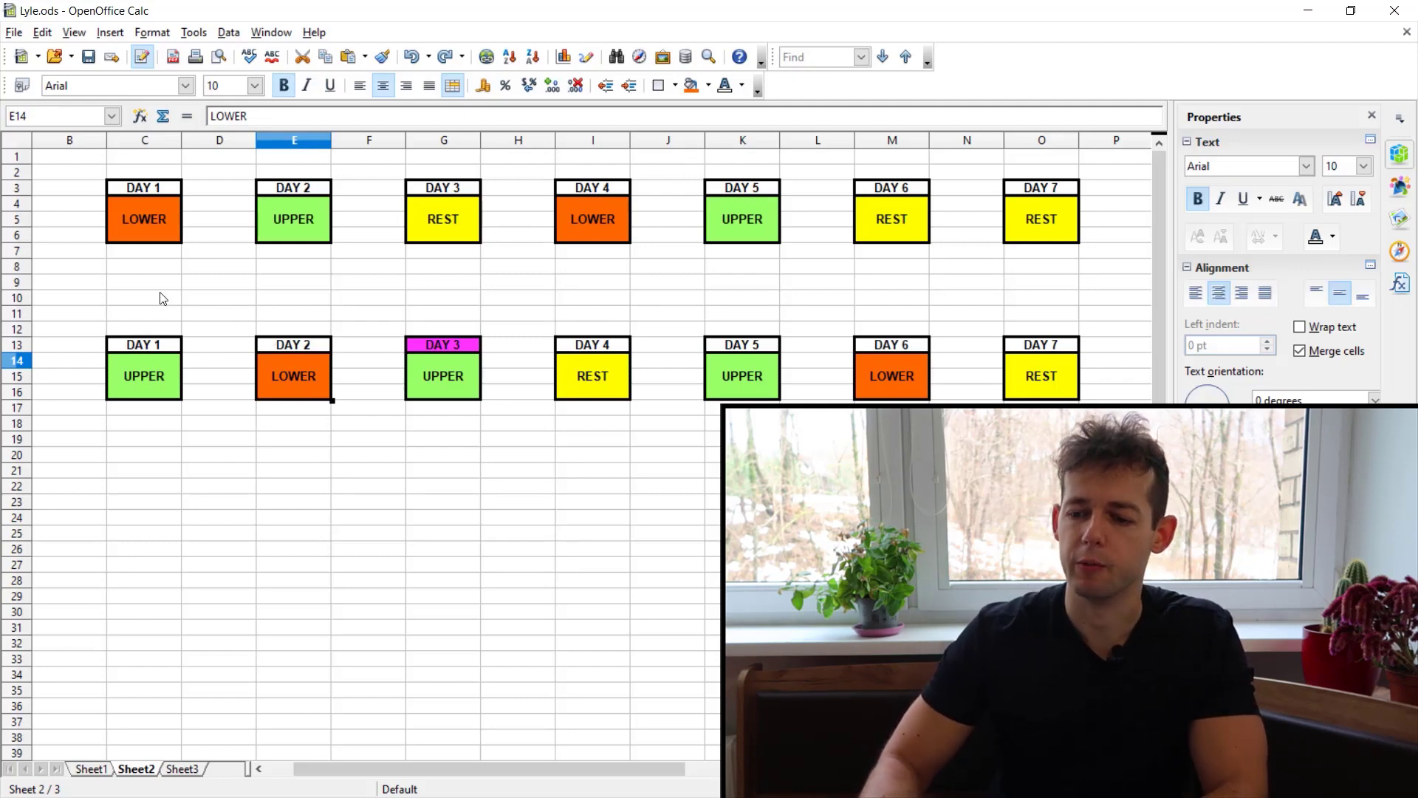
left_click_drag(163, 299, 1041, 439)
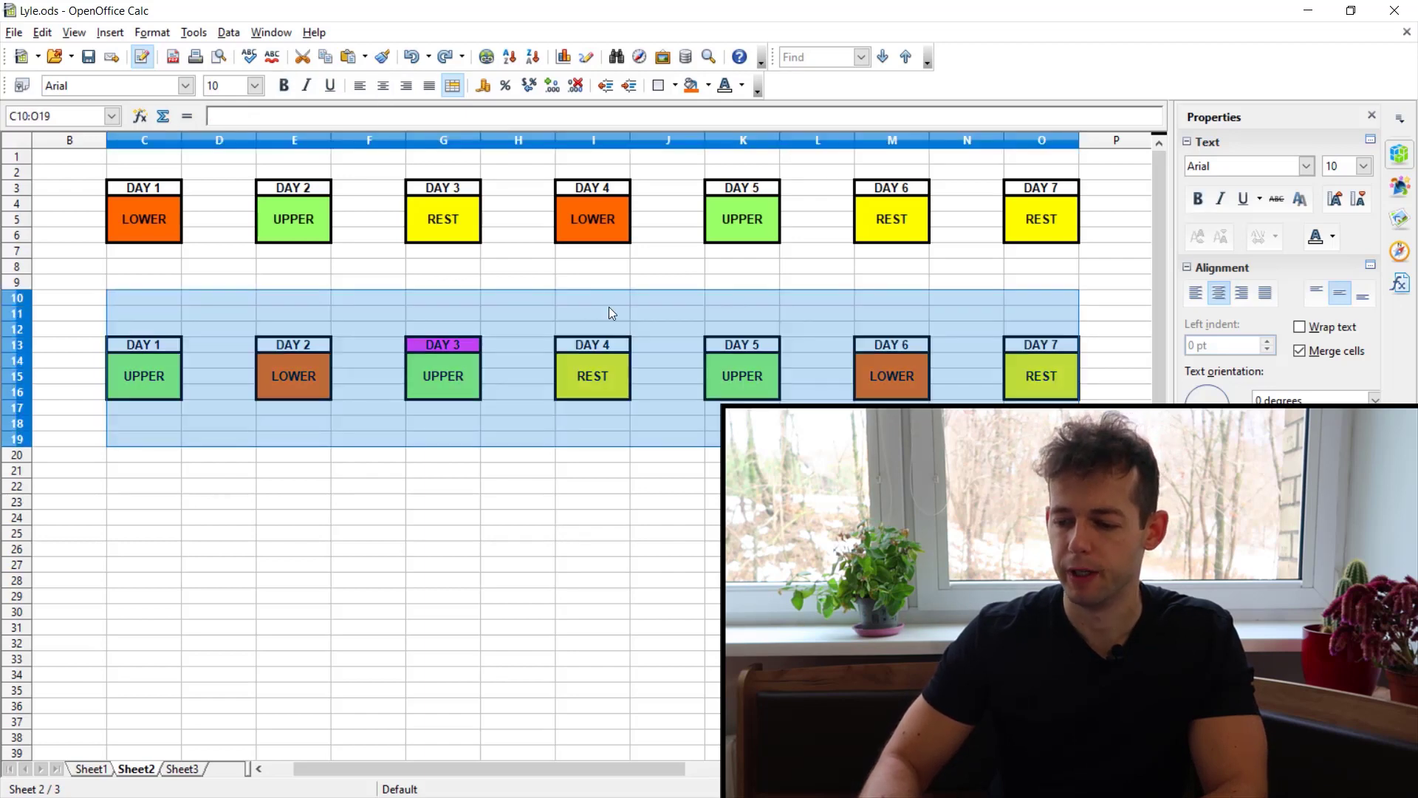
left_click(443, 297)
Switch to Sheet1 and highlight the LOWER 1 workout, the UPPER 1 workout and the Day 3 rest block in turn.
left_click(91, 769)
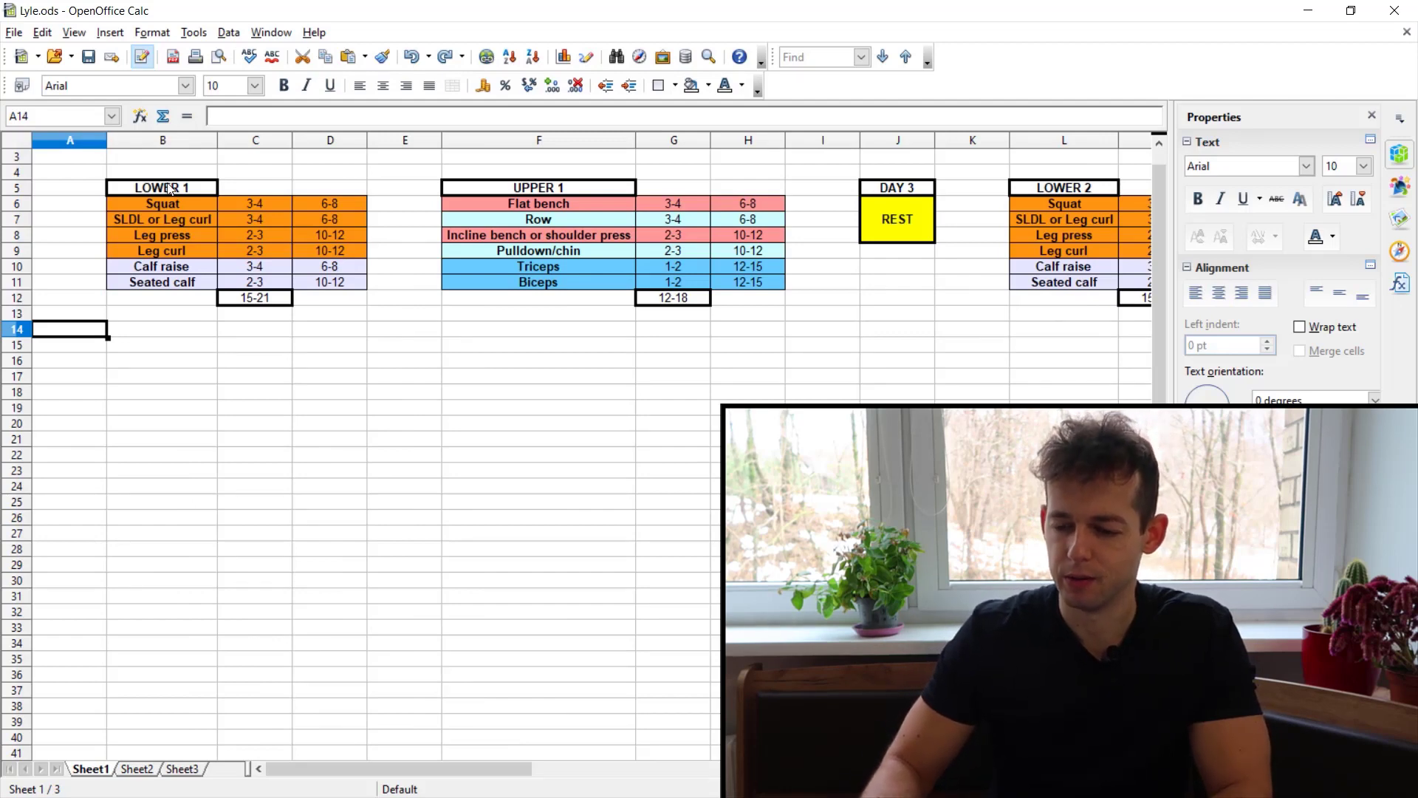
left_click_drag(170, 190, 300, 301)
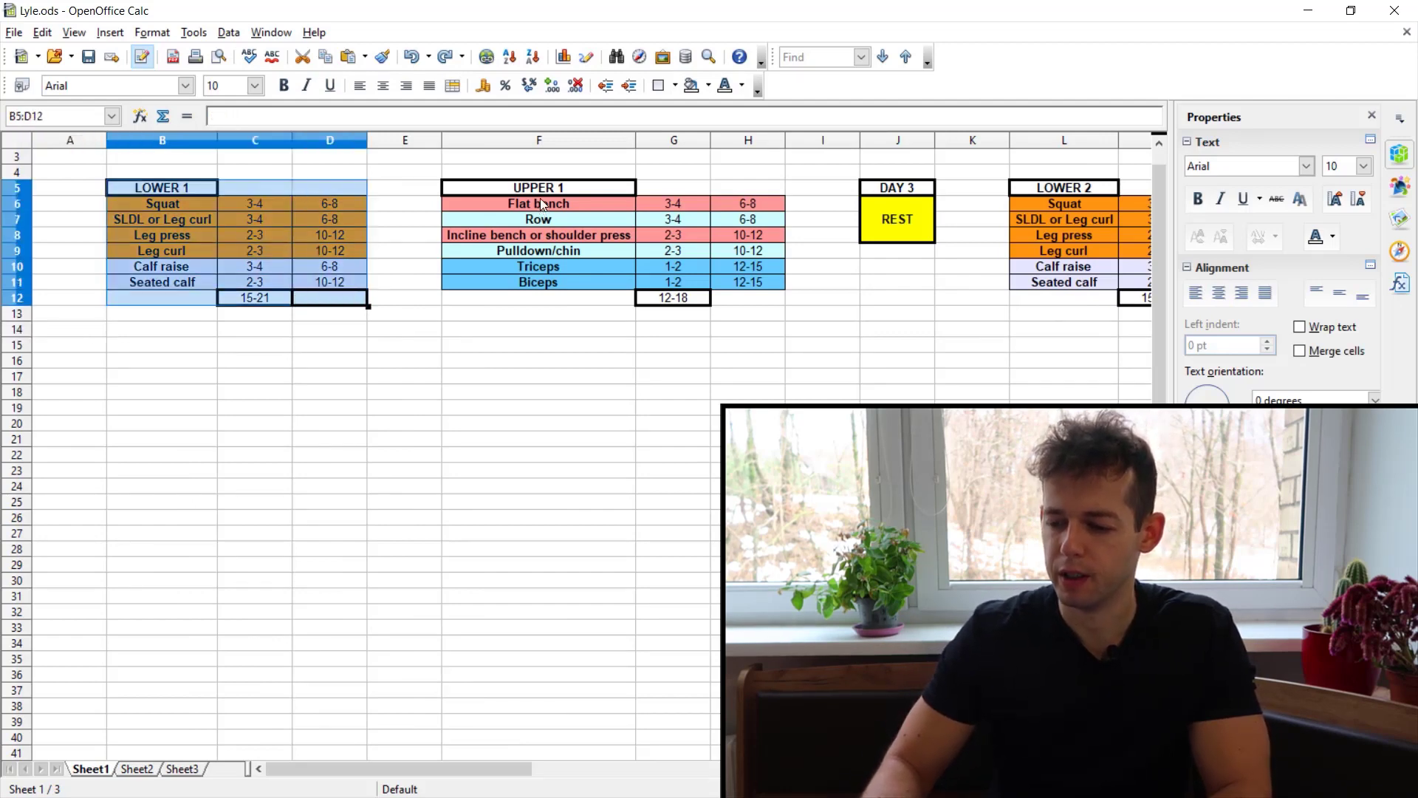
left_click_drag(545, 176, 769, 288)
left_click(822, 176)
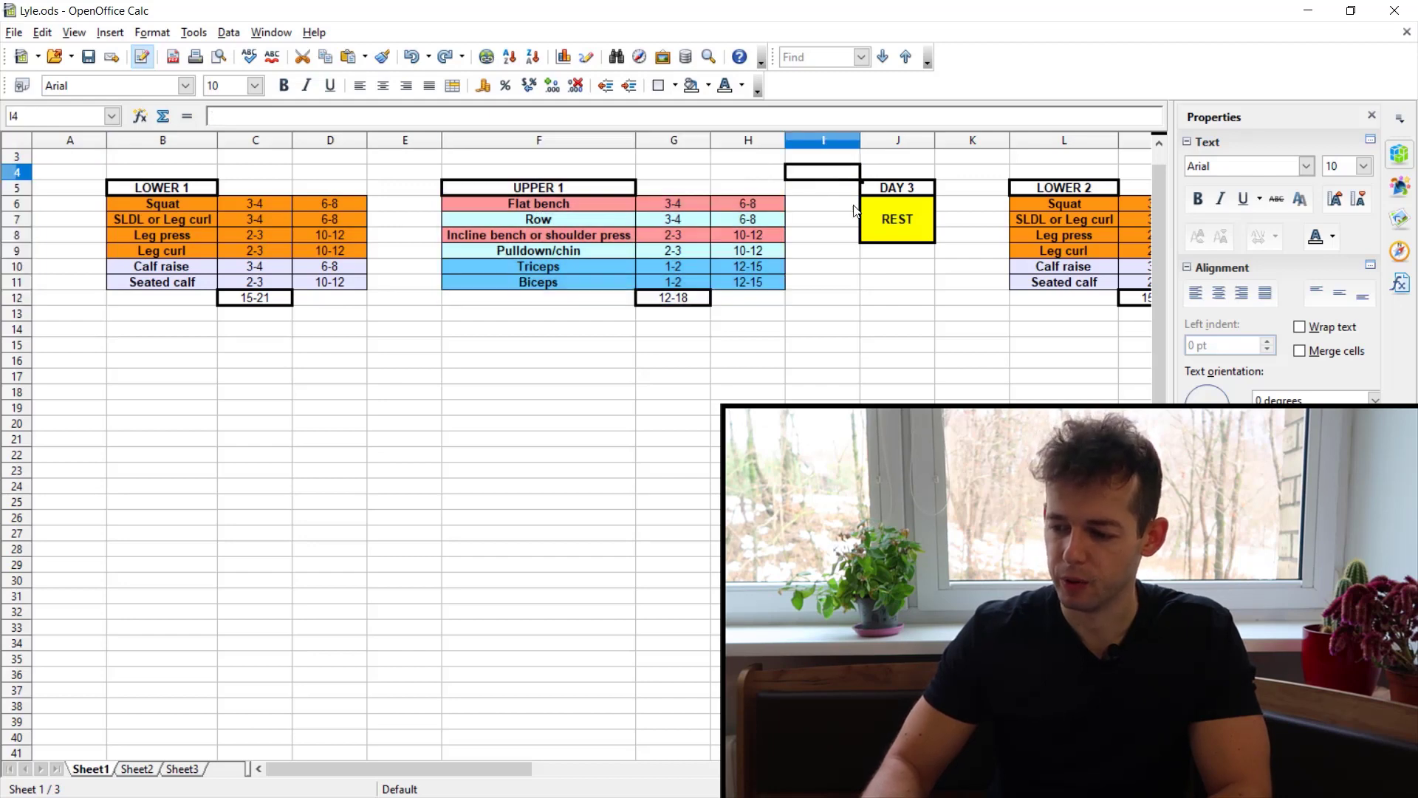
left_click(922, 270, "shift")
left_click(893, 220)
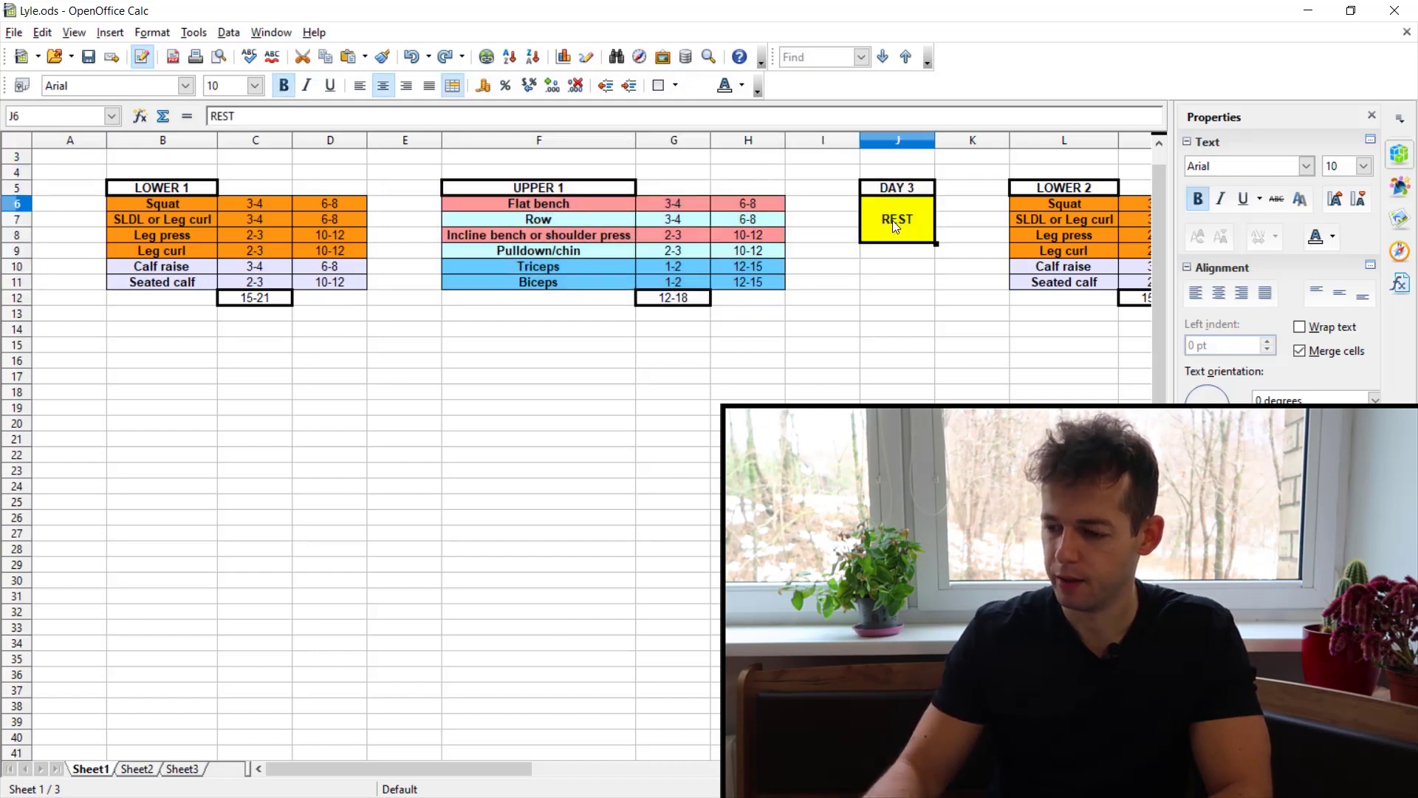
Highlight the second half of the Sheet1 week: LOWER 2, UPPER 2 and the Day 6 and Day 7 rest blocks.
key("Right")
key("Right")
key("Right")
key("Right")
key("Right")
key("Right")
key("Right")
key("Right")
key("Right")
key("Right")
key("Right")
key("Right")
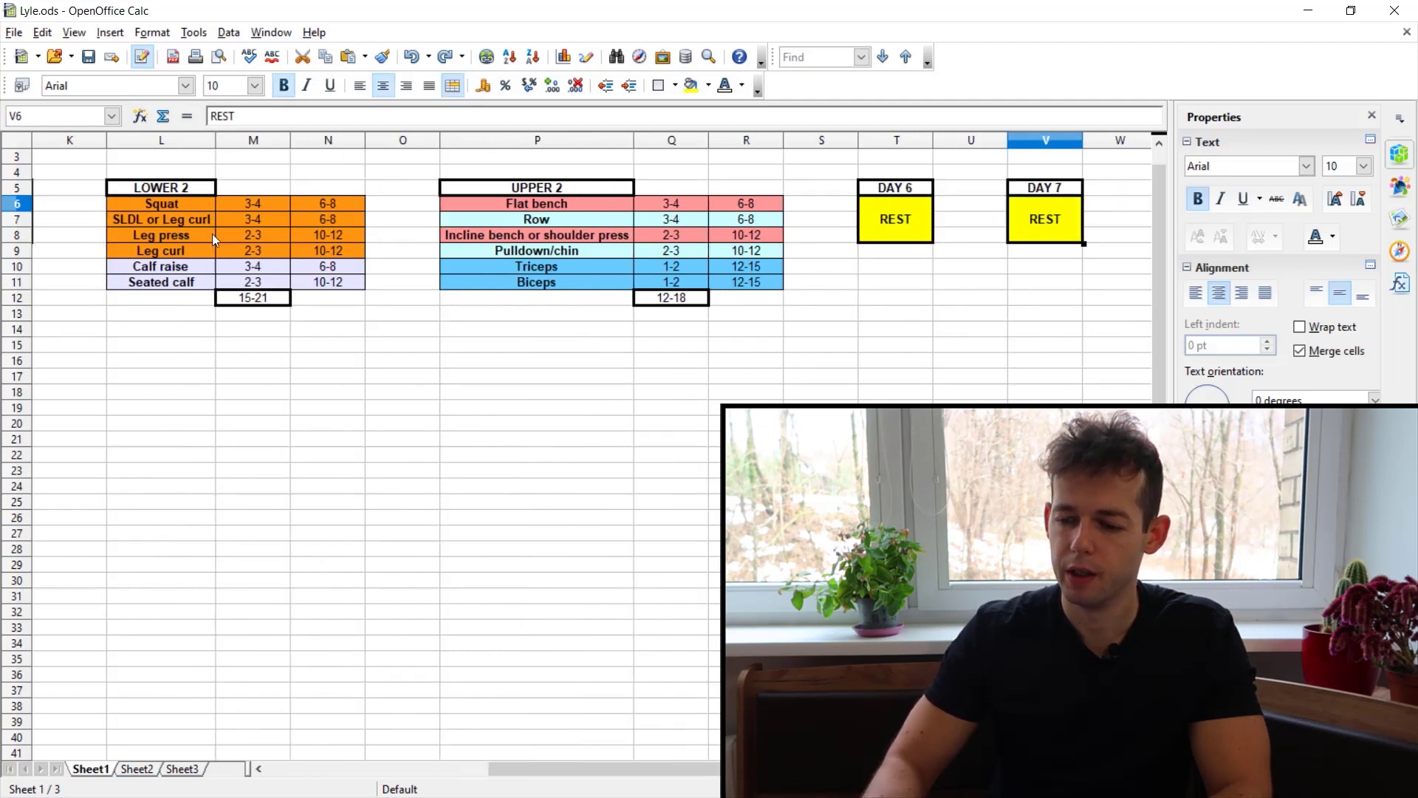
left_click_drag(212, 233, 399, 366)
left_click_drag(542, 216, 616, 289)
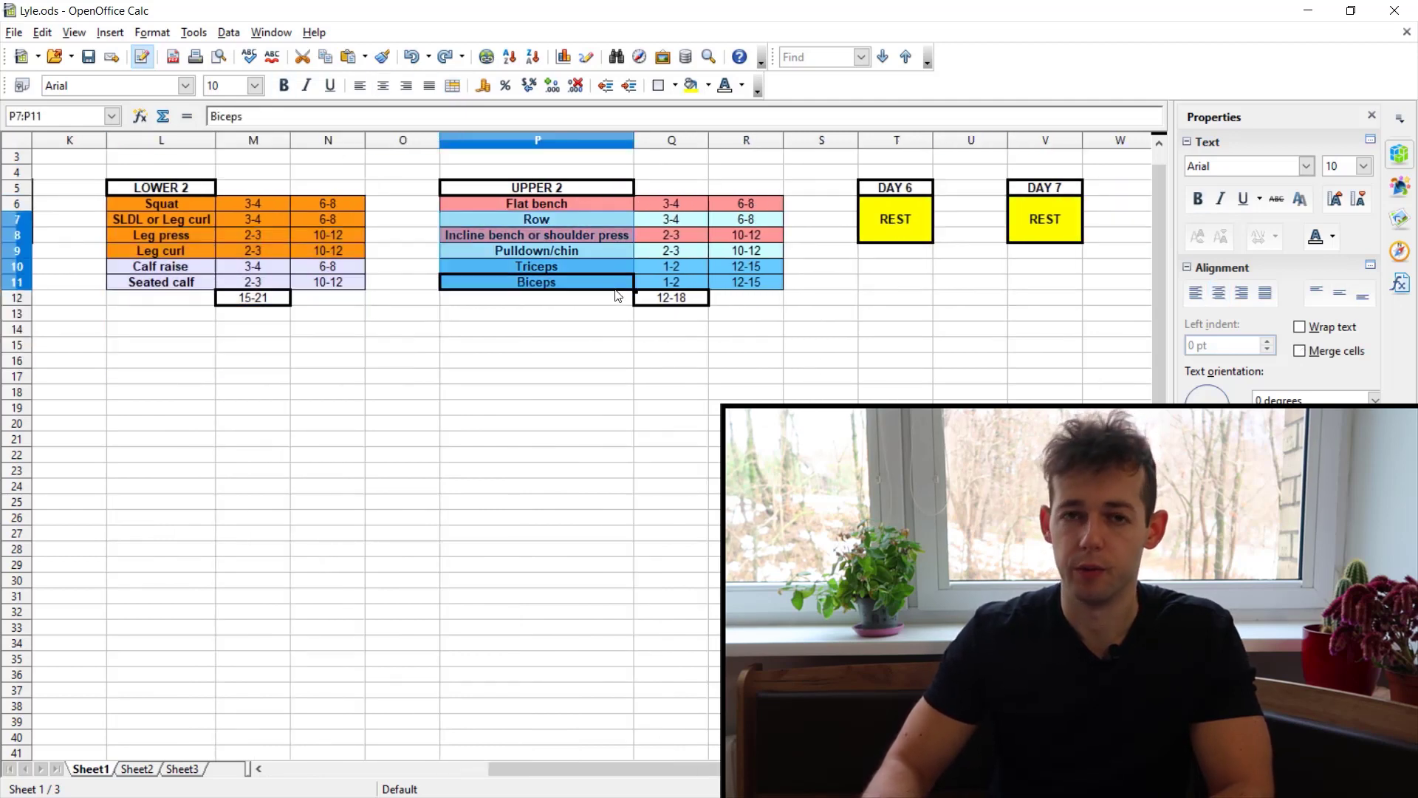
left_click(340, 266)
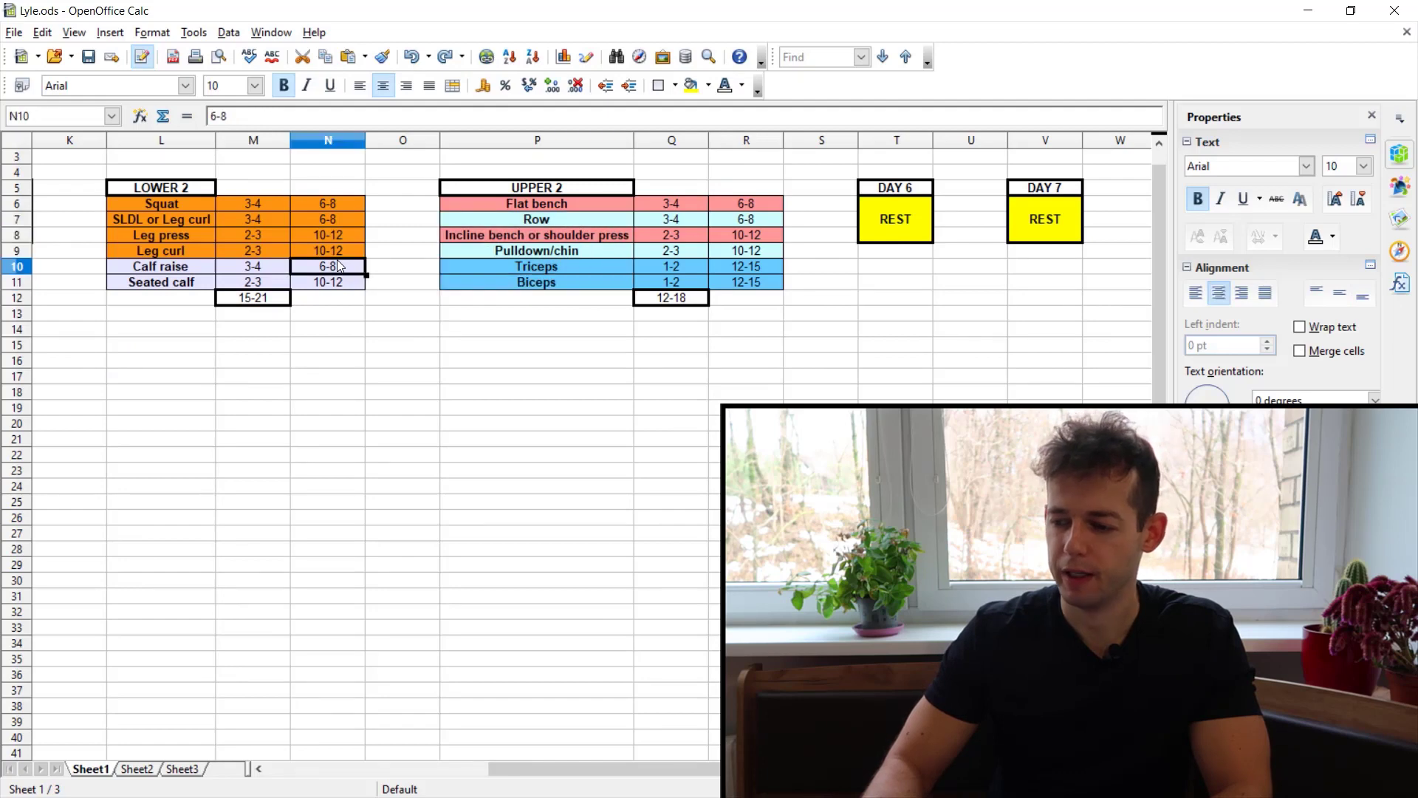
left_click_drag(848, 166, 1064, 262)
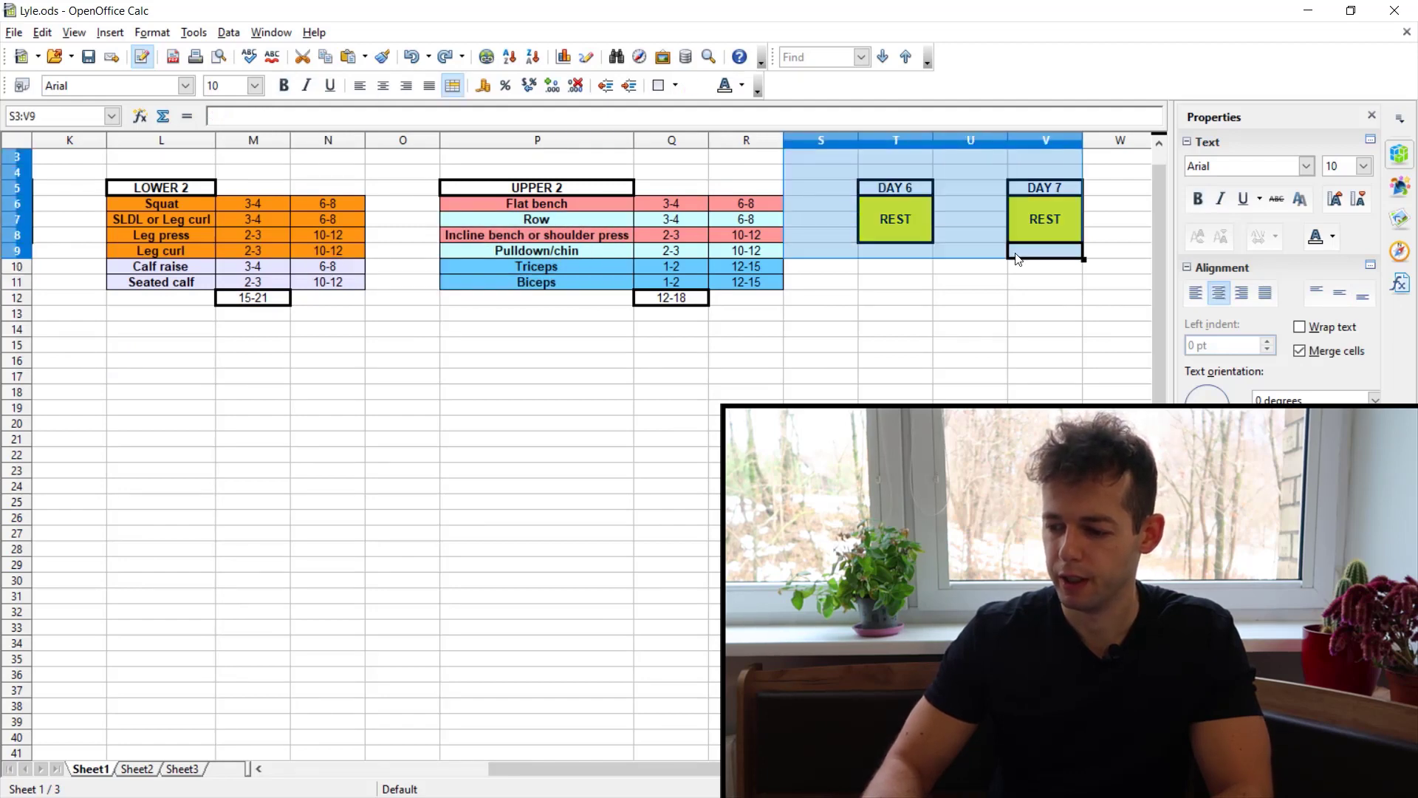
left_click(819, 362)
Return to the start of the week and highlight the rep ranges of the LOWER 1 and UPPER 1 workouts.
scroll(576, 365, "left", 5)
left_click(338, 347)
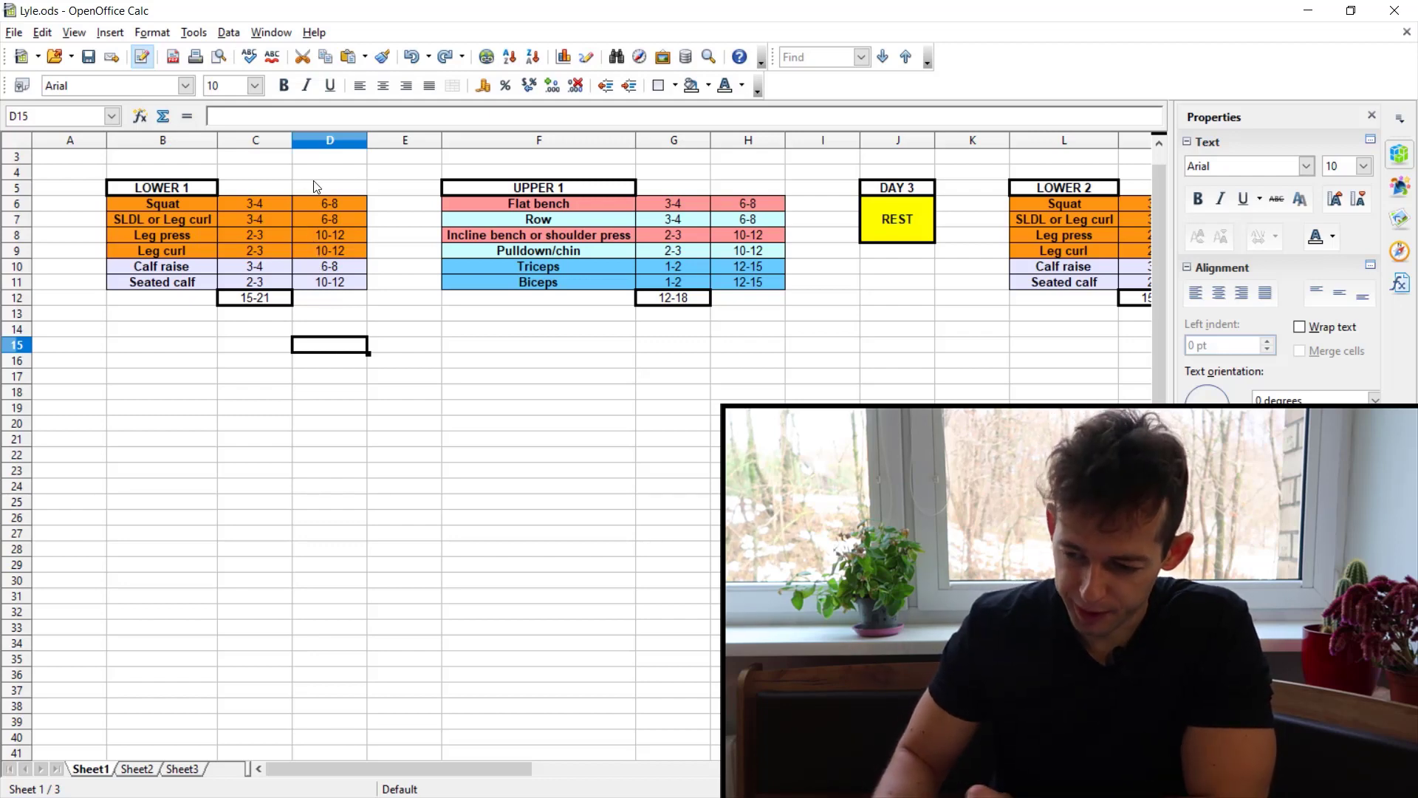
left_click_drag(316, 186, 344, 290)
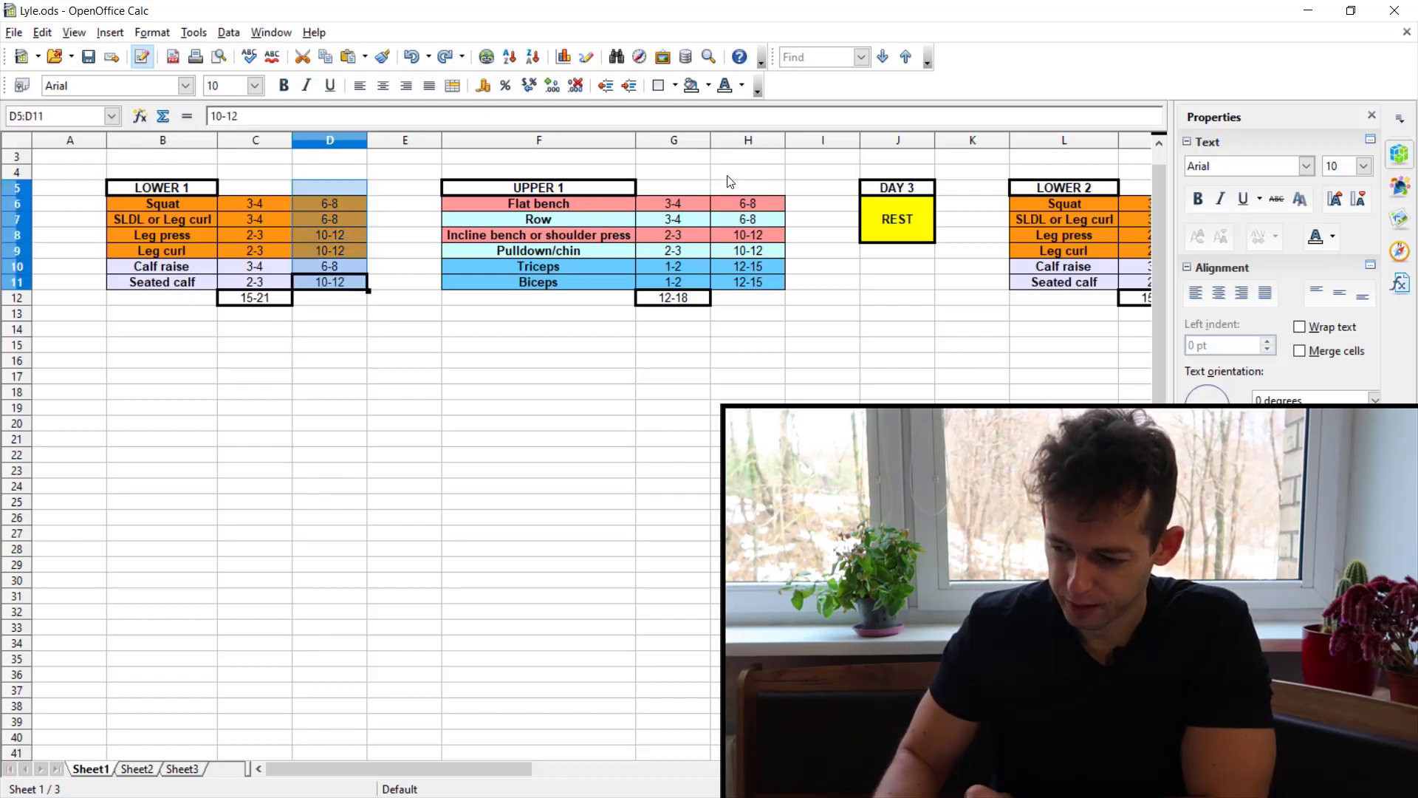
left_click_drag(741, 189, 729, 320)
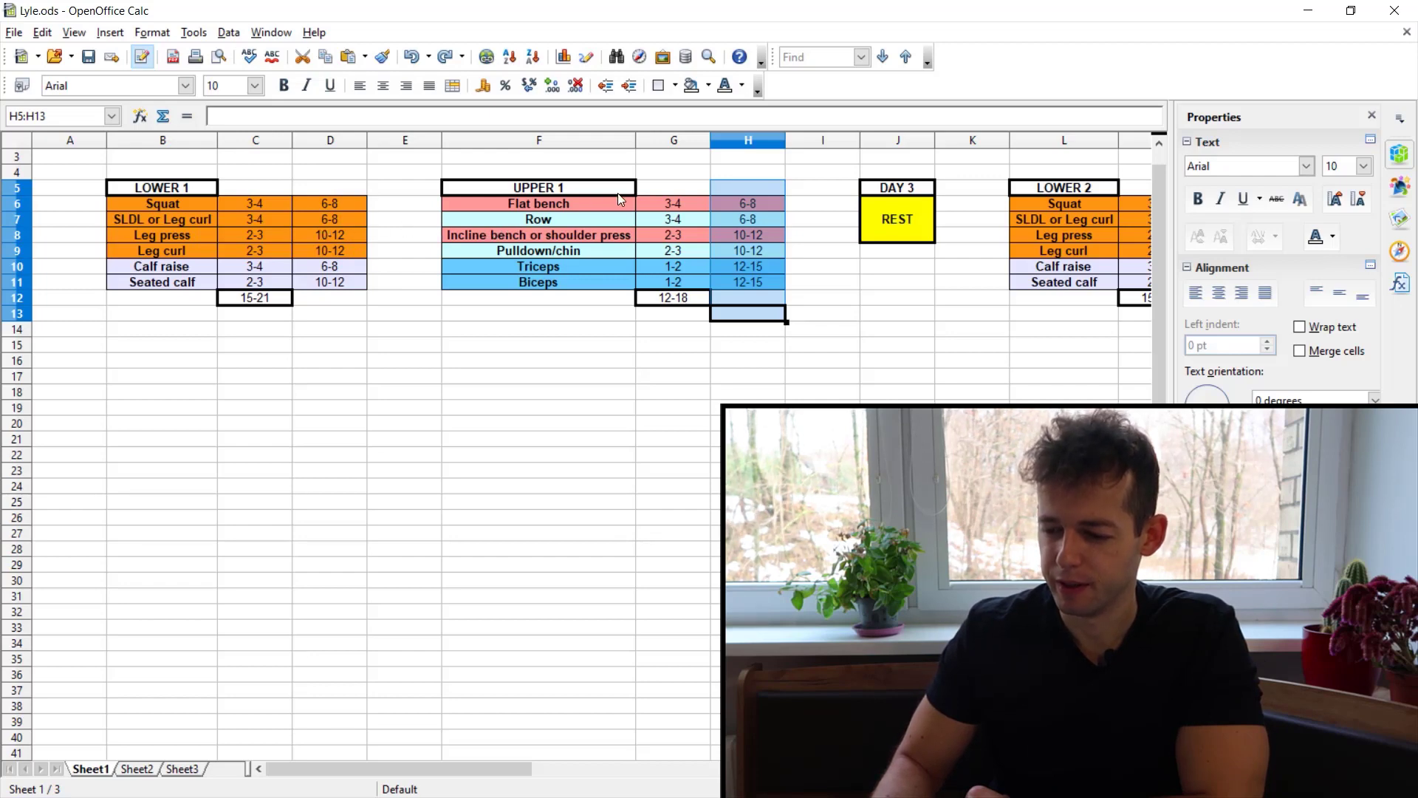
Examine the incline bench and pulldown exercises in UPPER 1, including their set and rep ranges.
left_click(608, 243)
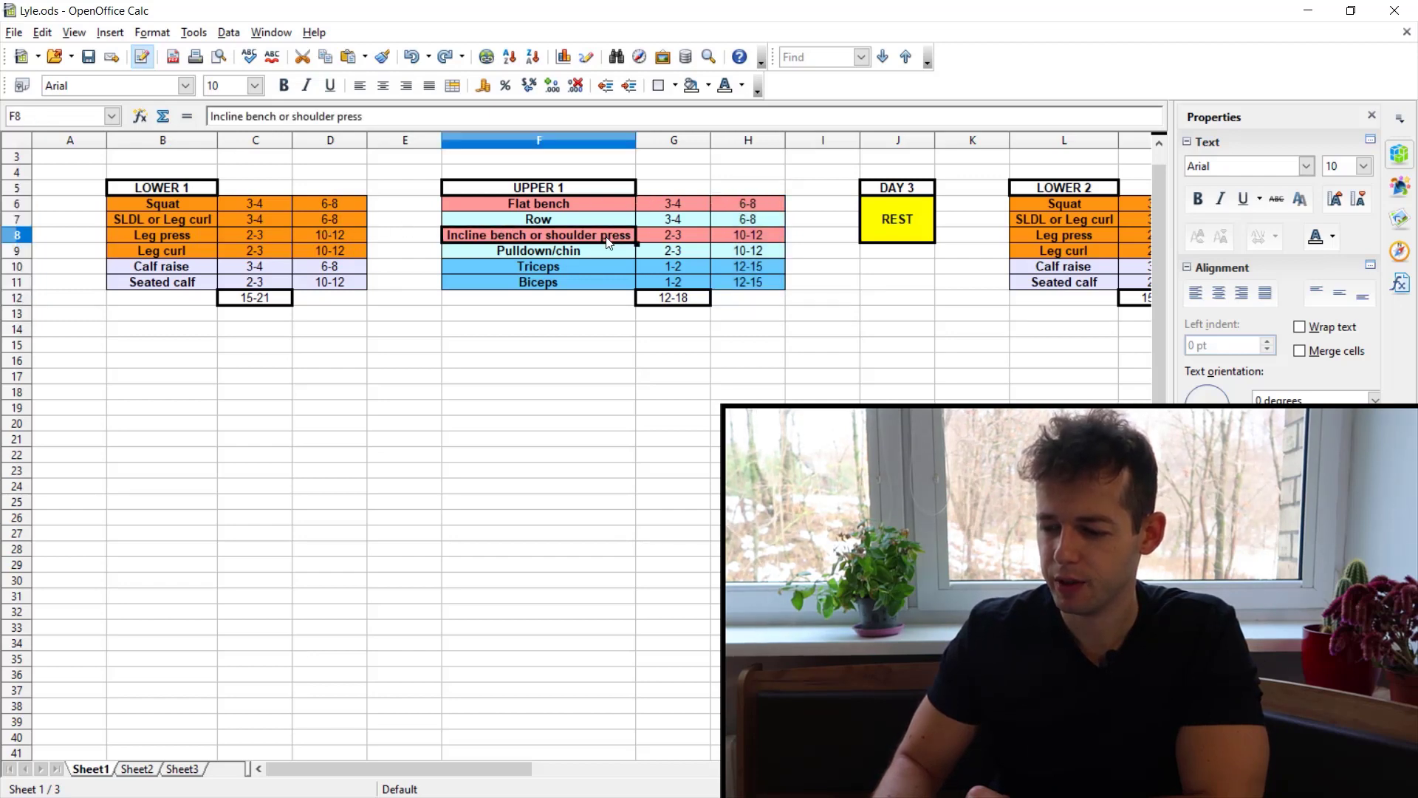
left_click(588, 254)
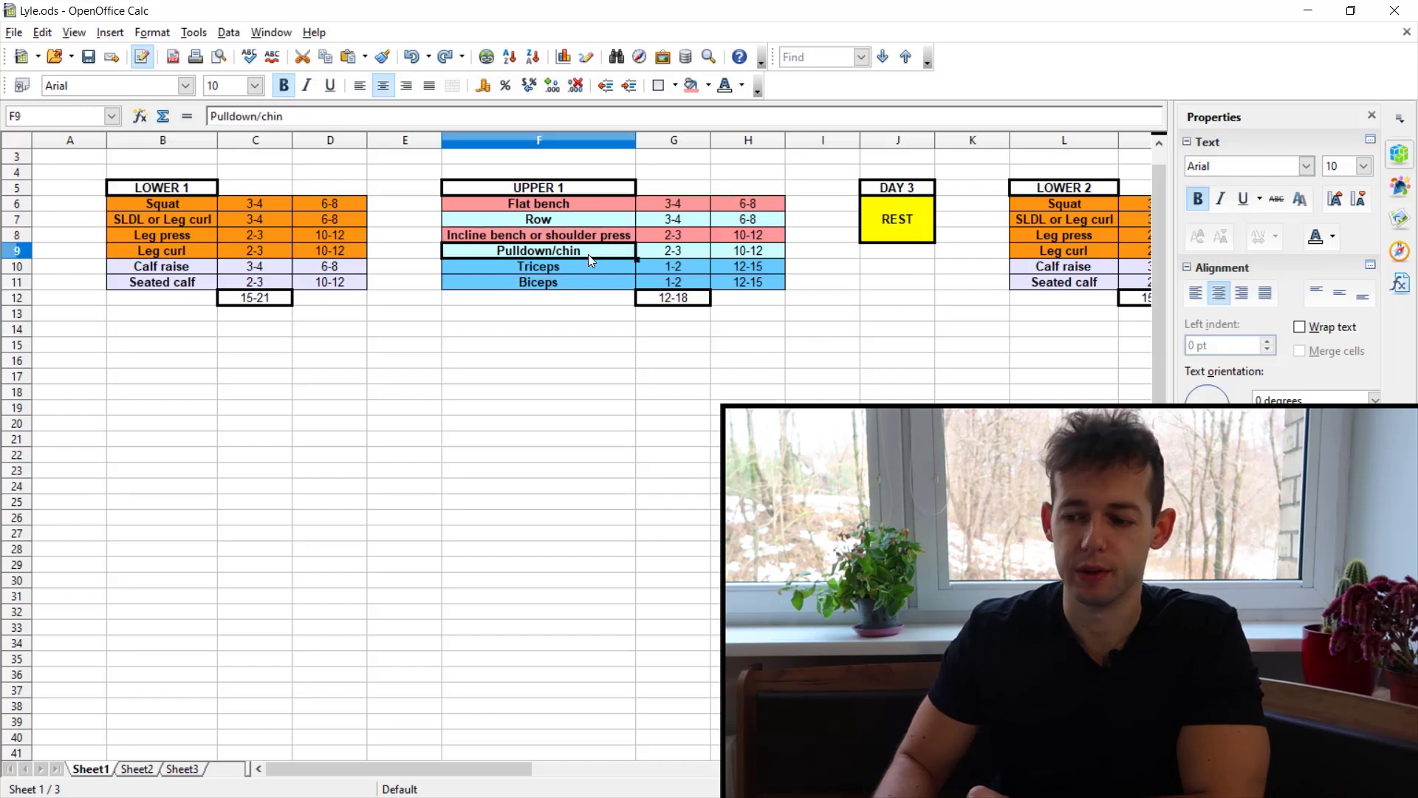
left_click(673, 238)
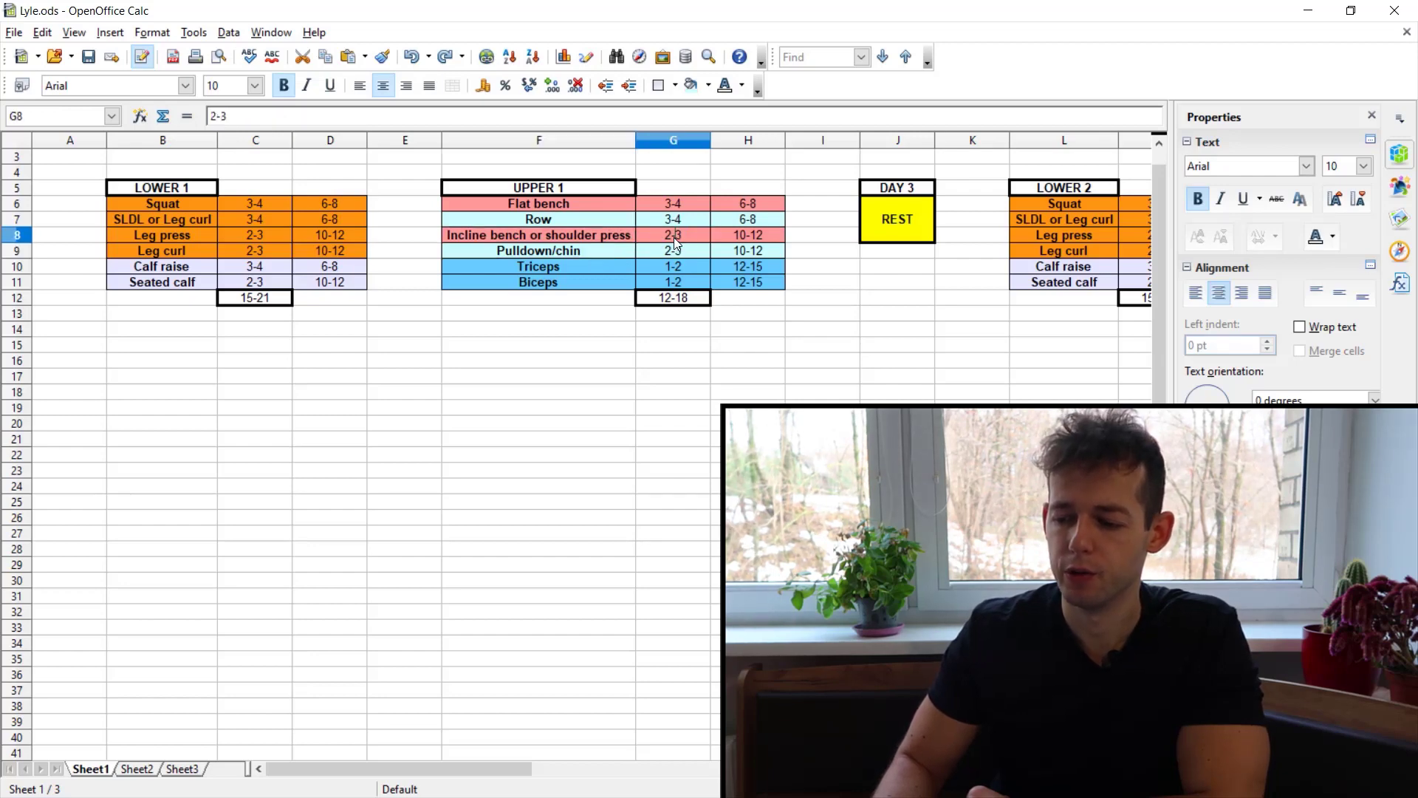
double_click(674, 237)
left_click(665, 251)
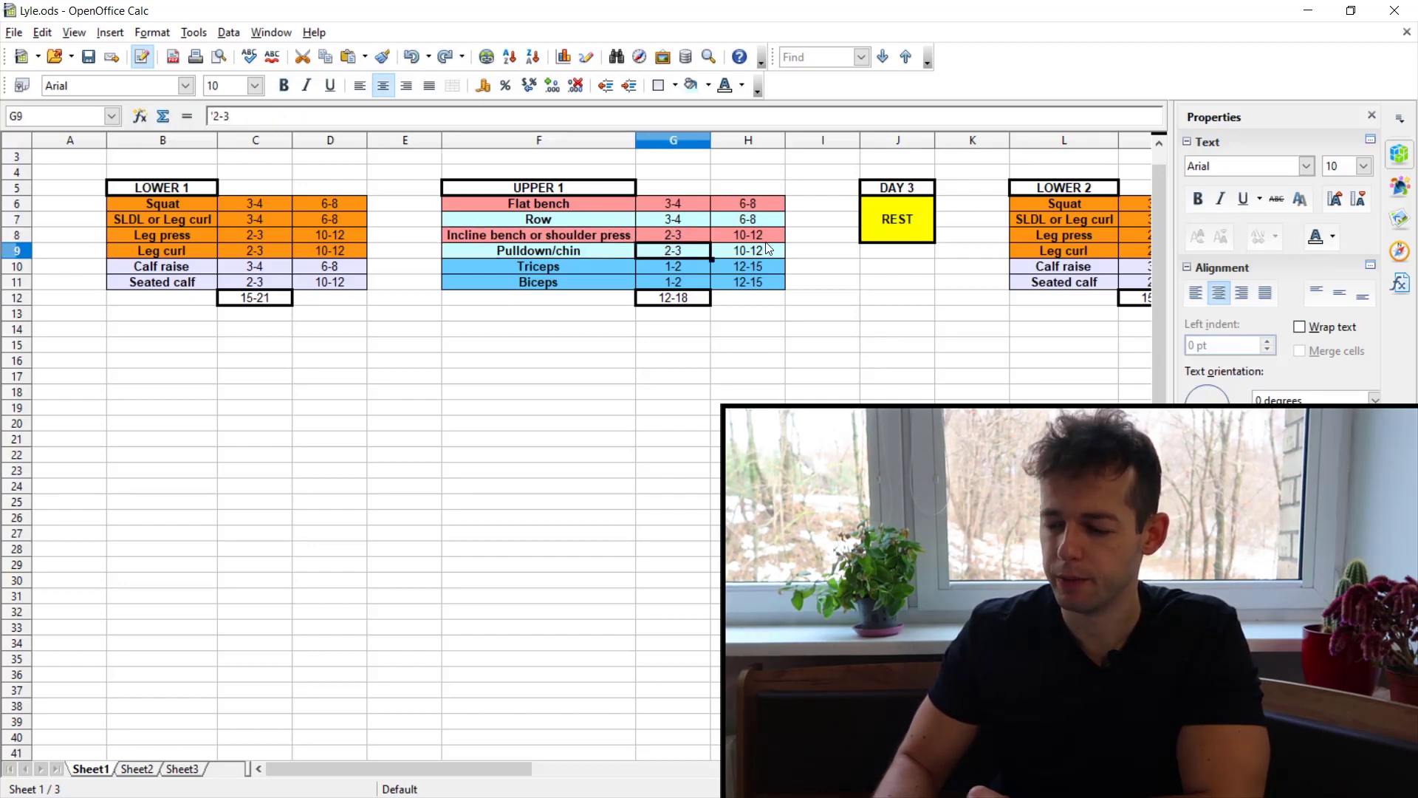
left_click(770, 237)
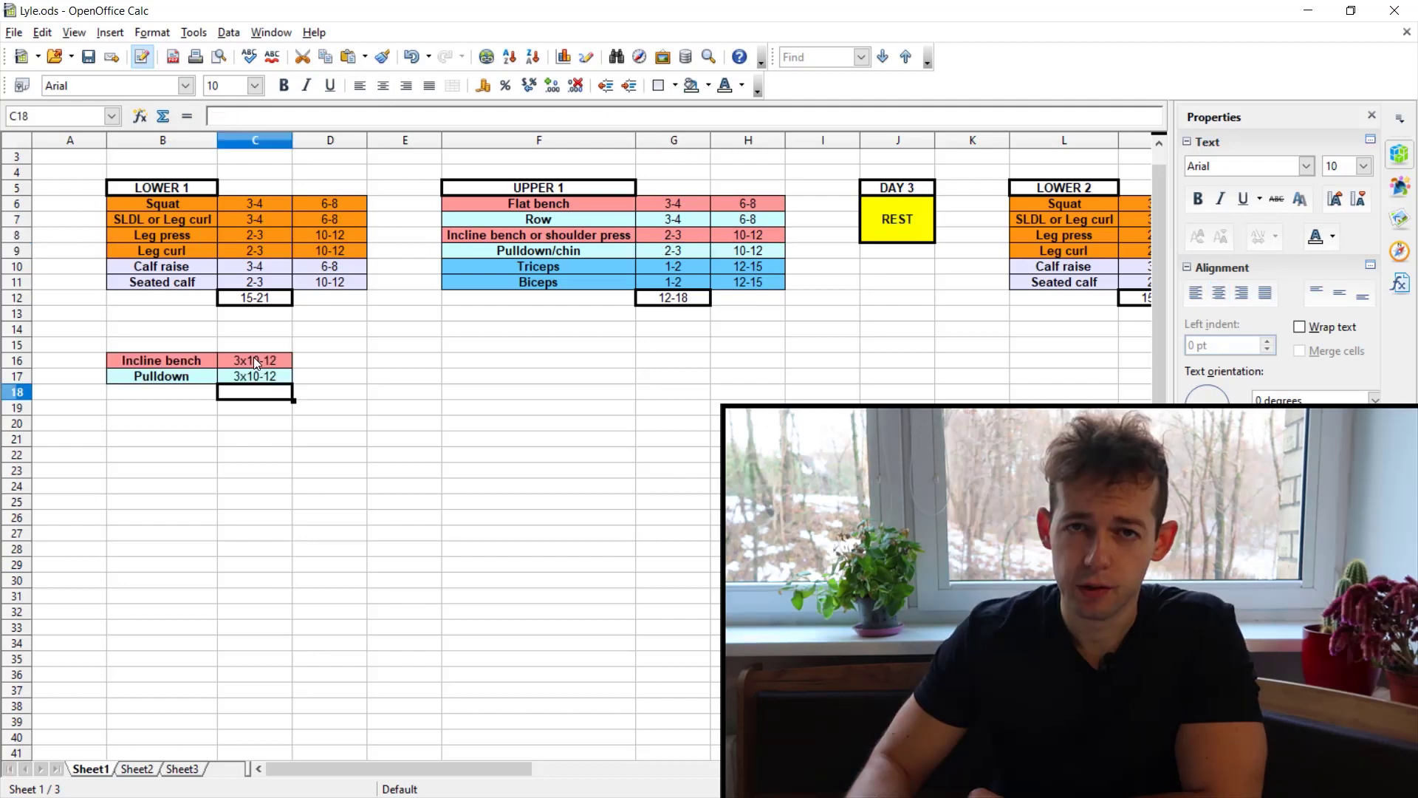
Highlight the Incline bench and Pulldown example in rows 16 and 17 and its 3x10-12 prescriptions.
left_click_drag(174, 344, 190, 380)
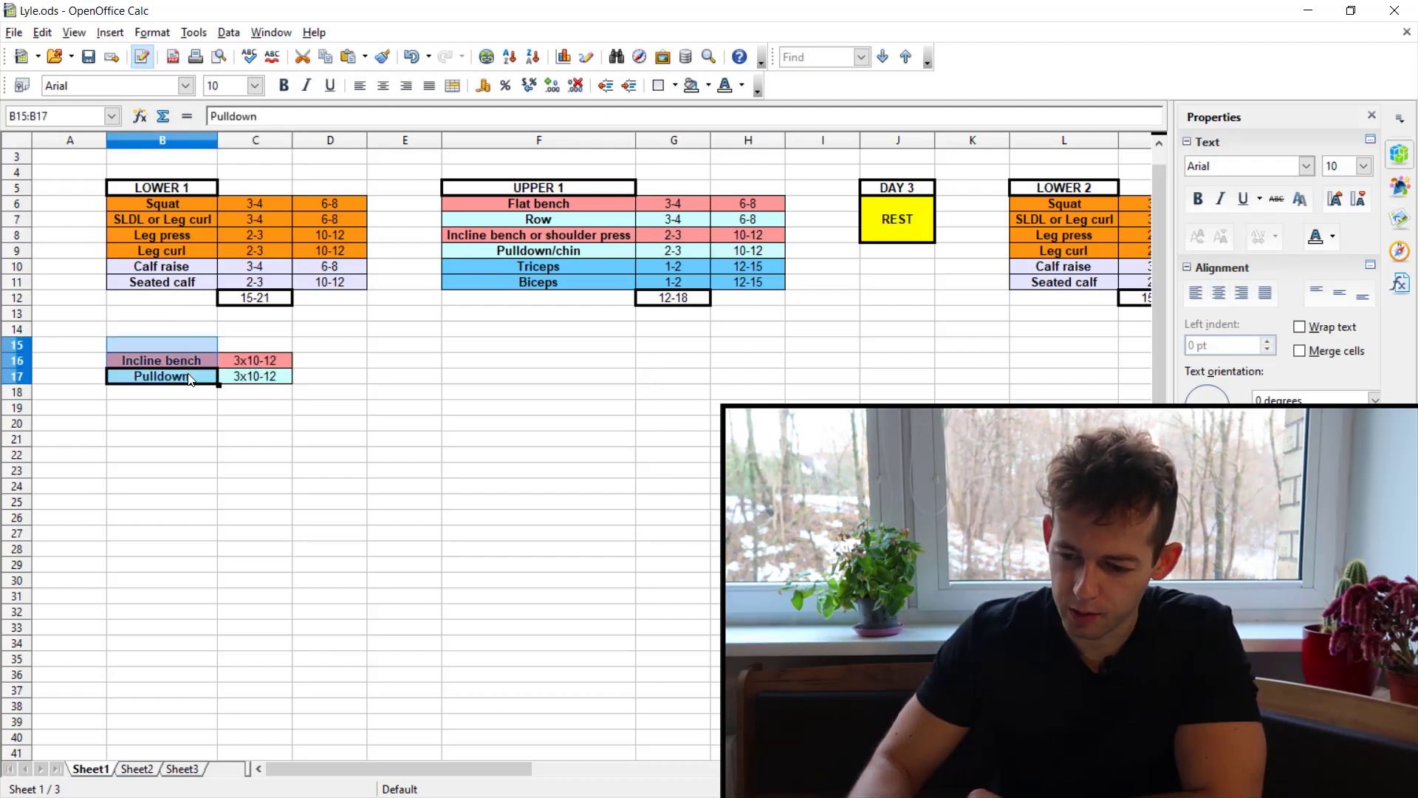
left_click(241, 363)
left_click(248, 379)
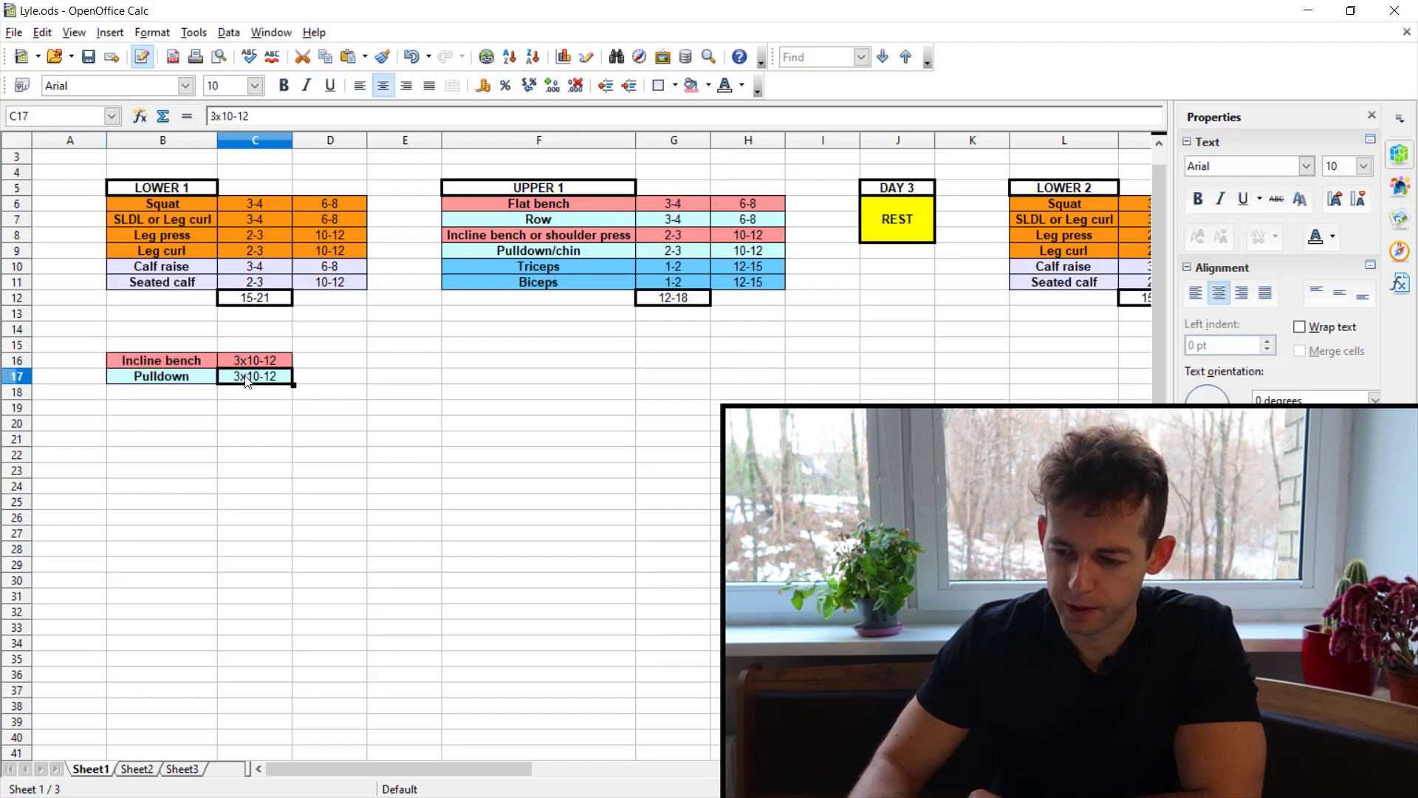
key("Up")
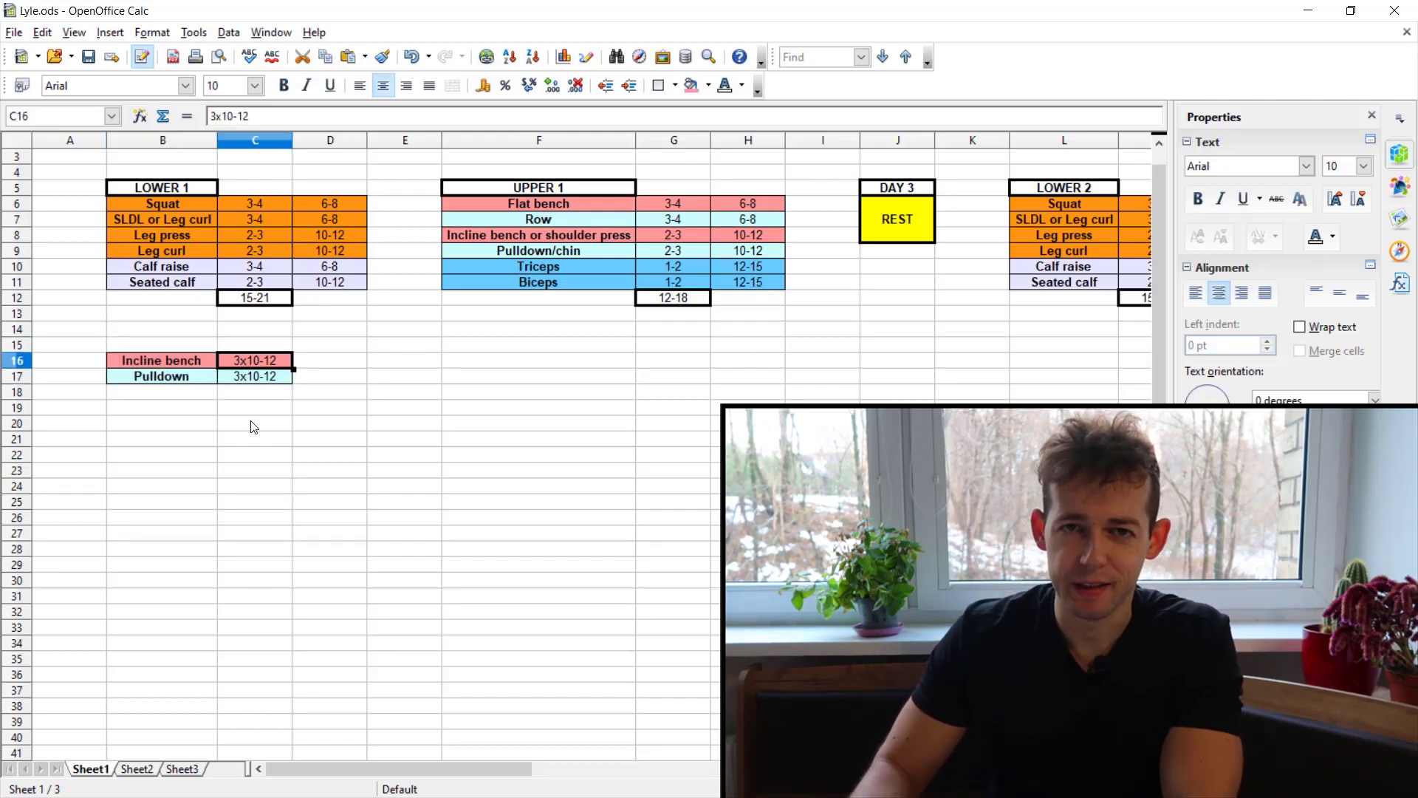
left_click(253, 427)
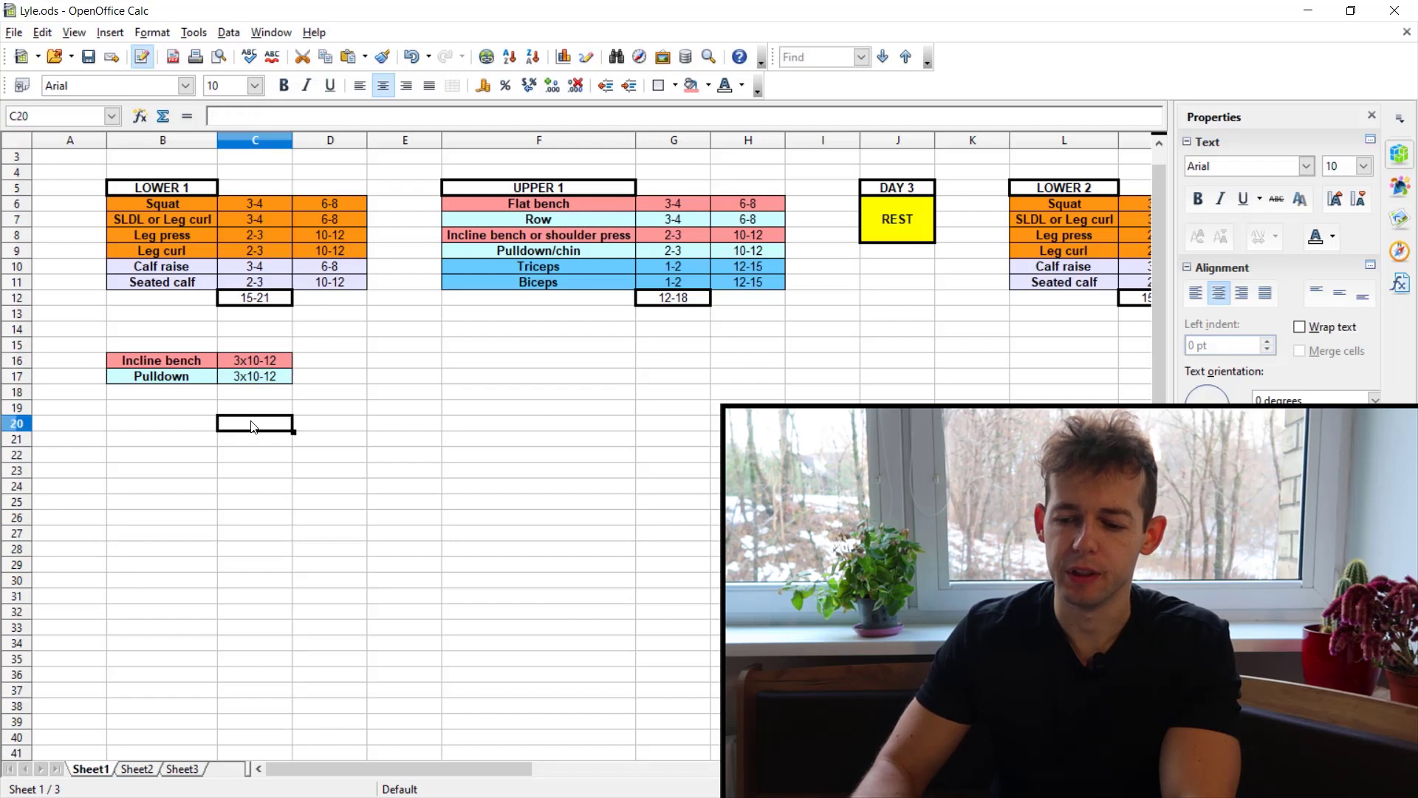
Copy the two 3x10-12 cells, C16:C17, into C21:C22.
key("ctrl+z")
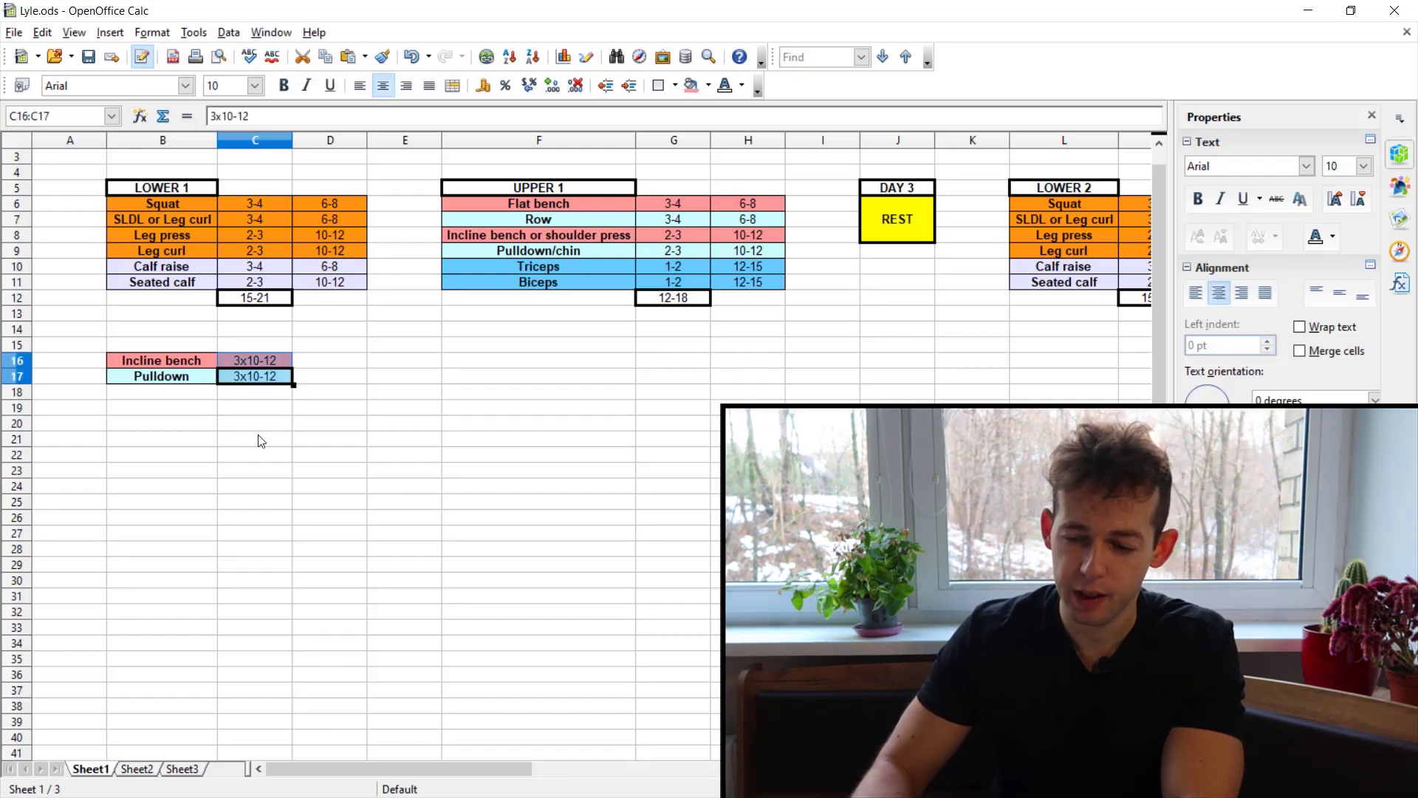
left_click(260, 440)
type("3x10-12 3x10-12")
left_click(259, 440)
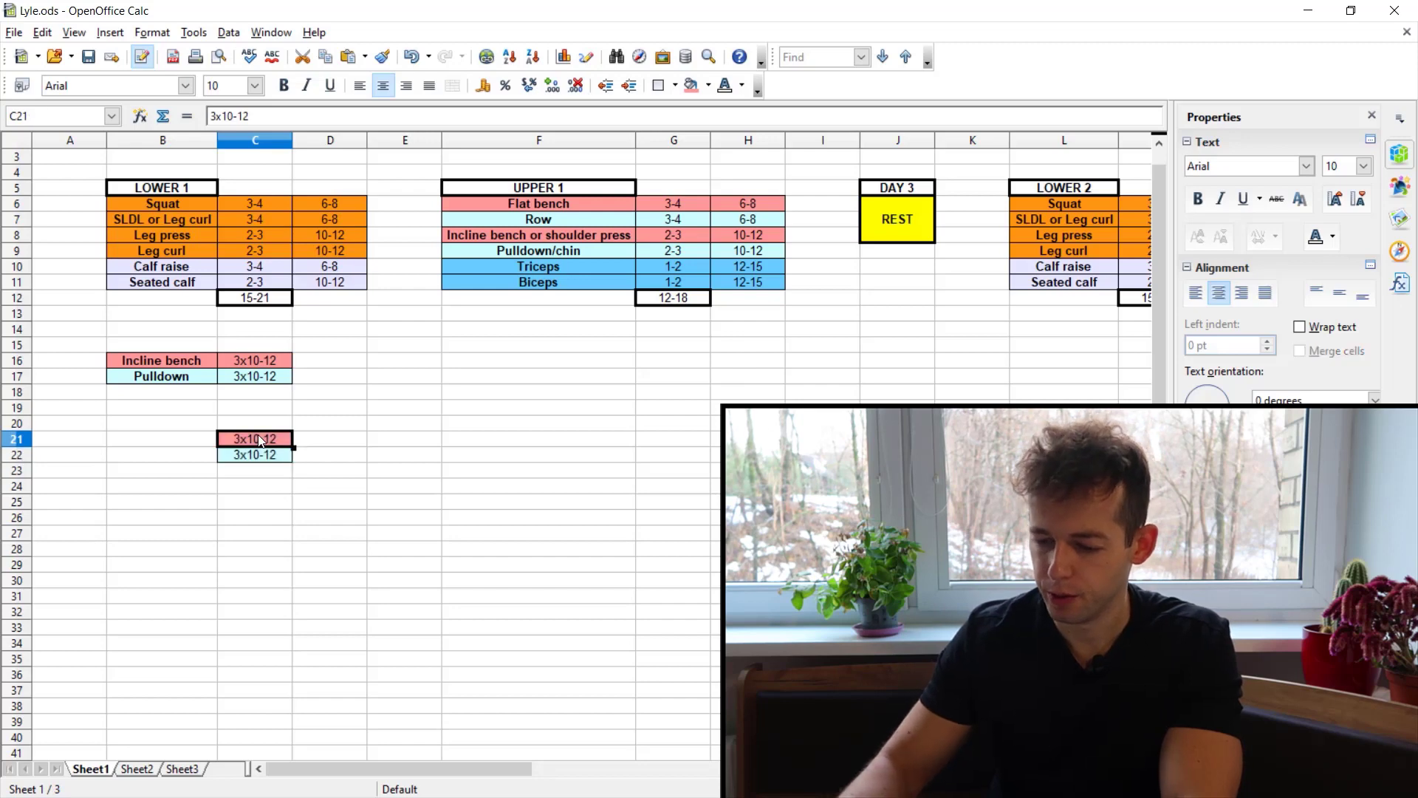
Enter 12 reps in both C21 and C22 for the first set of each exercise.
type("12")
key("Return")
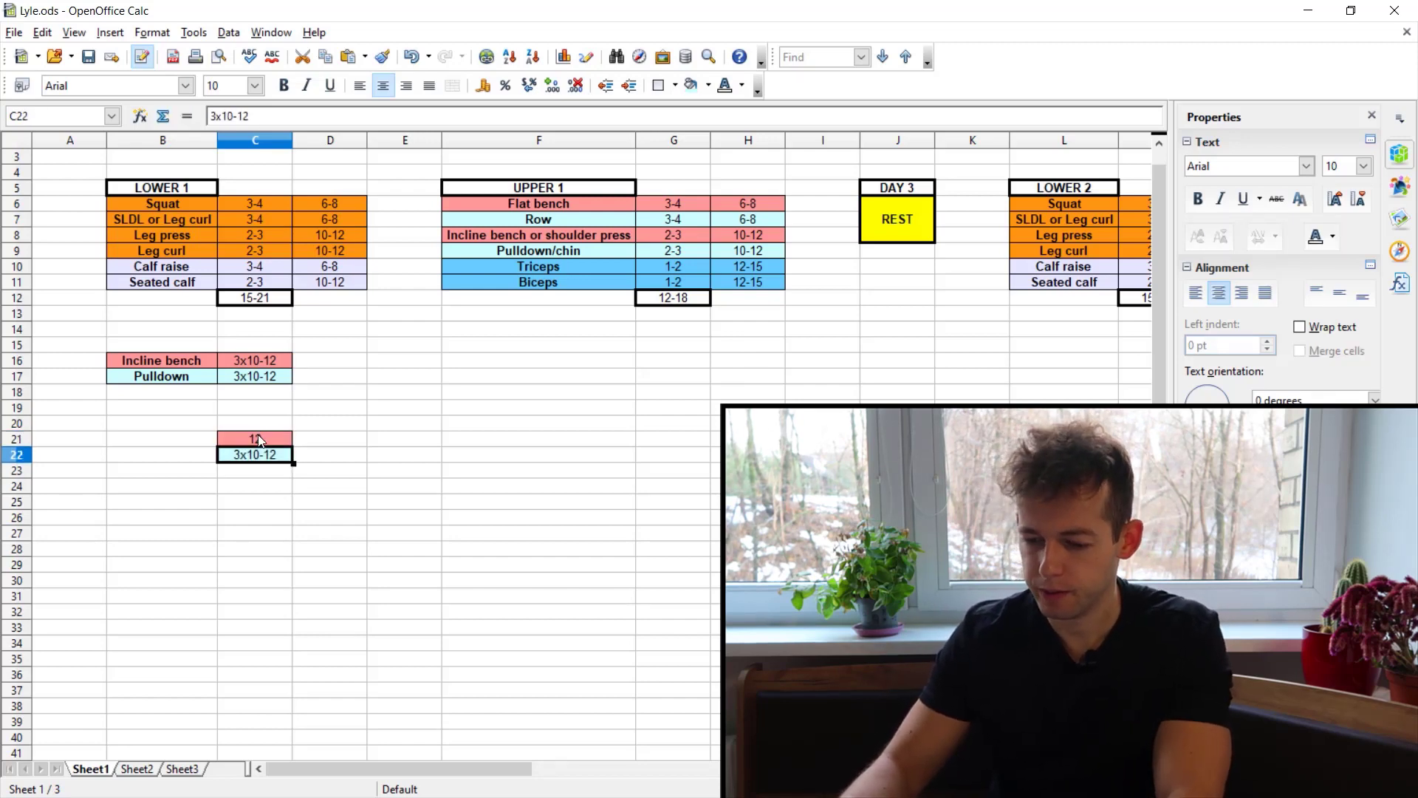
type("12")
key("Return")
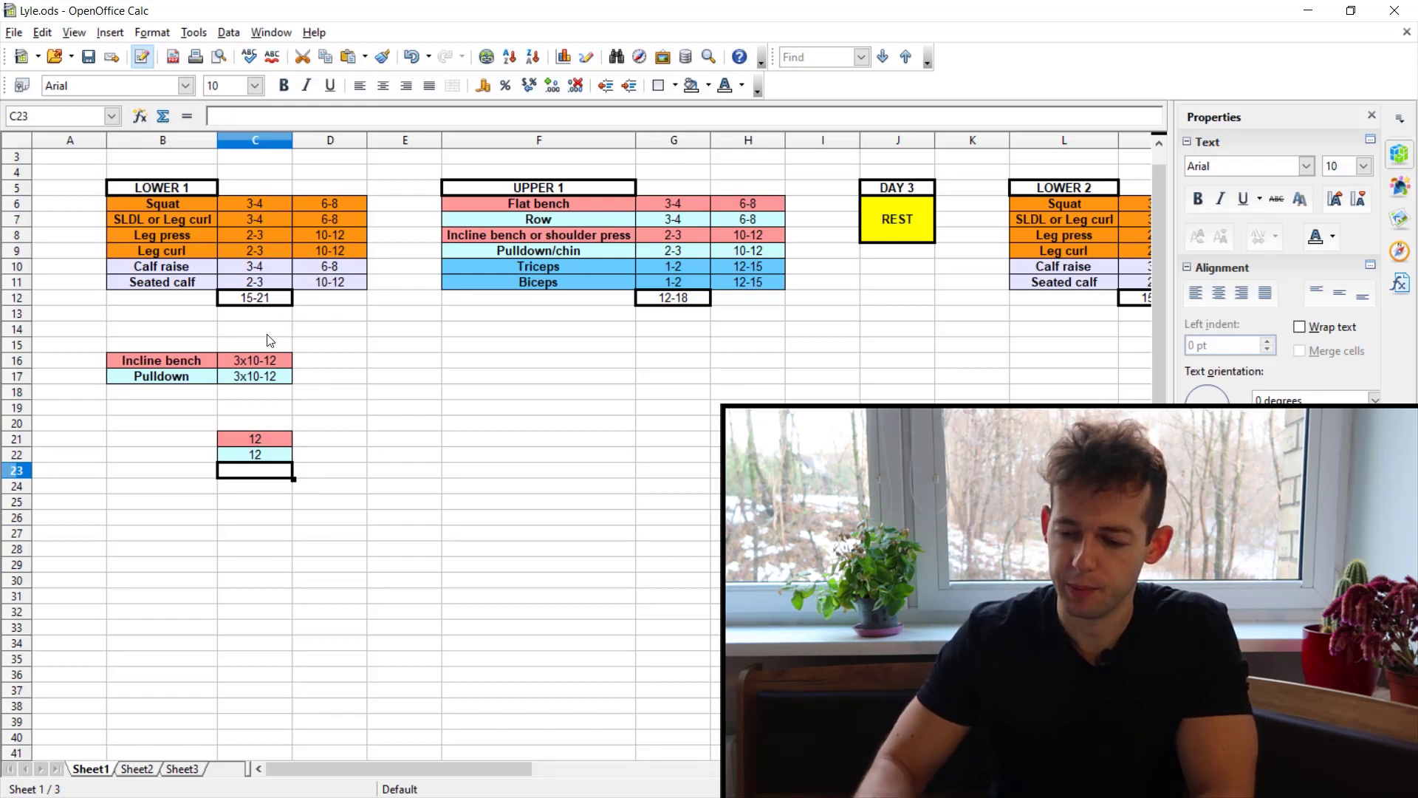
Copy the 12-rep cells C21:C22 into columns D and E to make three sets for each exercise.
left_click_drag(265, 358, 270, 377)
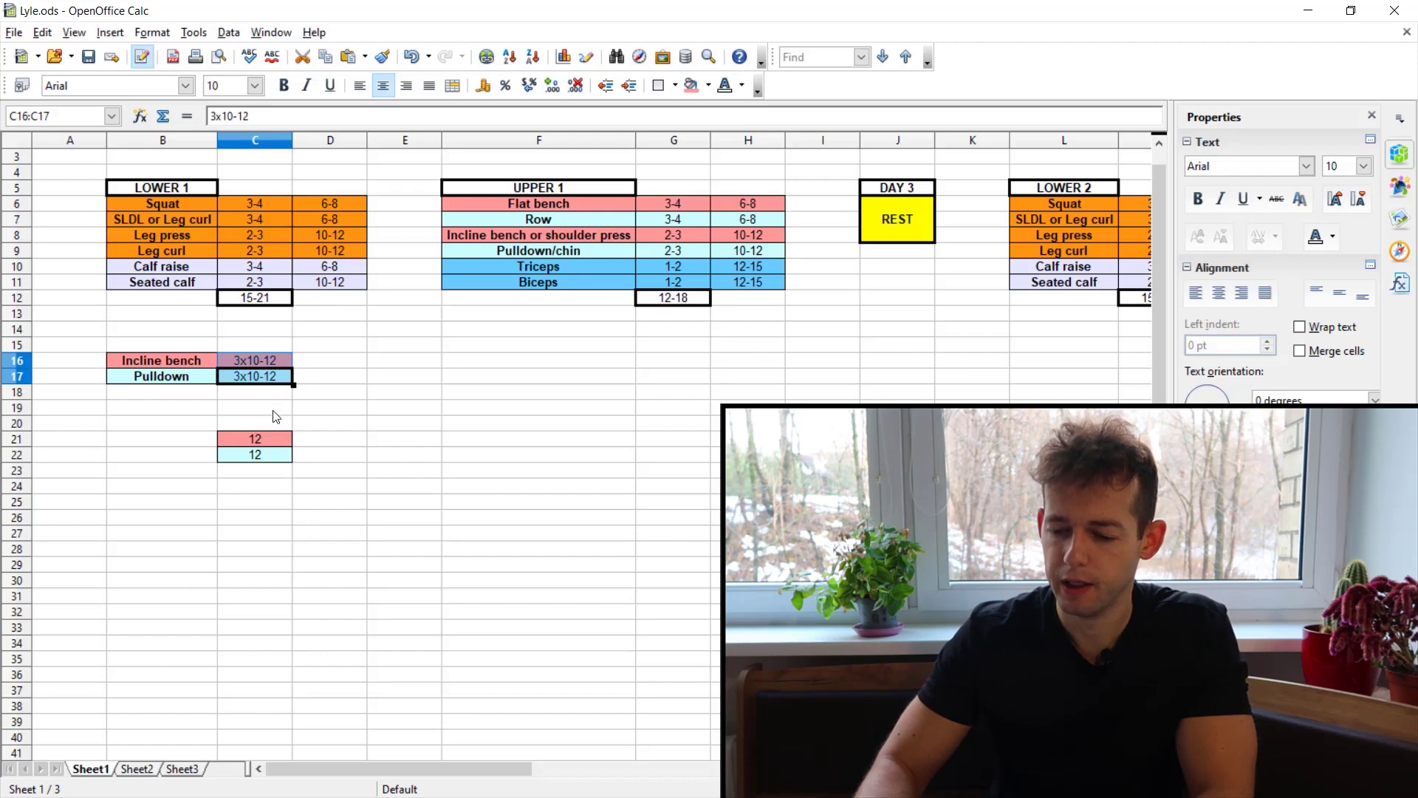
left_click_drag(269, 436, 267, 458)
key("ctrl+c")
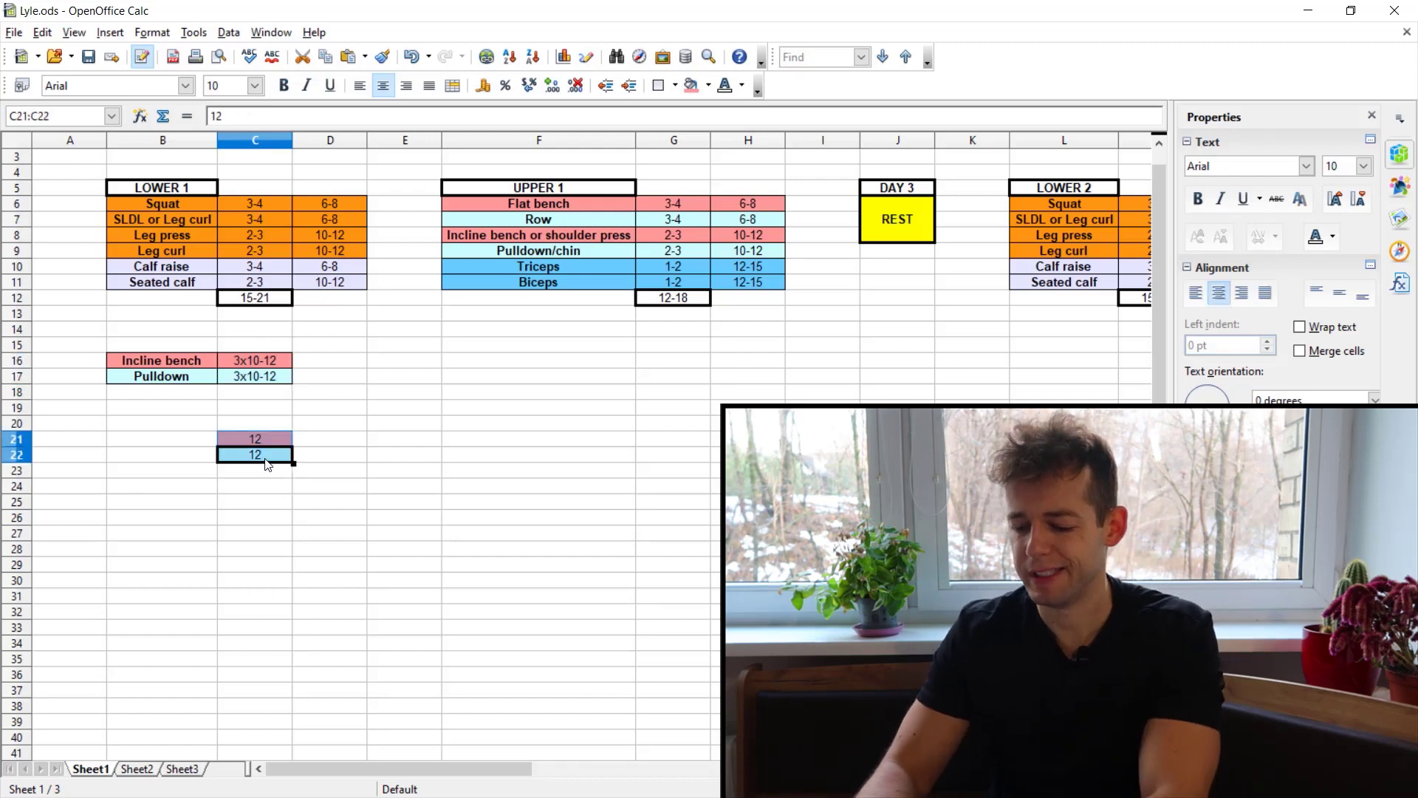
key("Right")
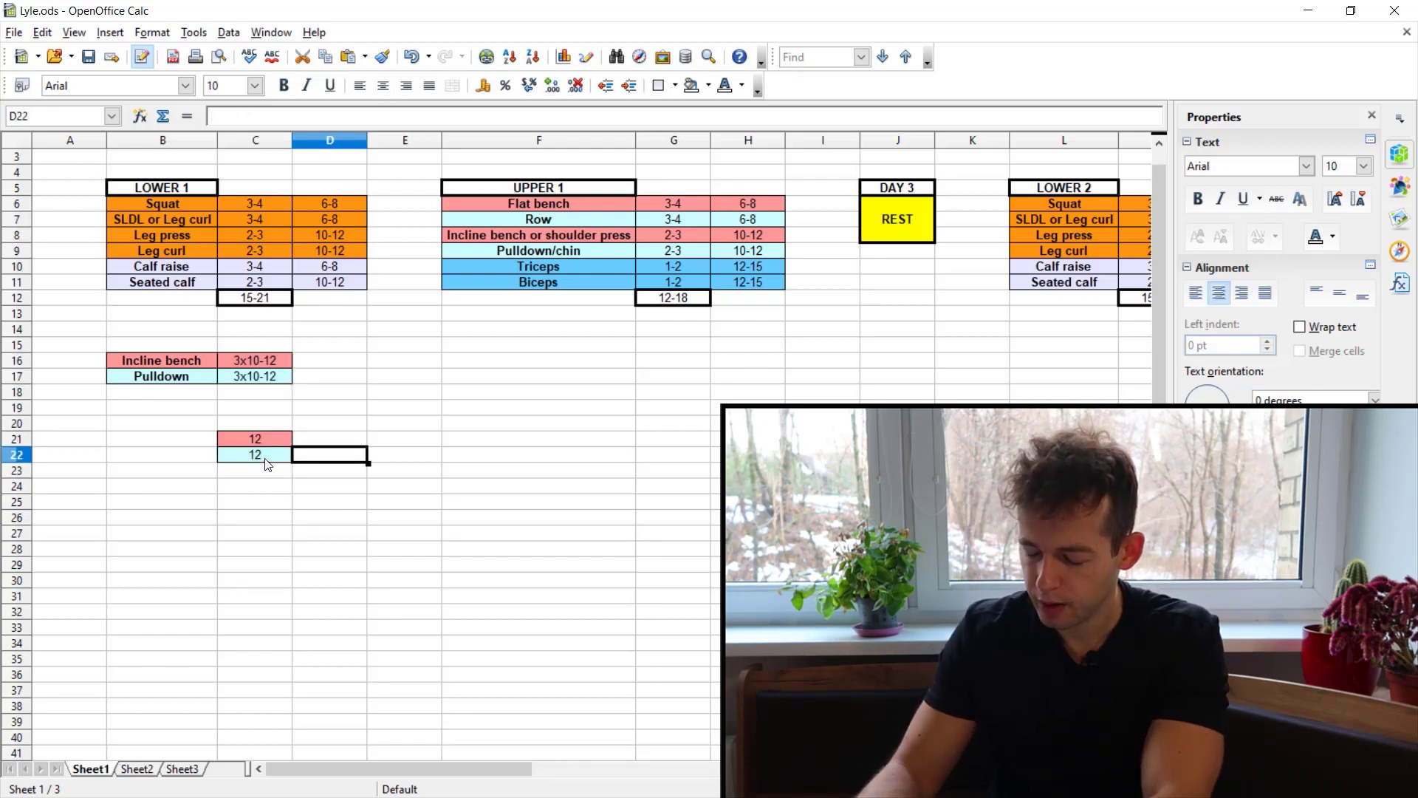
key("Up")
key("ctrl+v")
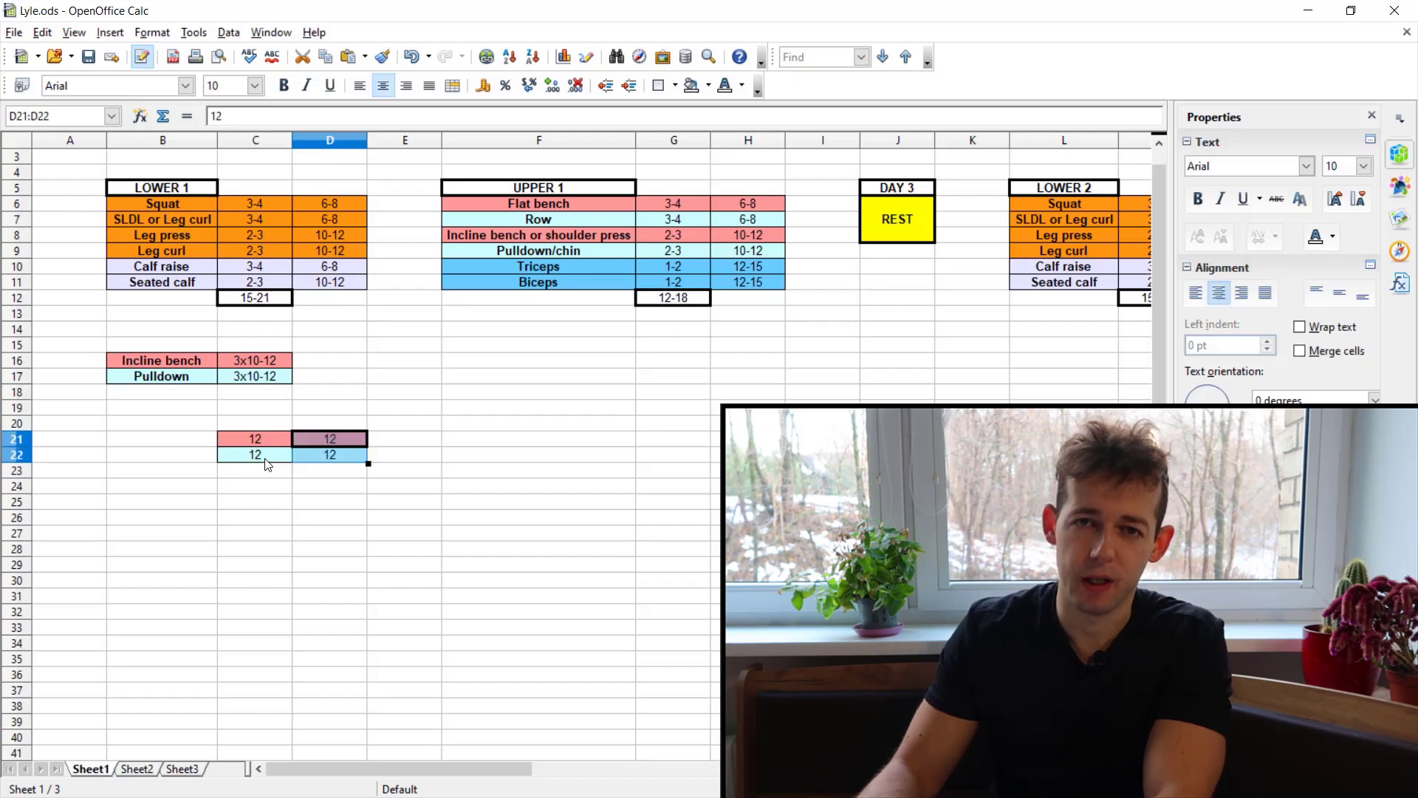
key("Right")
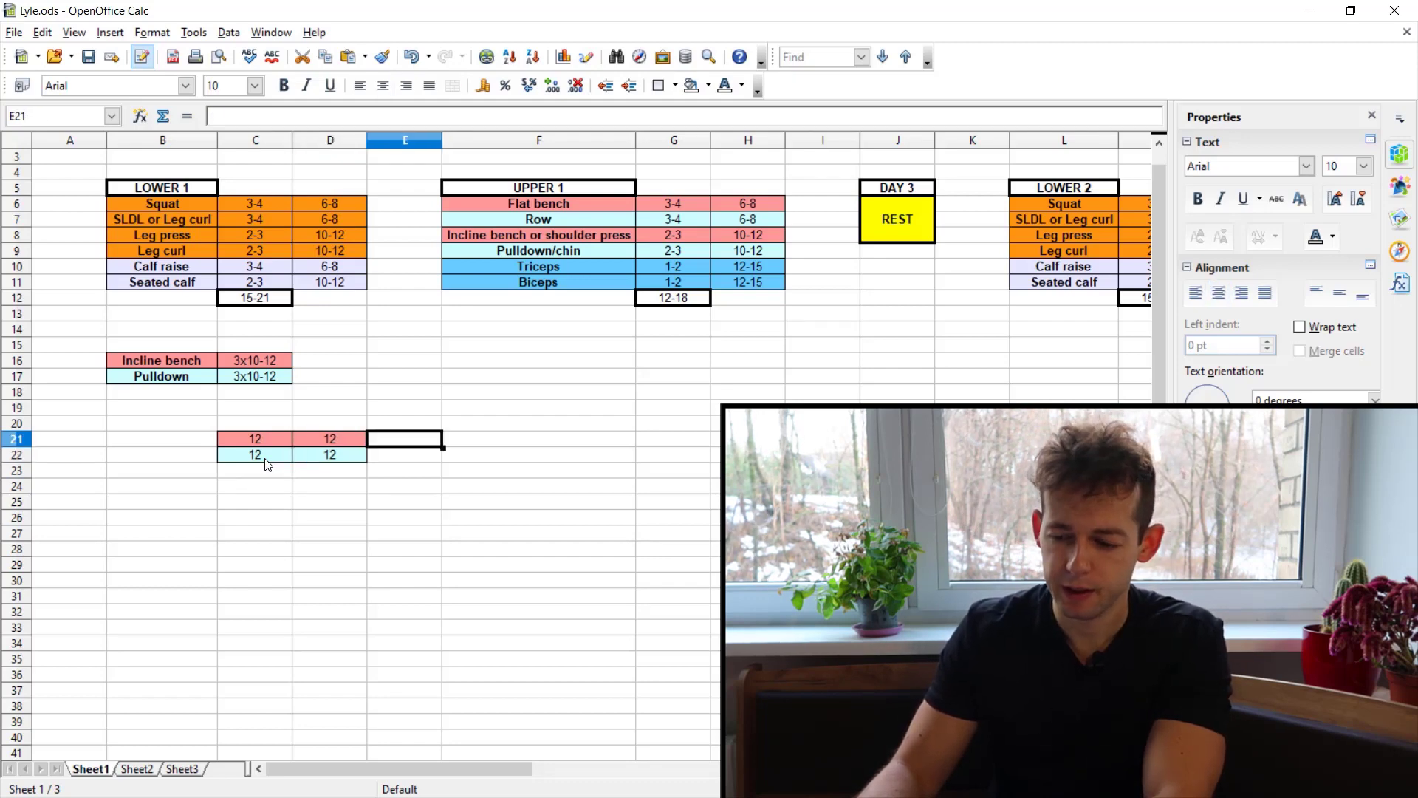
key("ctrl+v")
key("Down")
key("Down")
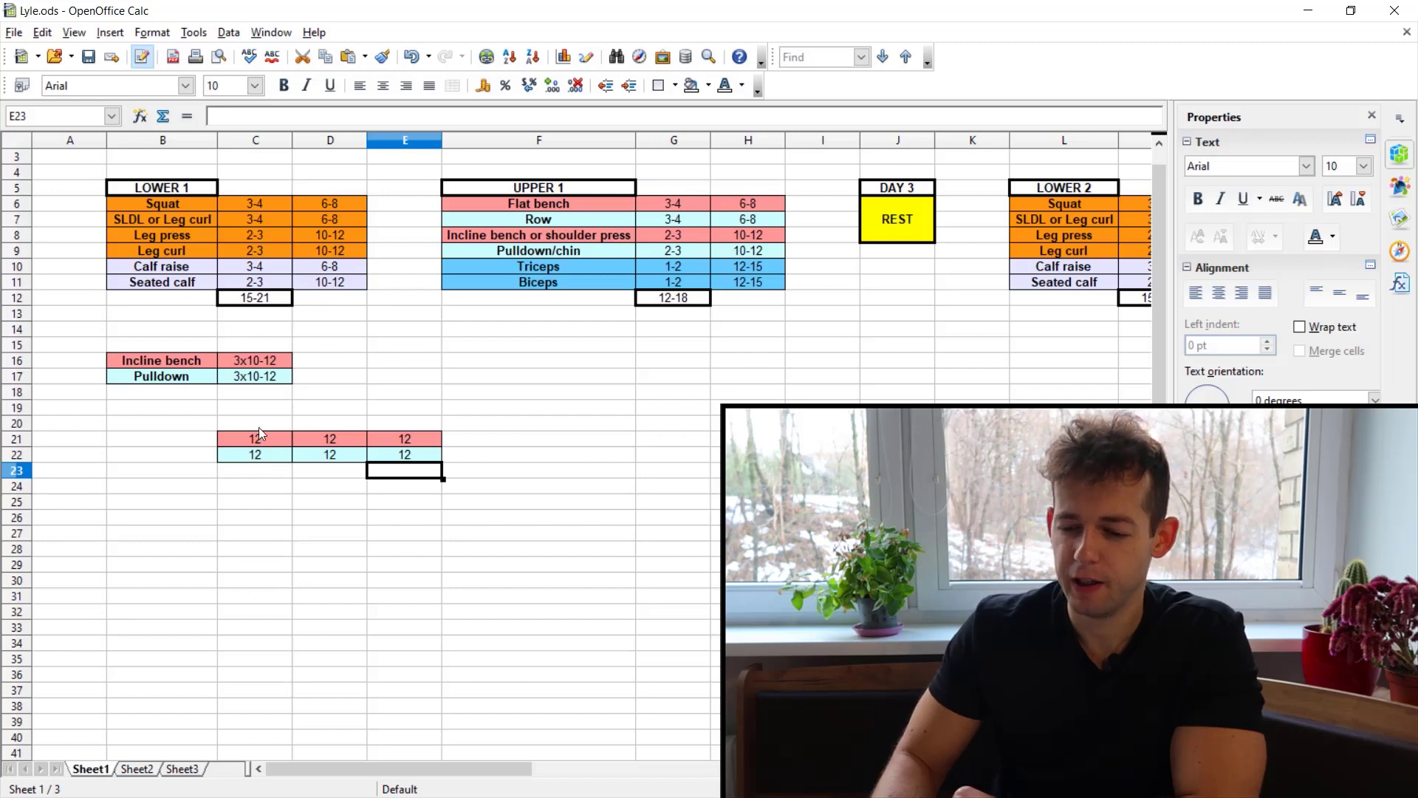
Highlight the 3x10-12 prescriptions and the three incline bench sets in C21, D21 and E21 one by one.
left_click_drag(263, 343, 265, 385)
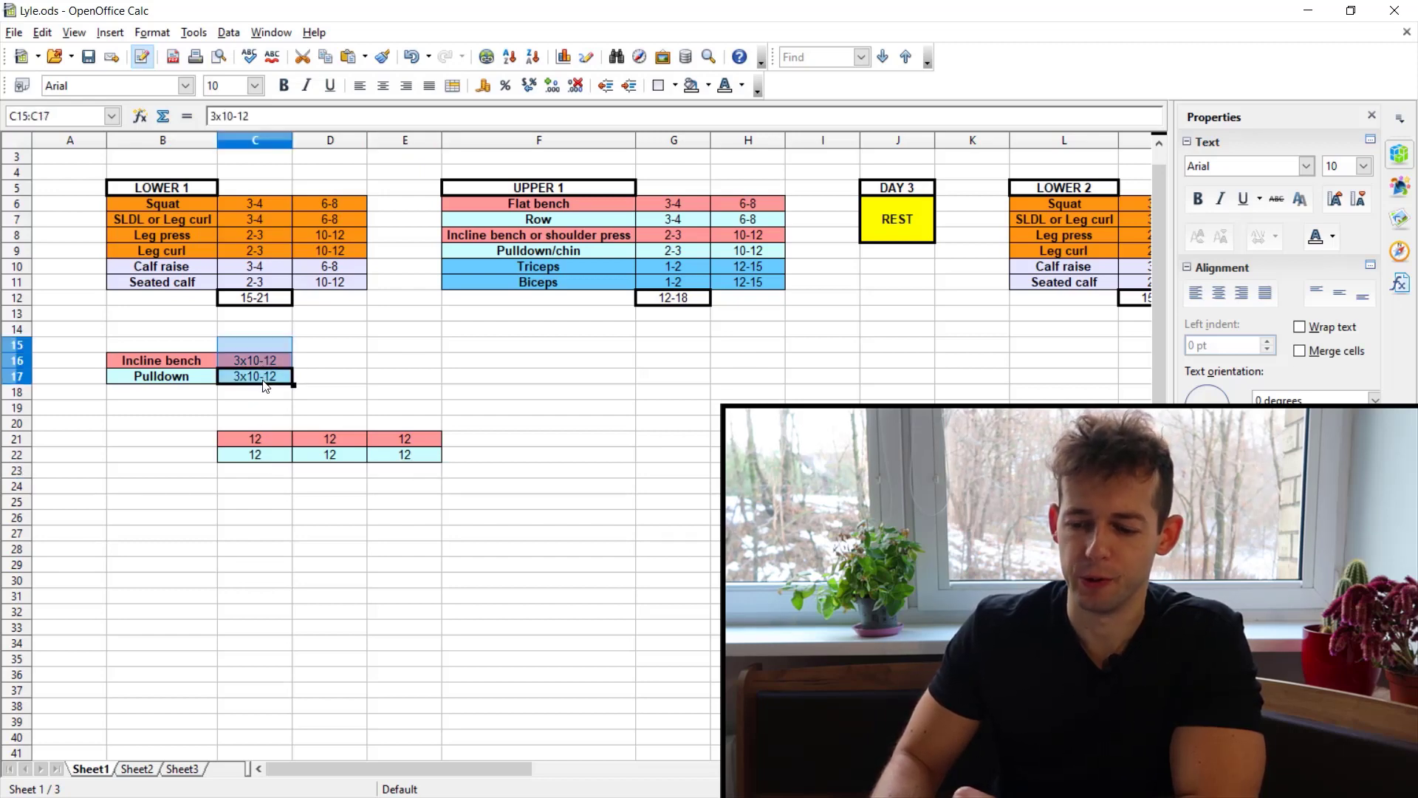
left_click(272, 438)
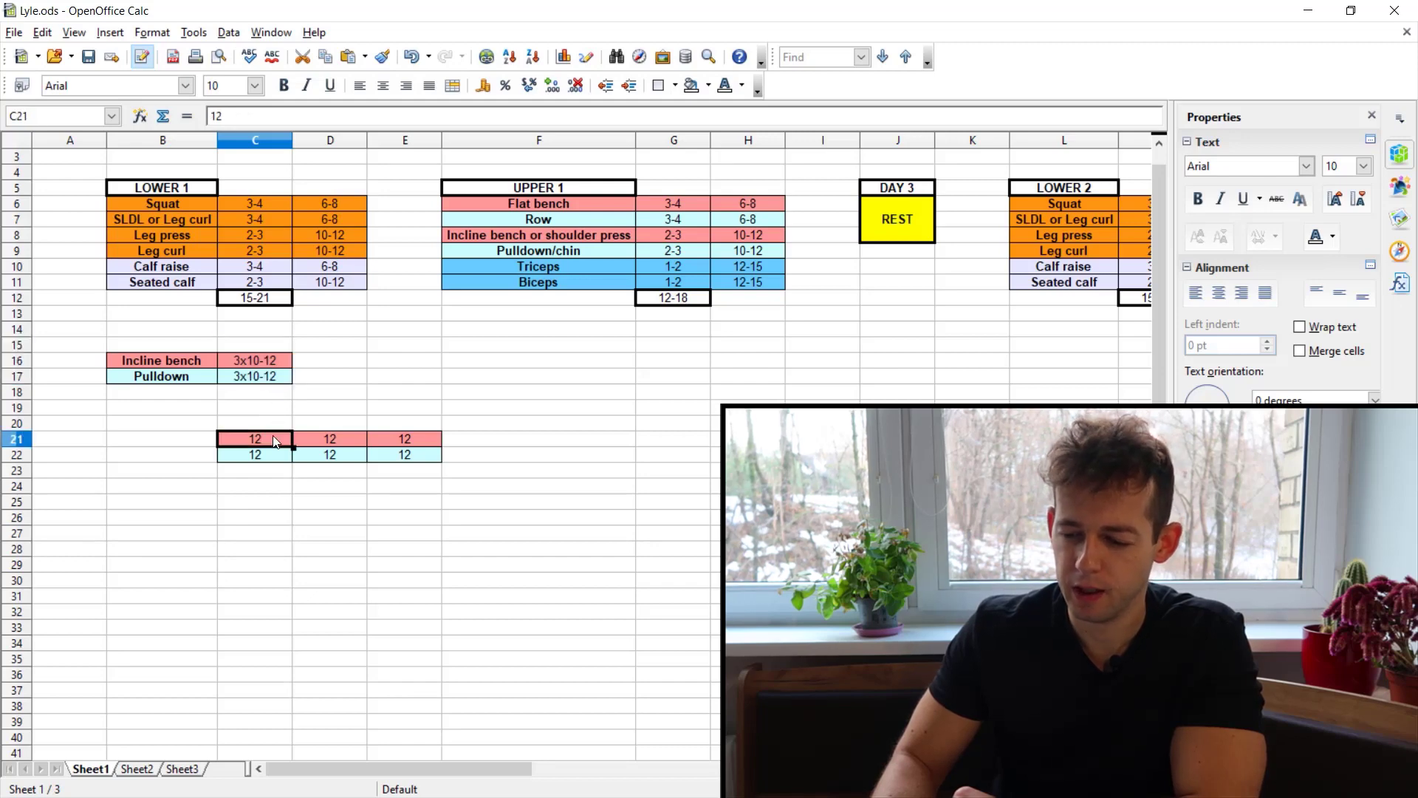
left_click(333, 441)
left_click(403, 442)
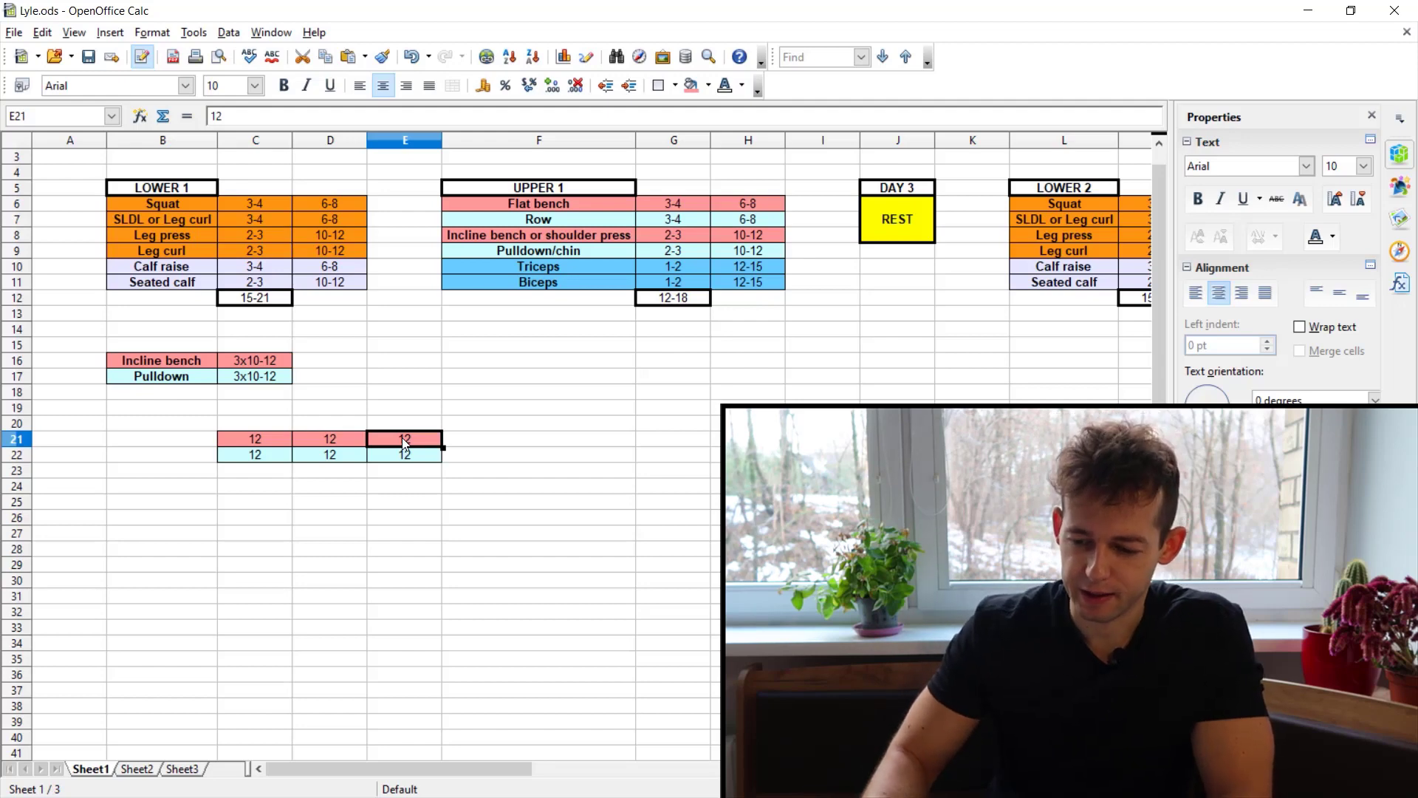
Fill the first two sets of both exercises, C21:D22, with a red background.
left_click_drag(247, 436, 324, 457)
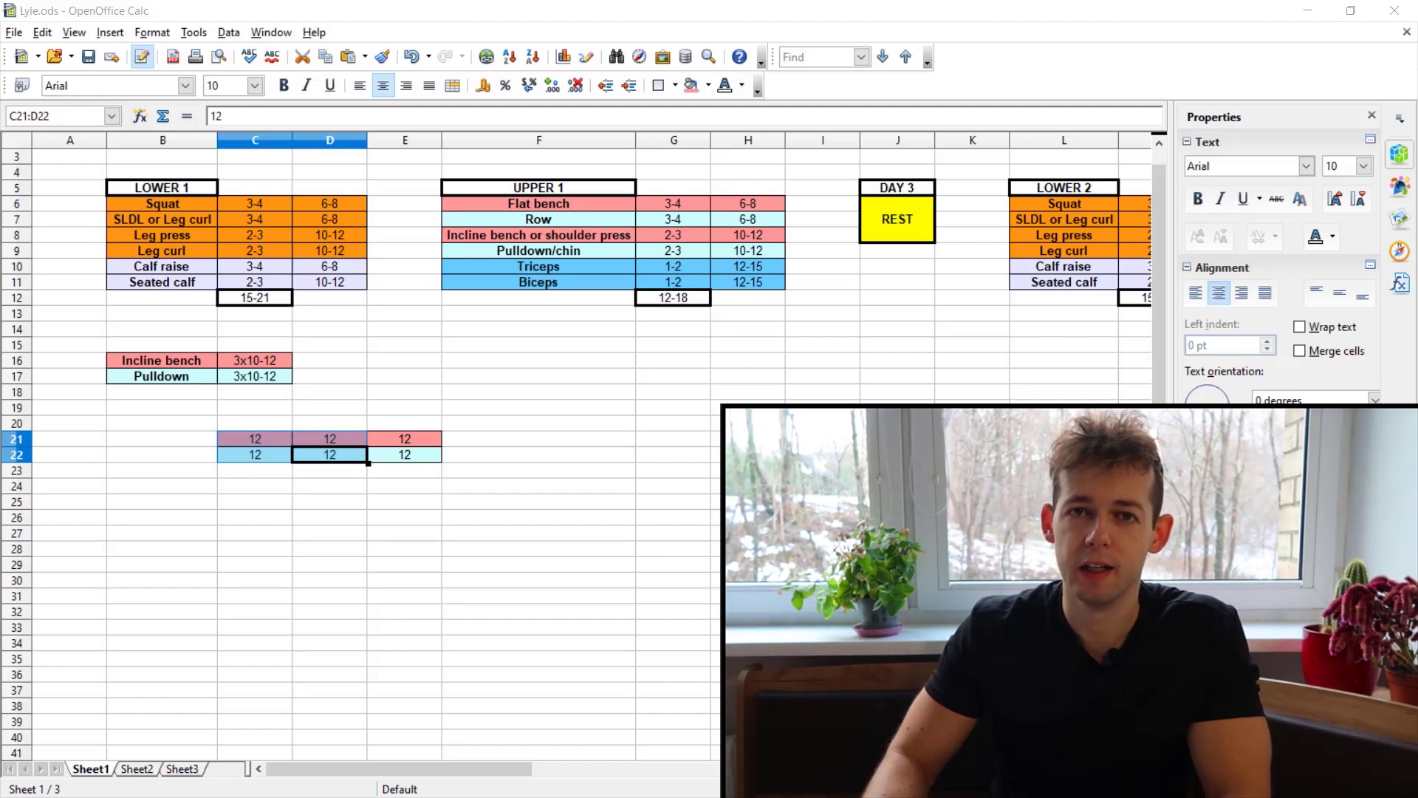
key("Return")
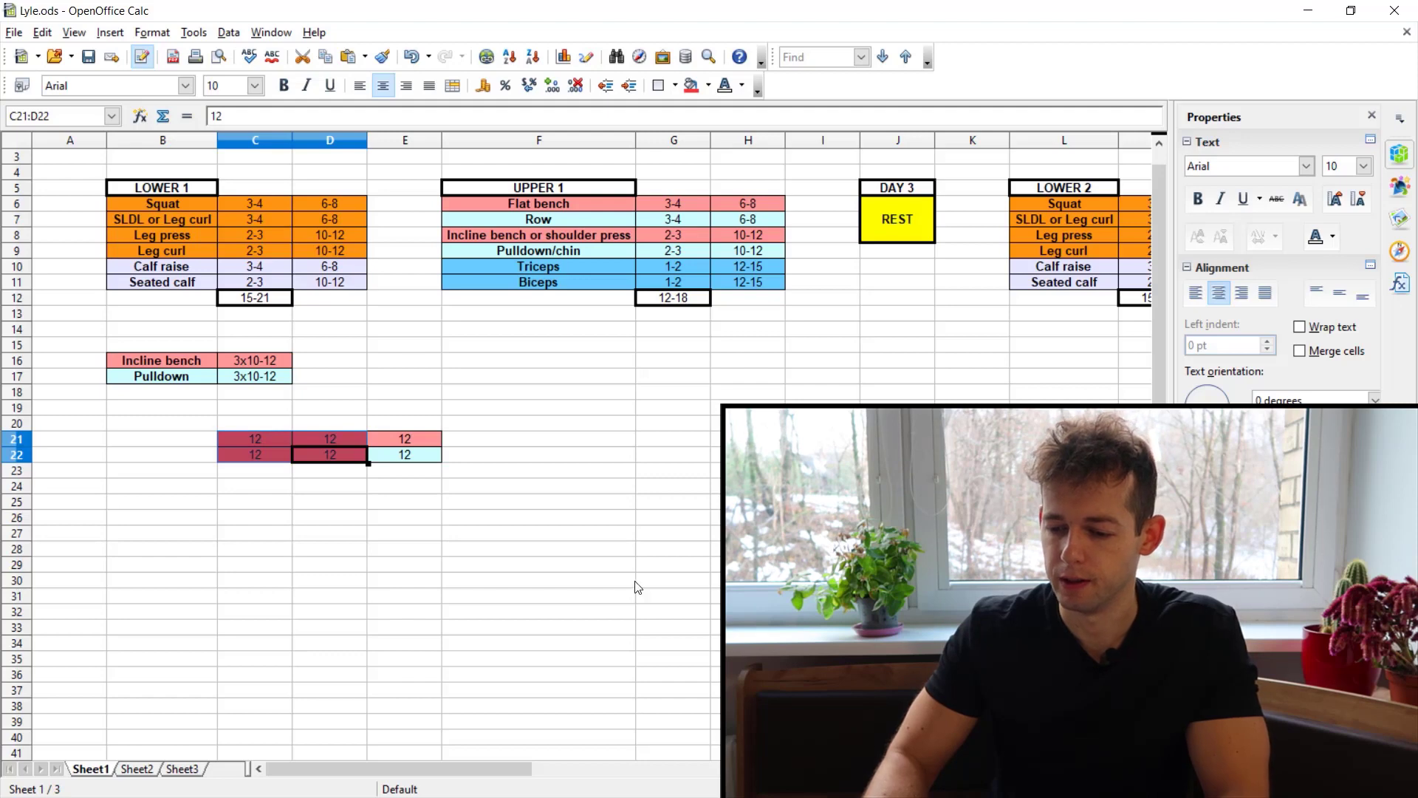
left_click(253, 471)
Highlight the first sets in column C, the remaining sets in D and E, and the red pair of set columns.
left_click_drag(252, 433, 253, 458)
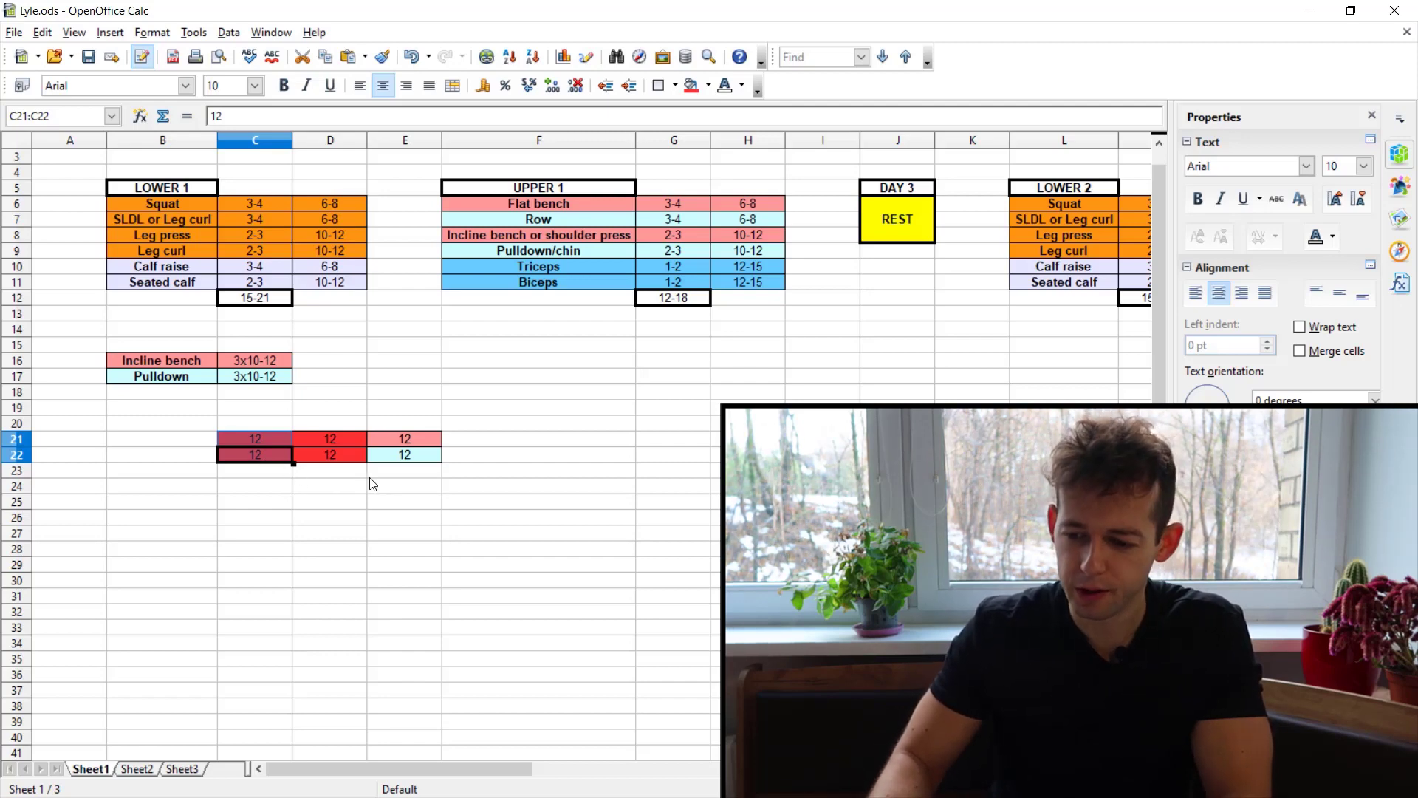
left_click_drag(330, 433, 439, 473)
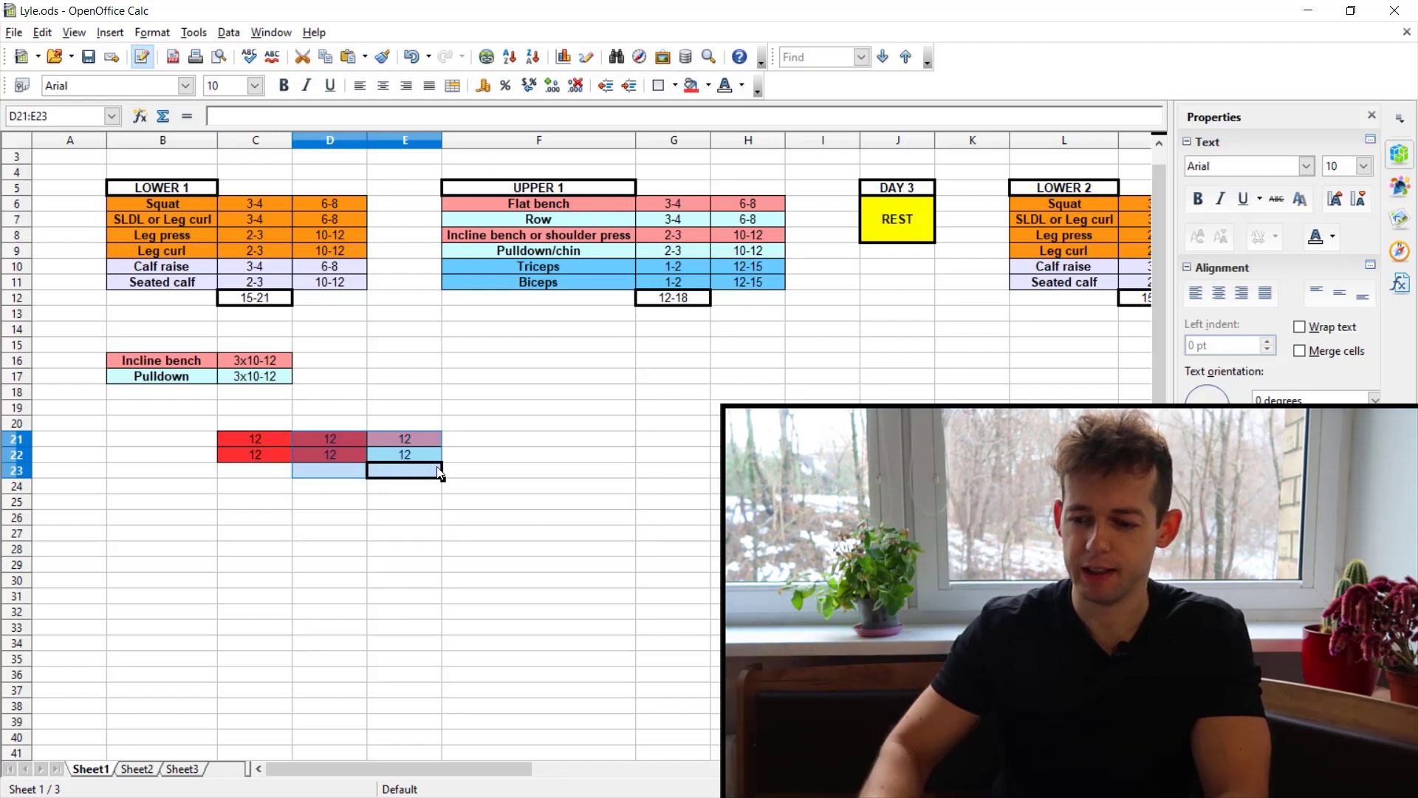
left_click_drag(231, 417, 273, 481)
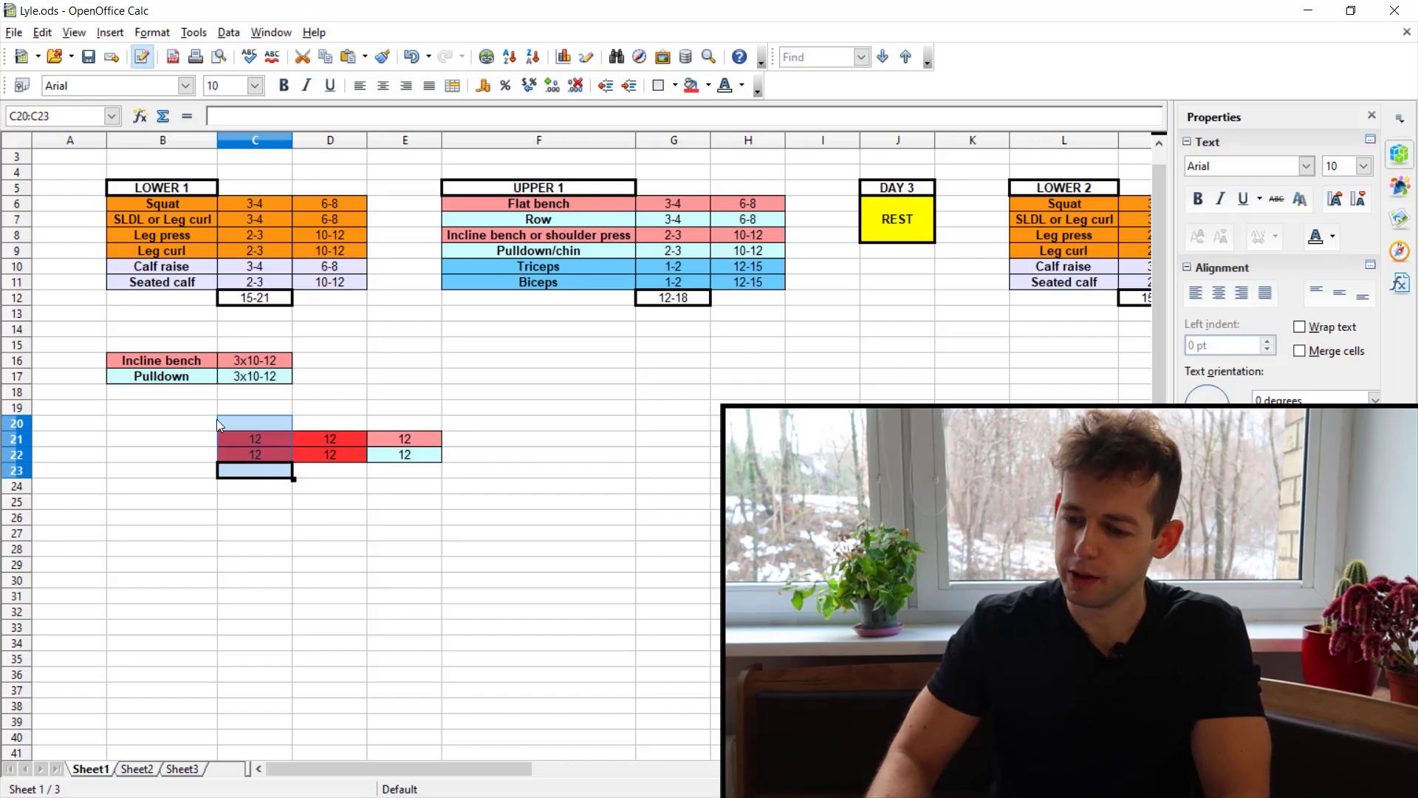
left_click(278, 484)
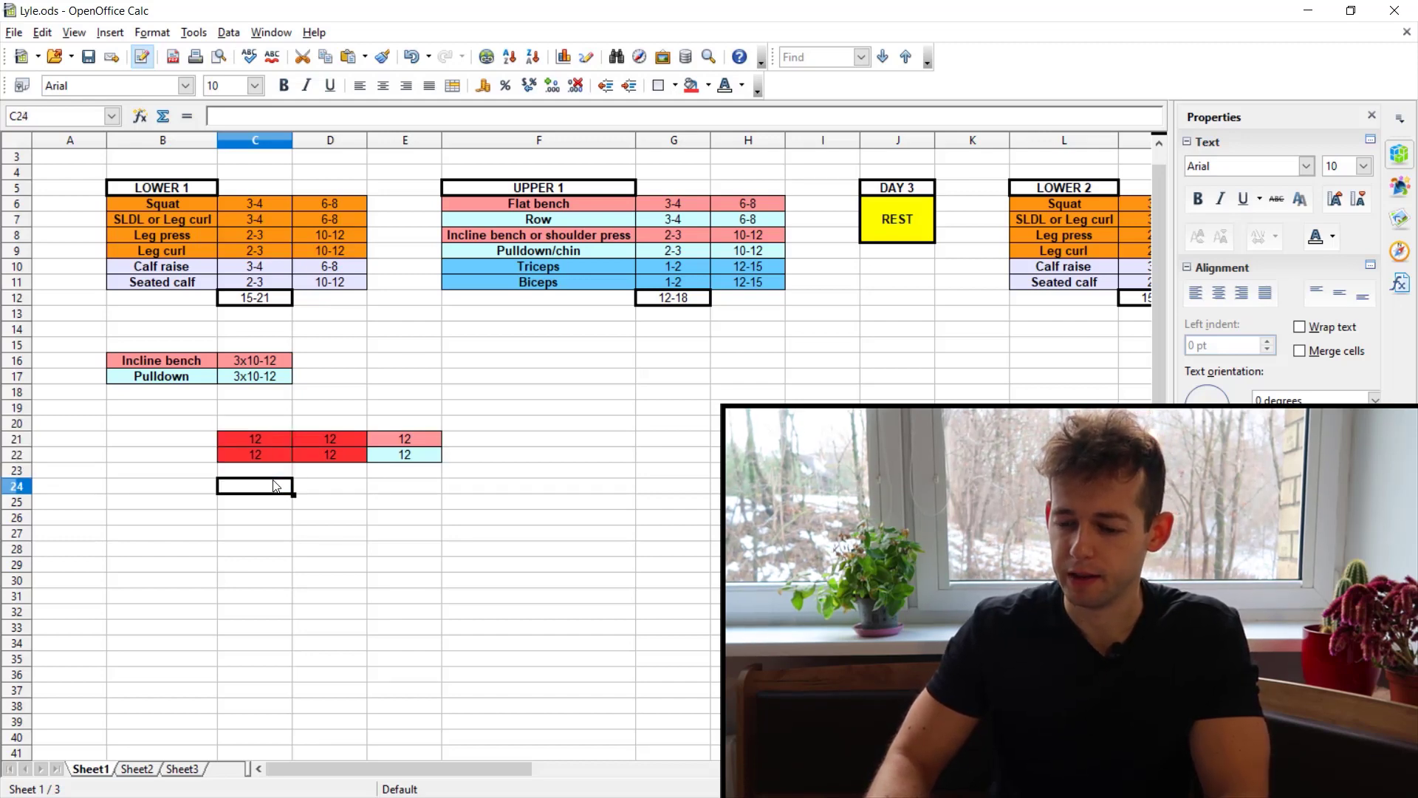
left_click_drag(254, 423, 329, 458)
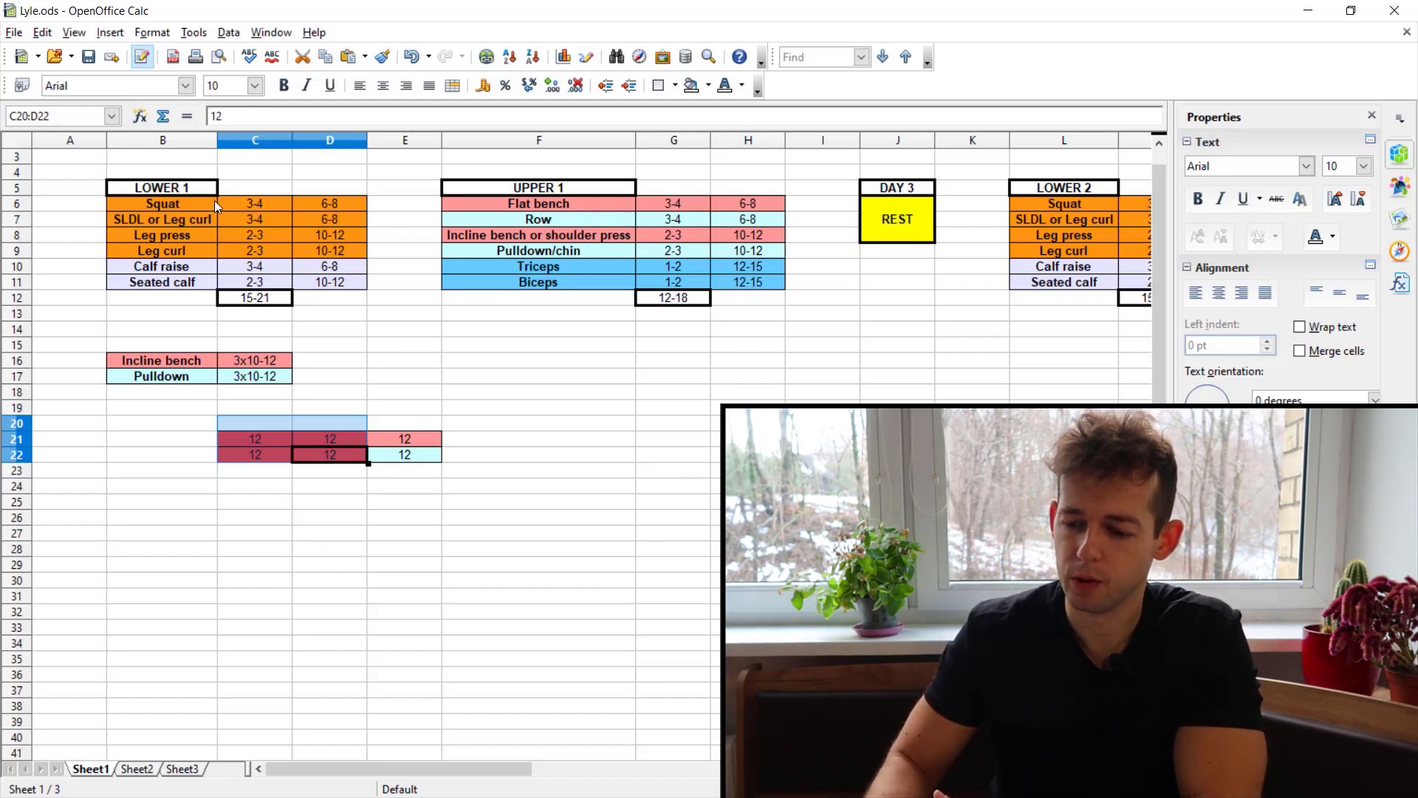
Highlight the Lower 1 sets and reps, the Upper 1 flat bench row, and the incline bench set range.
left_click_drag(216, 204, 406, 282)
left_click(348, 340)
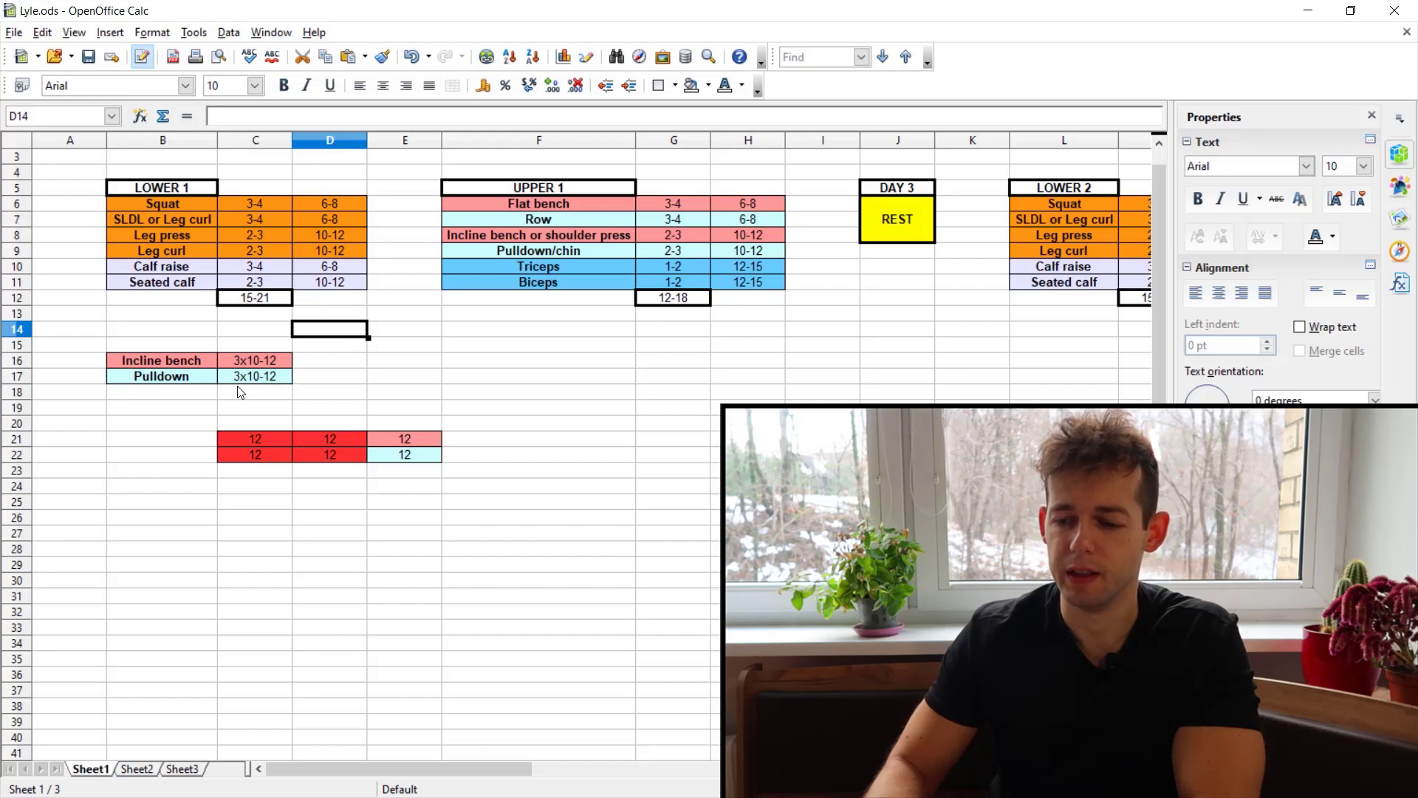
left_click(669, 204)
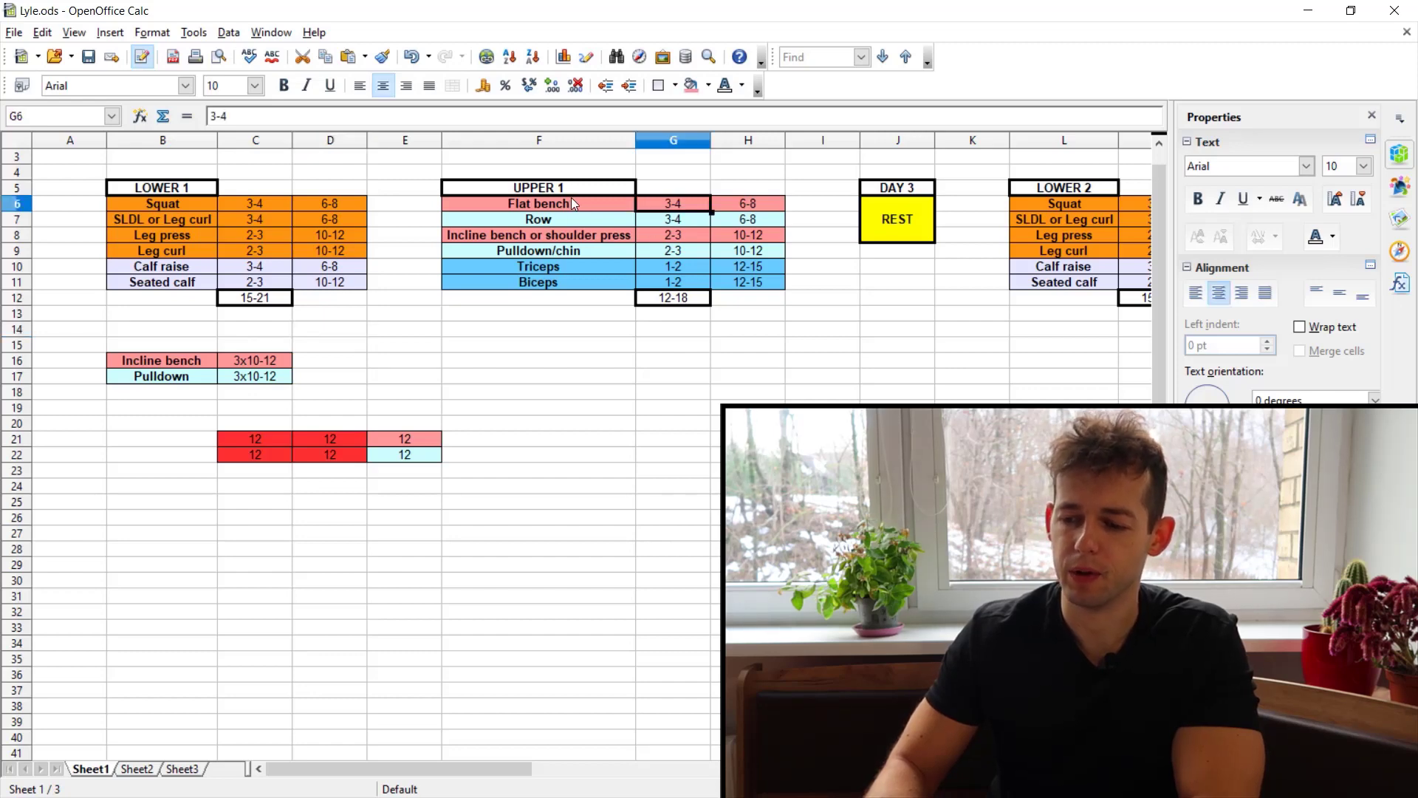
left_click_drag(573, 203, 730, 213)
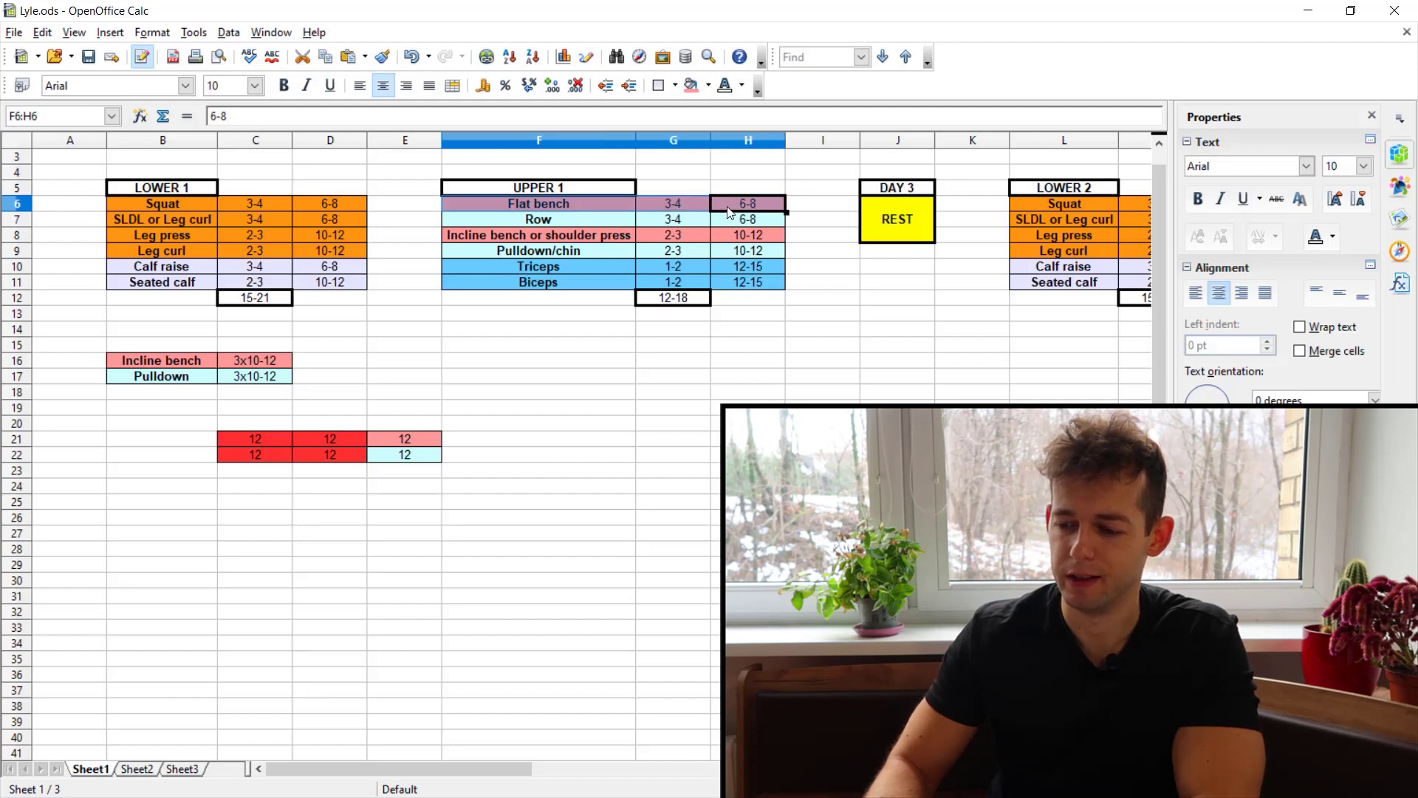
left_click(662, 204)
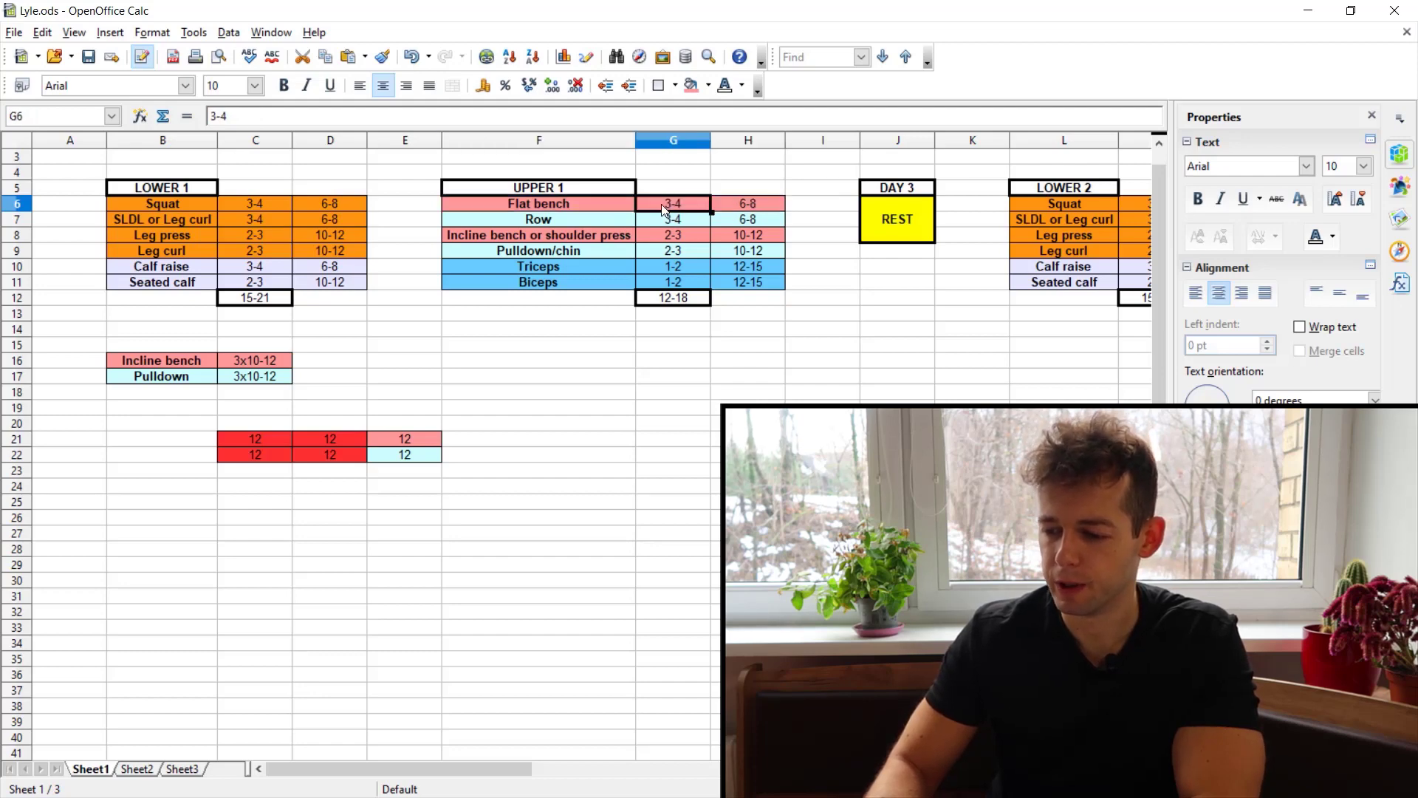
left_click(656, 236)
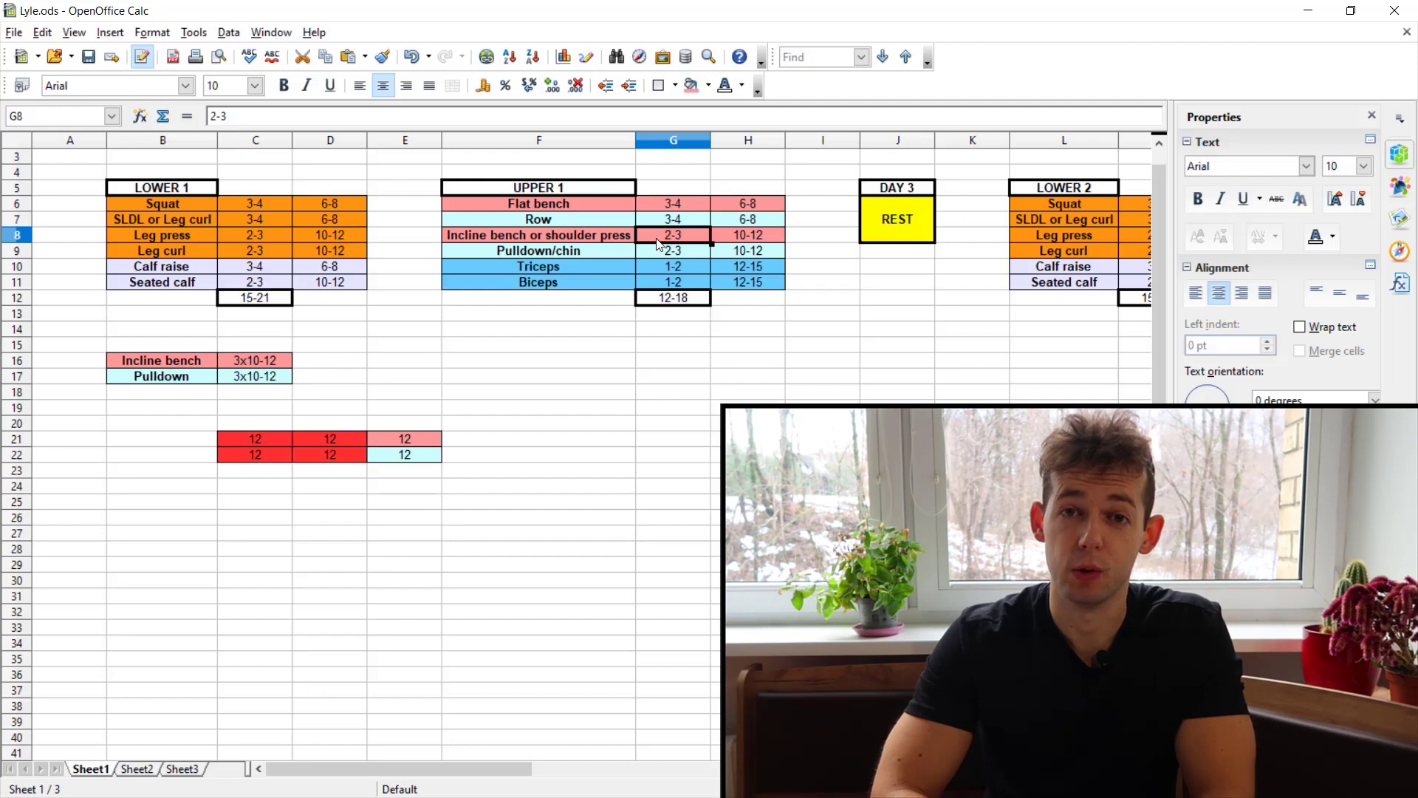
Clear the incline bench and pulldown example from rows 16 to 22 and save the workbook.
left_click(281, 367)
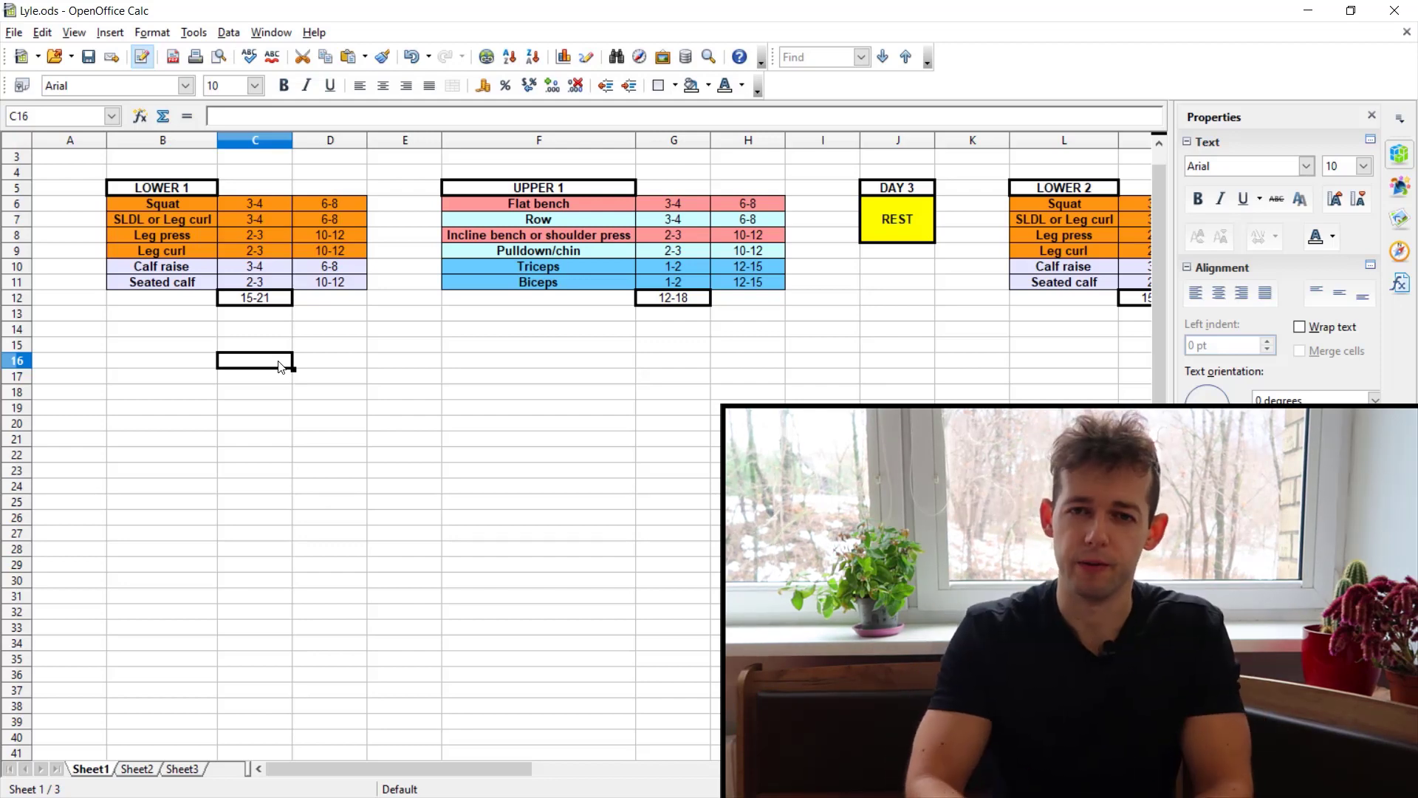
key("ctrl+s")
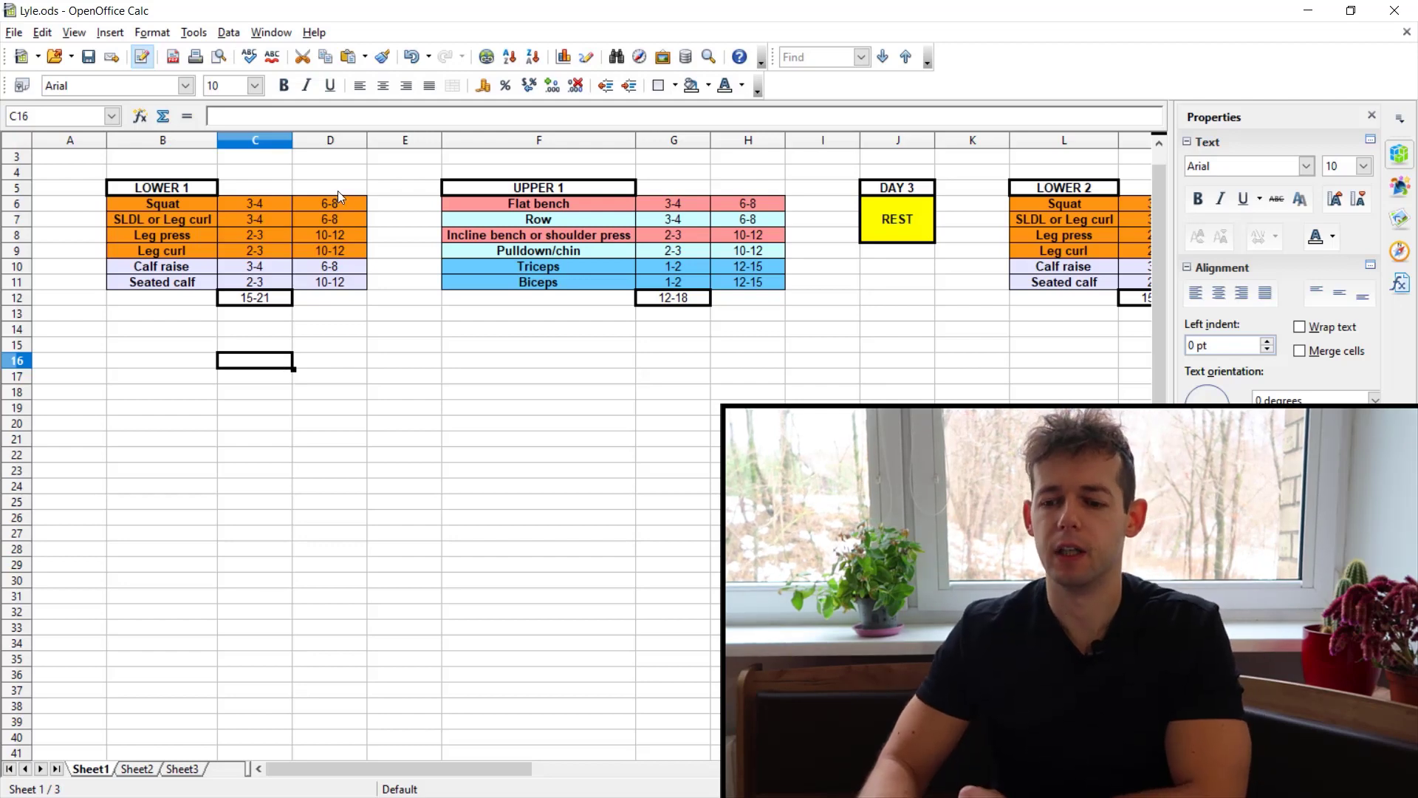
Highlight the rep range columns of Lower 1 and Upper 1 in turn to compare them.
left_click_drag(338, 191, 353, 280)
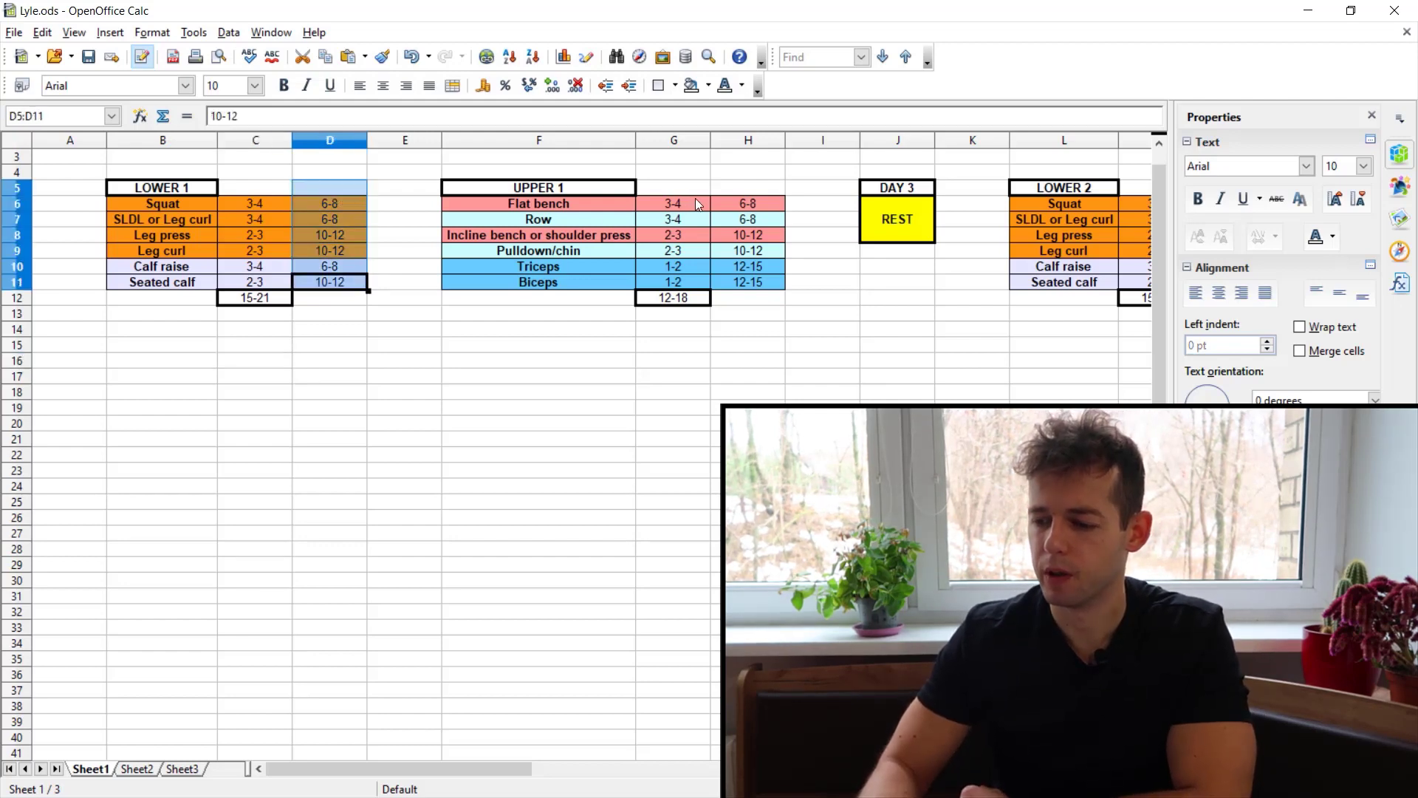
left_click_drag(738, 189, 743, 293)
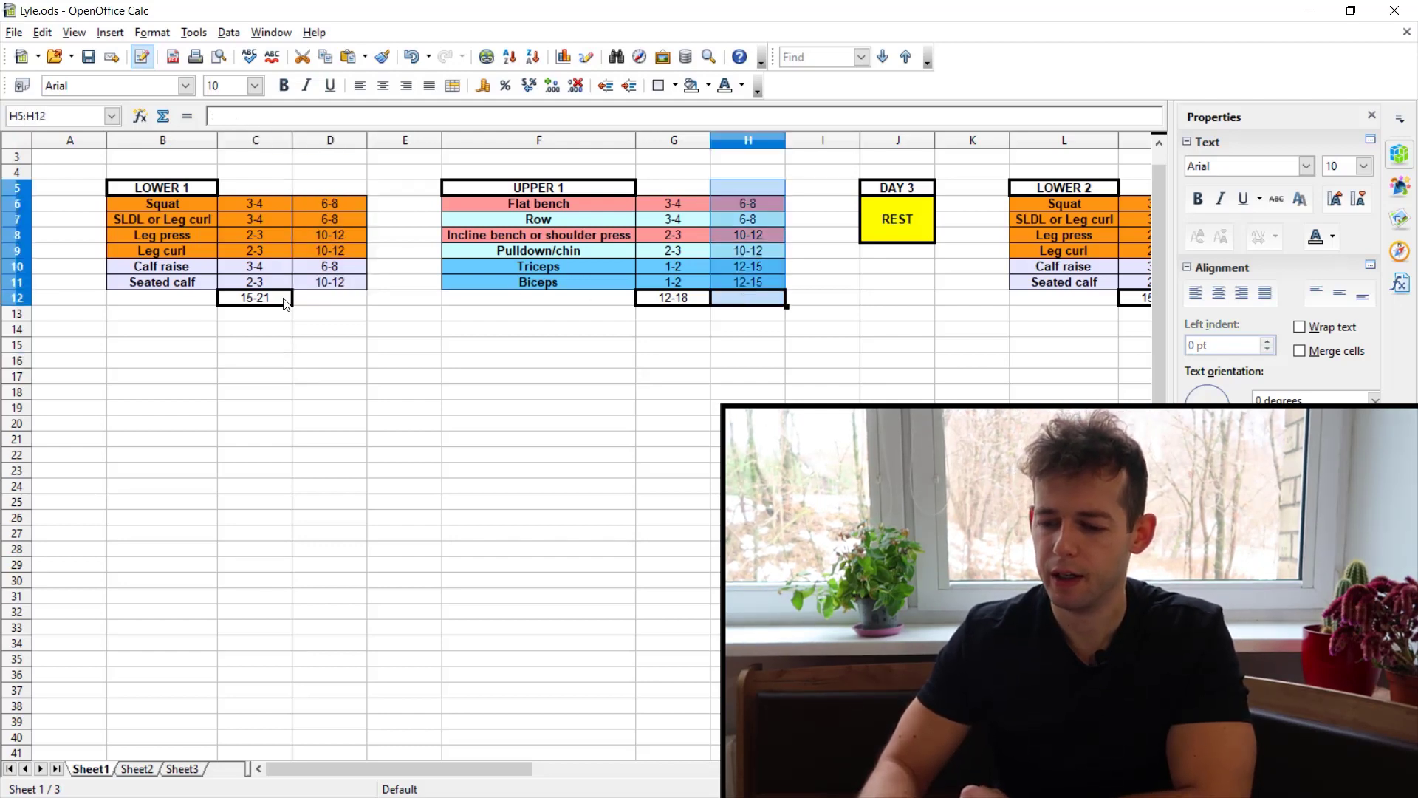
left_click(326, 302)
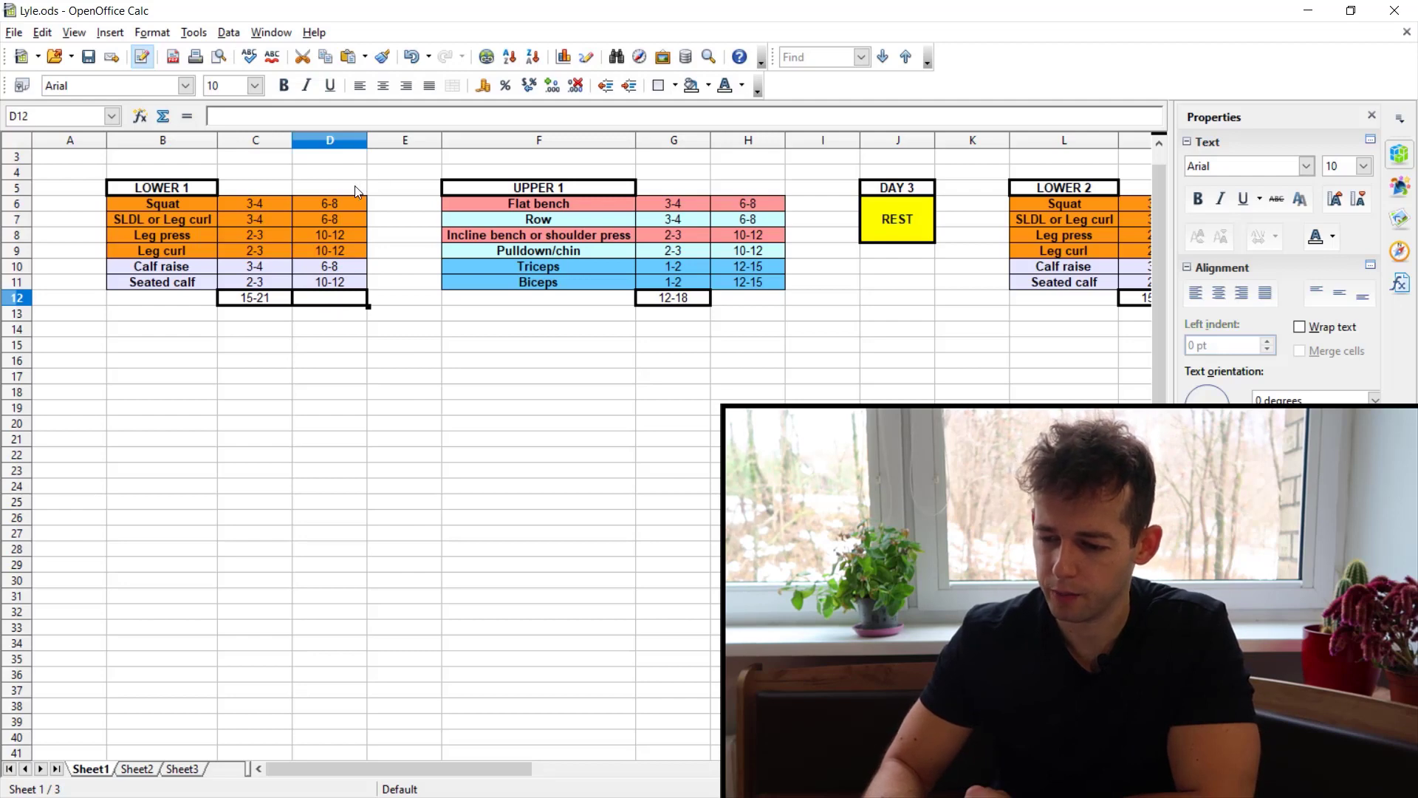
left_click_drag(355, 185, 356, 298)
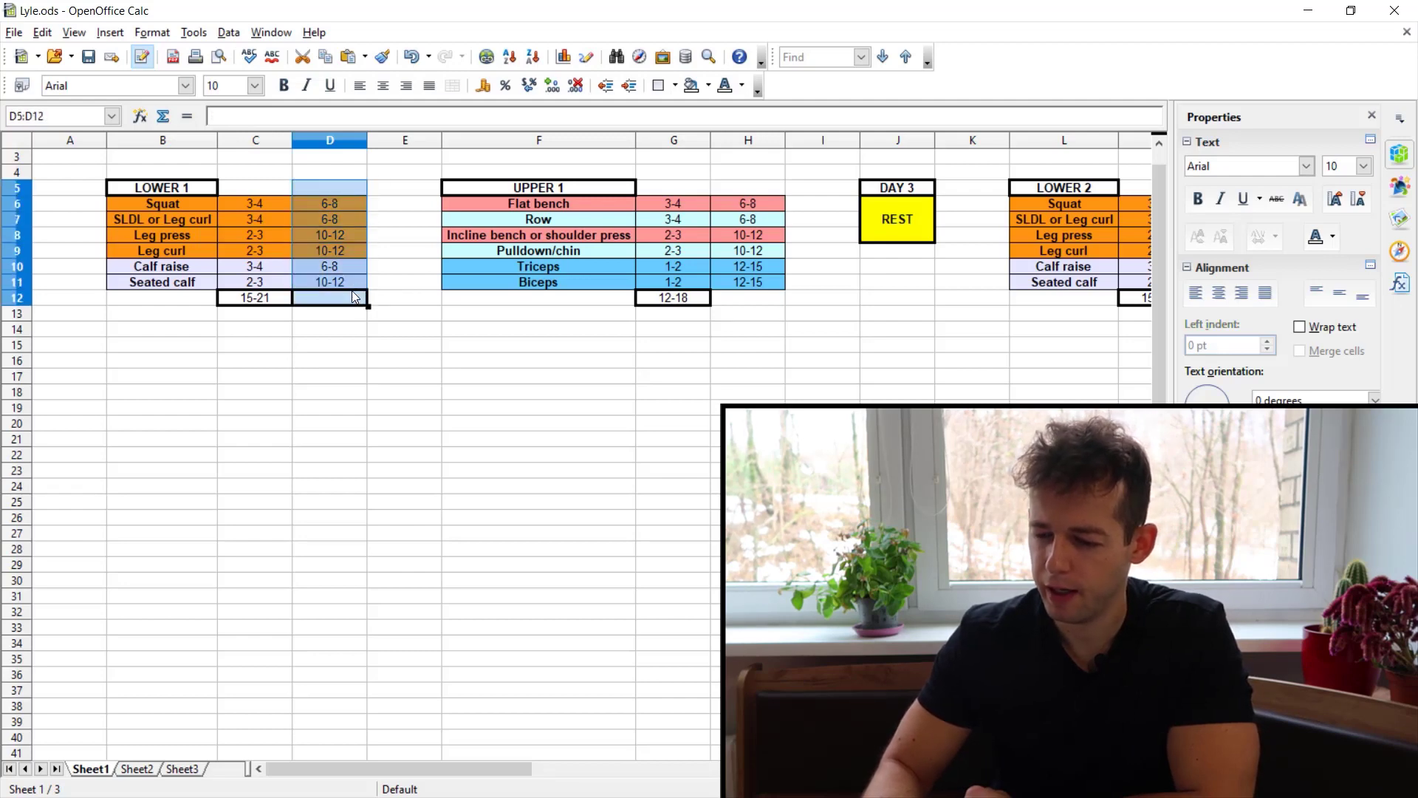
left_click(435, 303)
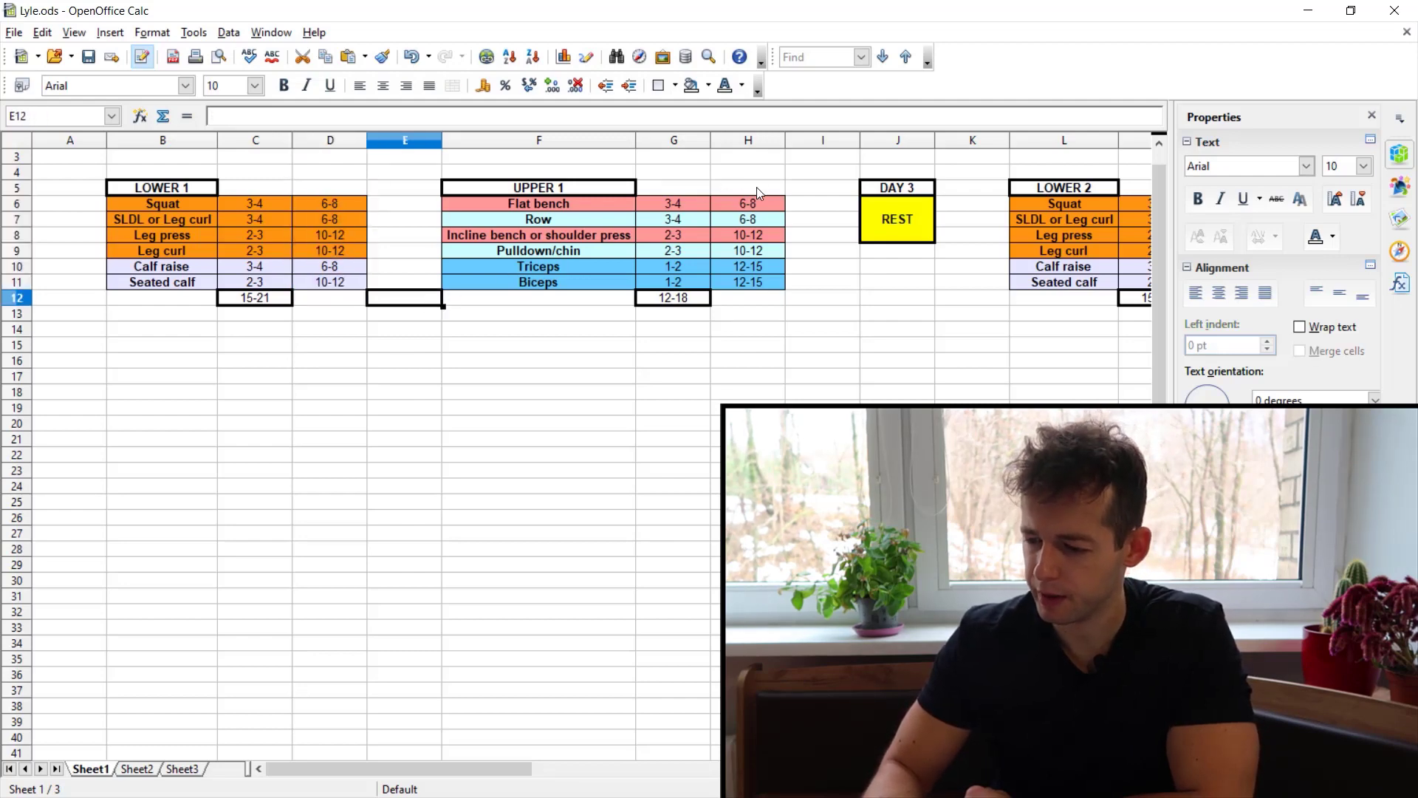
left_click_drag(754, 187, 749, 299)
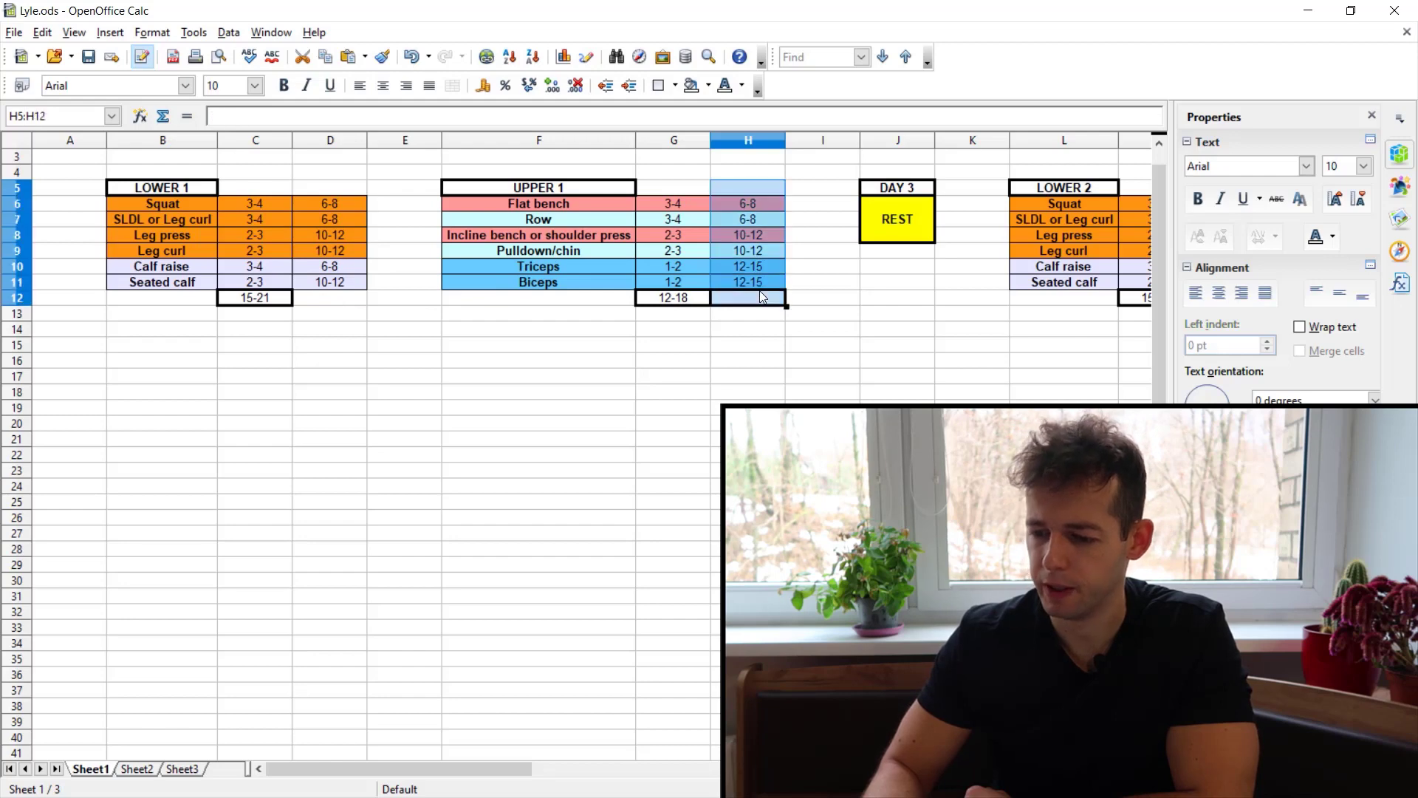
left_click(325, 285)
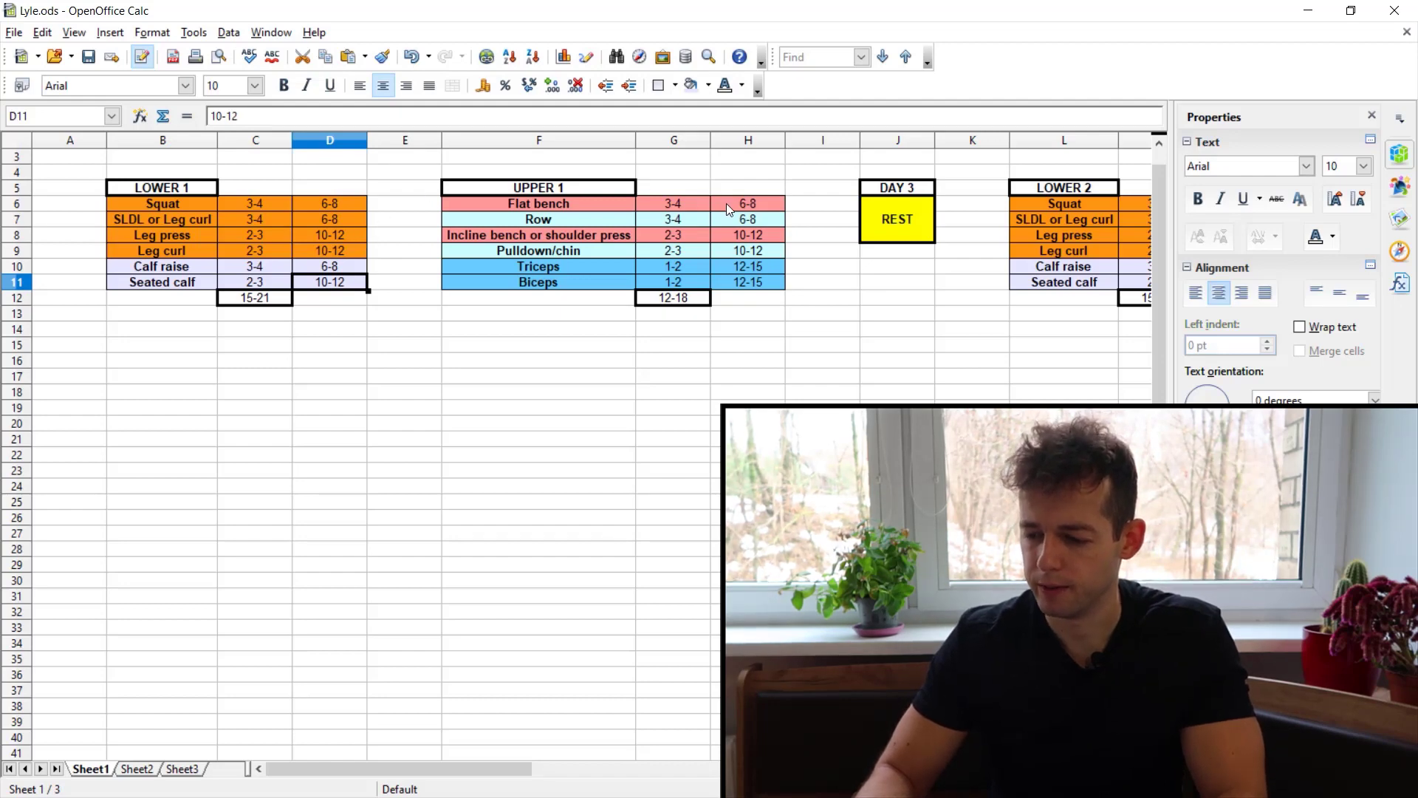
Examine the flat bench sets and reps and the rep ranges of the row, incline bench and pulldown in Upper 1.
left_click(688, 206)
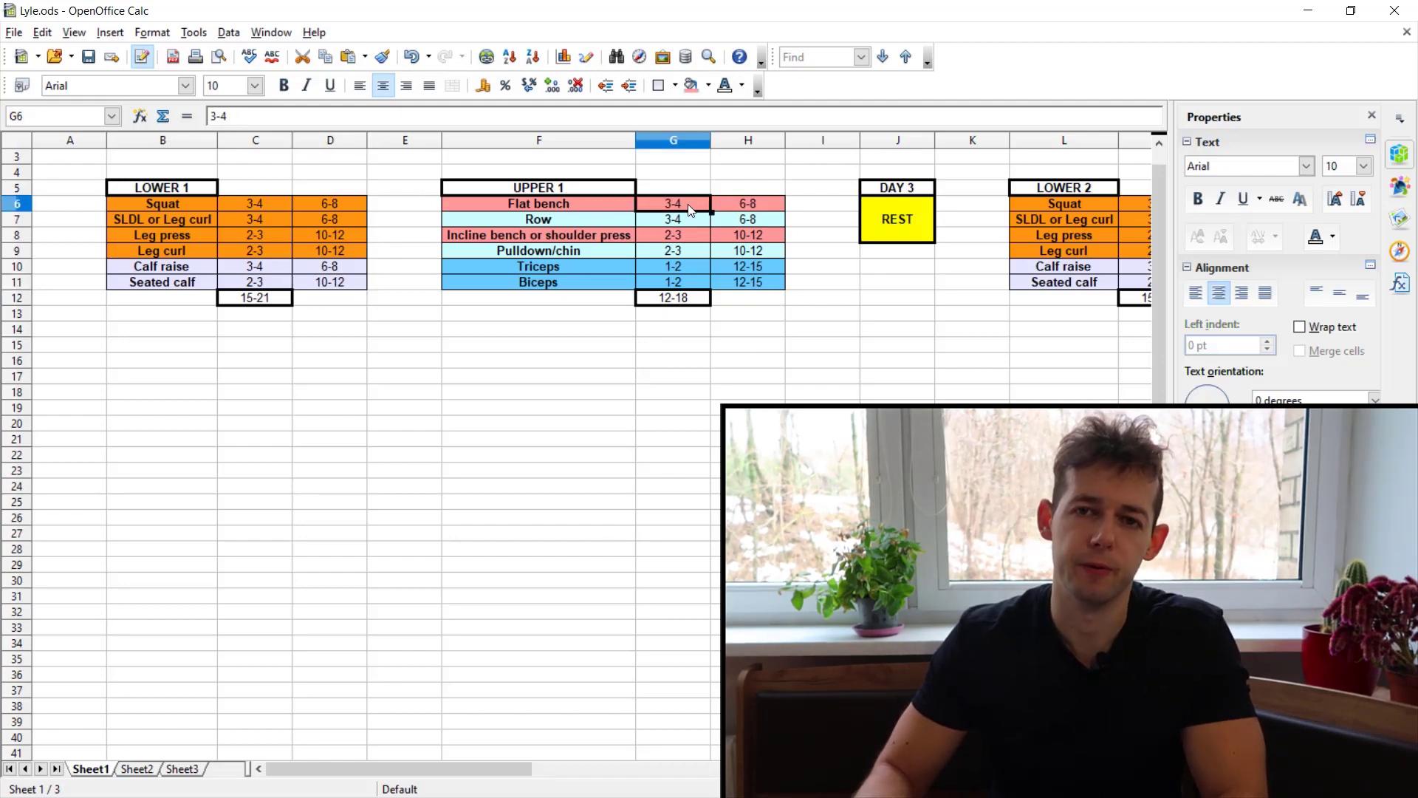
left_click(781, 219)
left_click(777, 209)
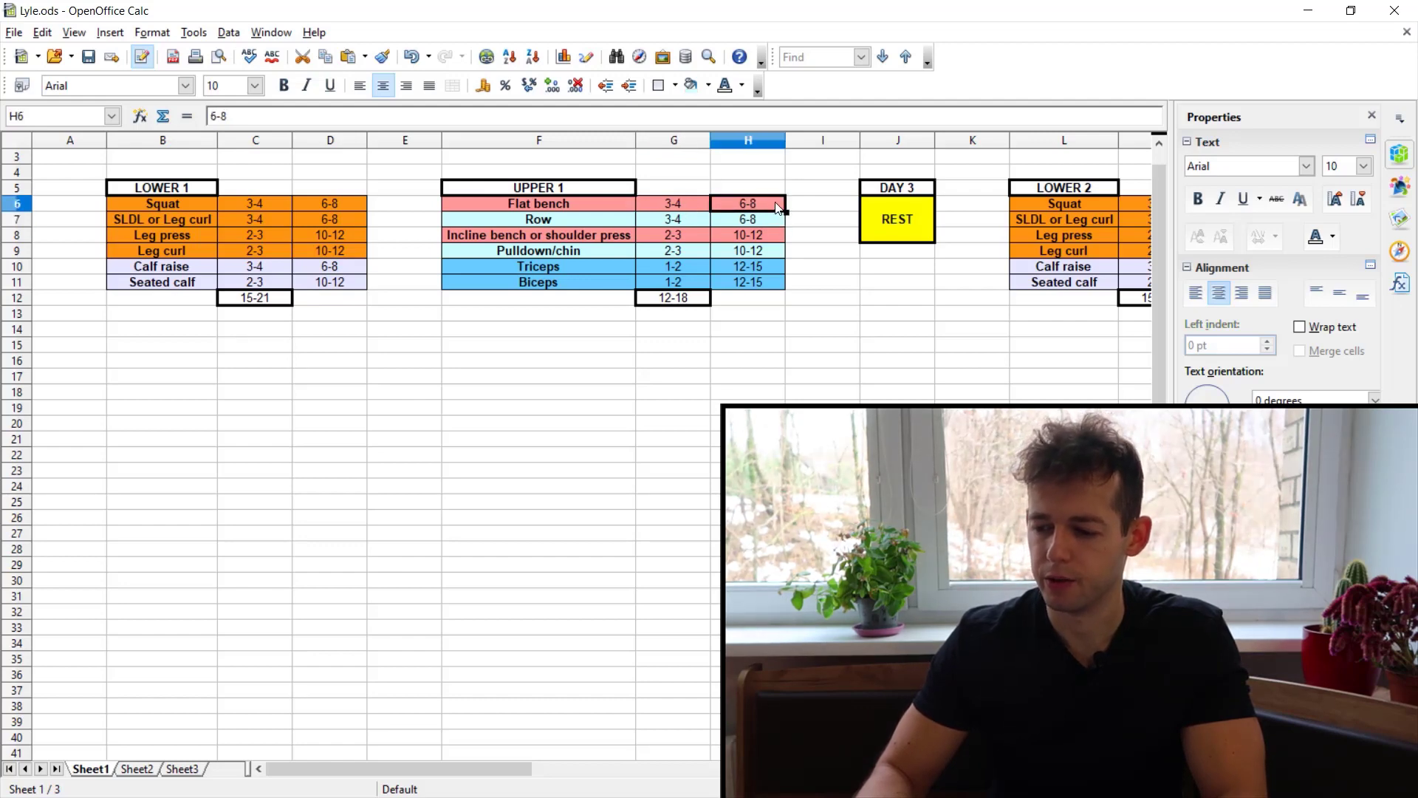
left_click(748, 359)
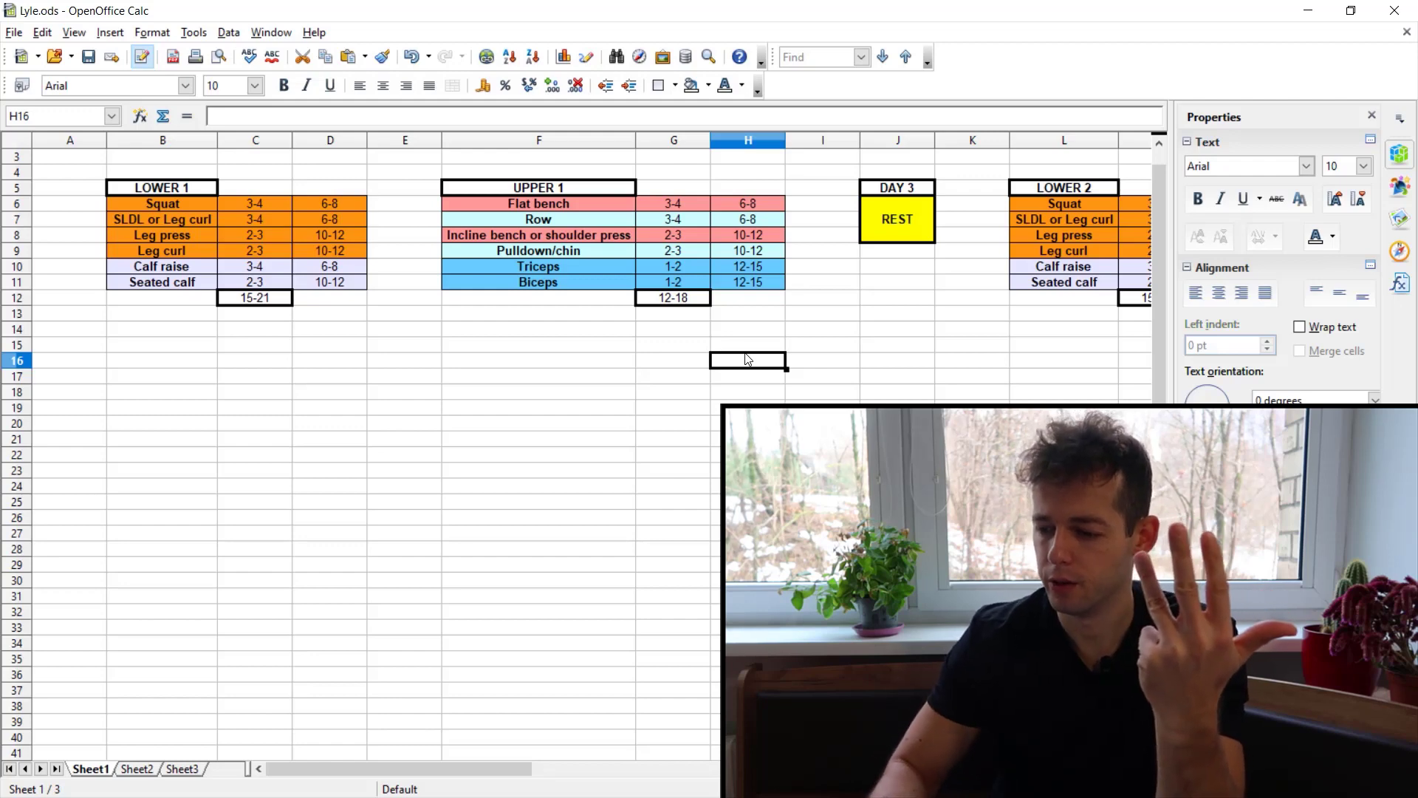
left_click(750, 207)
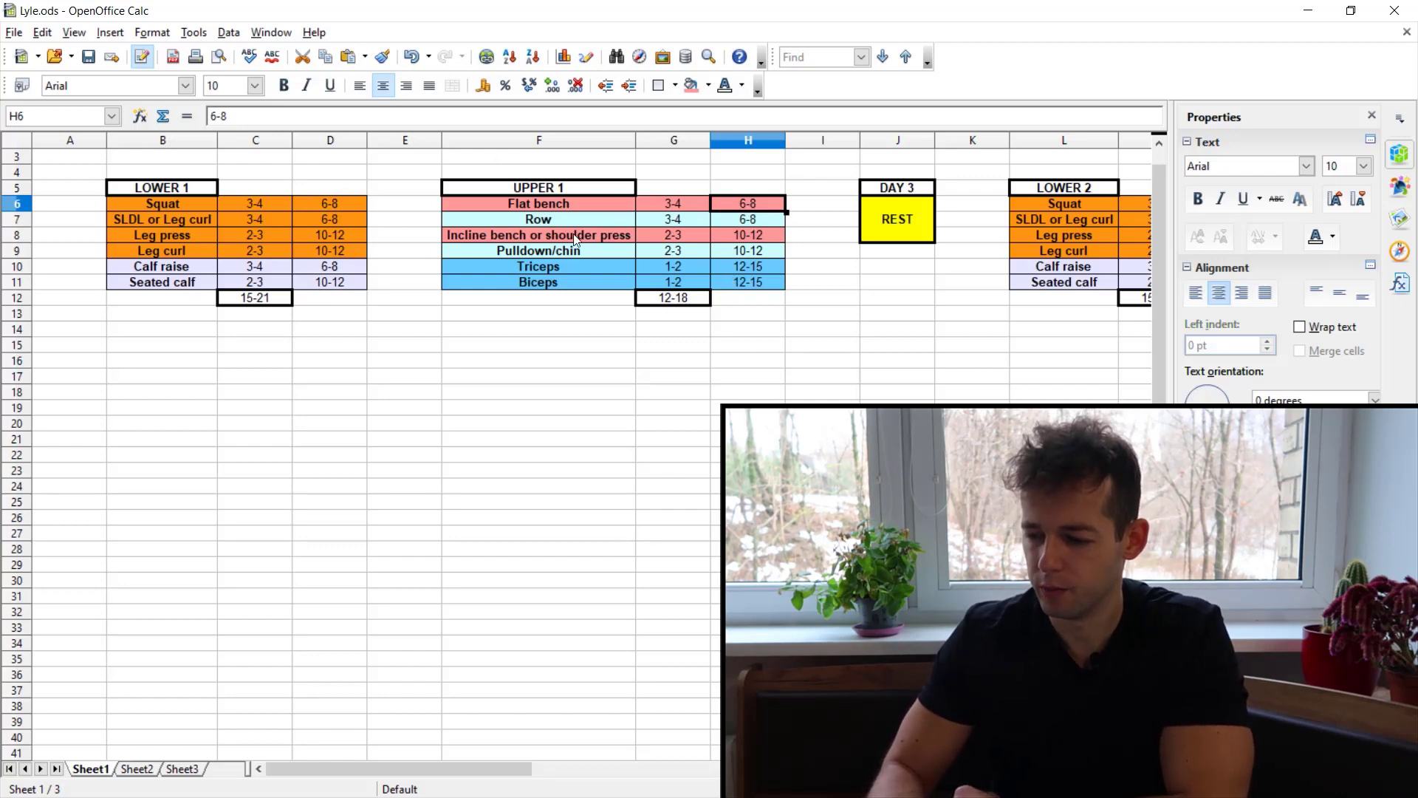
left_click(751, 223)
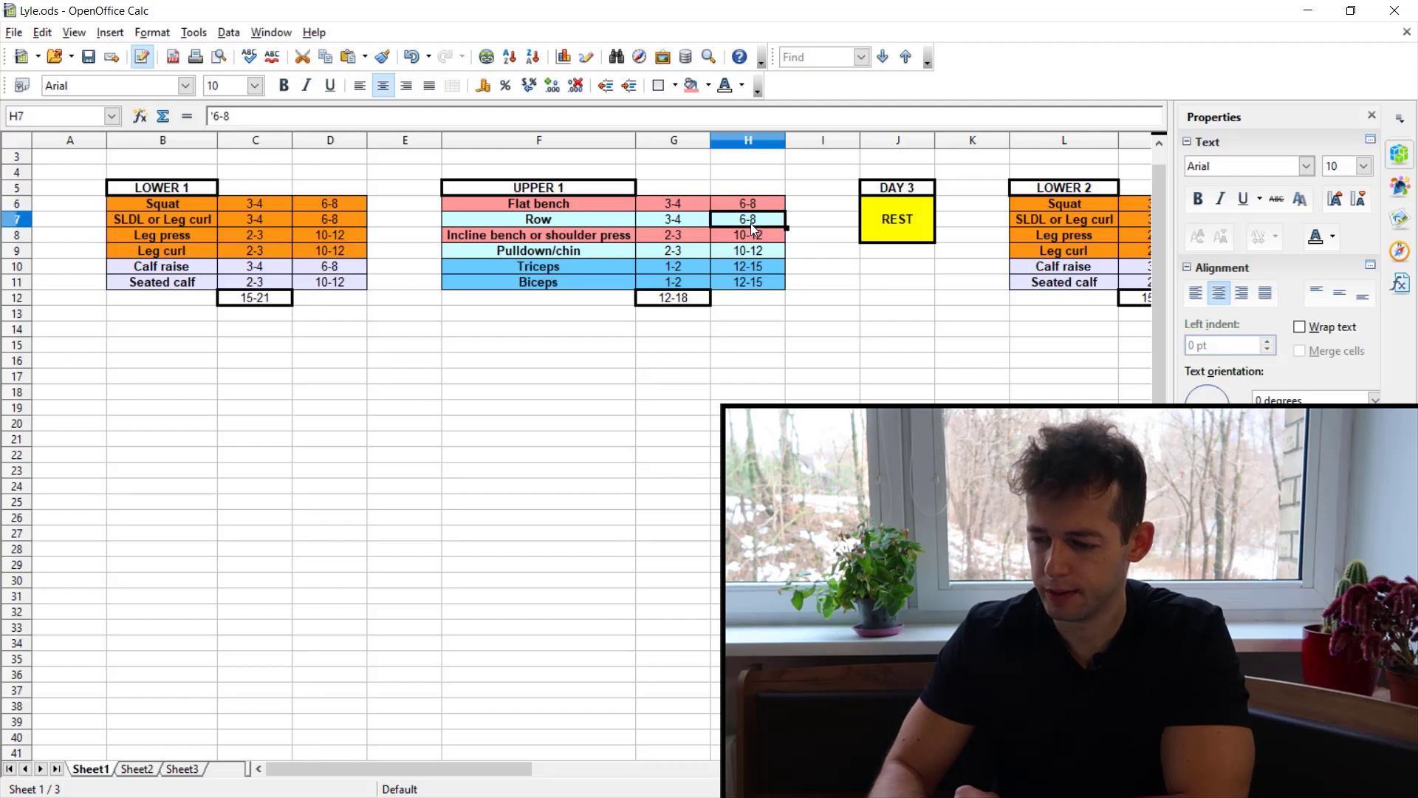
left_click(764, 241)
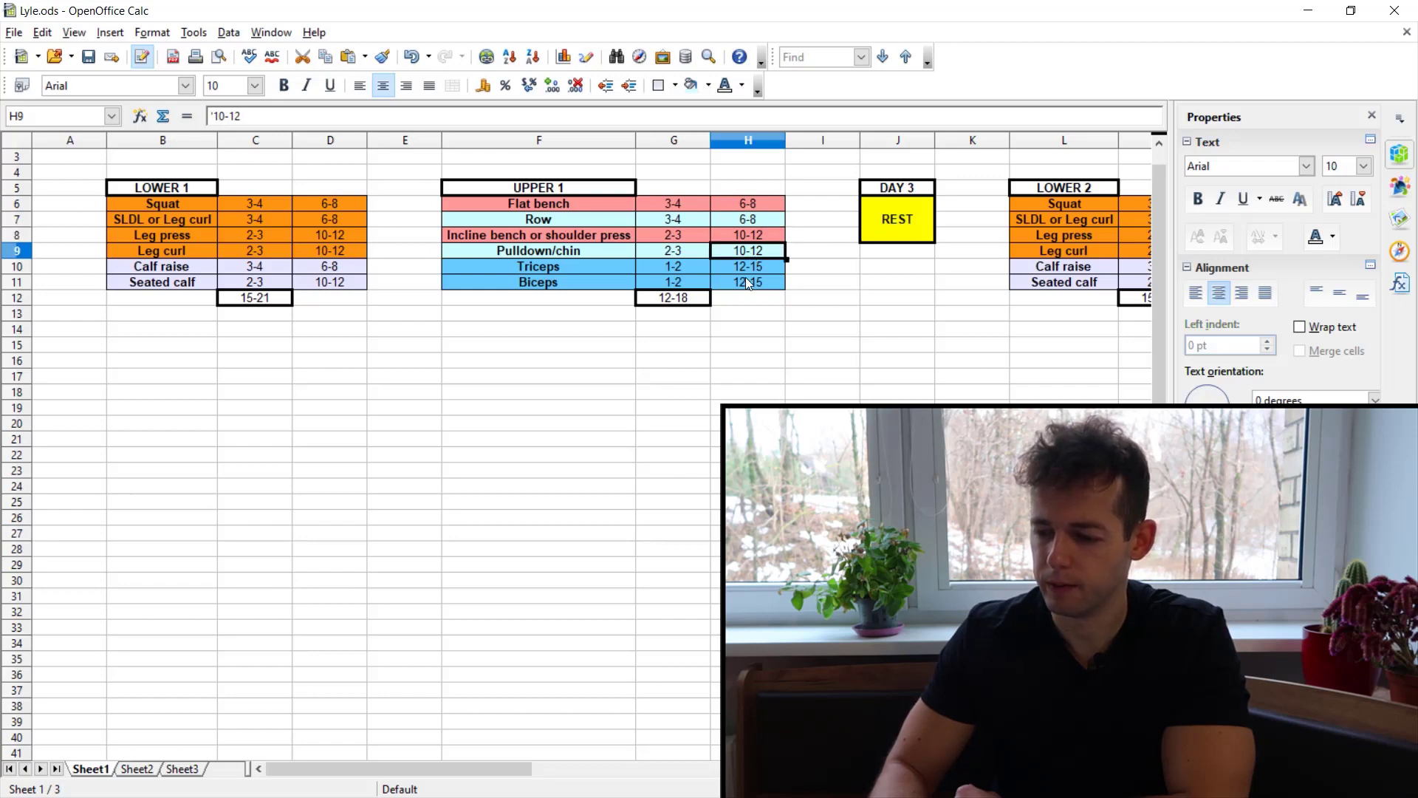
key("Up")
key("Up")
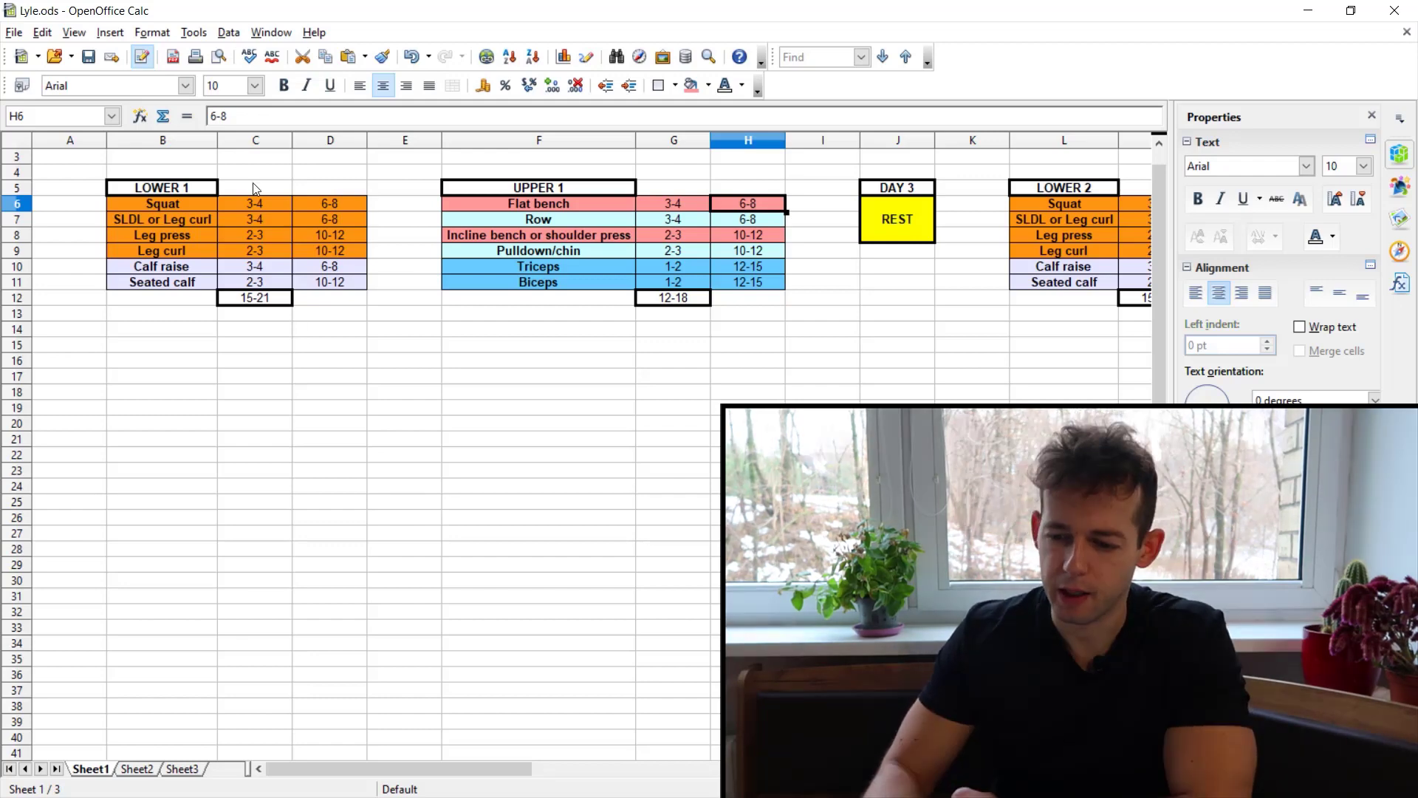
Highlight the set range columns of Lower 1 and Upper 1 alternately to compare their training volume.
left_click_drag(251, 198, 258, 282)
left_click_drag(654, 206, 656, 282)
left_click(273, 220)
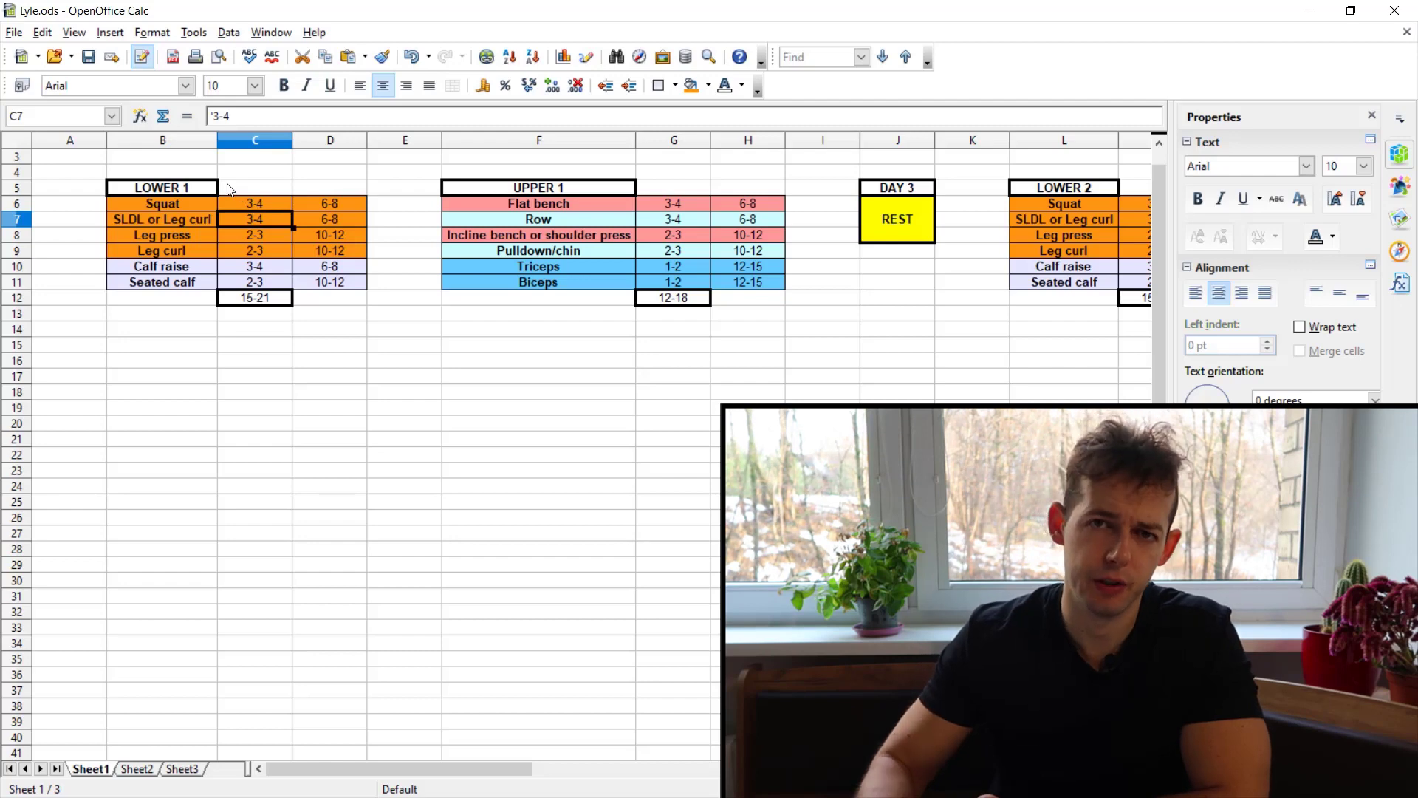
left_click_drag(659, 189, 671, 270)
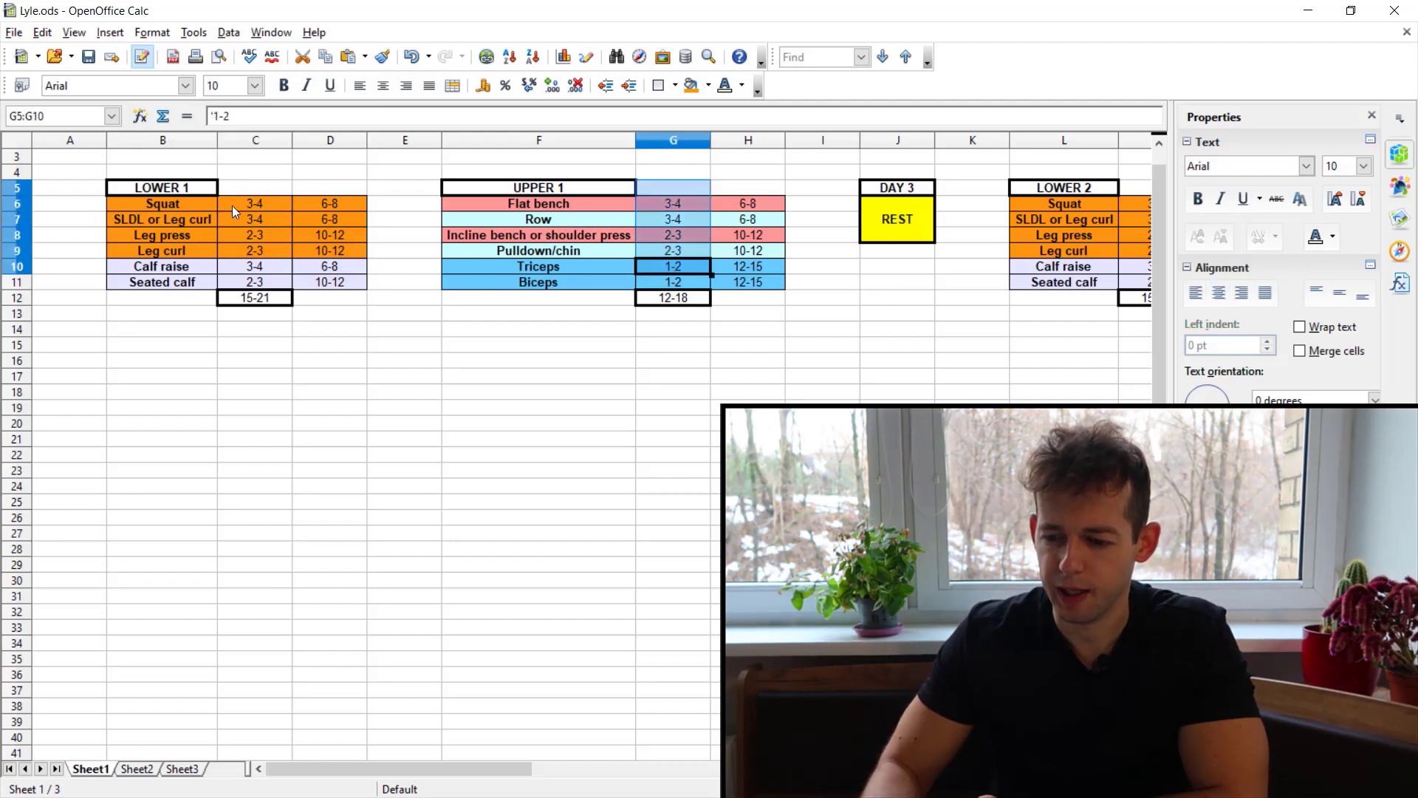
left_click_drag(232, 206, 259, 290)
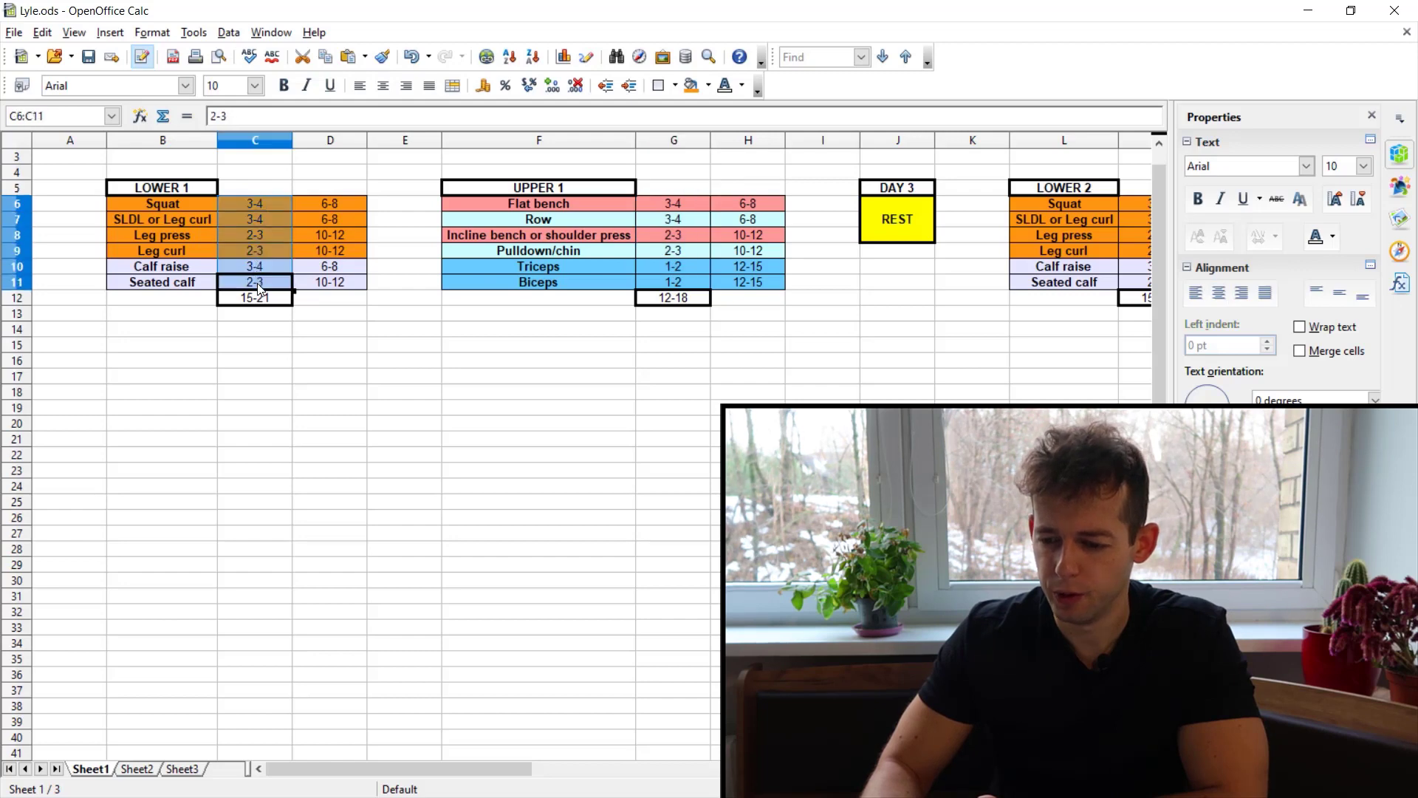
Point out the squat with its set range and the SLDL or leg curl entry in Lower 1.
left_click(269, 198)
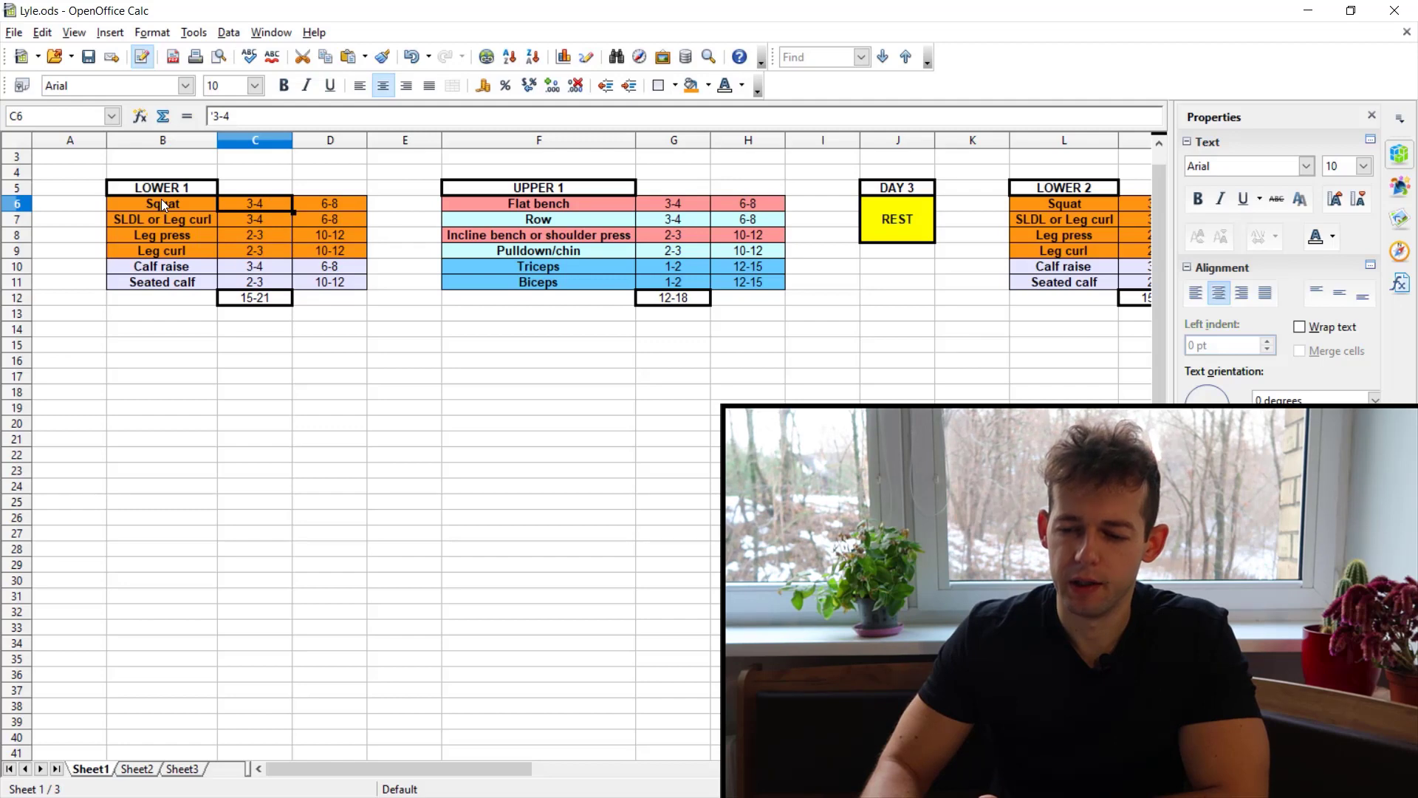
left_click(114, 198)
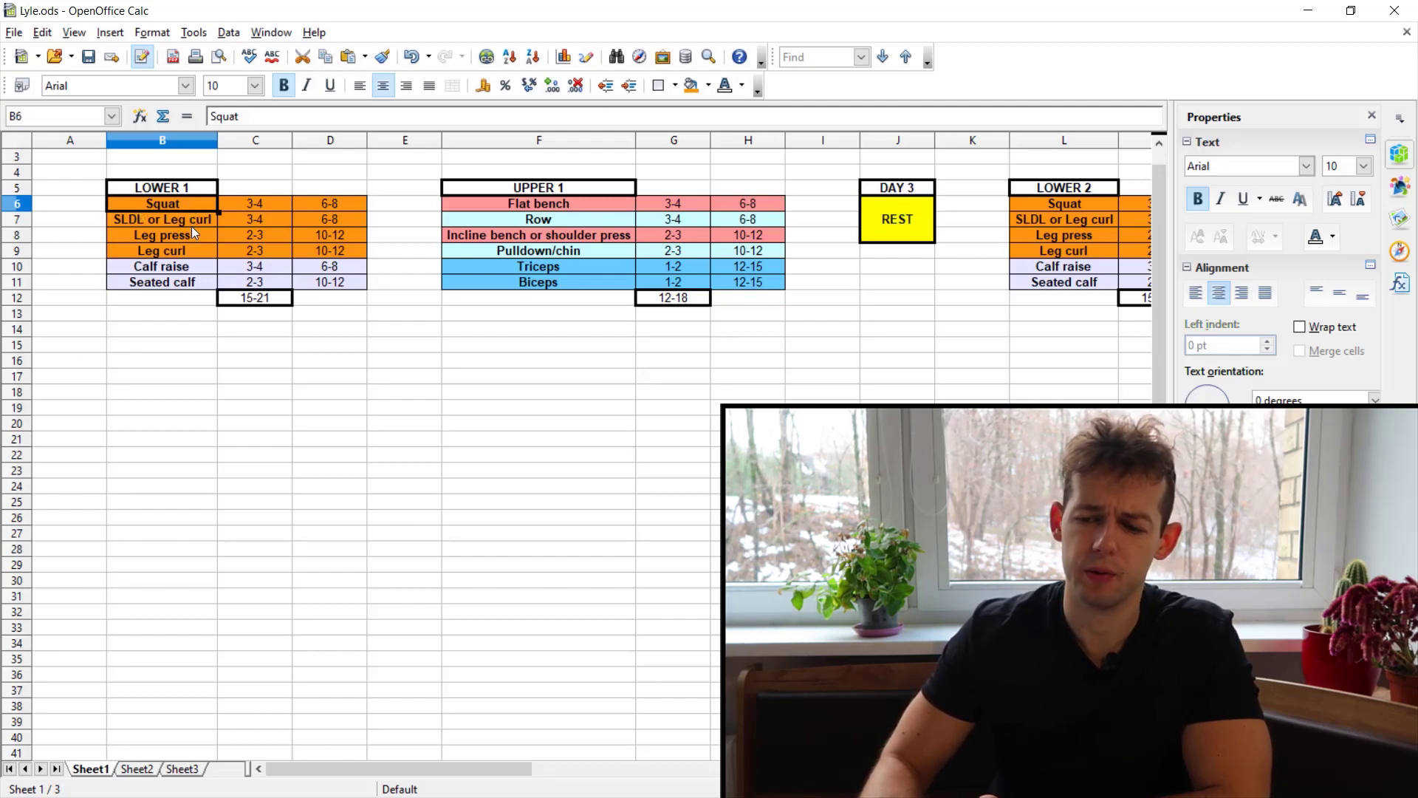
left_click(179, 220)
left_click(175, 207)
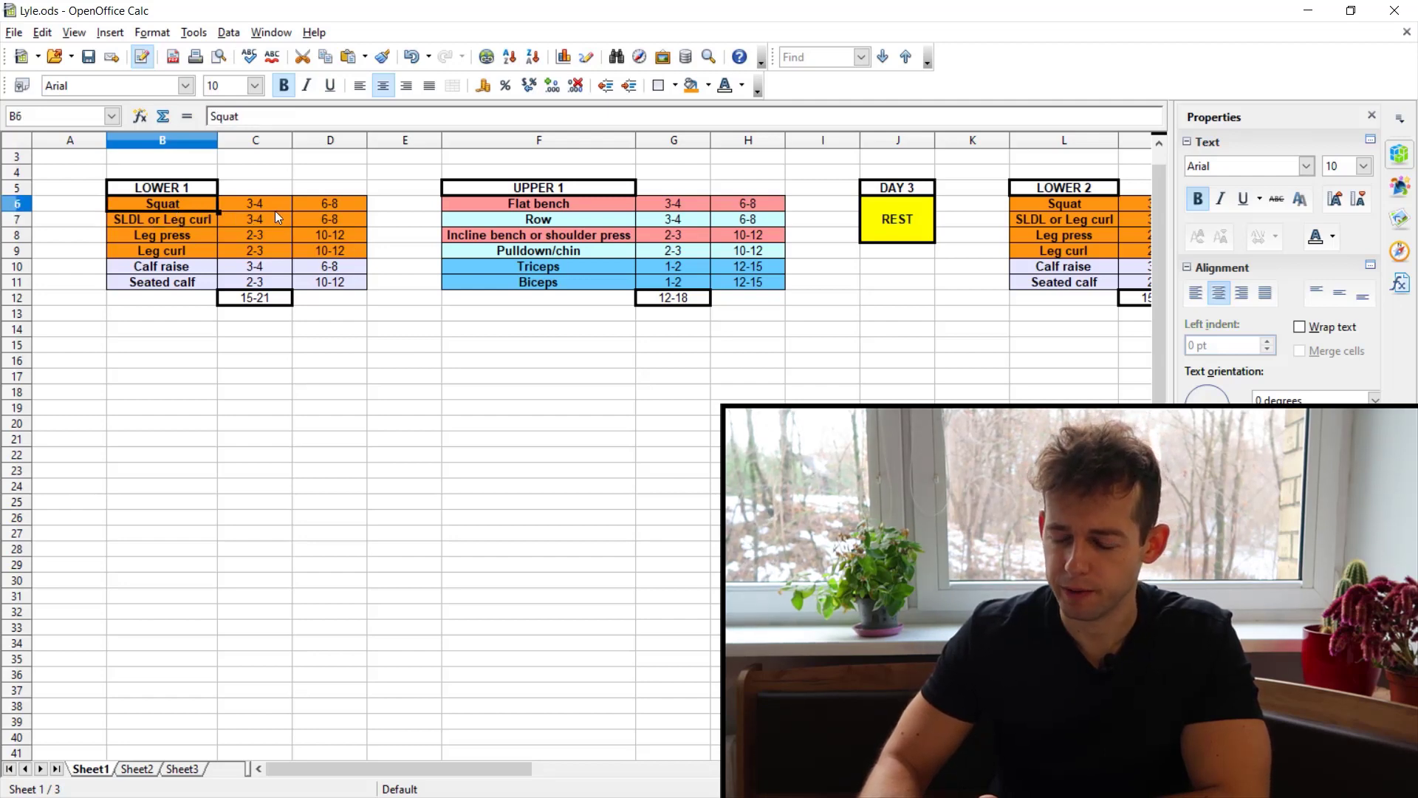
left_click(188, 224)
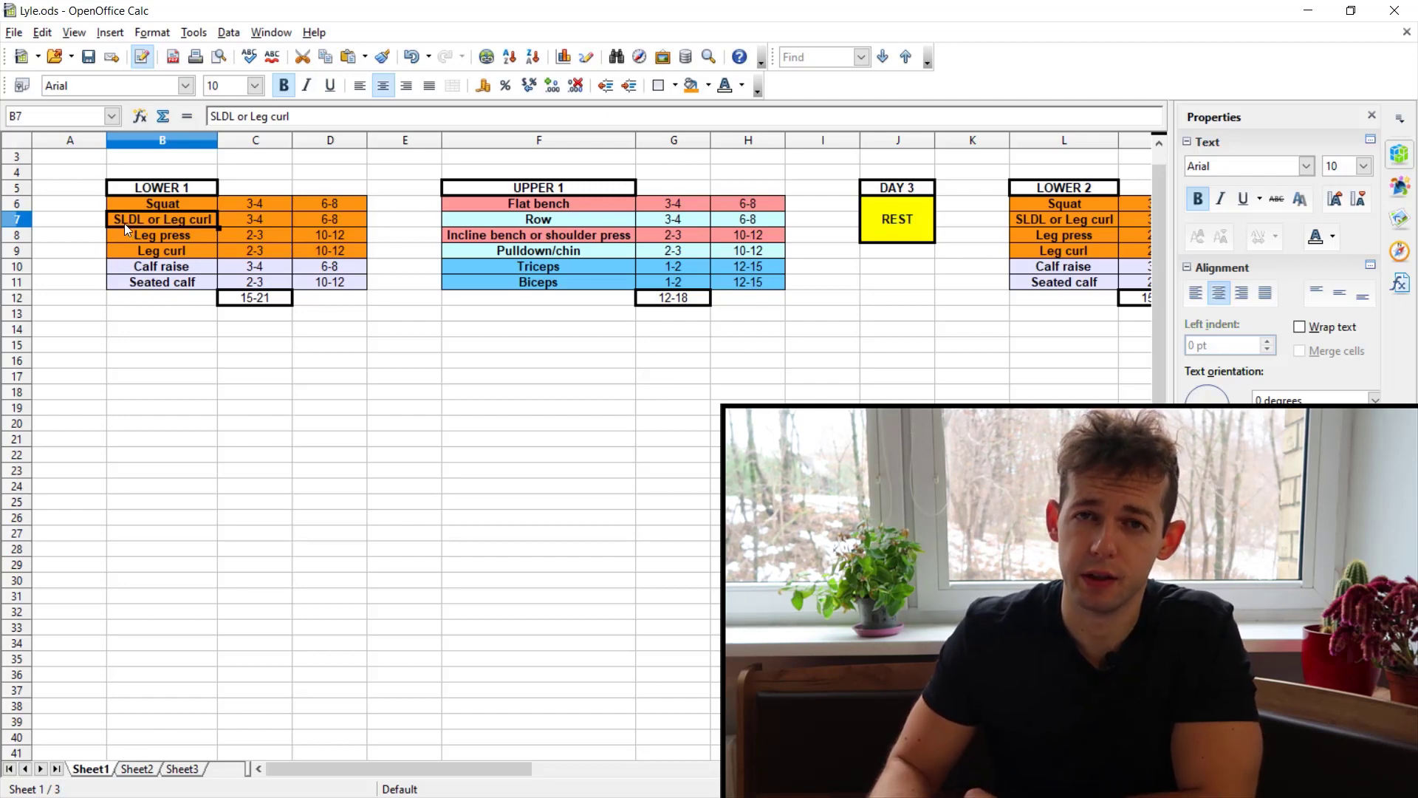
Highlight the leg press and leg curl rows in Lower 1 and compare the leg curl with the SLDL or leg curl entry.
left_click_drag(176, 233, 337, 232)
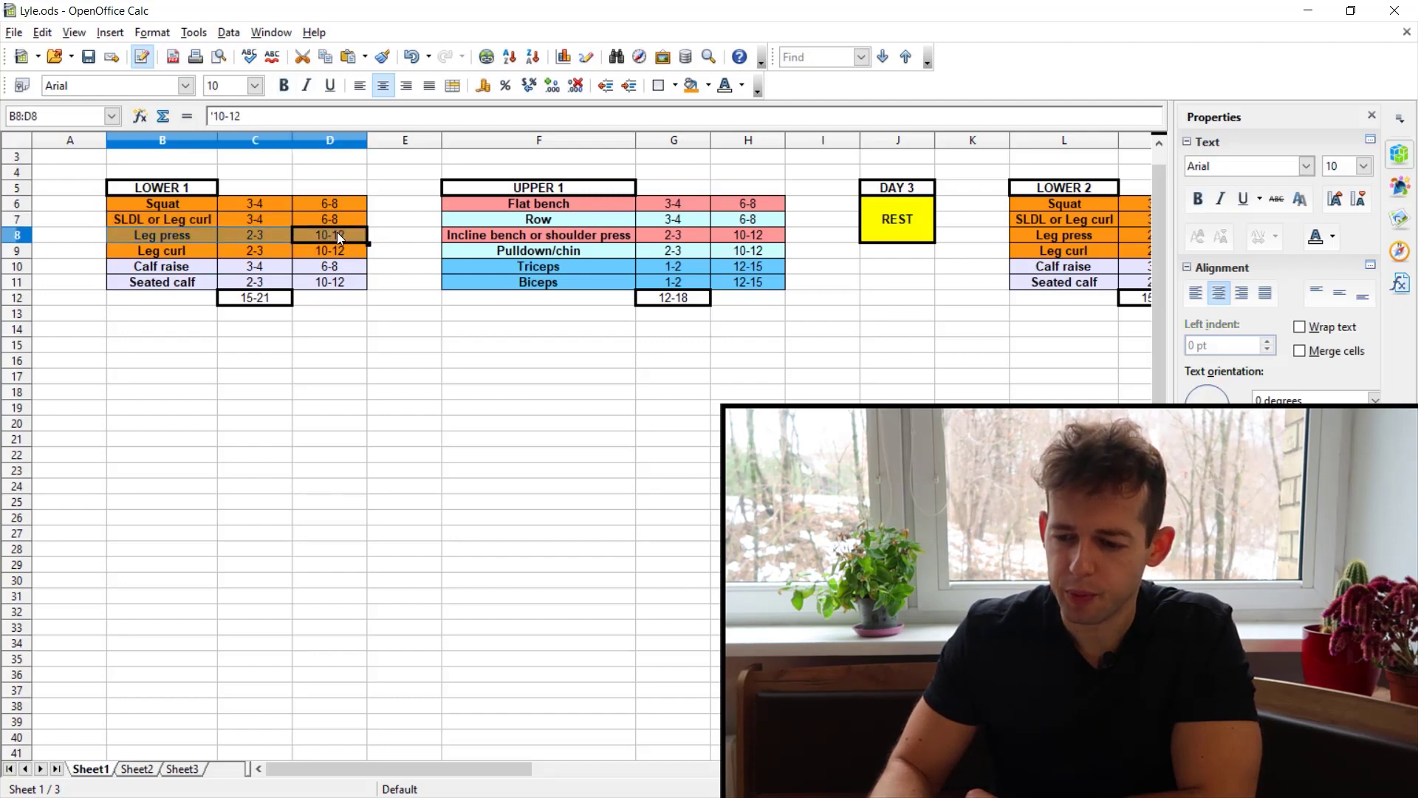
left_click(189, 234)
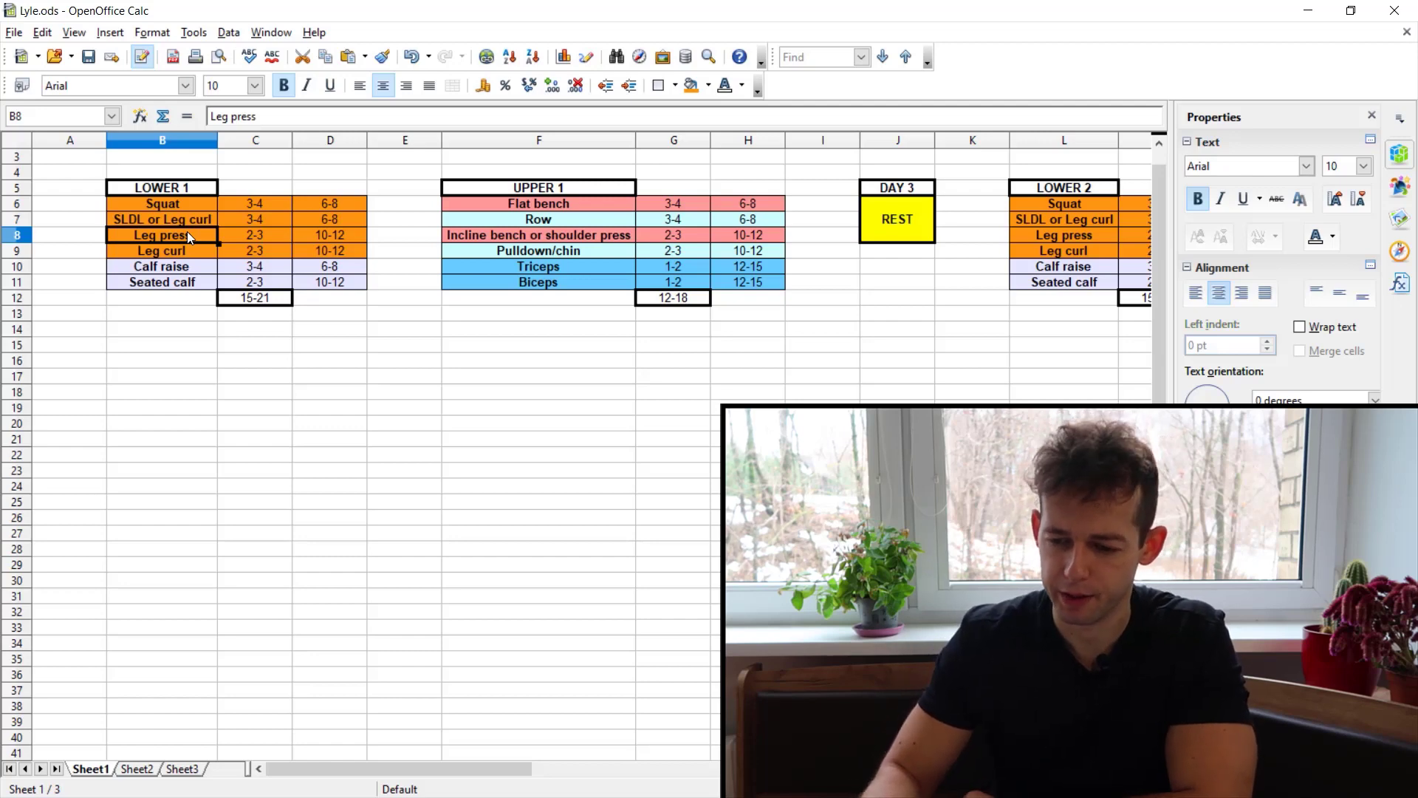
left_click_drag(188, 251, 330, 244)
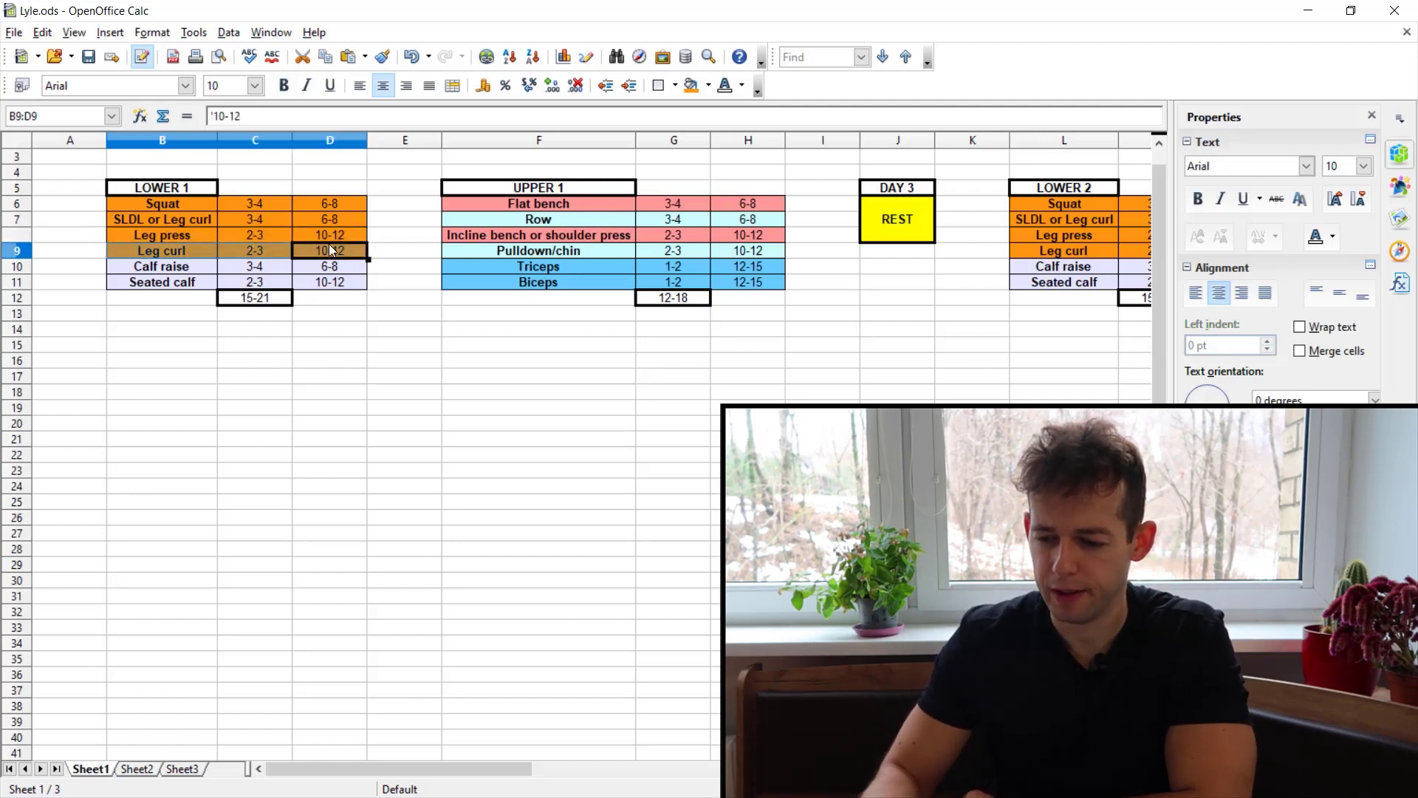
left_click(195, 253)
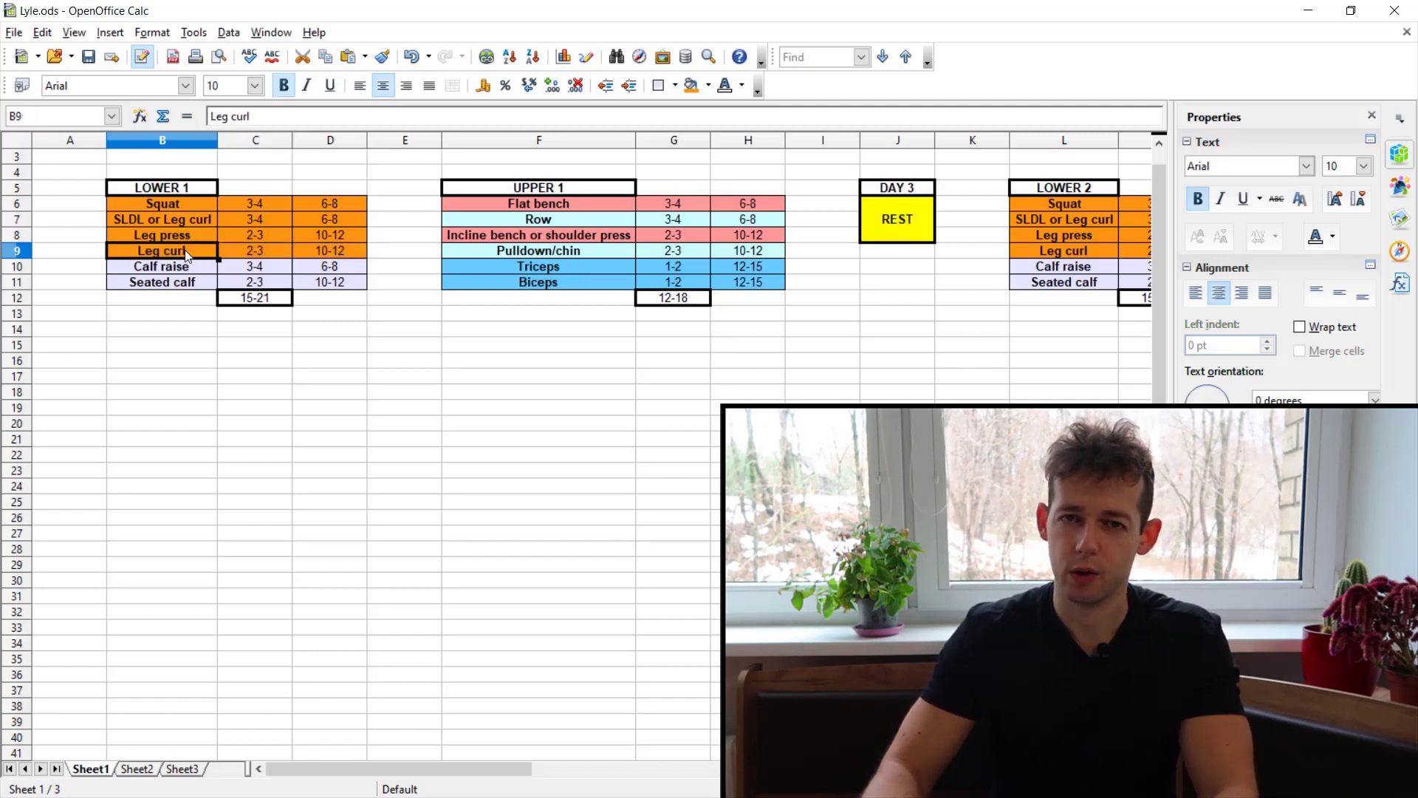
left_click(186, 222)
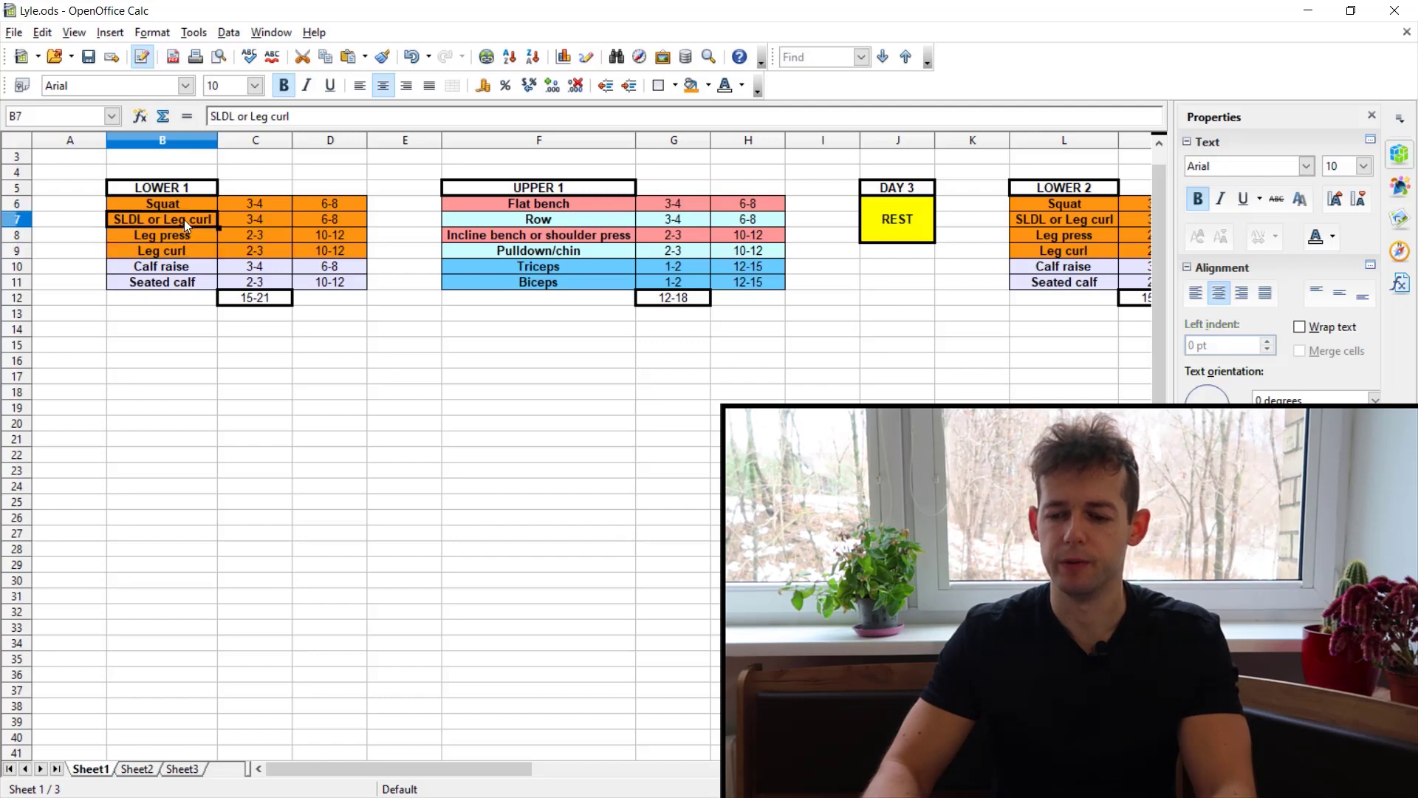
left_click(153, 255)
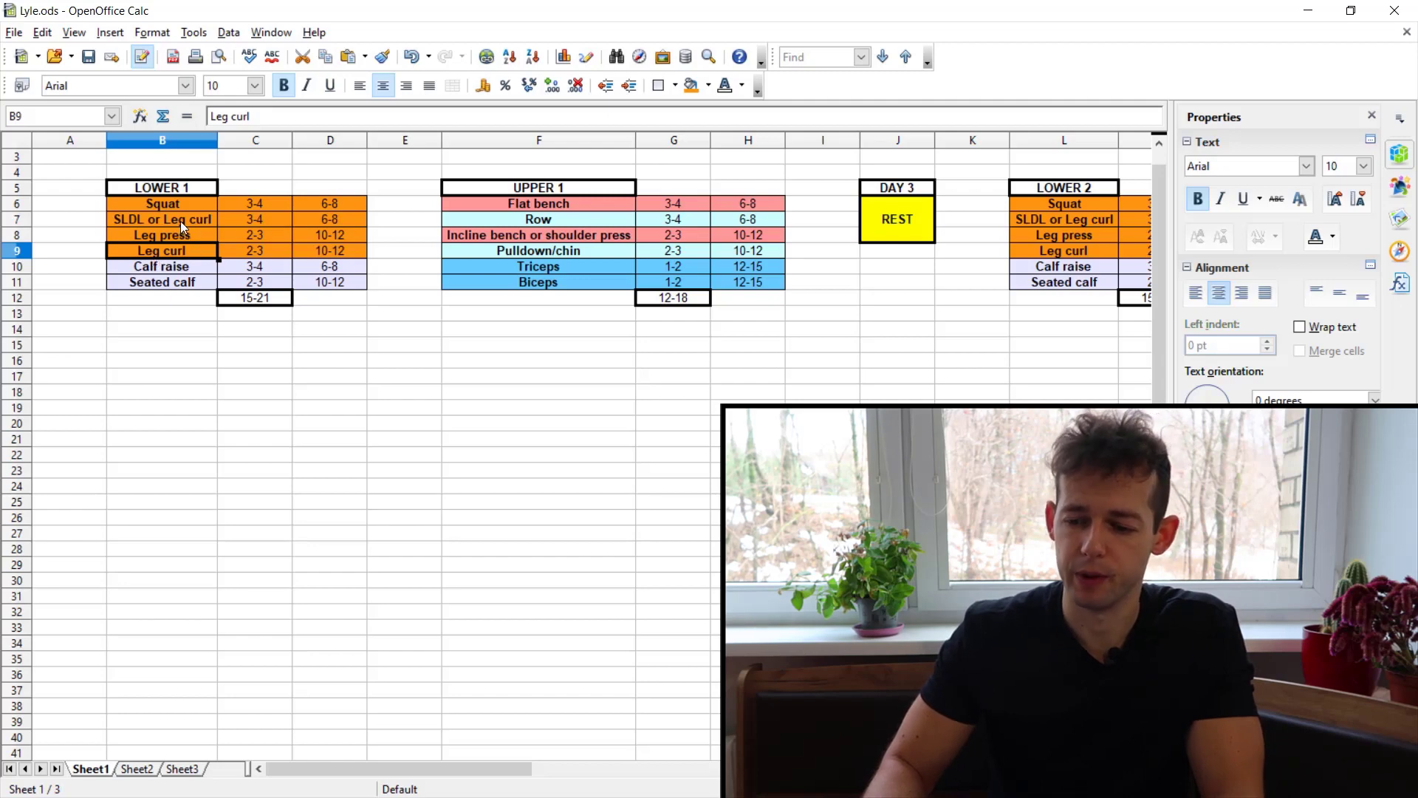
Point out the calf raise and seated calf exercises in Lower 1 together with their set ranges.
left_click_drag(180, 268, 328, 285)
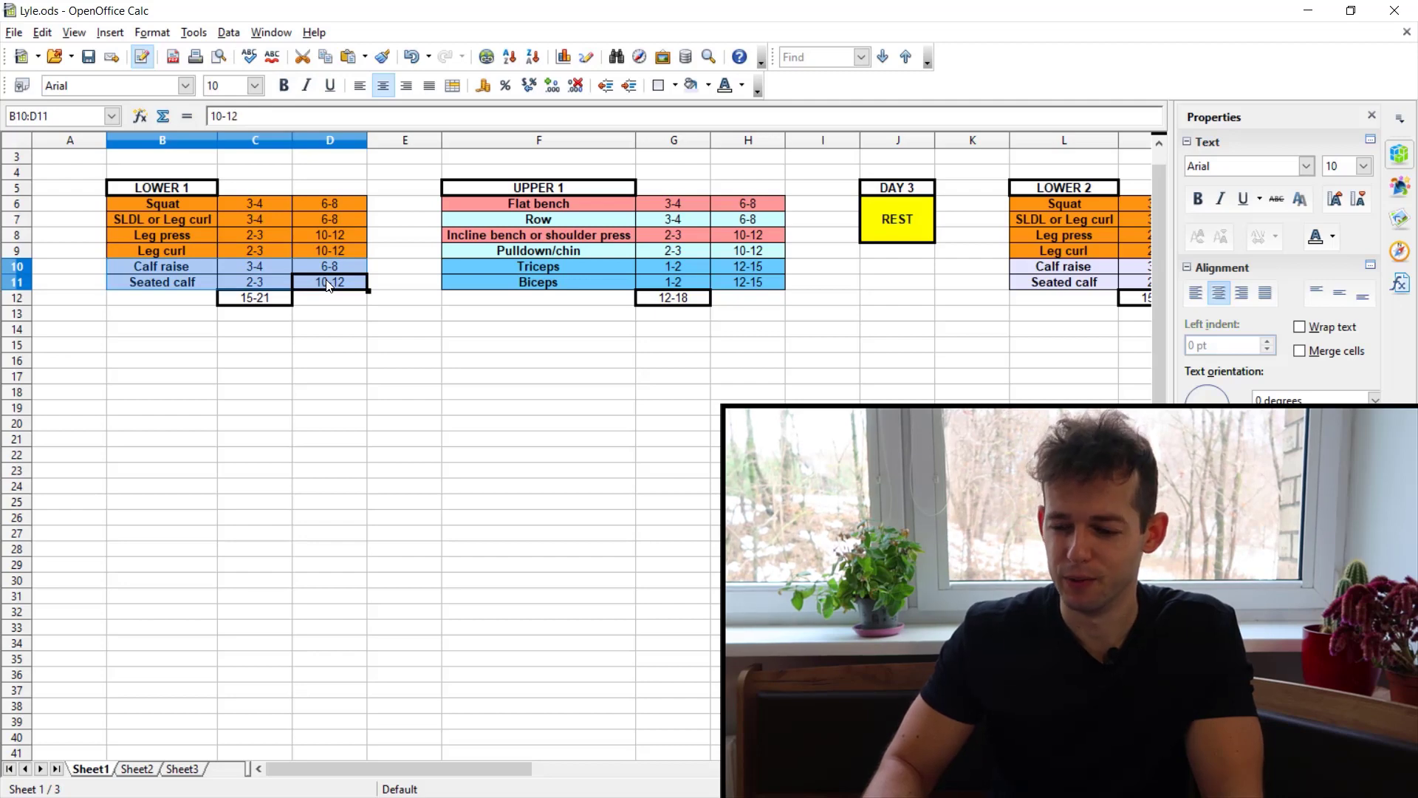
left_click(185, 271)
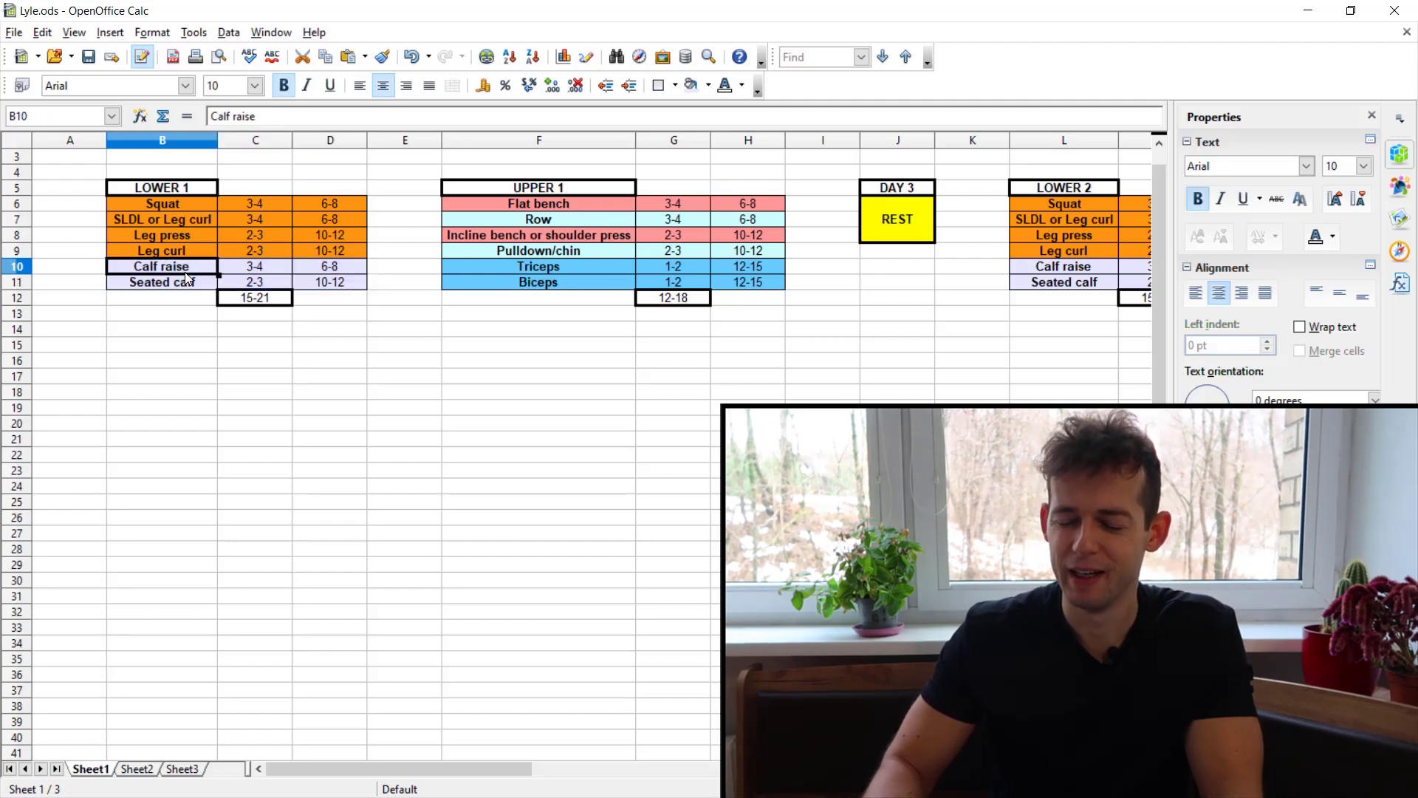
left_click(271, 267)
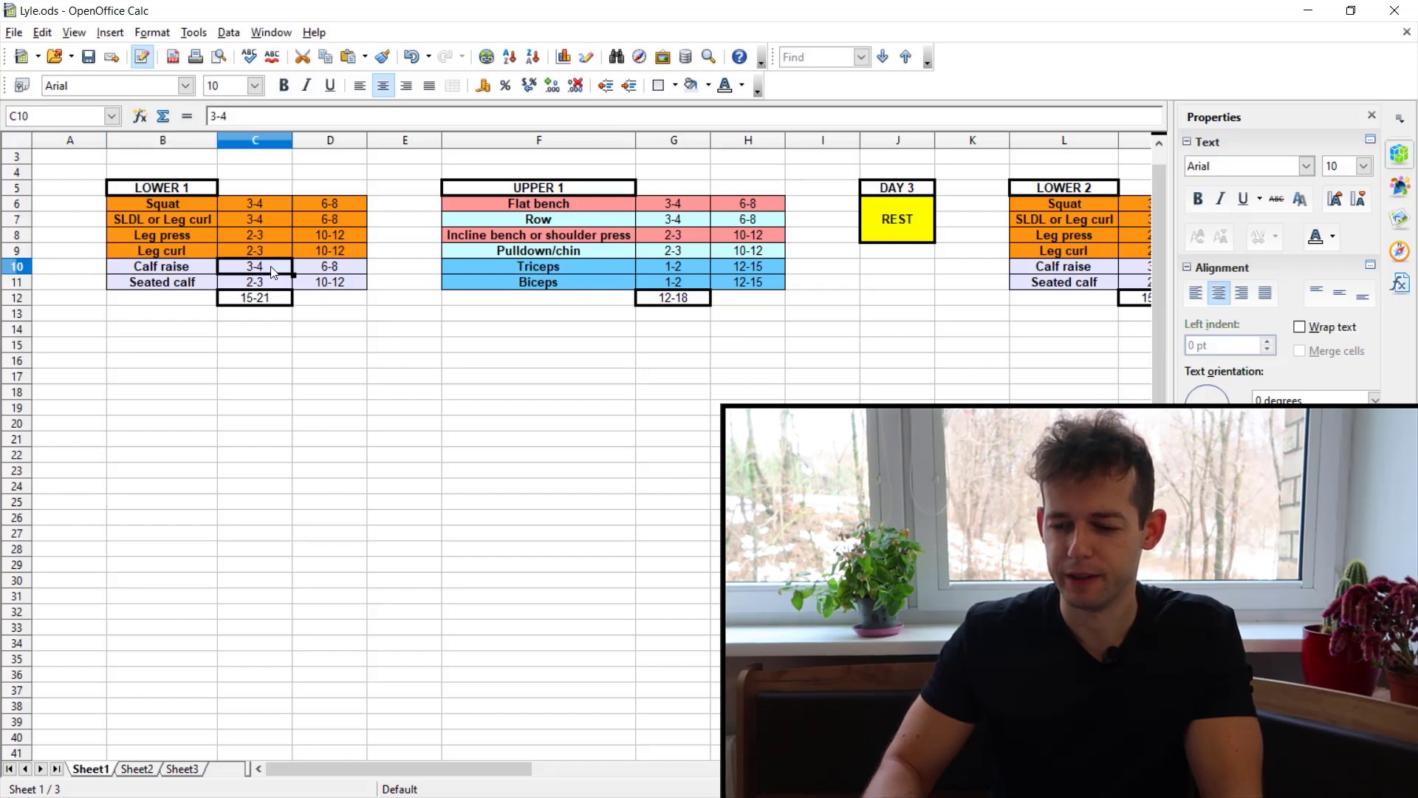
left_click(266, 287)
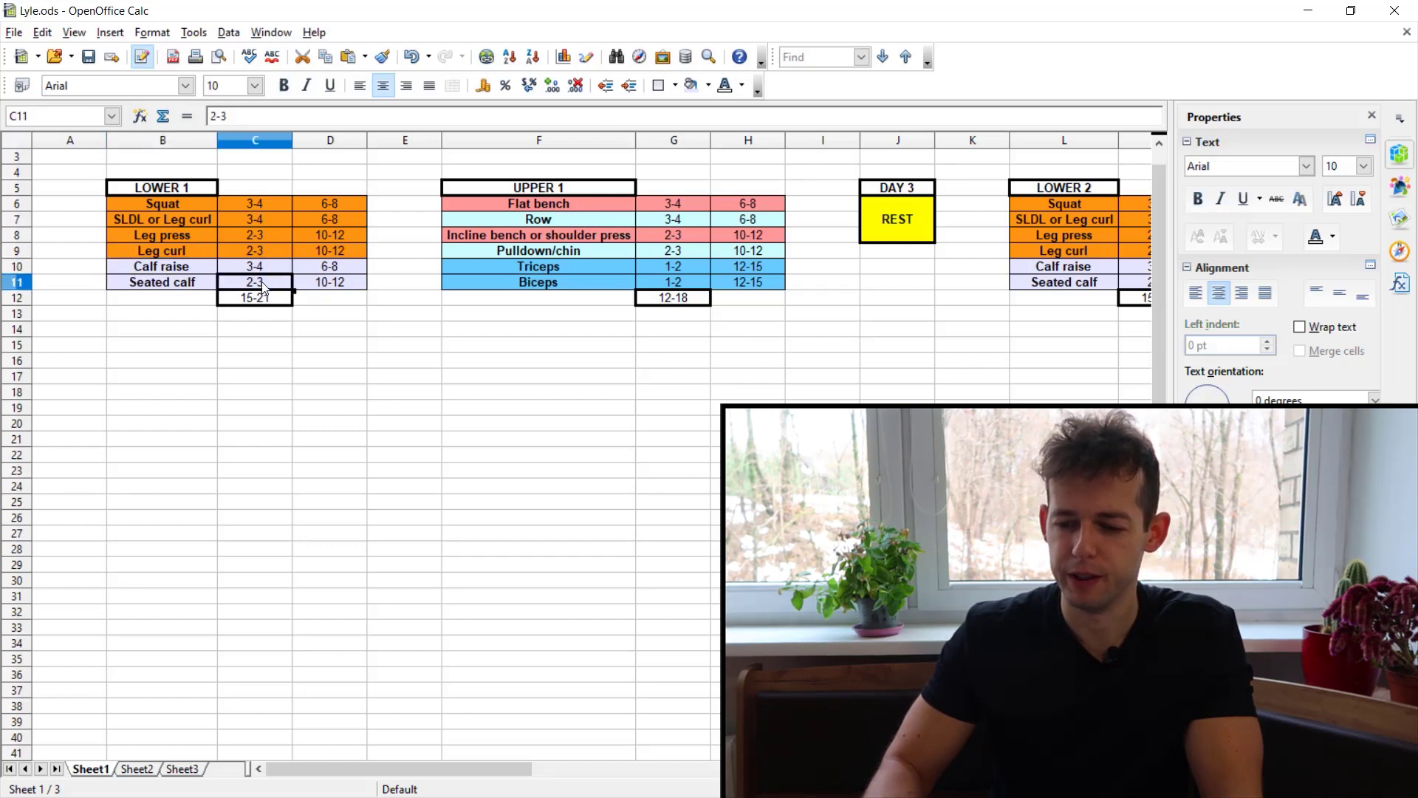
left_click(183, 271)
left_click(171, 288)
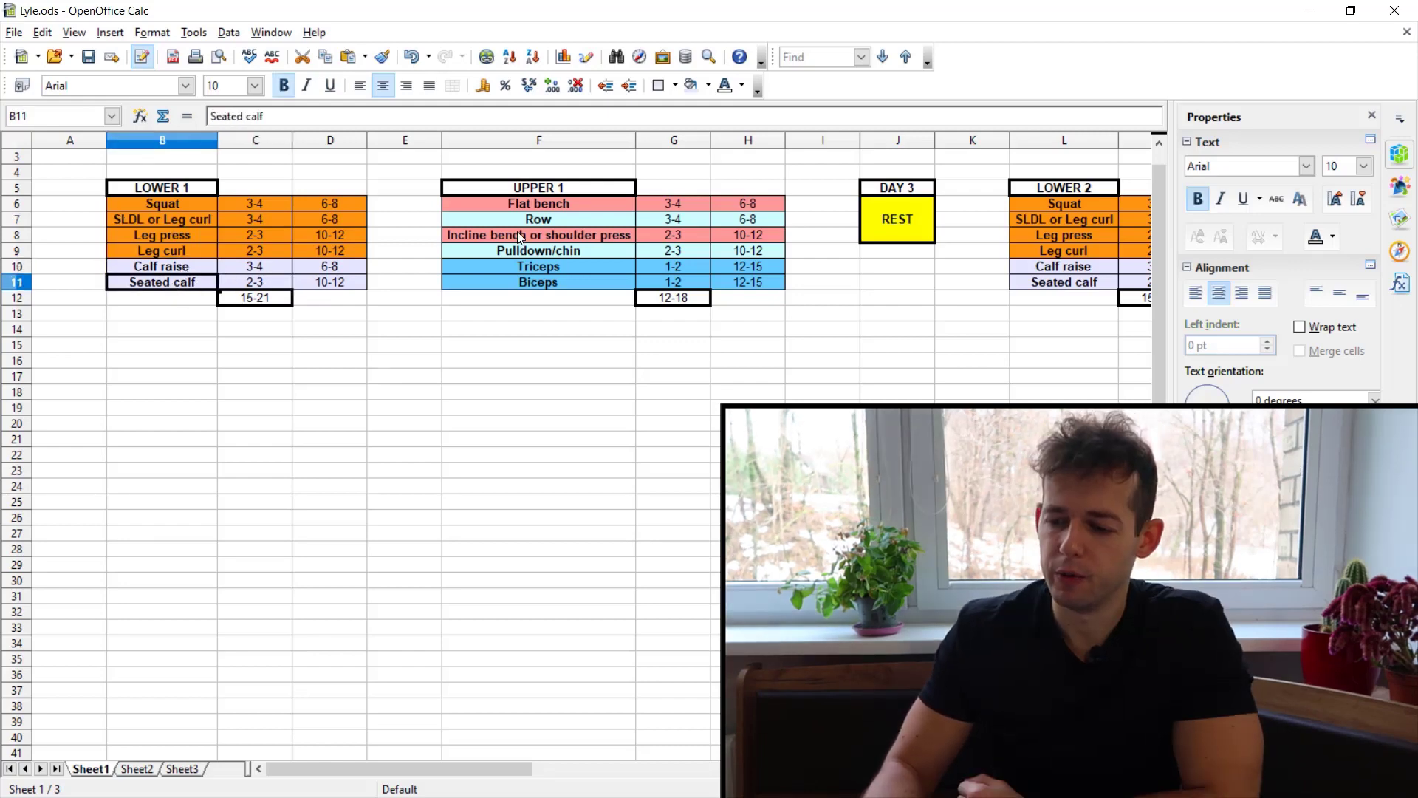
Highlight the Upper 1 workout and go through its flat bench, row, incline bench or shoulder press and pulldown/chin entries.
left_click_drag(534, 189, 698, 299)
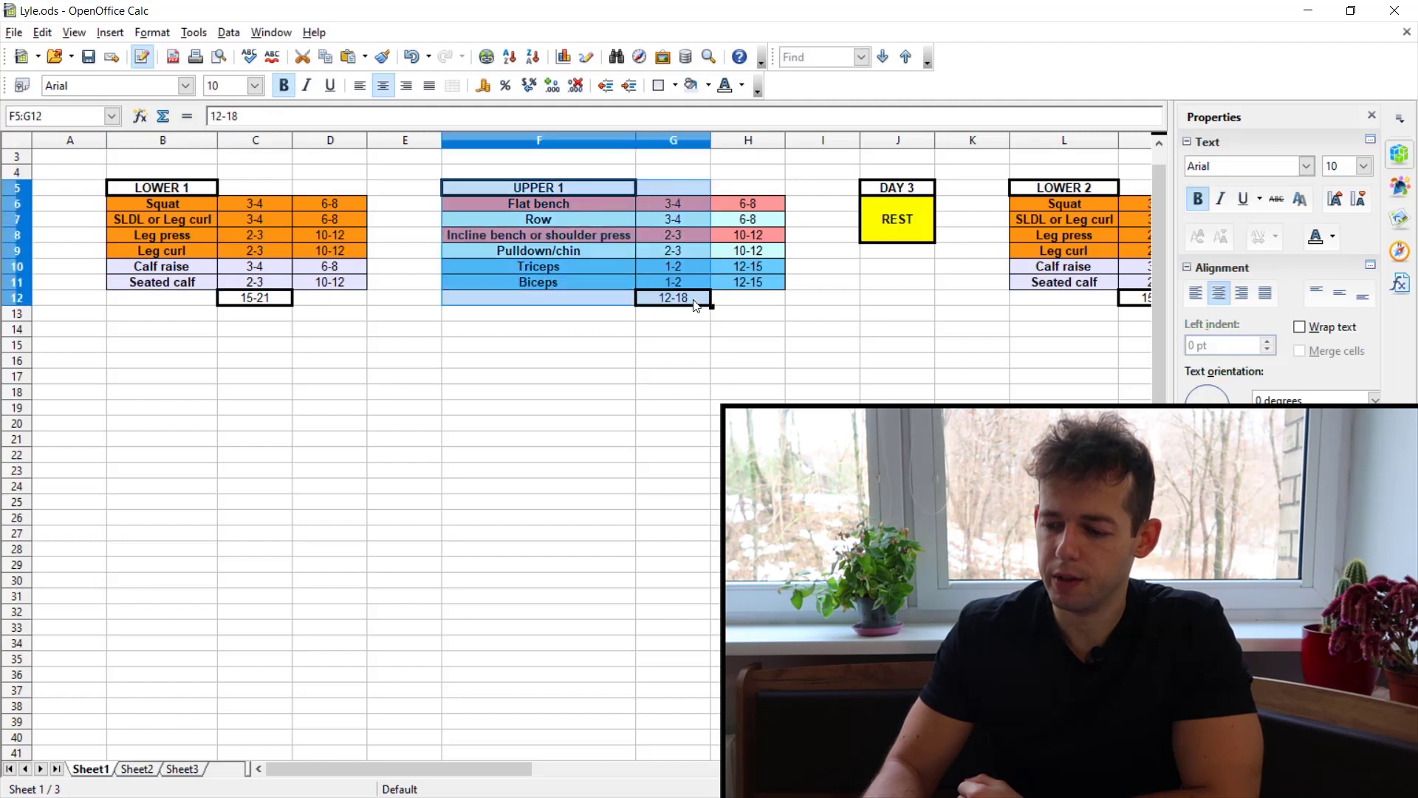
left_click(574, 203)
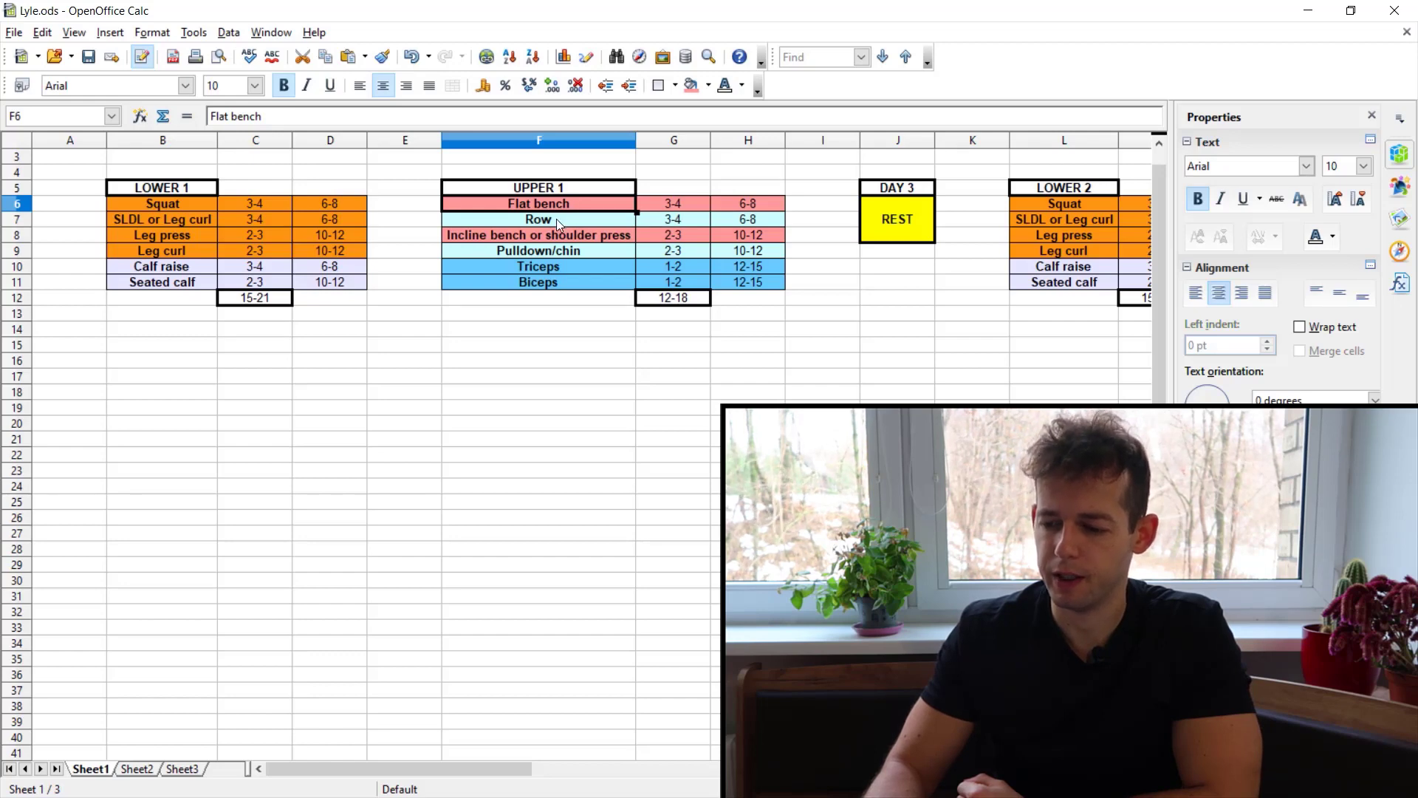
left_click(556, 219)
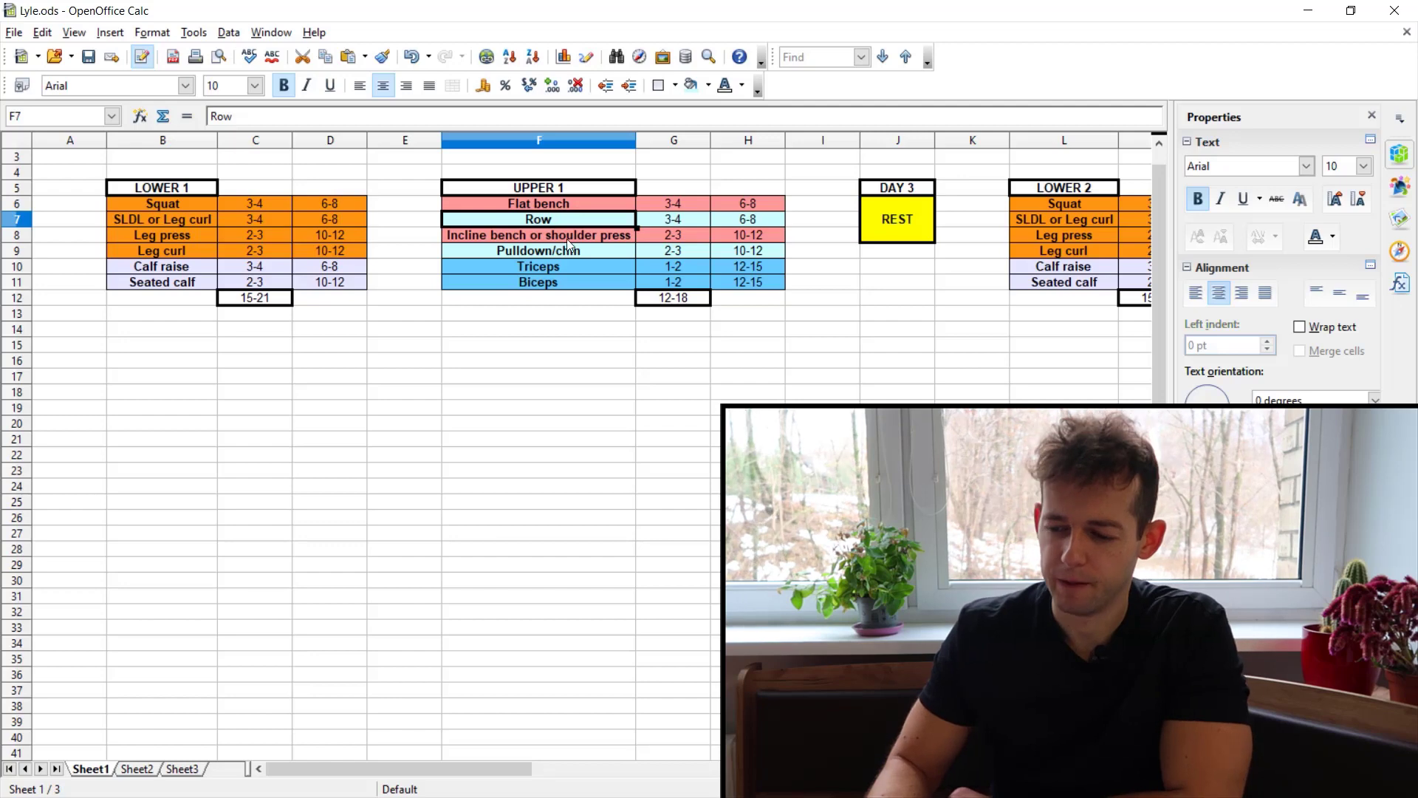
left_click(527, 238)
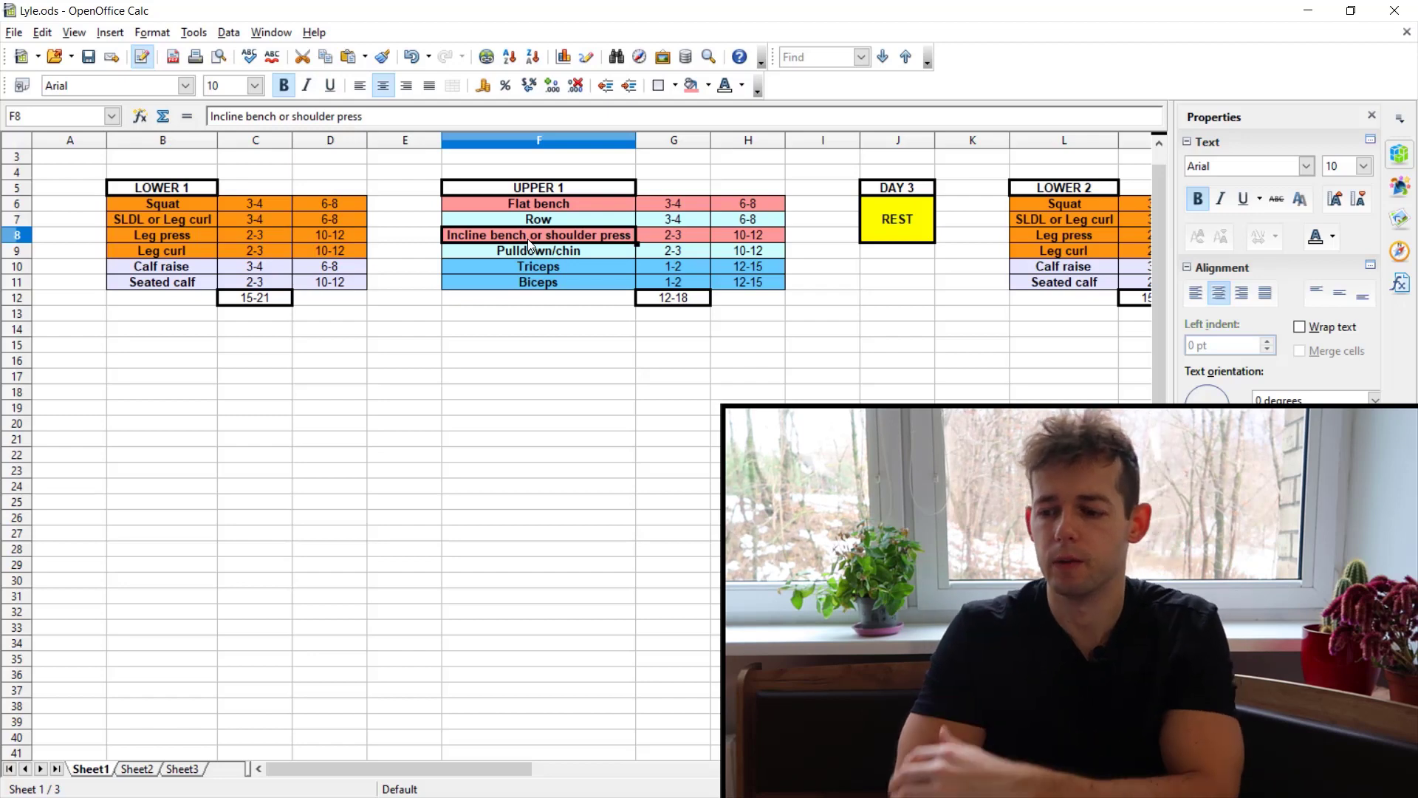
left_click(524, 253)
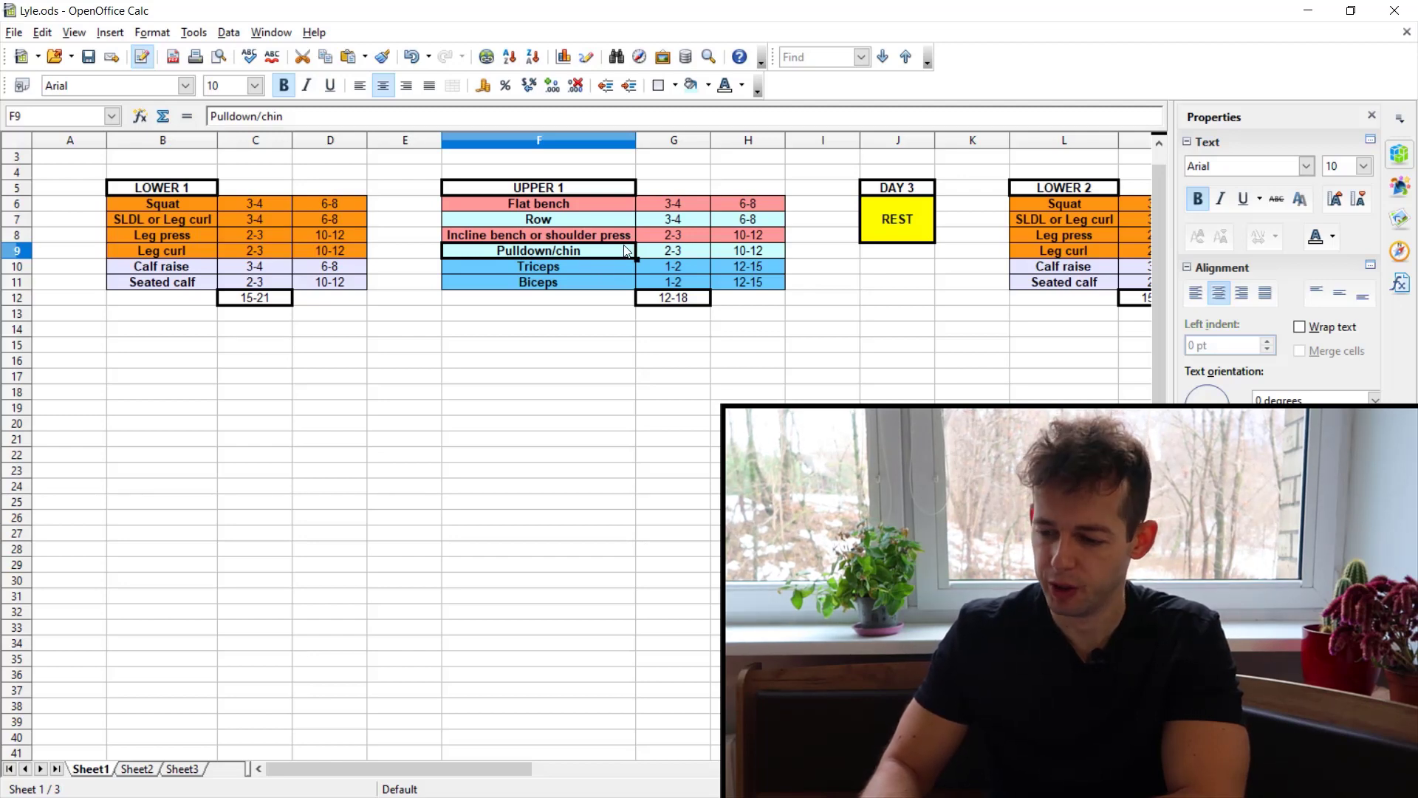
Highlight the triceps and biceps rows in Upper 1 and point out each exercise's set range.
left_click_drag(560, 271, 746, 287)
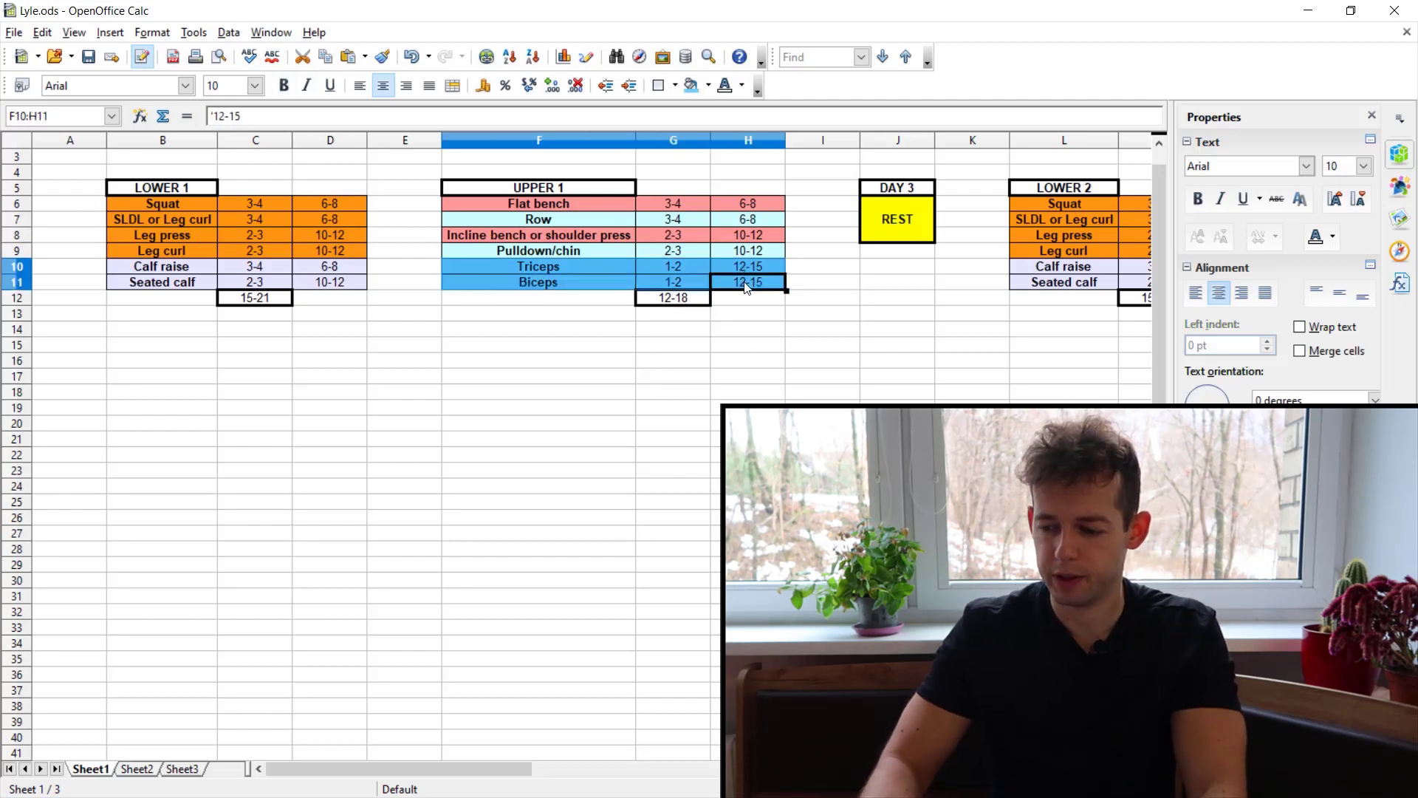
left_click(680, 269)
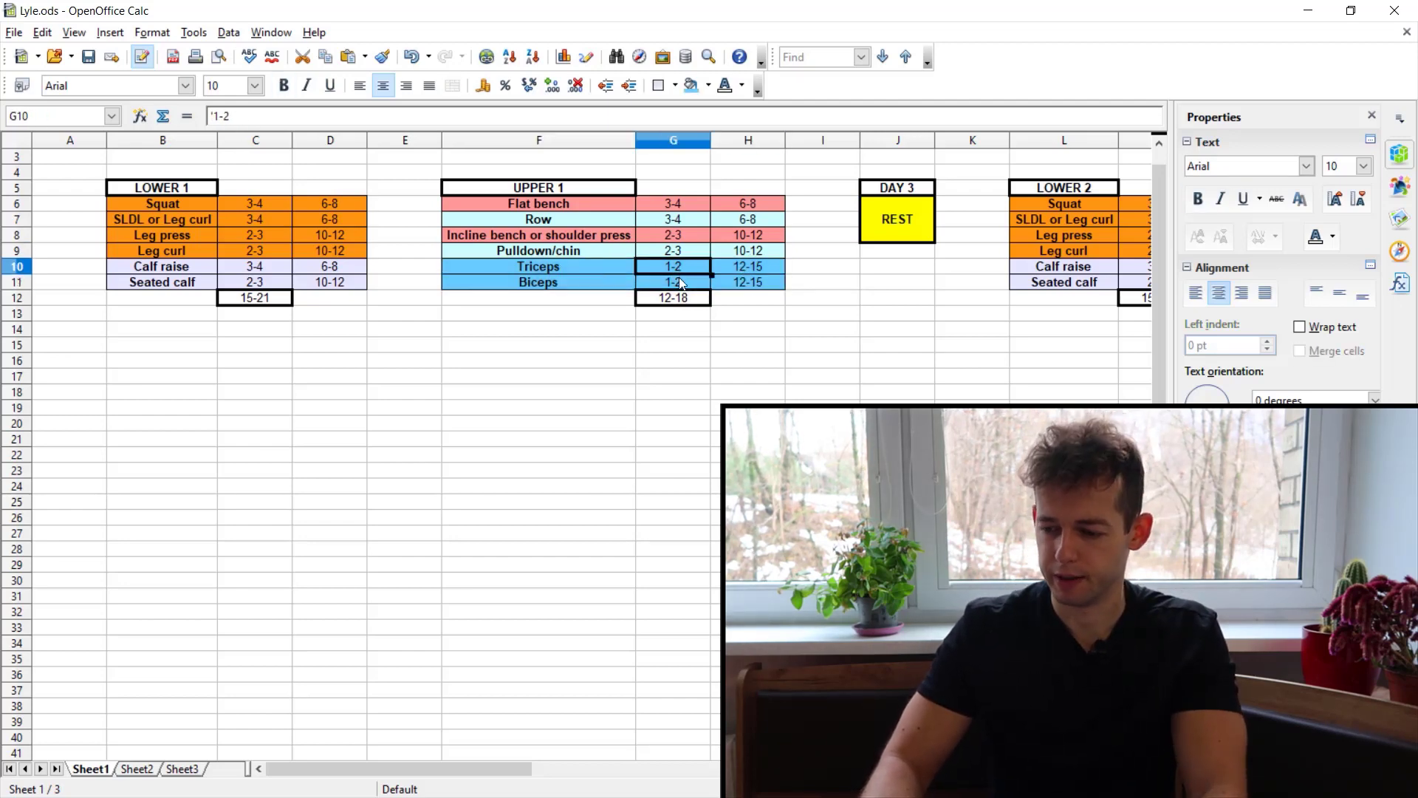
left_click(680, 283)
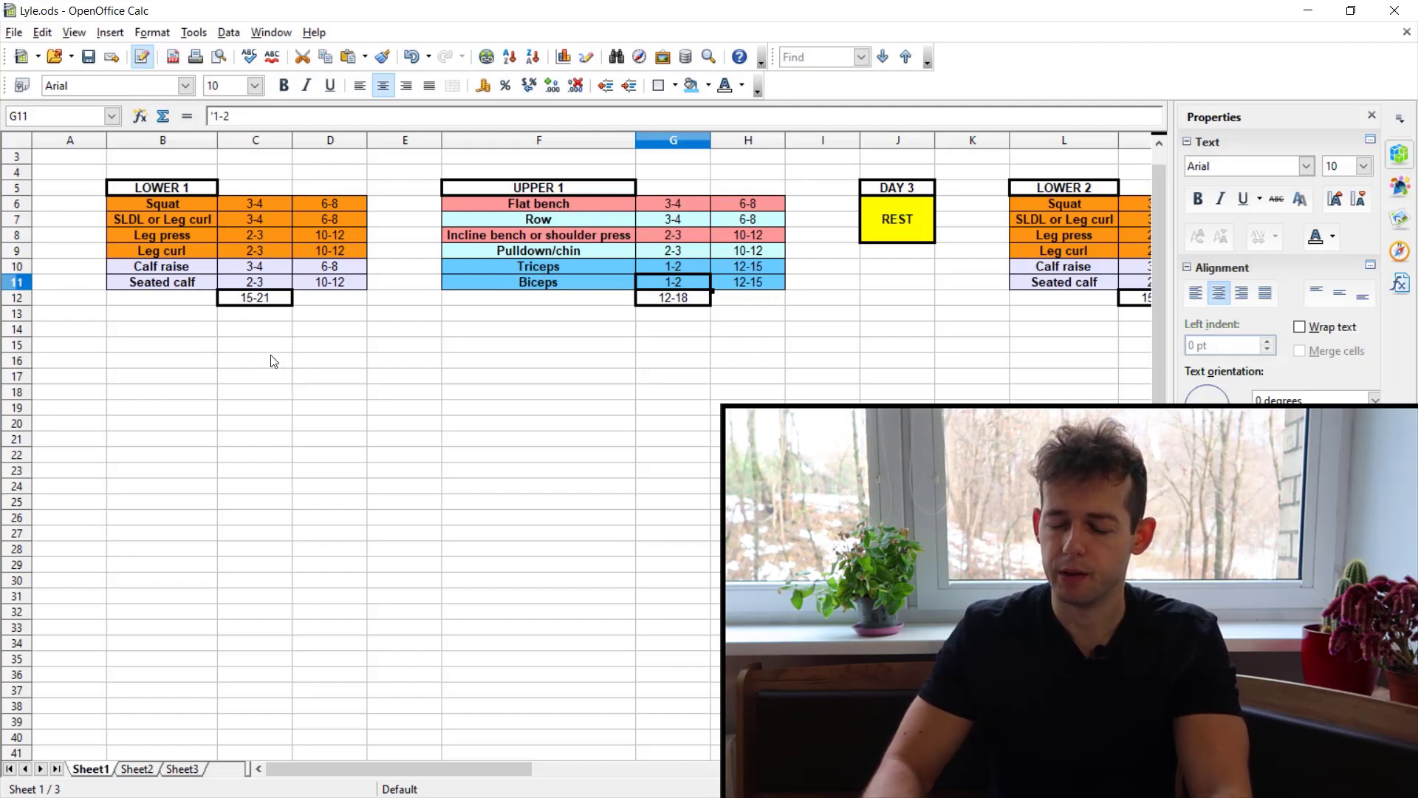
Compare the total set ranges beneath the Lower 1 and Upper 1 workouts, highlighting each workout's exercises and sets.
left_click(268, 302)
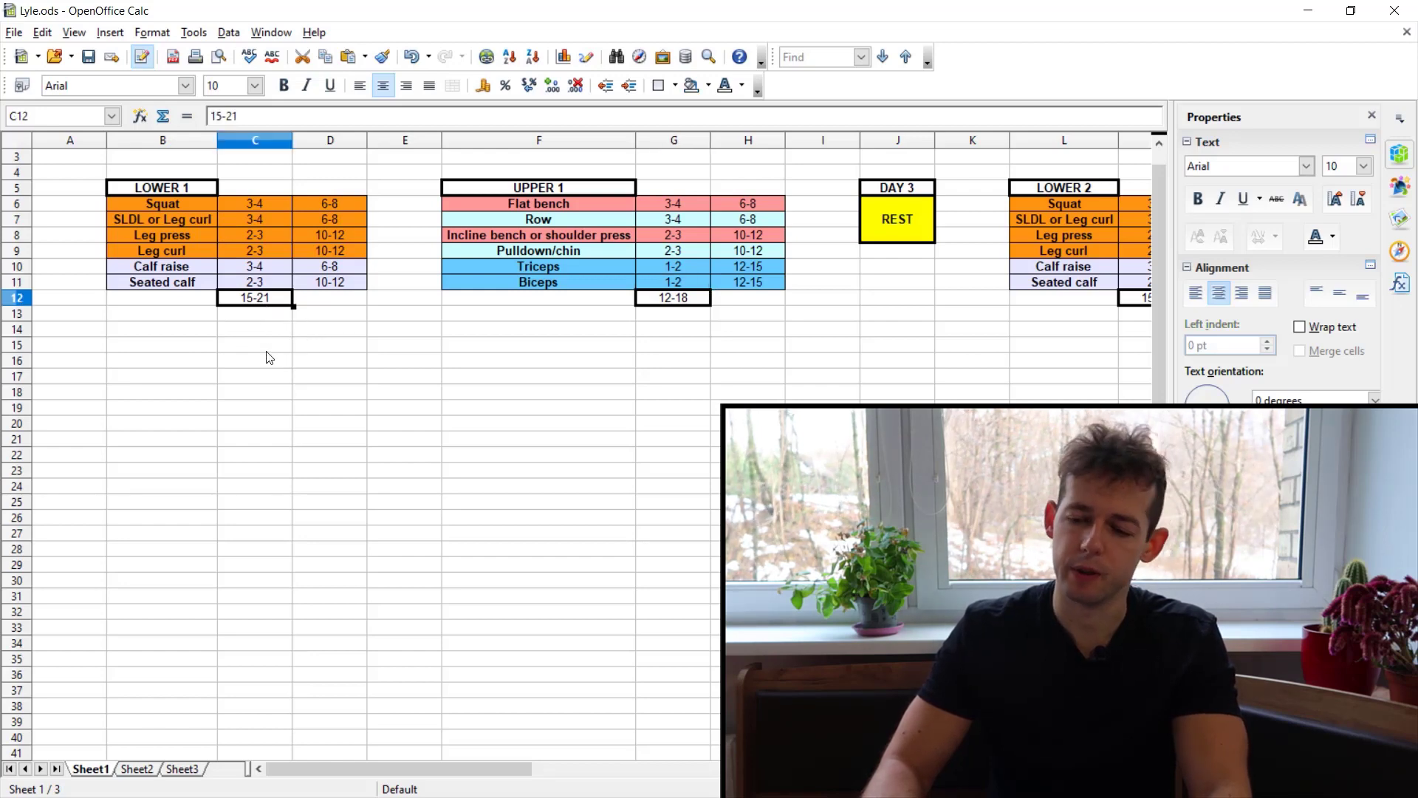
left_click_drag(247, 205, 241, 299)
left_click(241, 303)
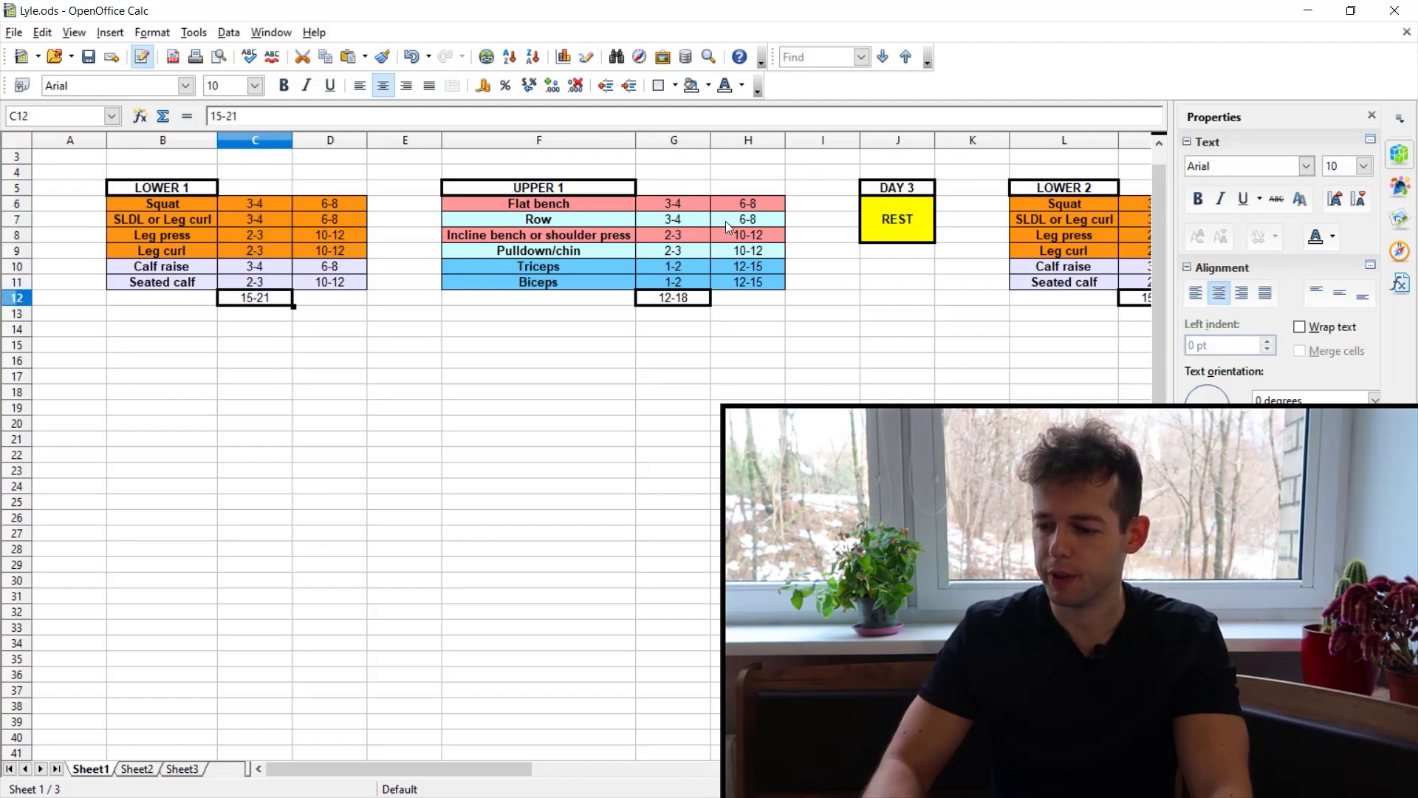
left_click(680, 303)
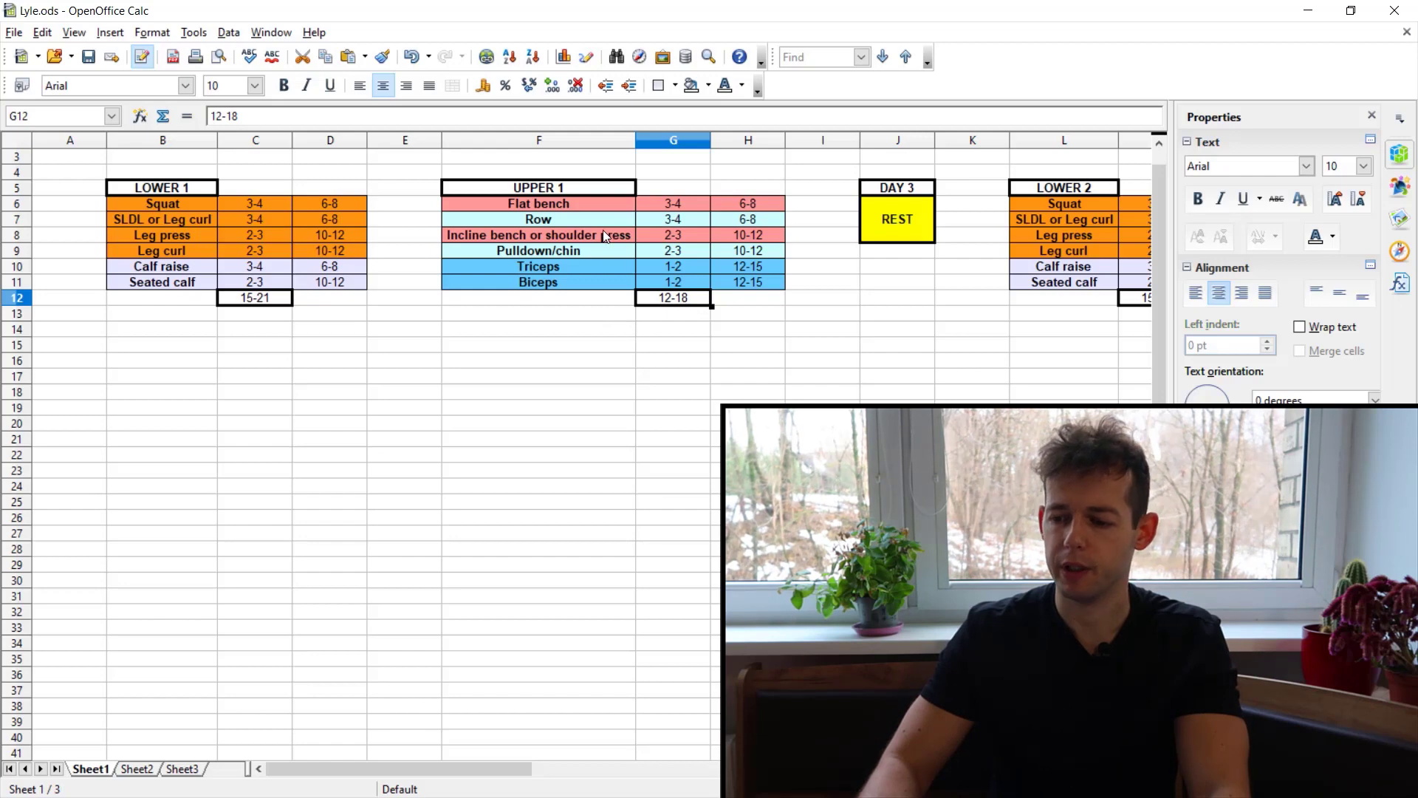
left_click_drag(594, 196, 727, 370)
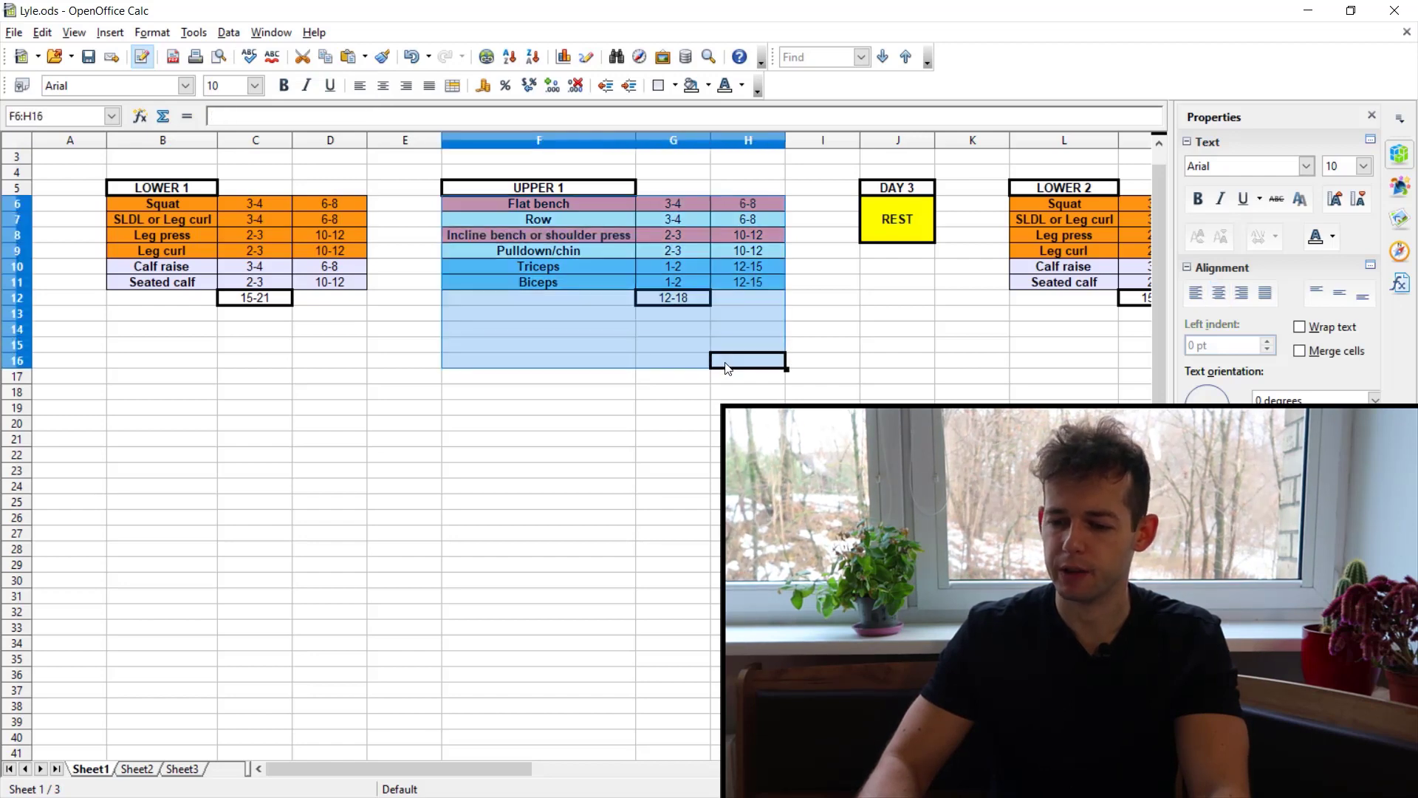
left_click_drag(193, 207, 284, 306)
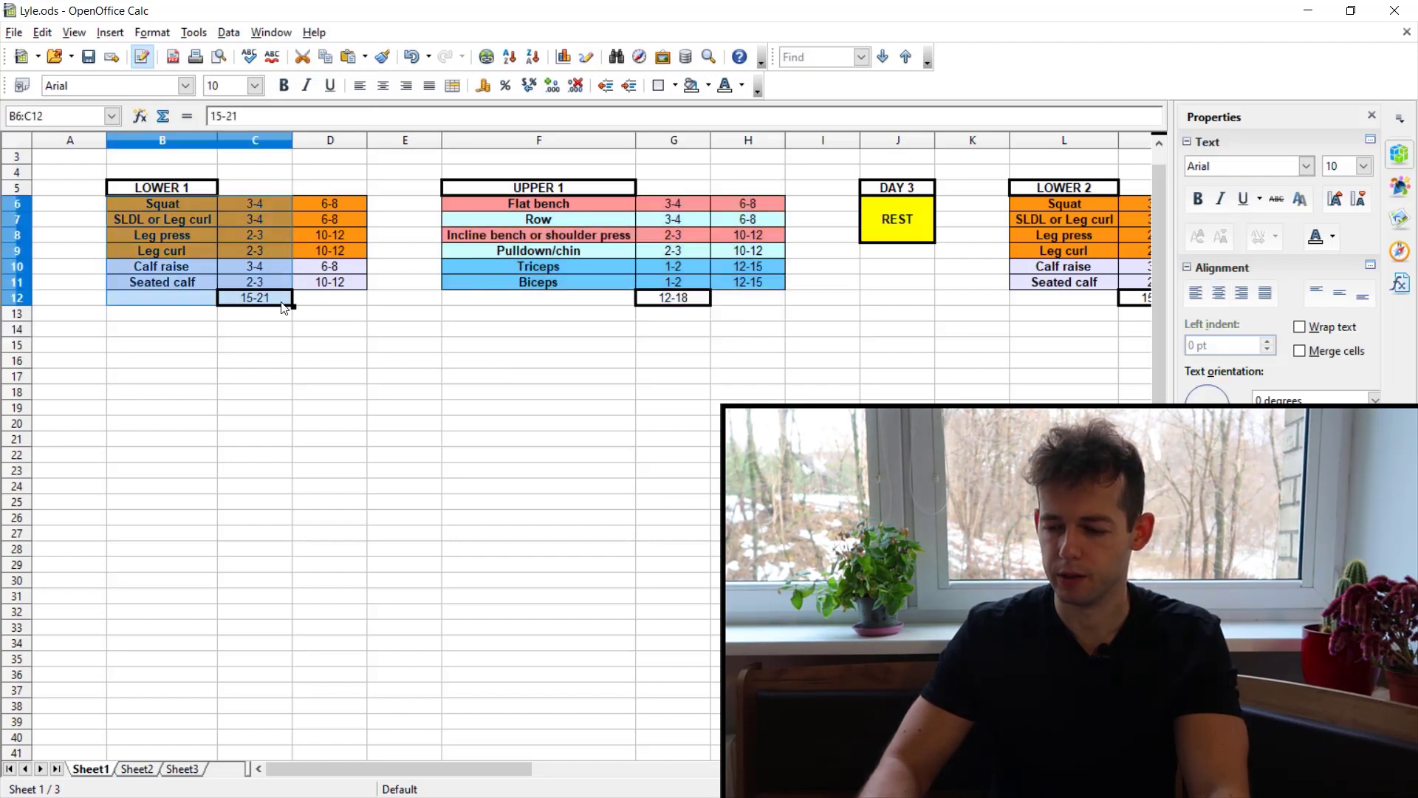
left_click(688, 303)
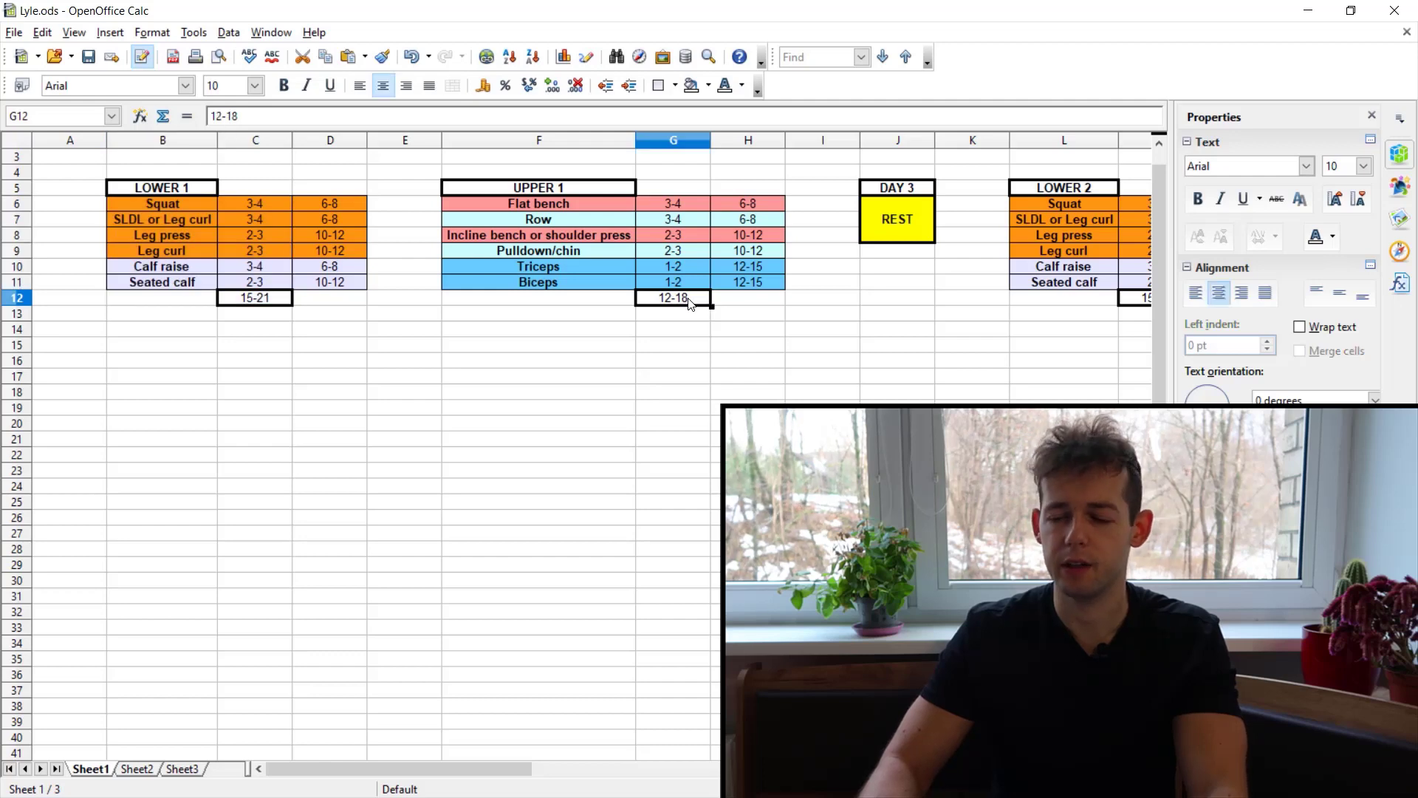
Move across row 7 past the Lower 2, Upper 2 and rest days to the muscle group sets table in columns X to AA.
left_click(624, 224)
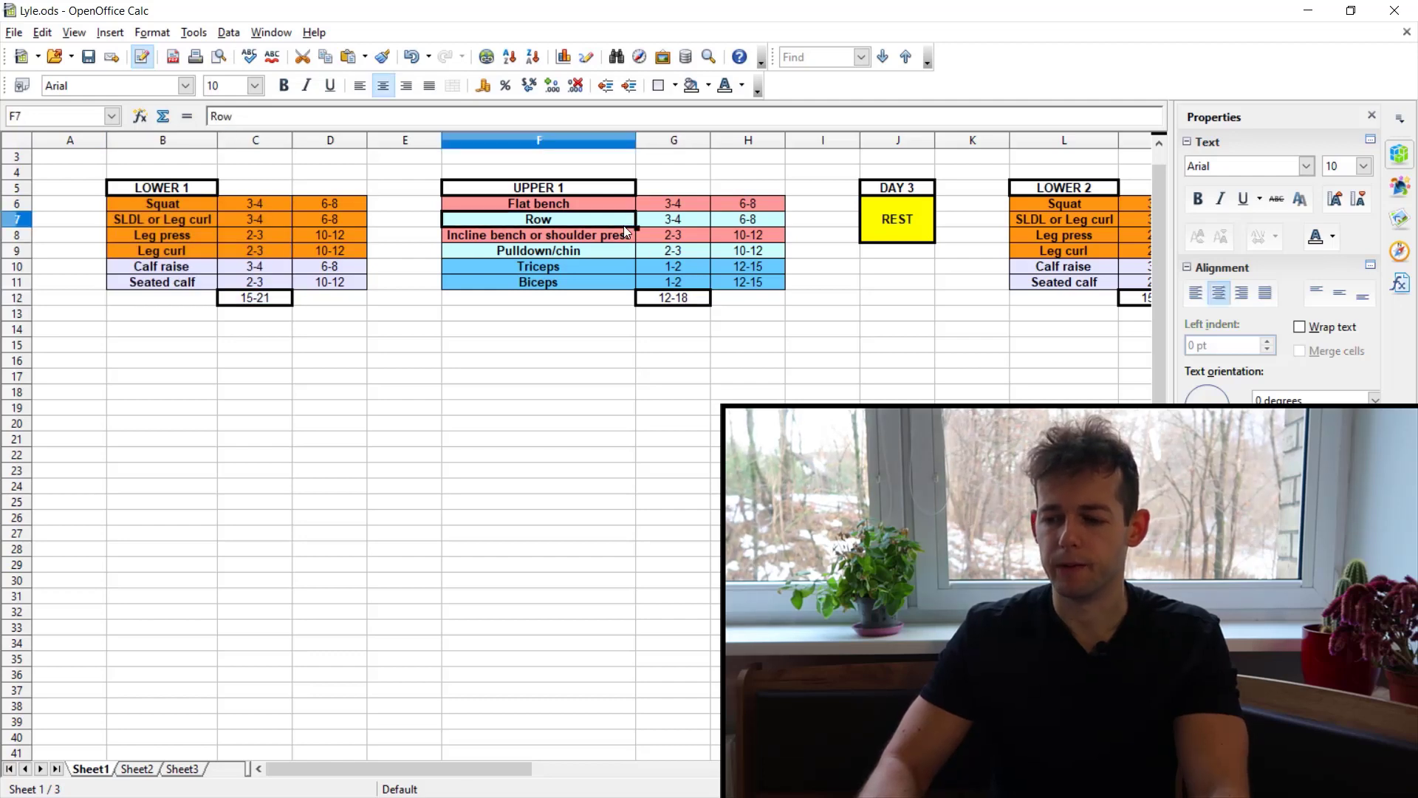
key("Right")
key("Right")
key("Right")
key("Right")
key("Right")
key("Right")
key("Right")
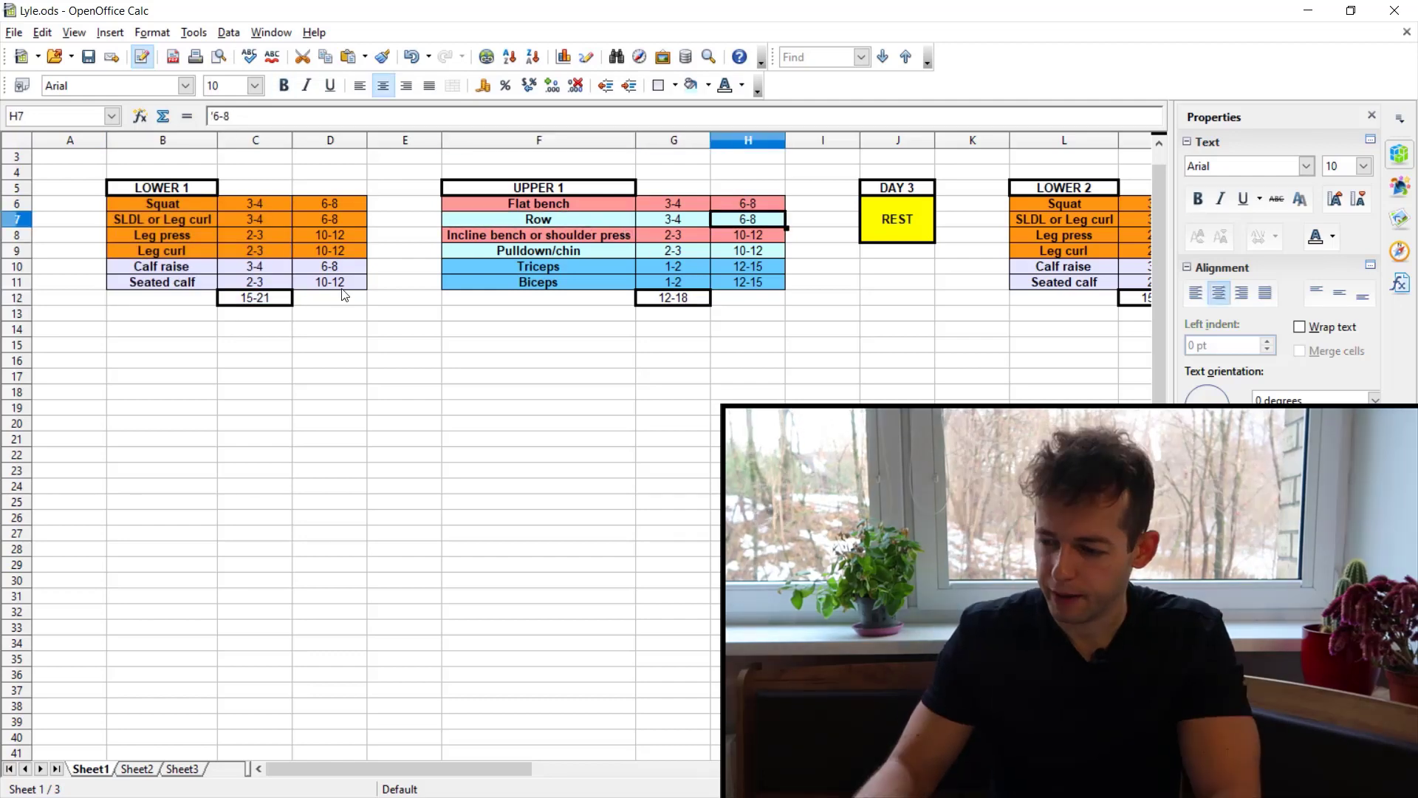
key("Right")
key("Right")
key("Right")
key("Right")
key("Right")
key("Right")
key("Right")
key("Right")
key("Right")
key("Right")
key("Right")
key("Right")
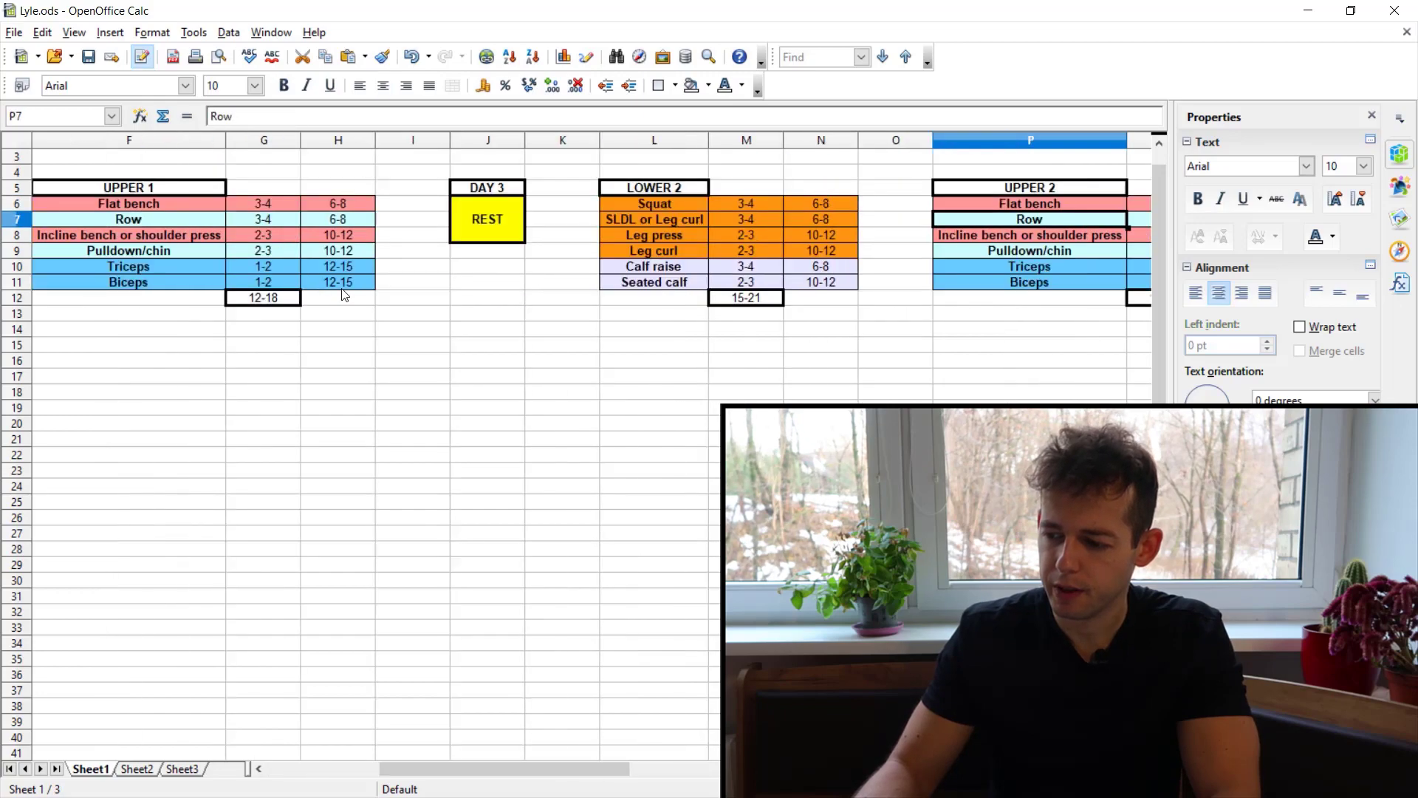
key("Right")
key("Right")
key("Right")
key("Right")
key("Right")
key("Right")
key("Right")
key("Right")
key("Right")
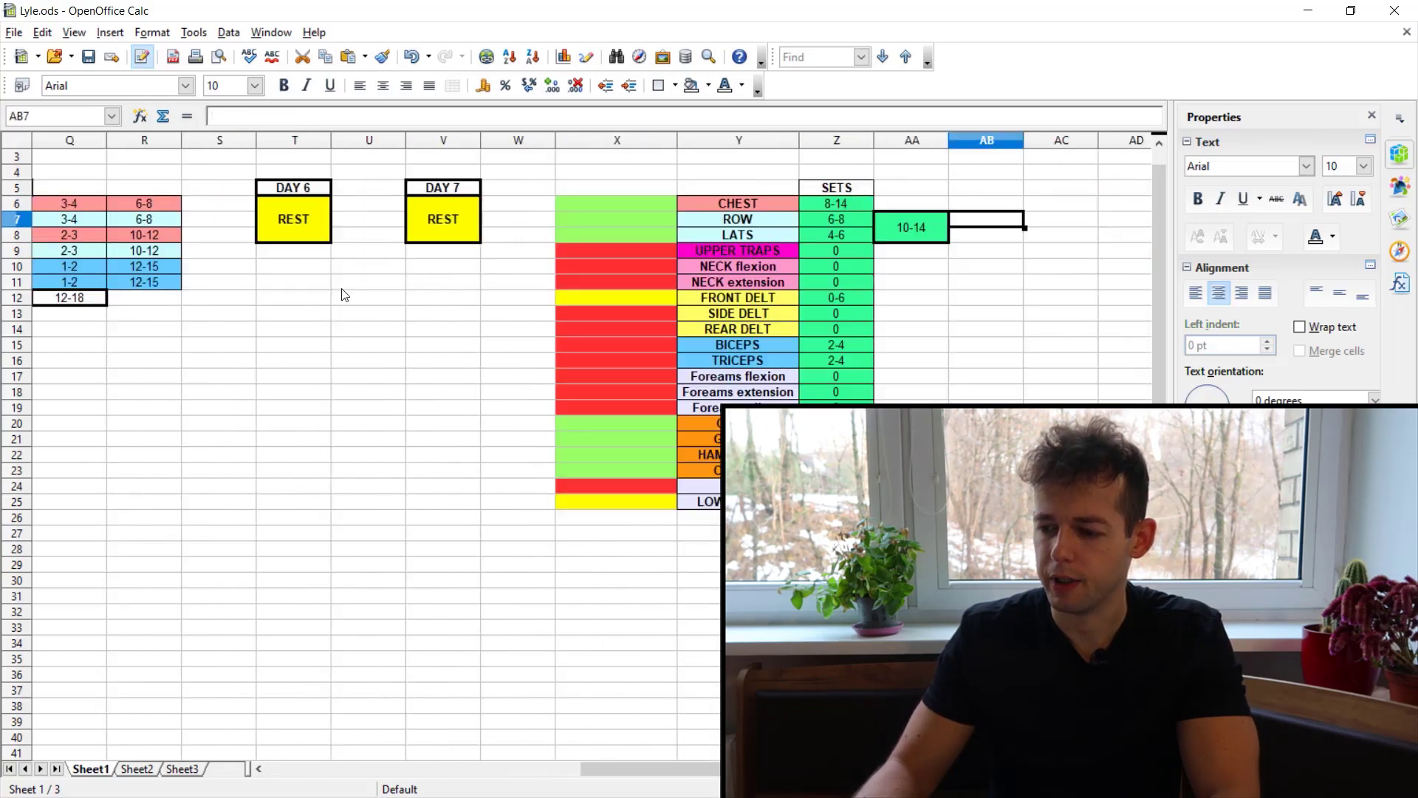
key("Right")
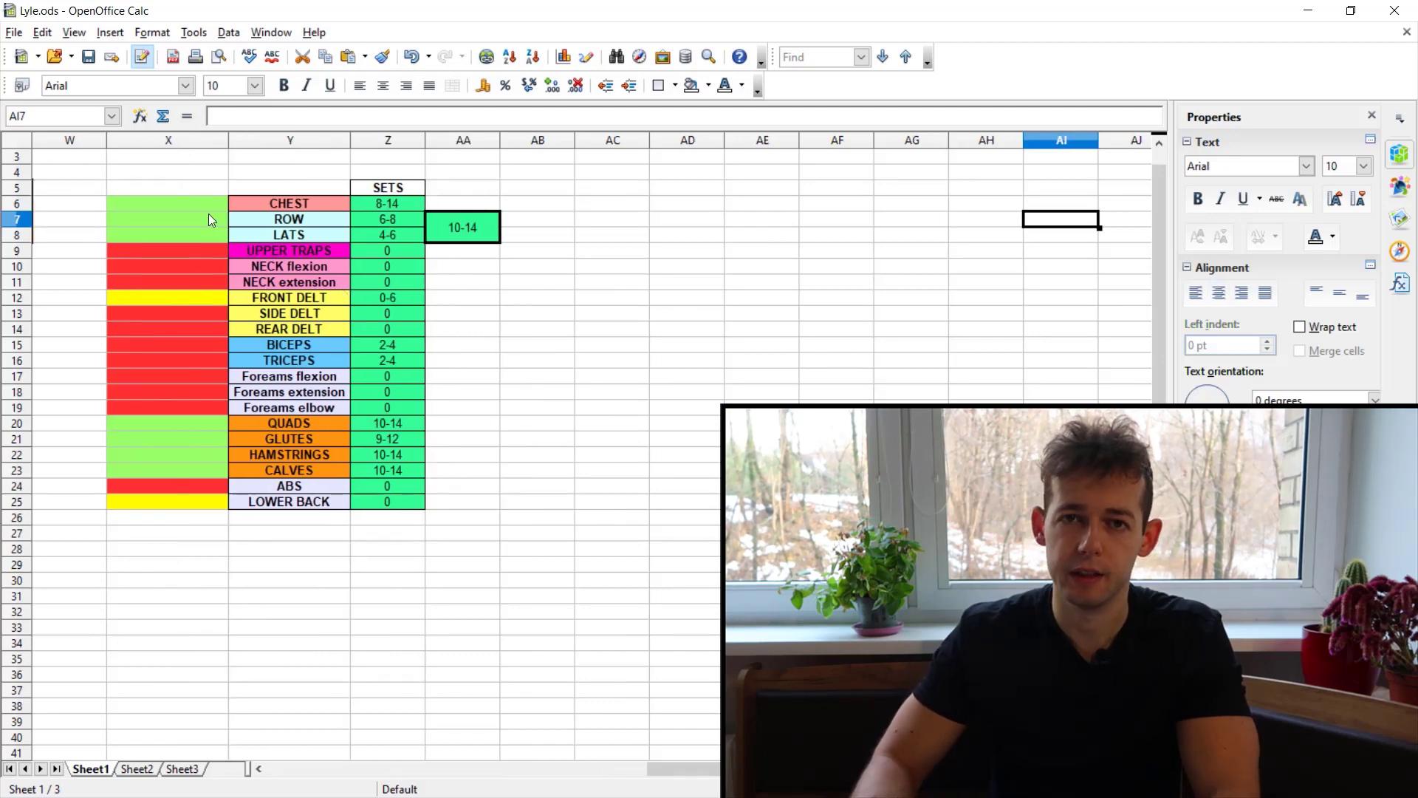
Highlight the whole muscle group sets table, followed by the chest entry and the row and lats entries with their colour ratings.
left_click_drag(339, 203, 458, 504)
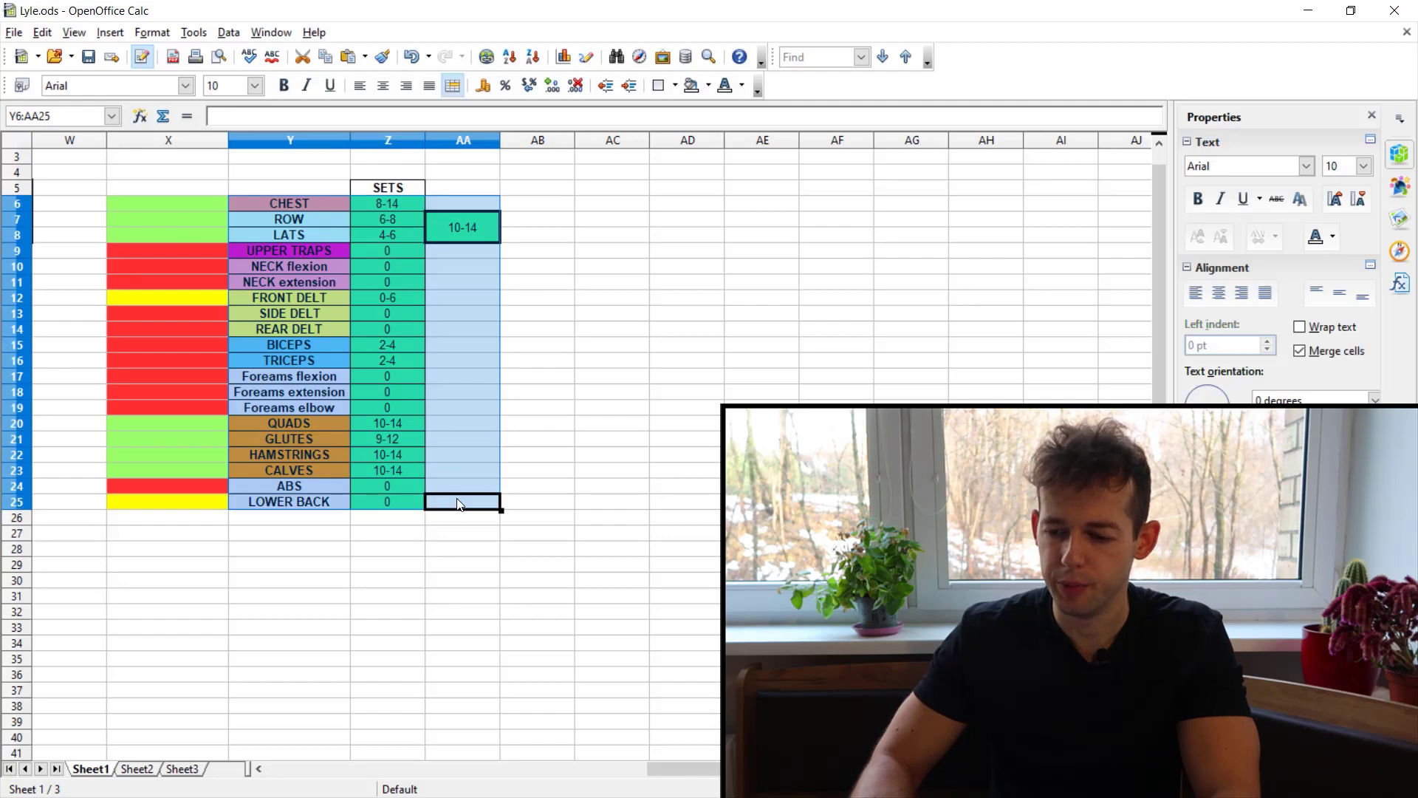
left_click(438, 387)
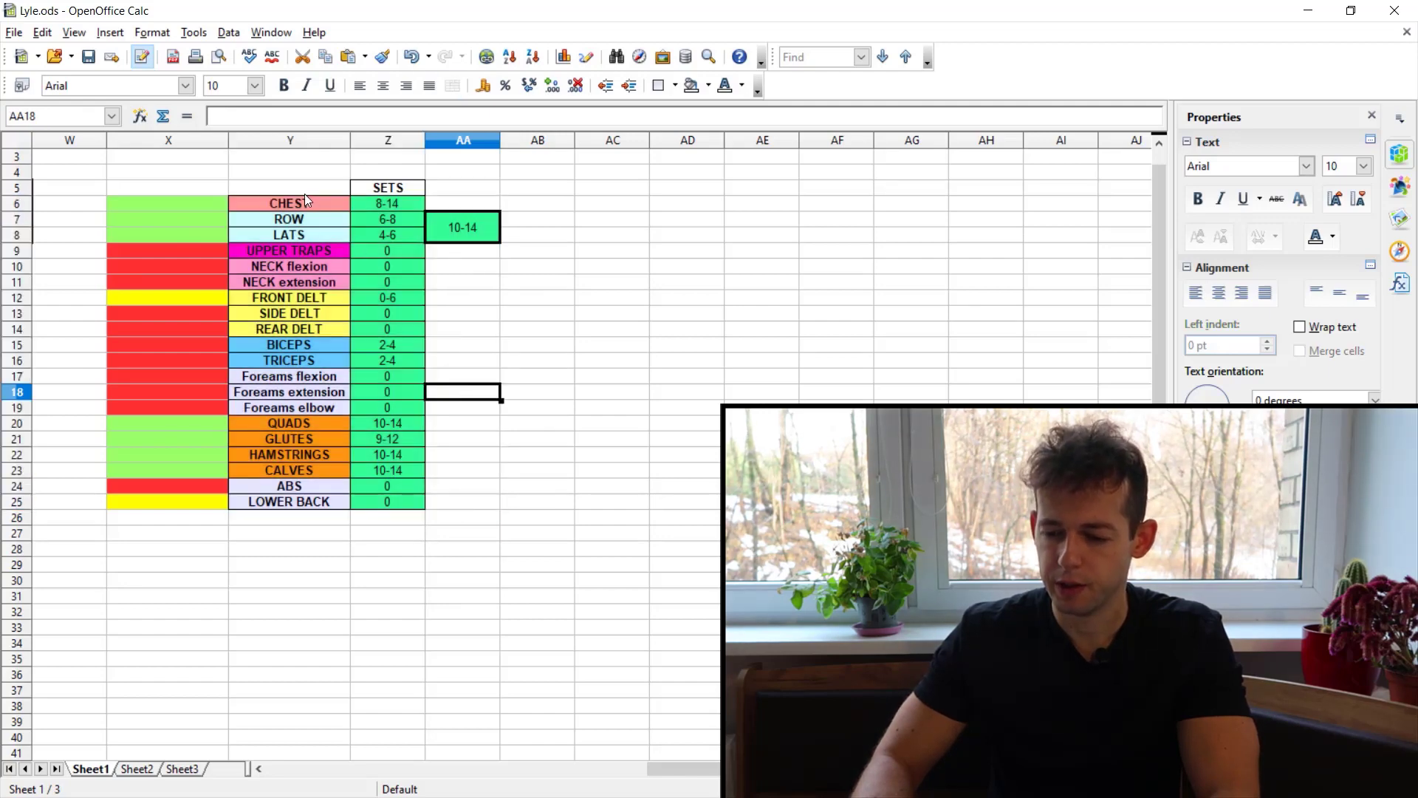
left_click_drag(331, 202, 379, 210)
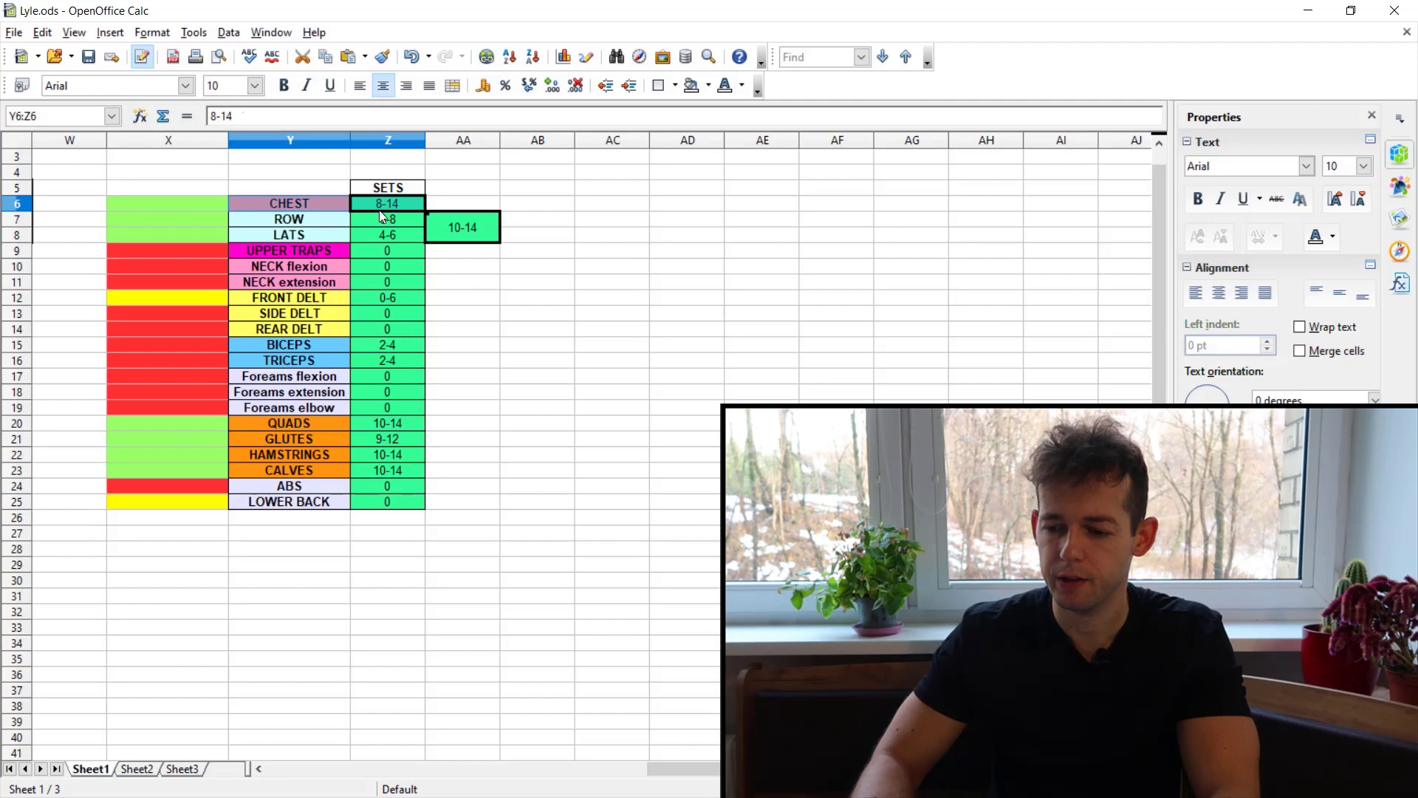
left_click(202, 209)
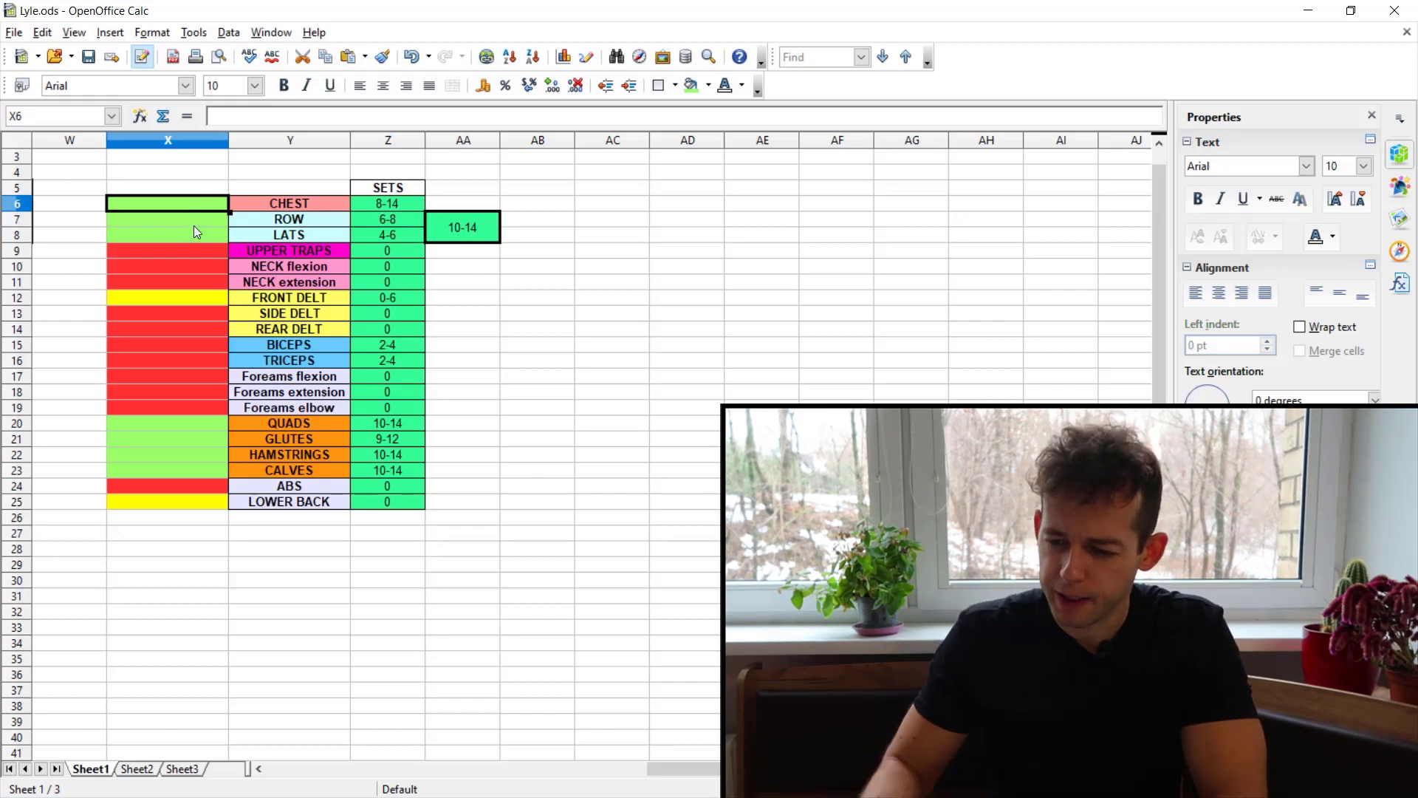
left_click_drag(194, 220, 361, 233)
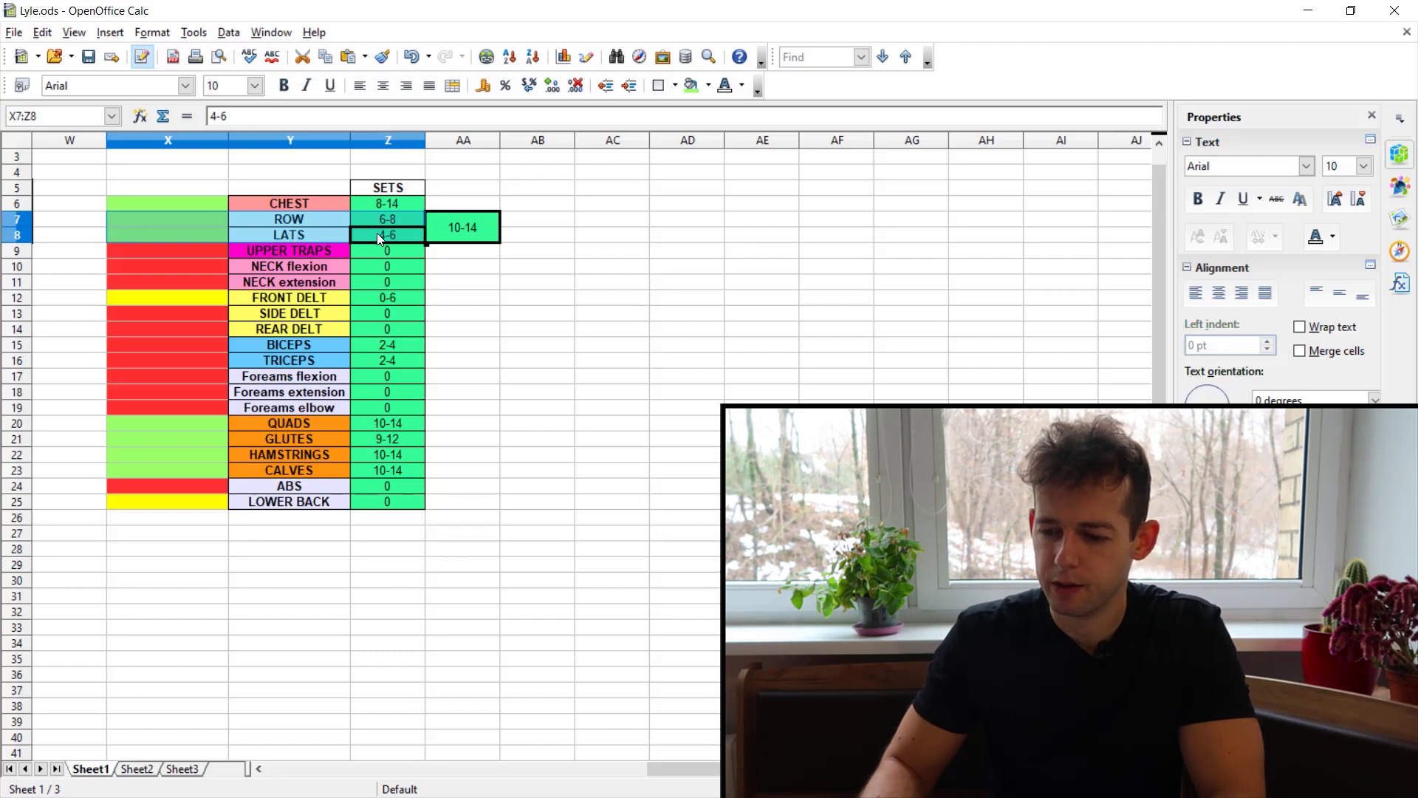
Point out the row entry and the combined row and lats set range, and highlight both muscle rows with their ratings.
left_click(322, 222)
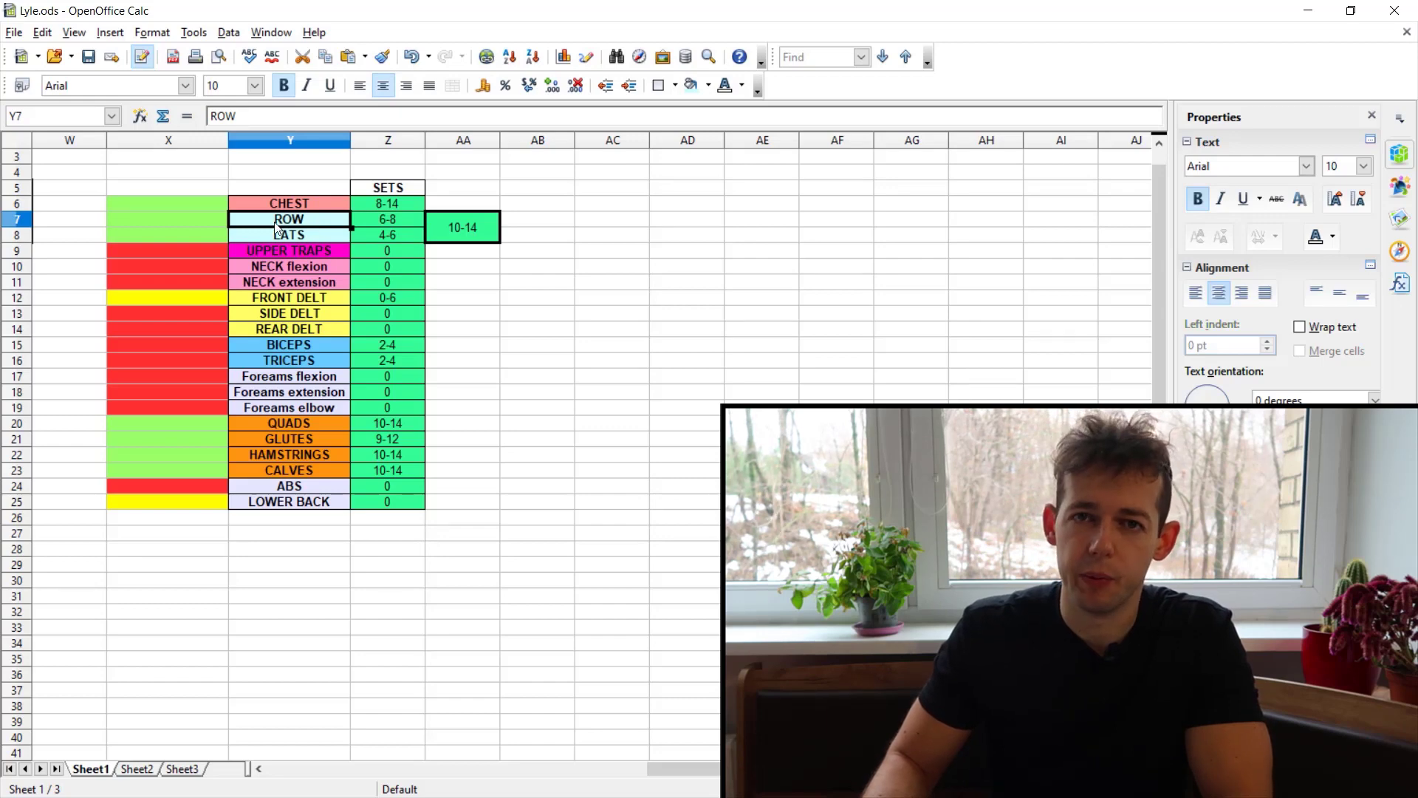
left_click(468, 224)
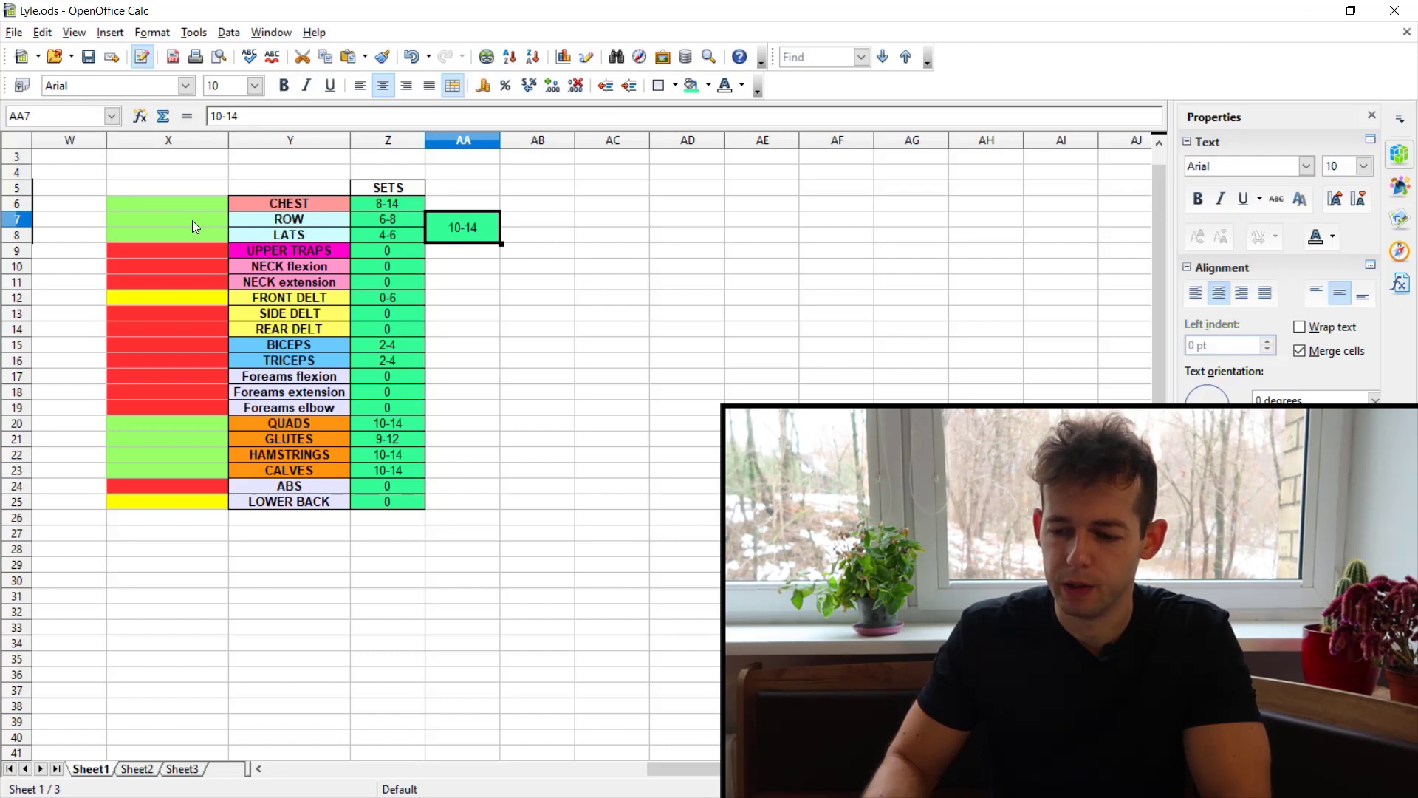
left_click_drag(193, 221, 431, 233)
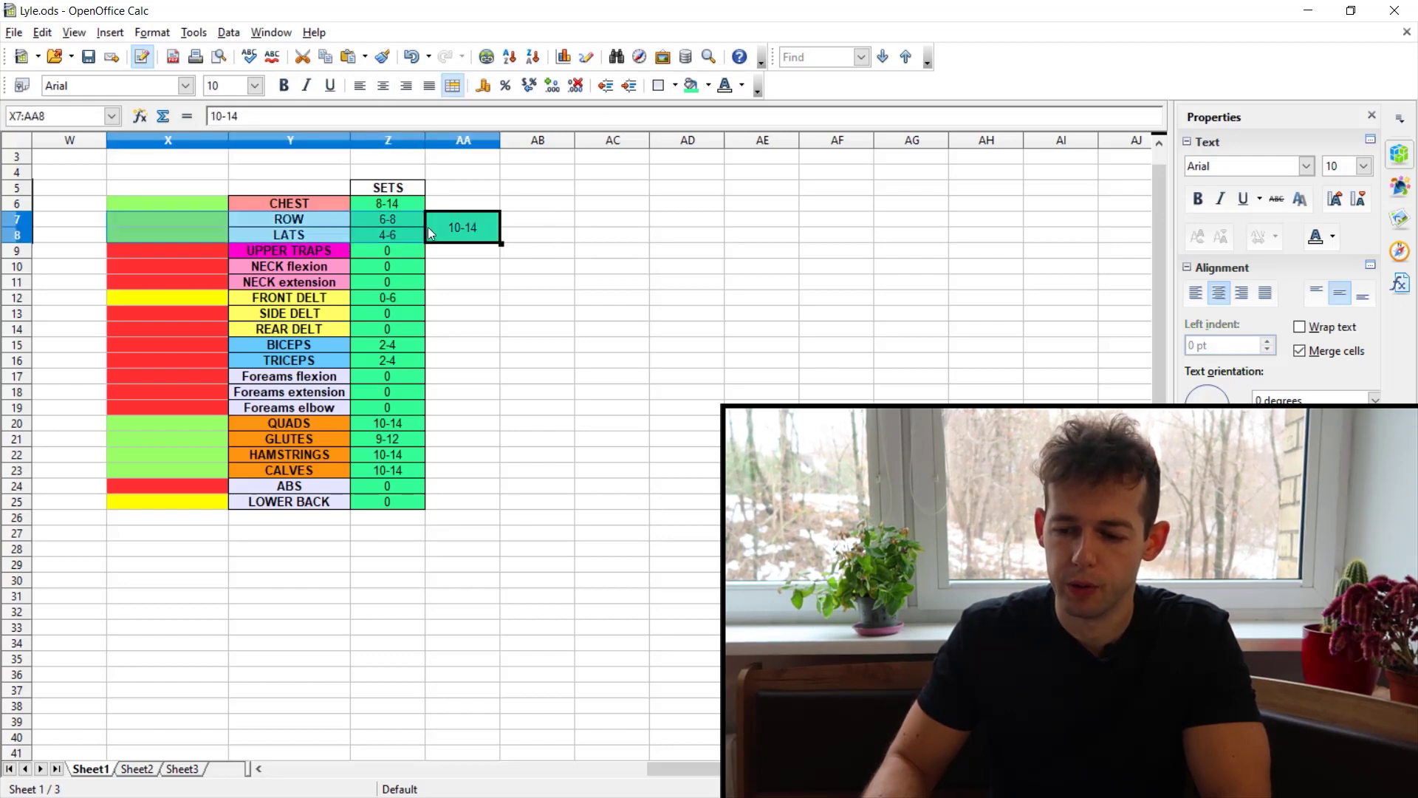
Highlight the colour ratings from upper traps to forearms elbow and move through the upper traps and neck rows.
left_click_drag(165, 251, 178, 410)
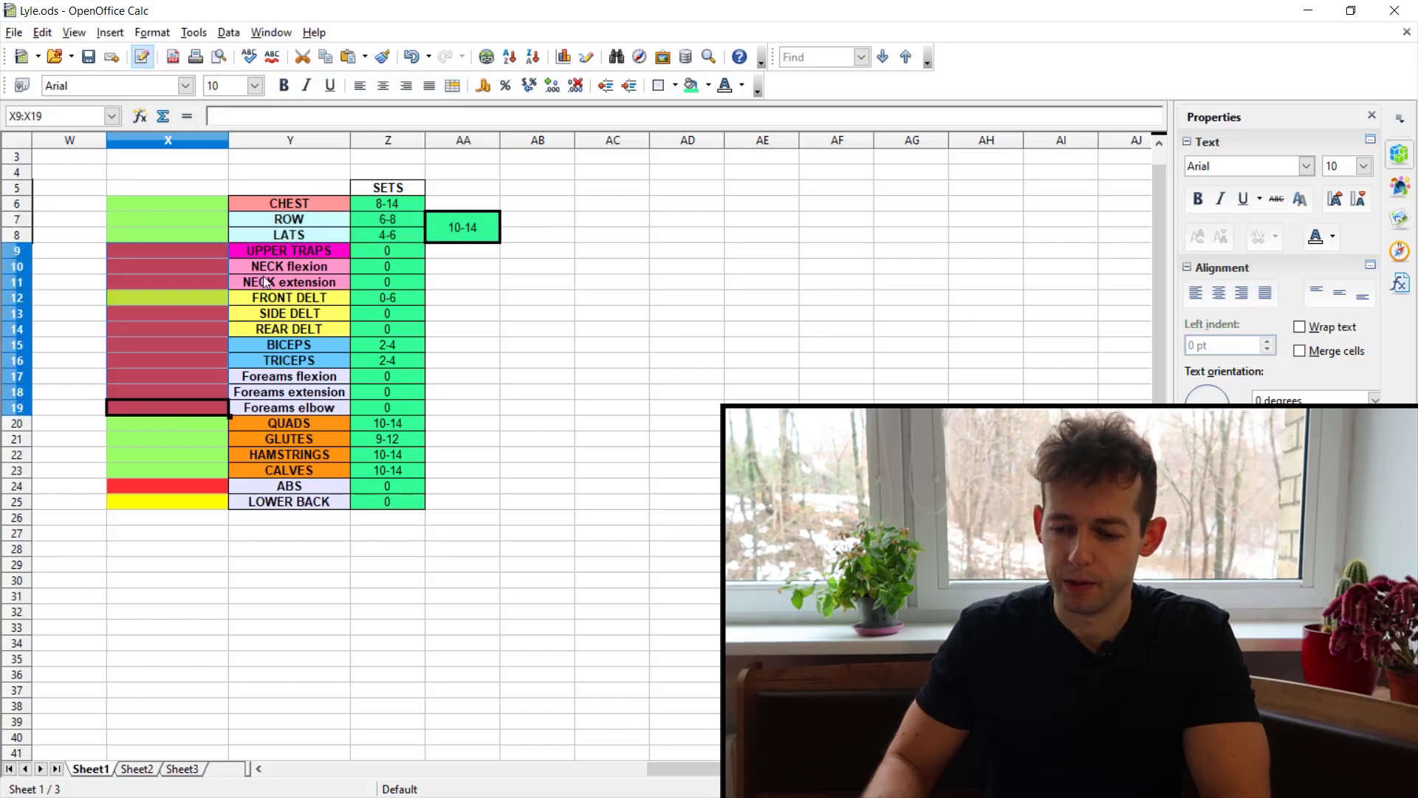
left_click(250, 251)
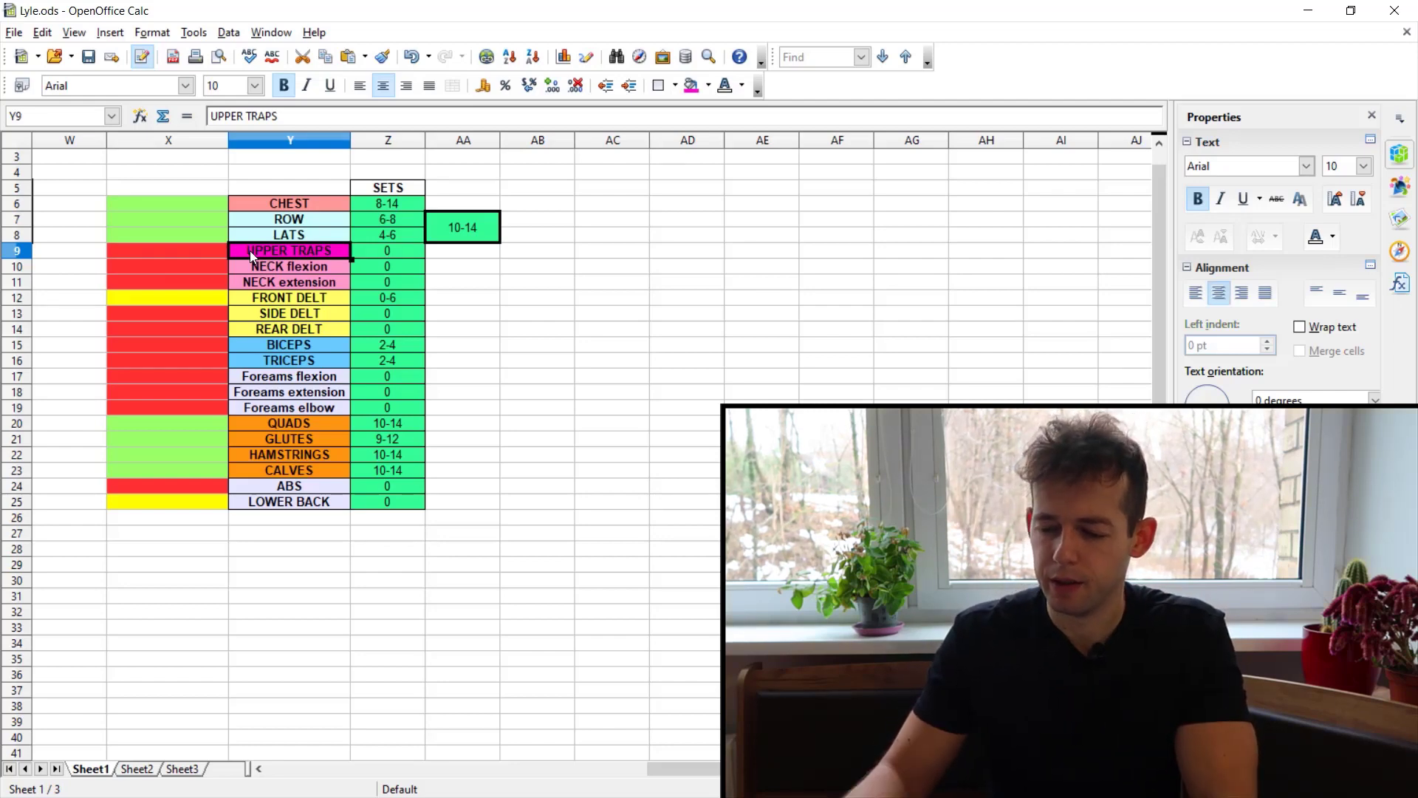
key("Down")
key("Left")
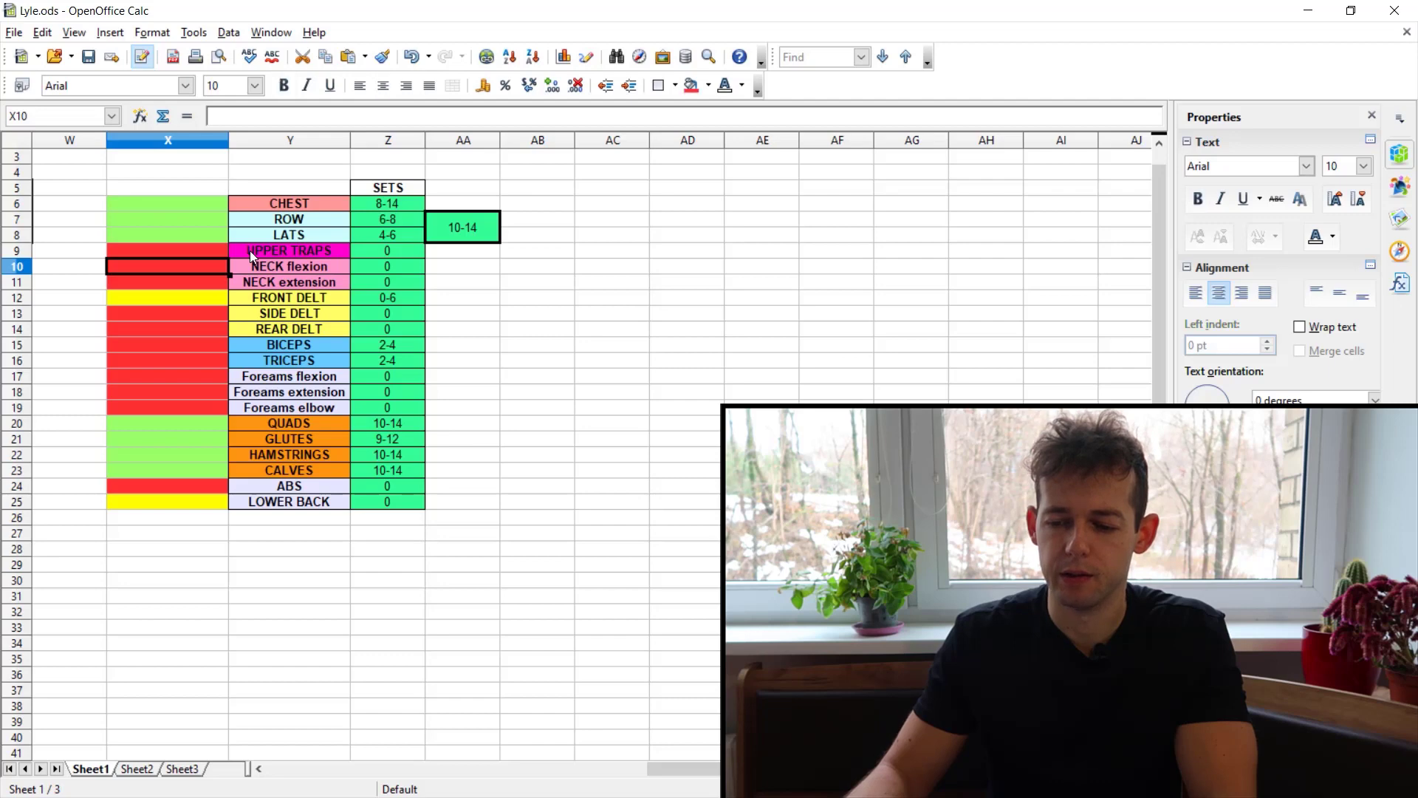
key("Down")
key("Right")
key("Right")
key("Right")
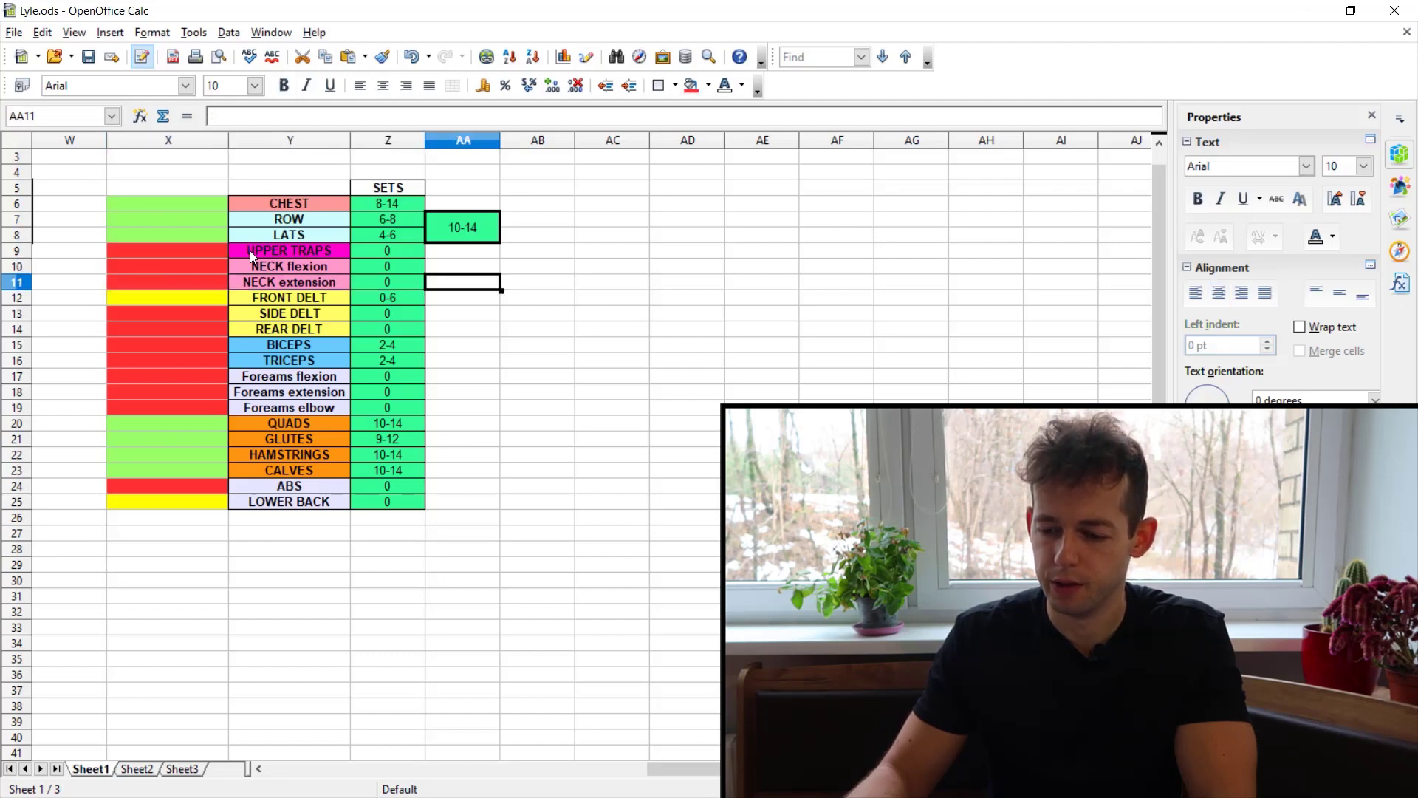
Examine the front delt row's rating and set range, comparing it with the sets column from chest to calves.
key("Left")
key("Down")
key("Left")
key("Left")
key("Right")
key("Right")
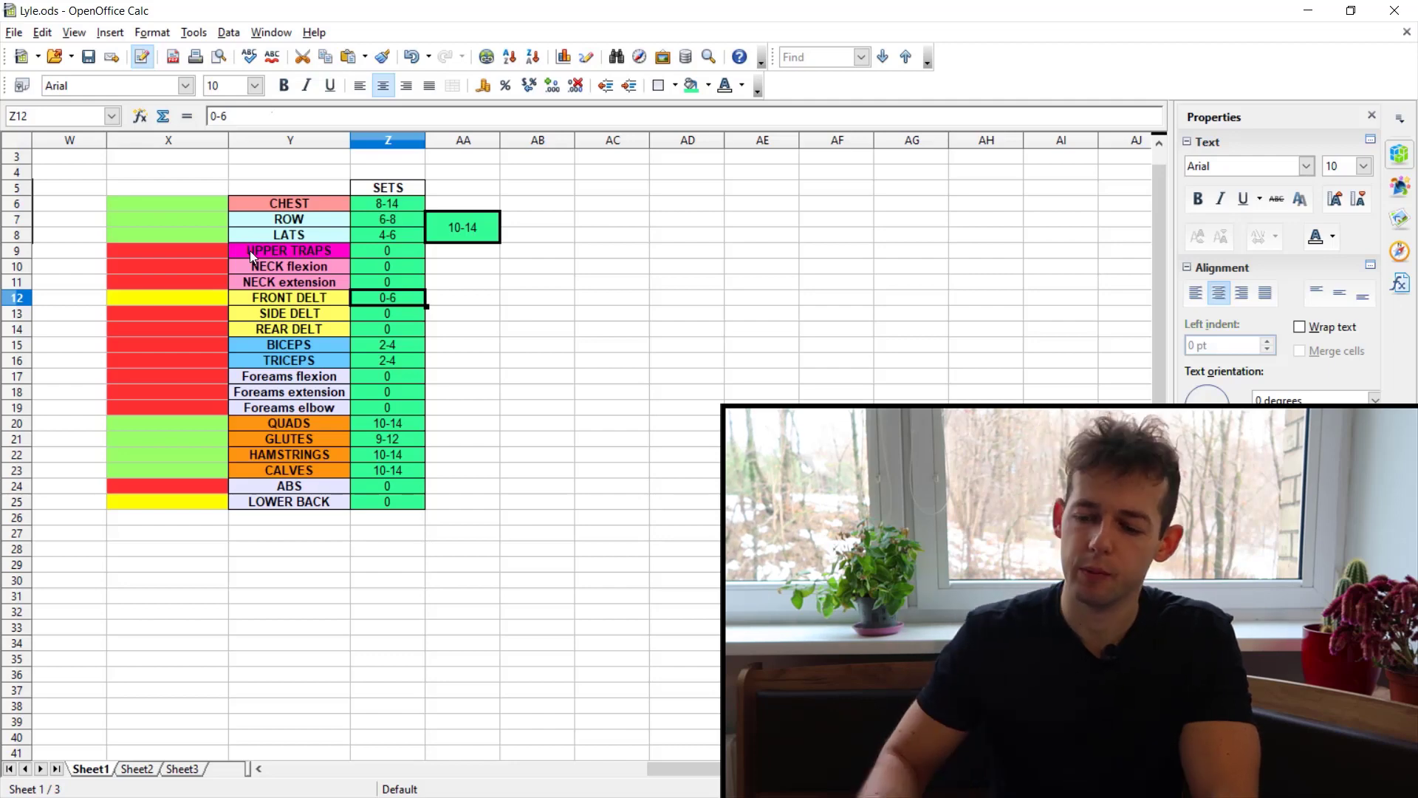
left_click_drag(381, 204, 383, 471)
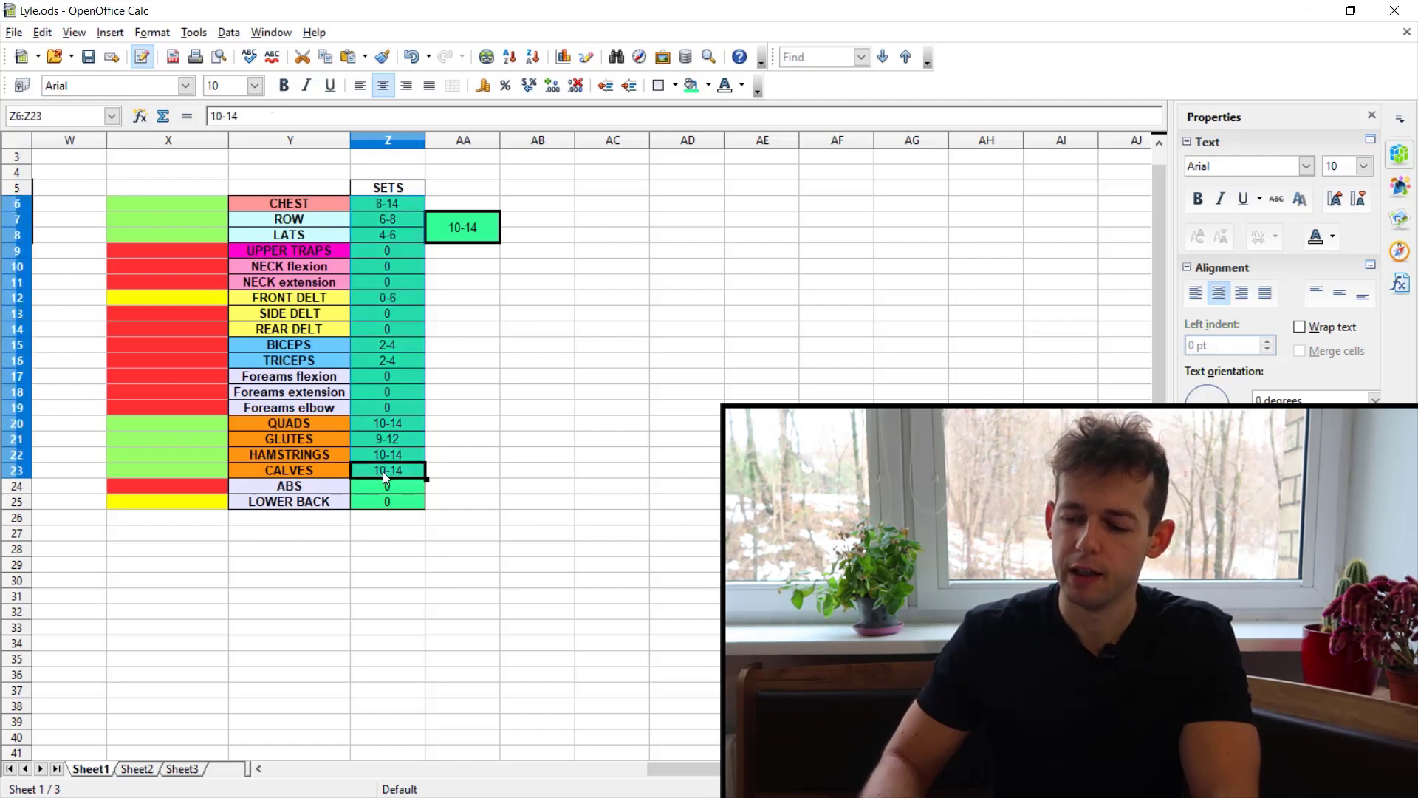
left_click(374, 293)
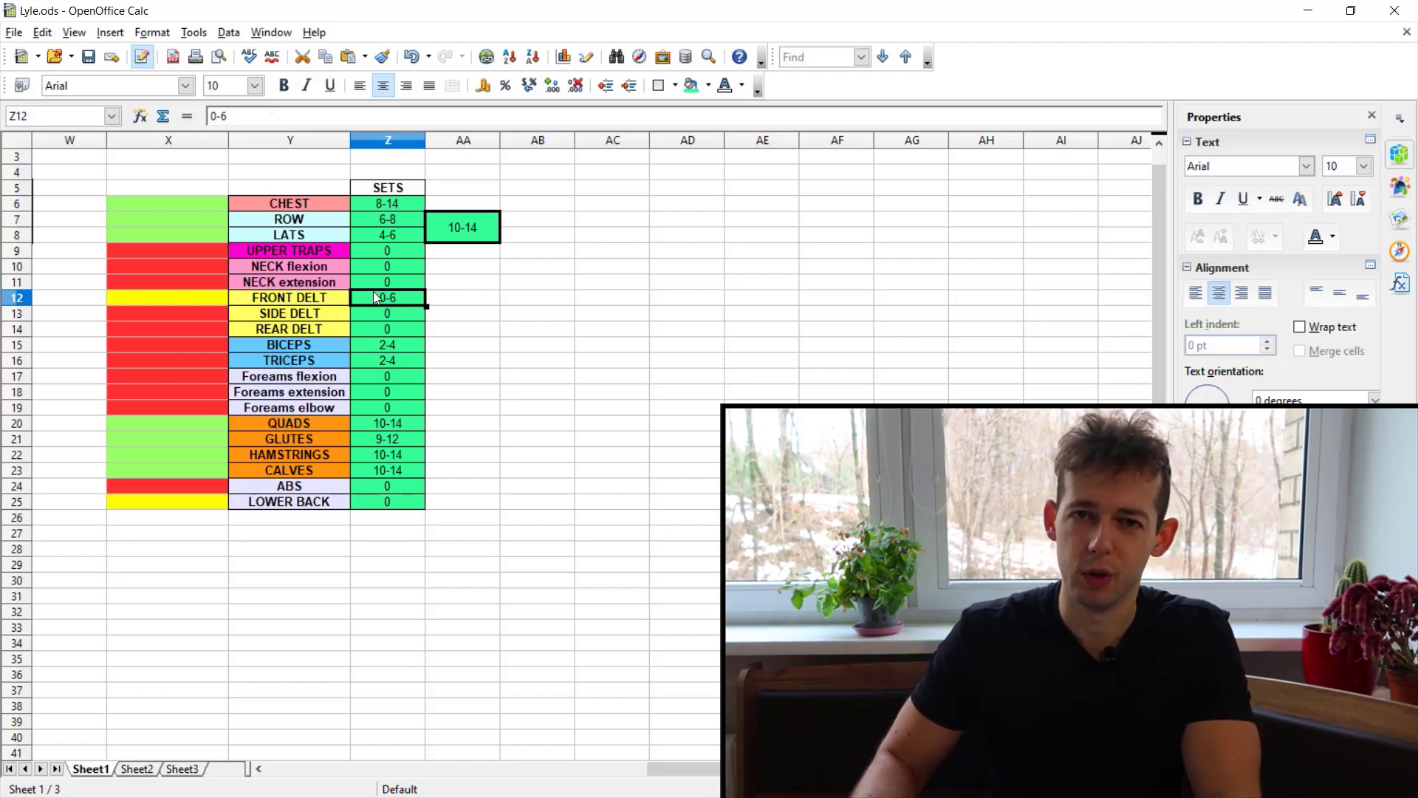
Point out the side and rear delt entries and highlight the biceps, triceps and forearm rows with their sets.
left_click(281, 318)
left_click(278, 332)
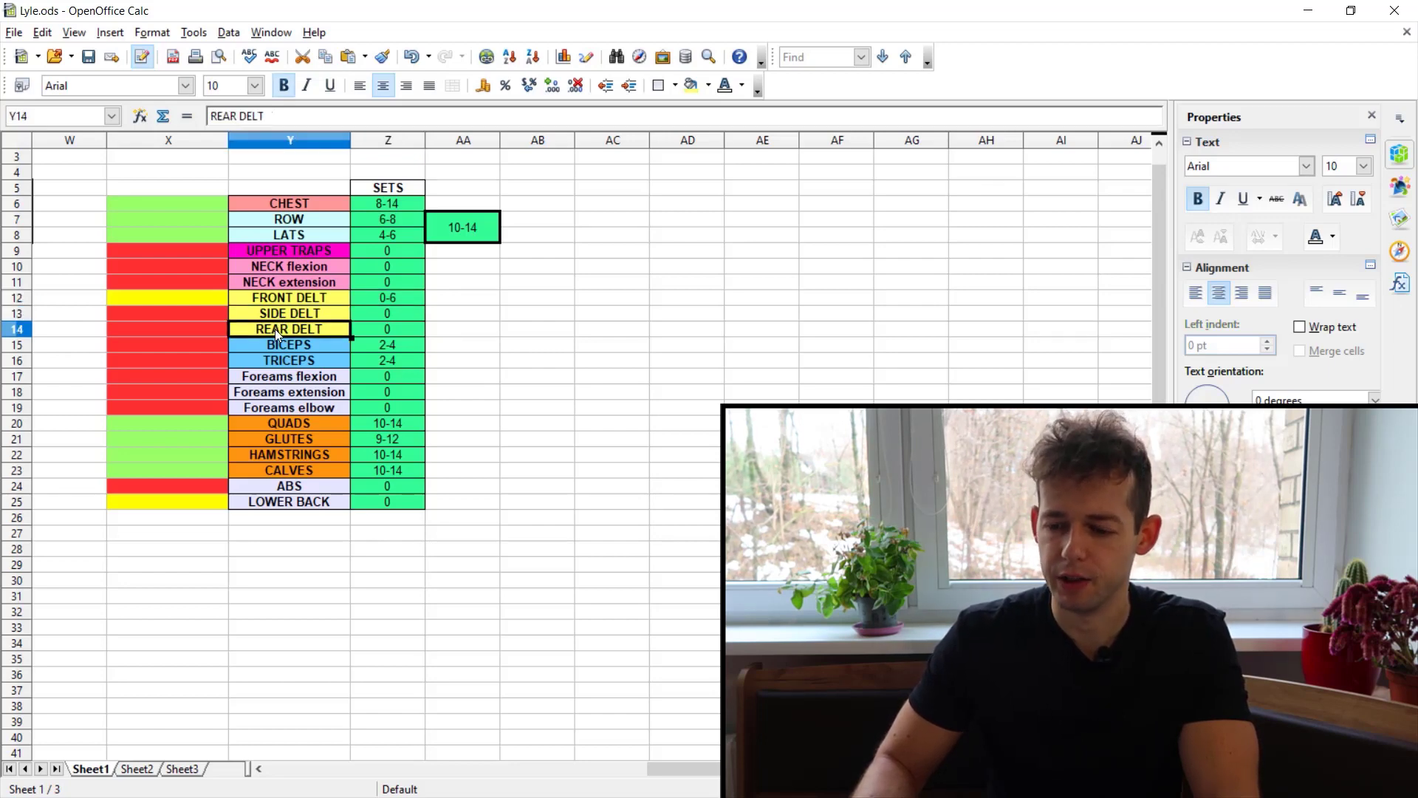
left_click_drag(213, 344, 388, 368)
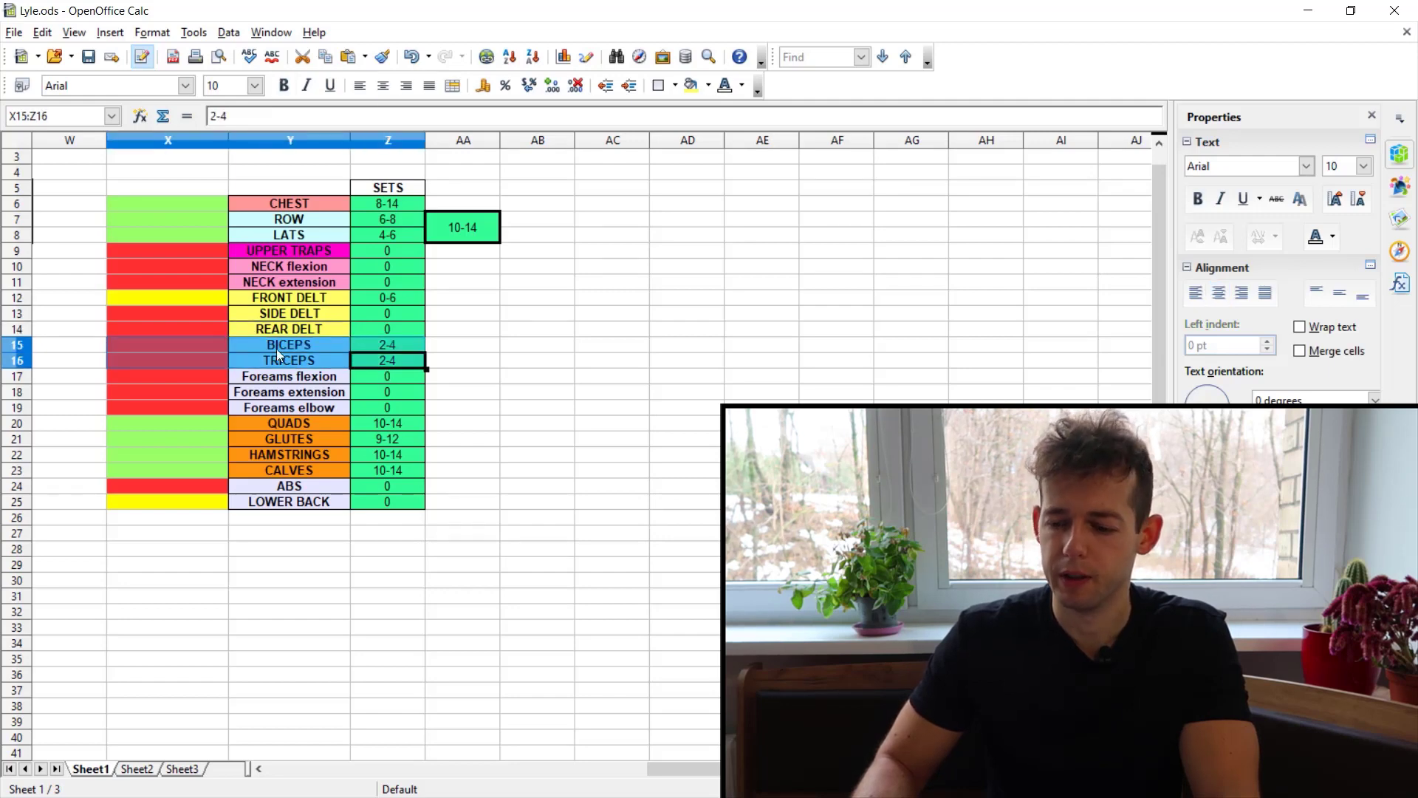
left_click(253, 349)
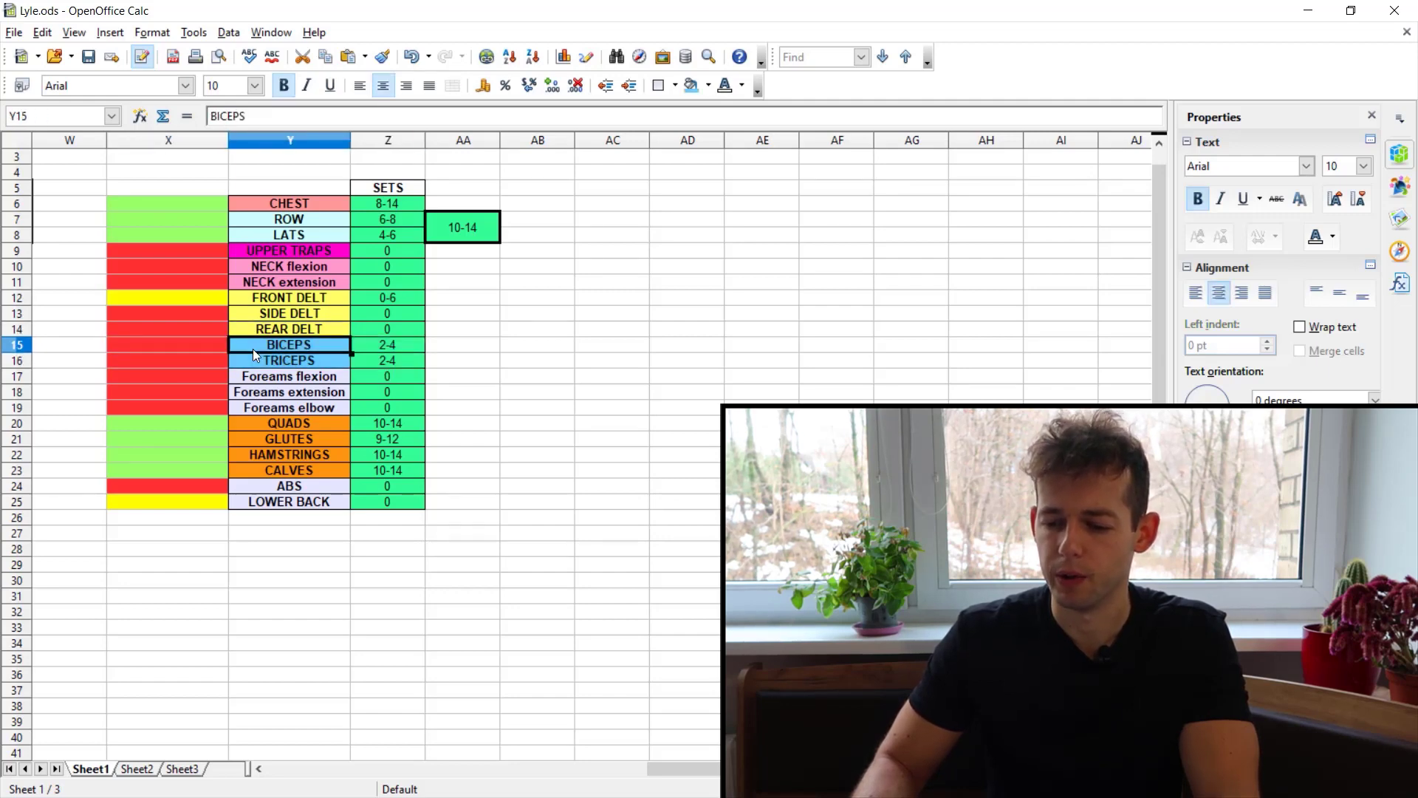
left_click(376, 344)
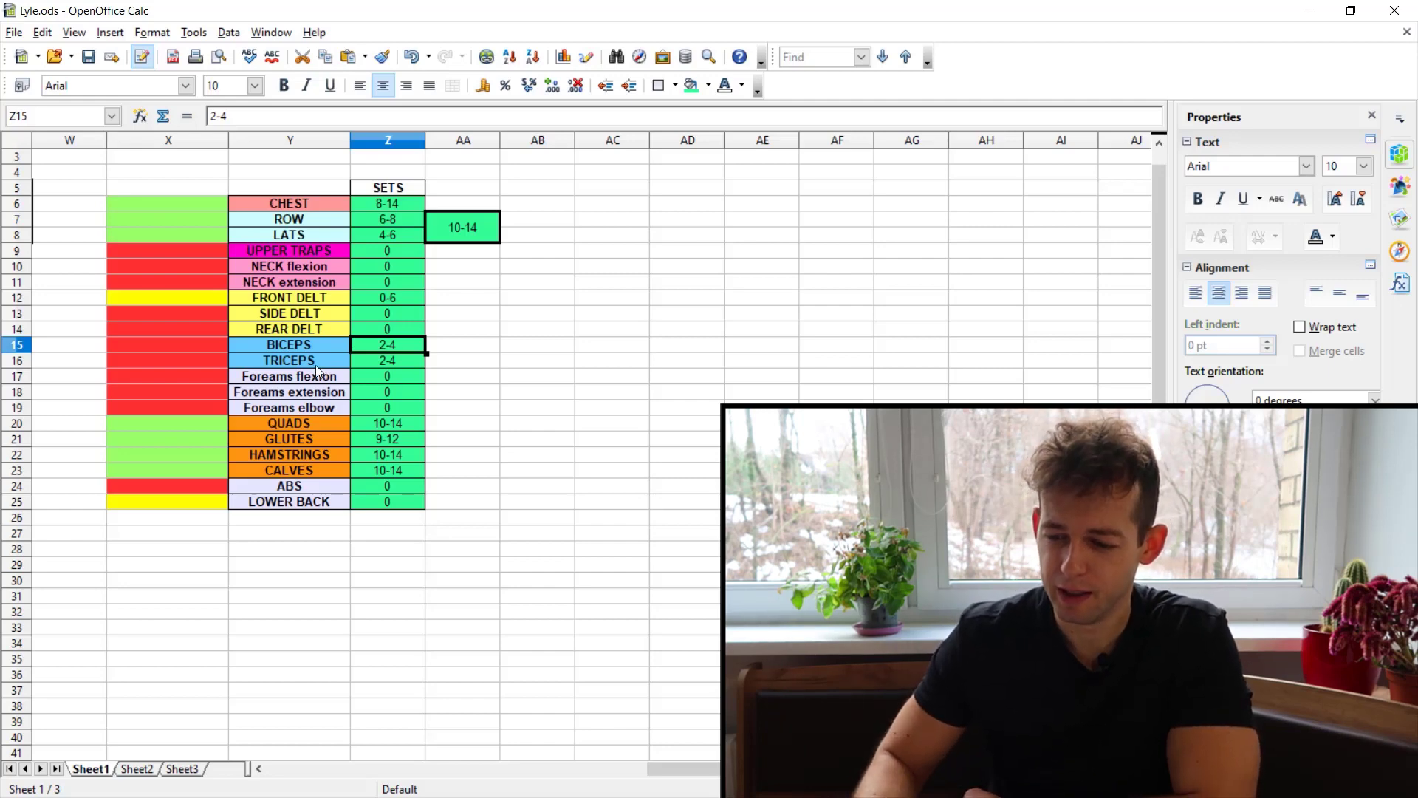
left_click_drag(282, 380, 385, 412)
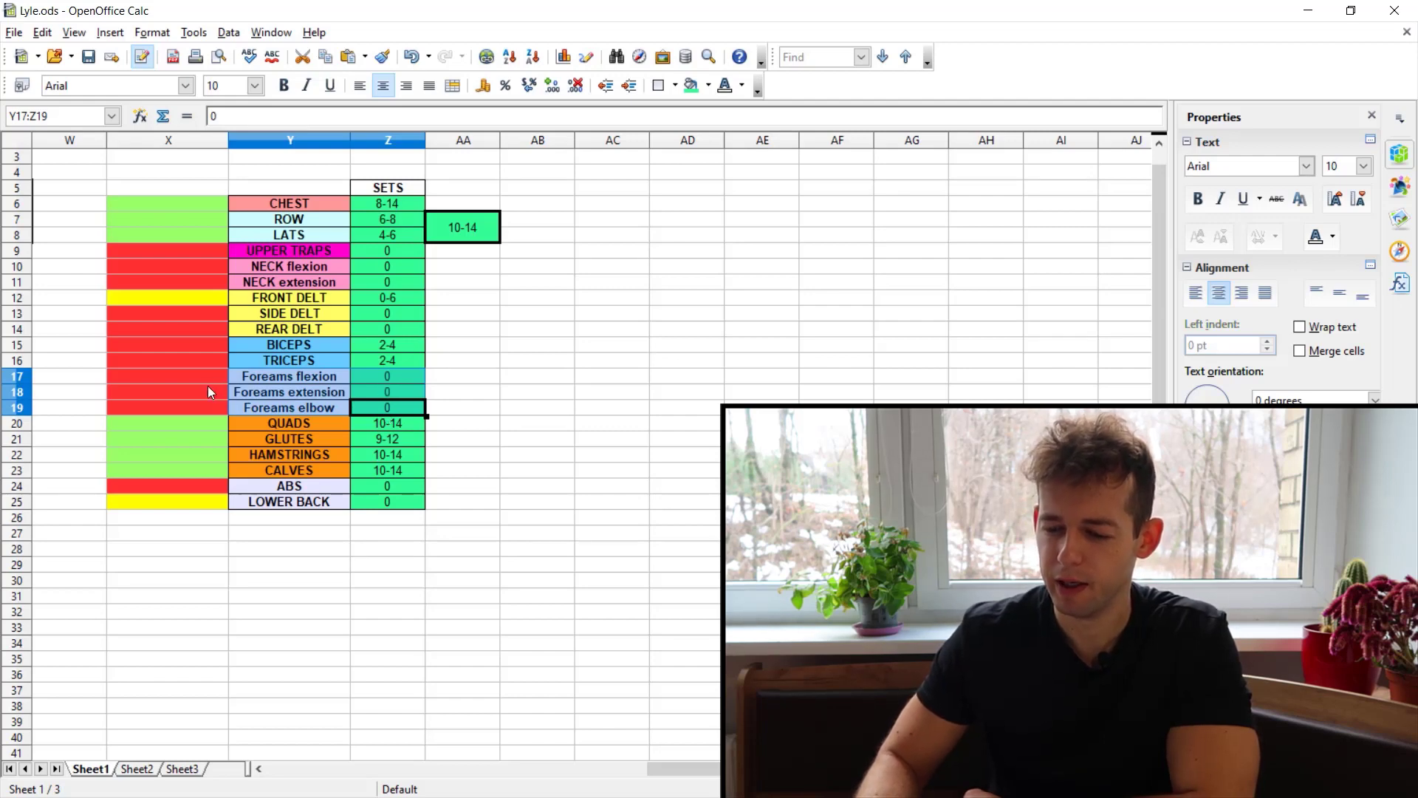
Go through the quads, glutes, hamstrings and calves entries, pointing out the set range of each leg muscle.
left_click(306, 424)
left_click(360, 427)
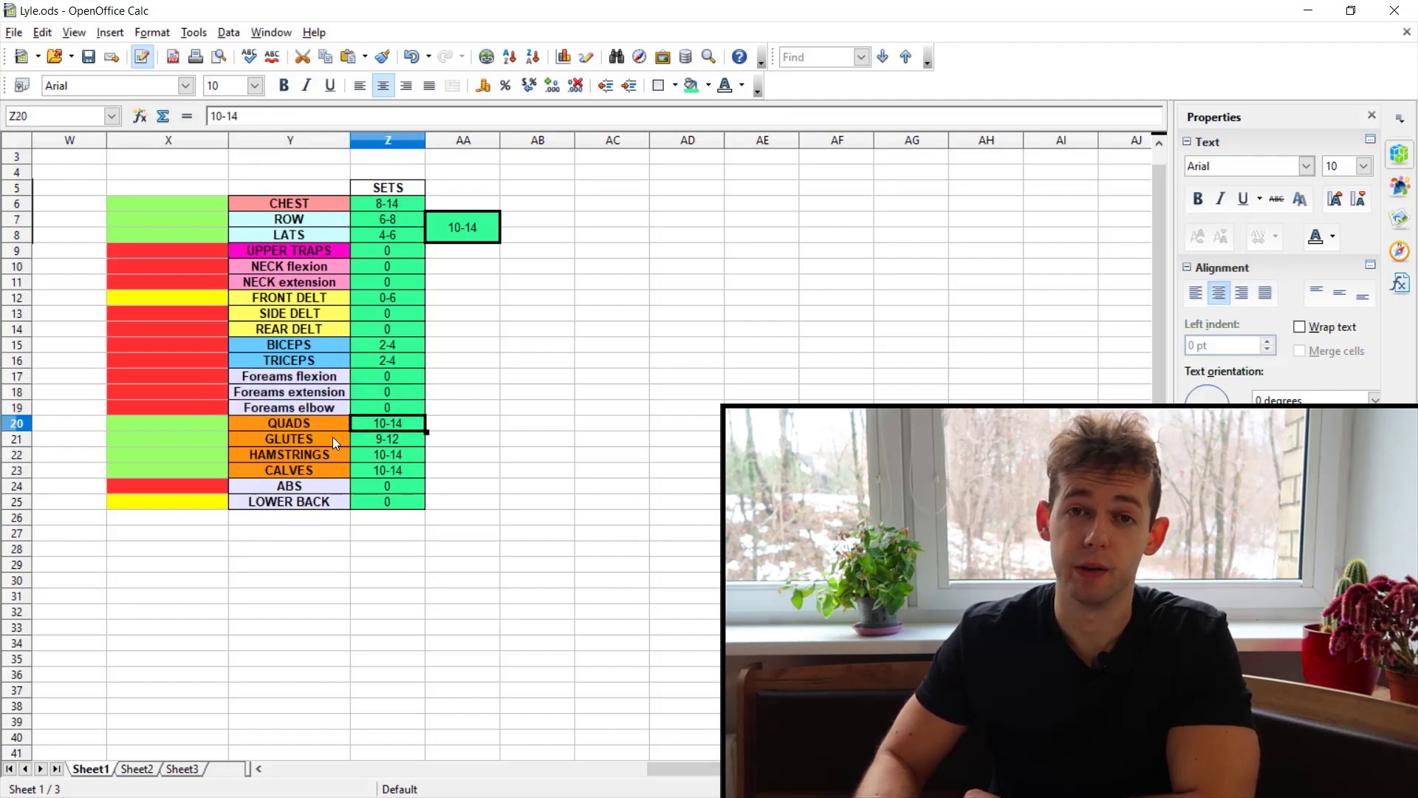
left_click(333, 437)
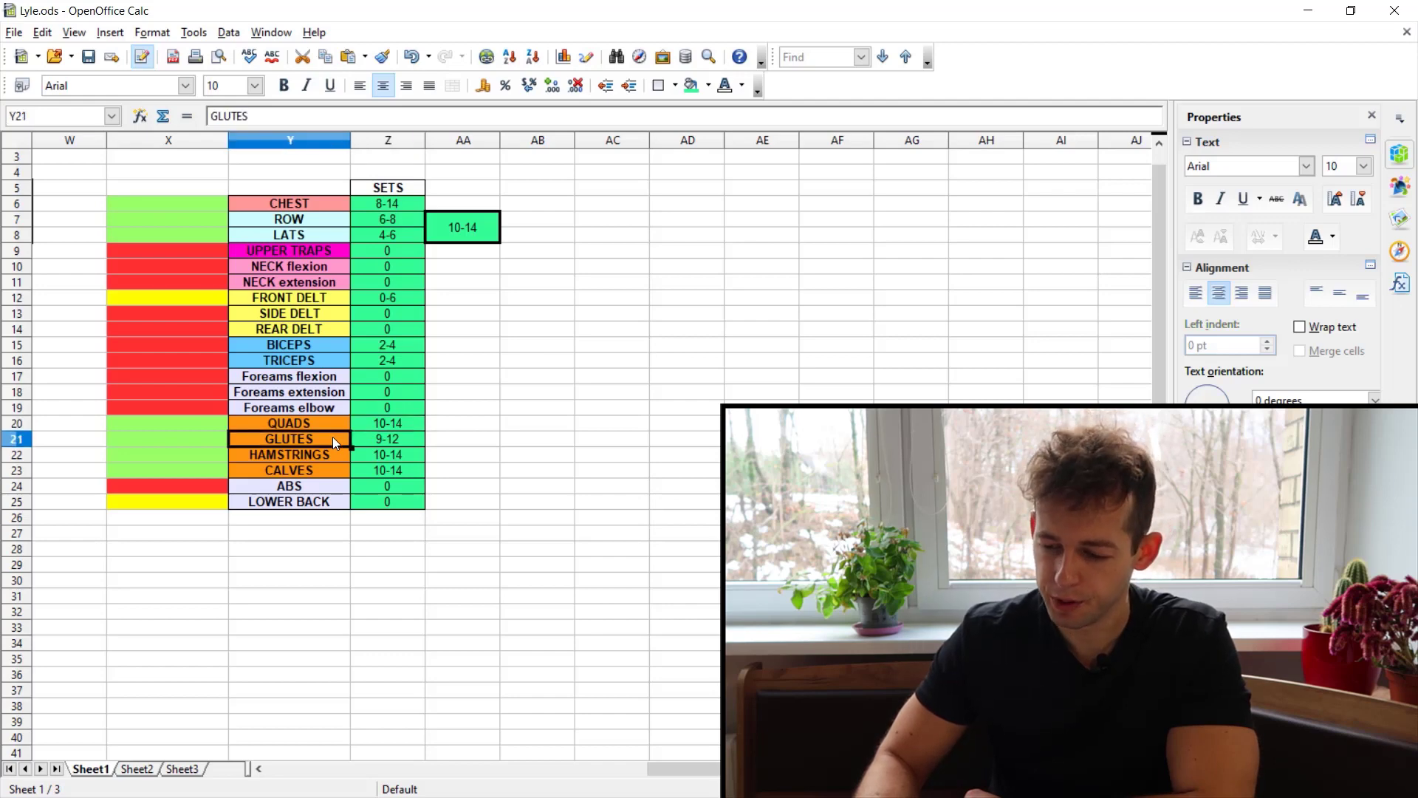
left_click(377, 441)
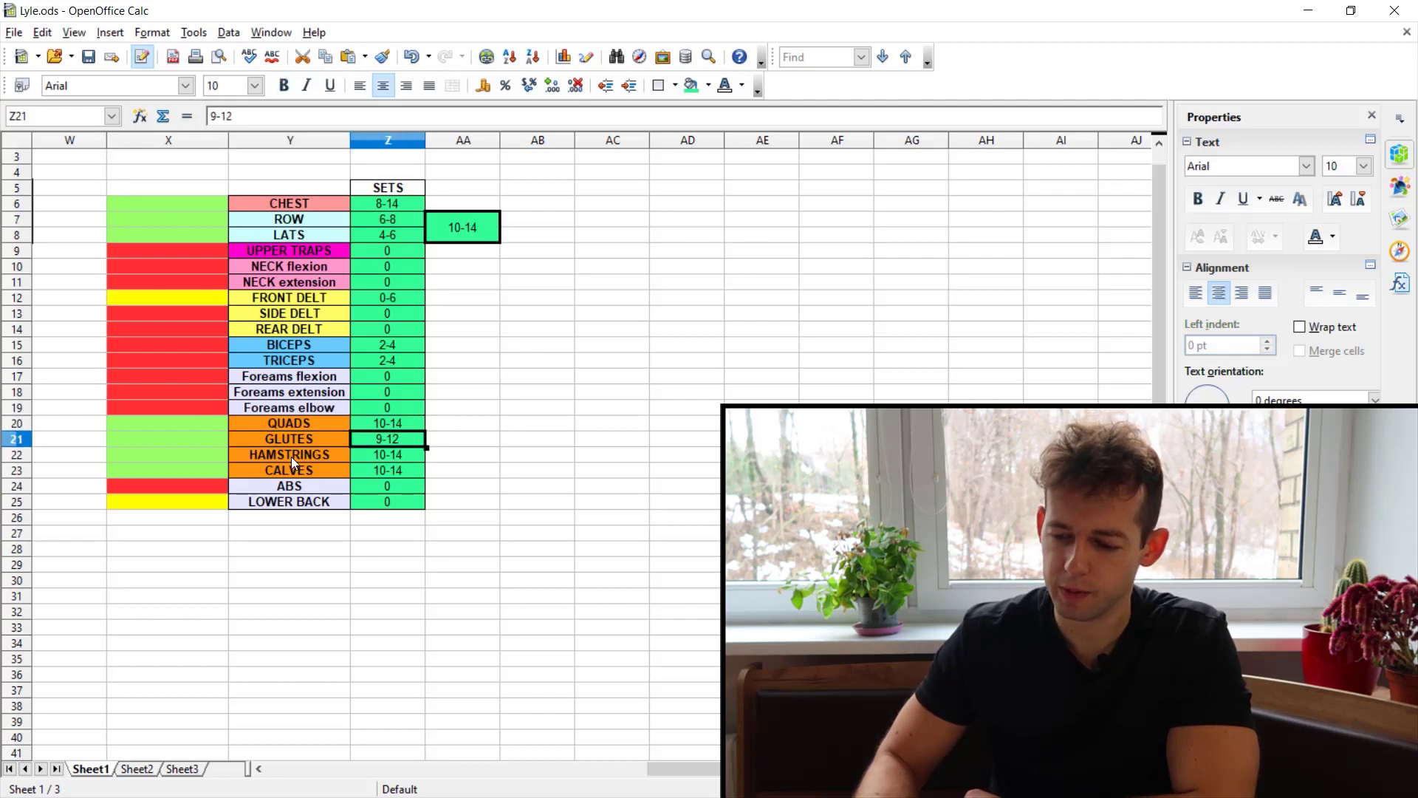
left_click(291, 456)
left_click(384, 459)
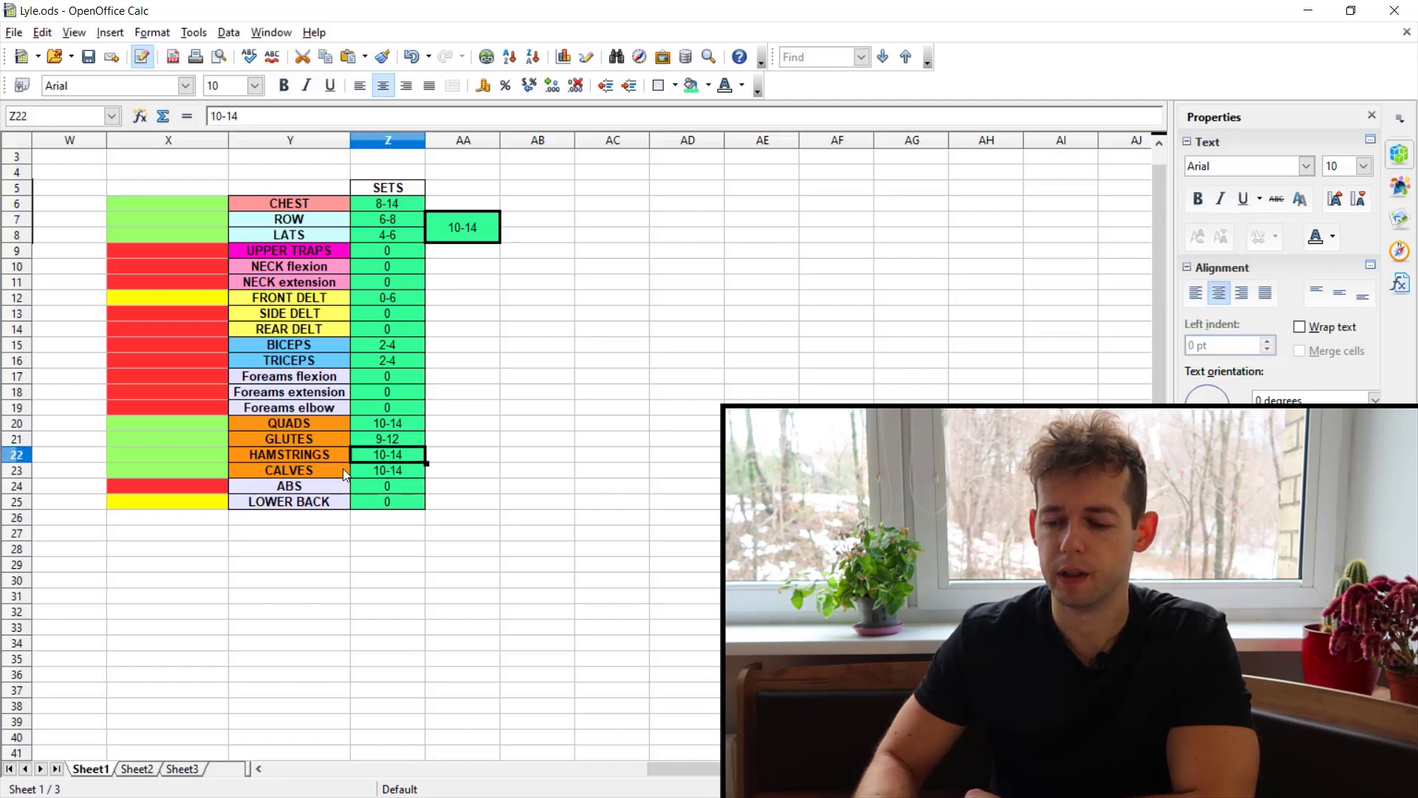
left_click_drag(342, 471, 363, 471)
left_click(390, 454)
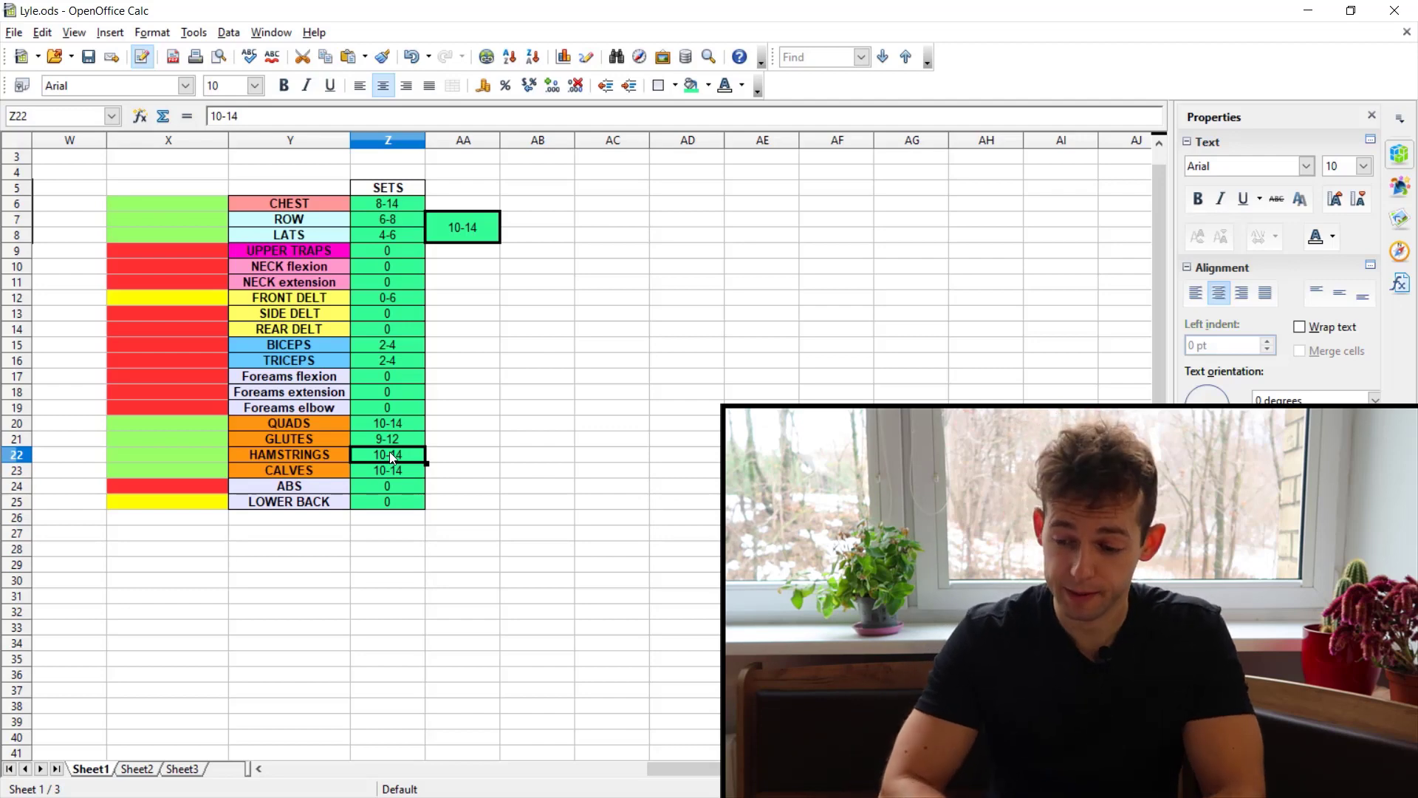
Highlight the abs row and the lower back row with their sets, pointing out the lower back's colour rating.
left_click_drag(170, 485, 365, 489)
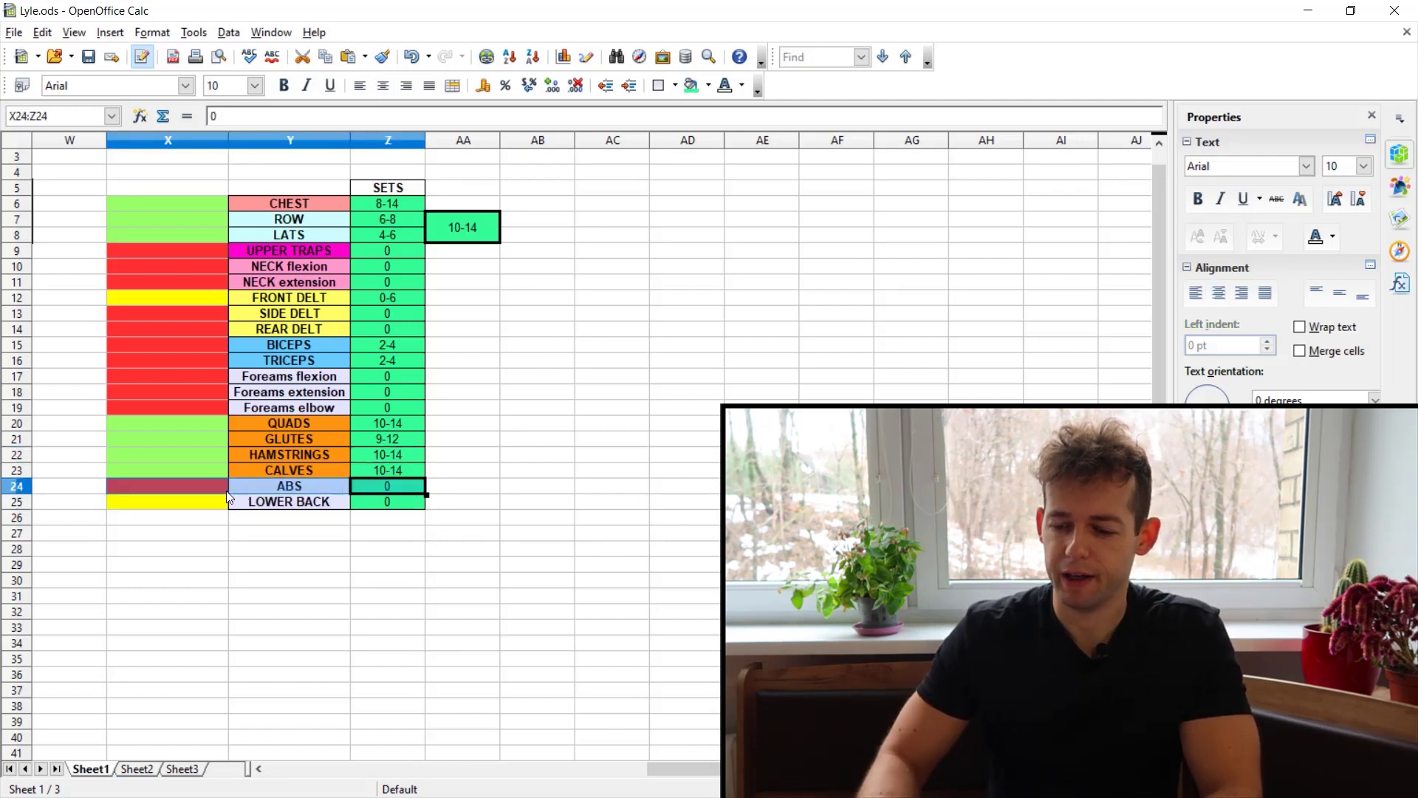
left_click_drag(209, 499, 371, 504)
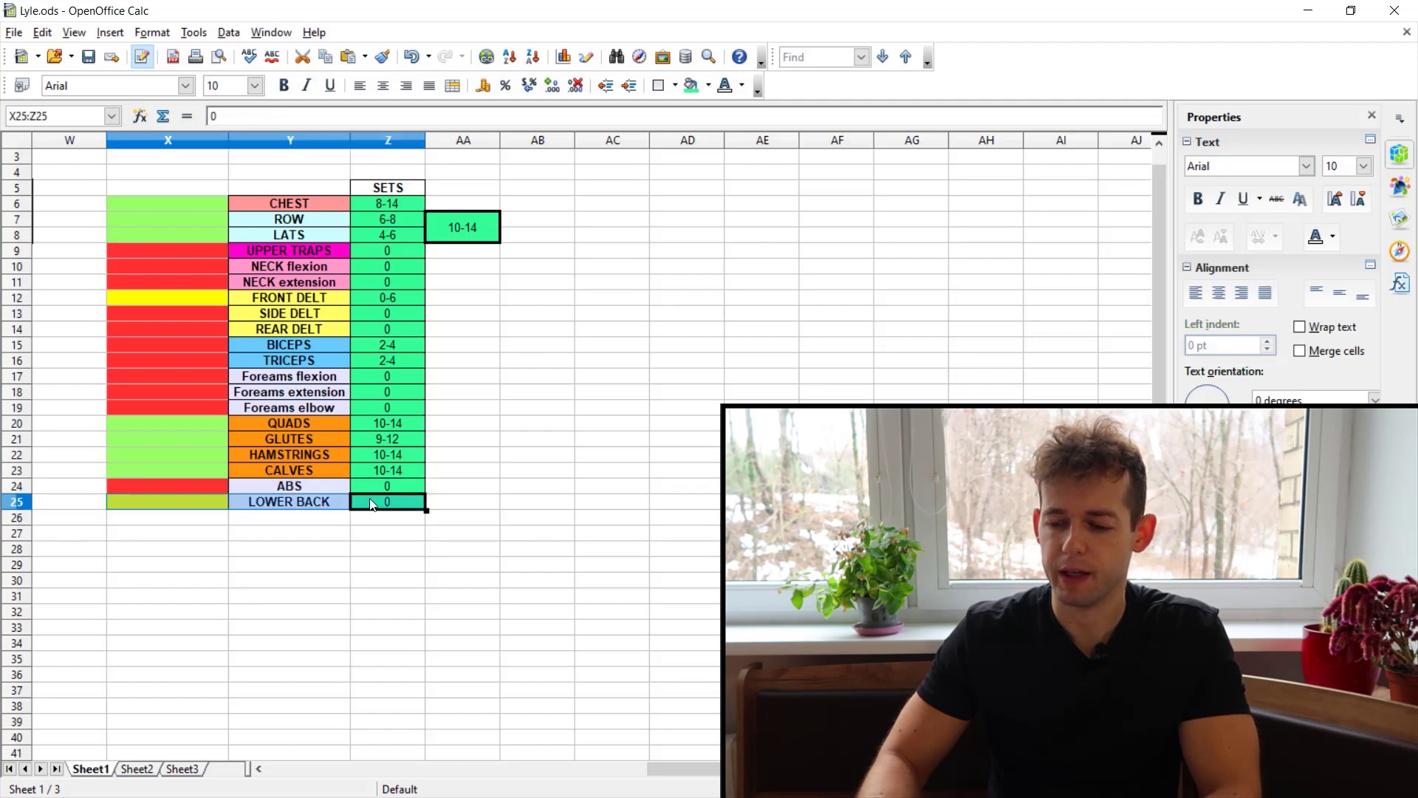
left_click(201, 503)
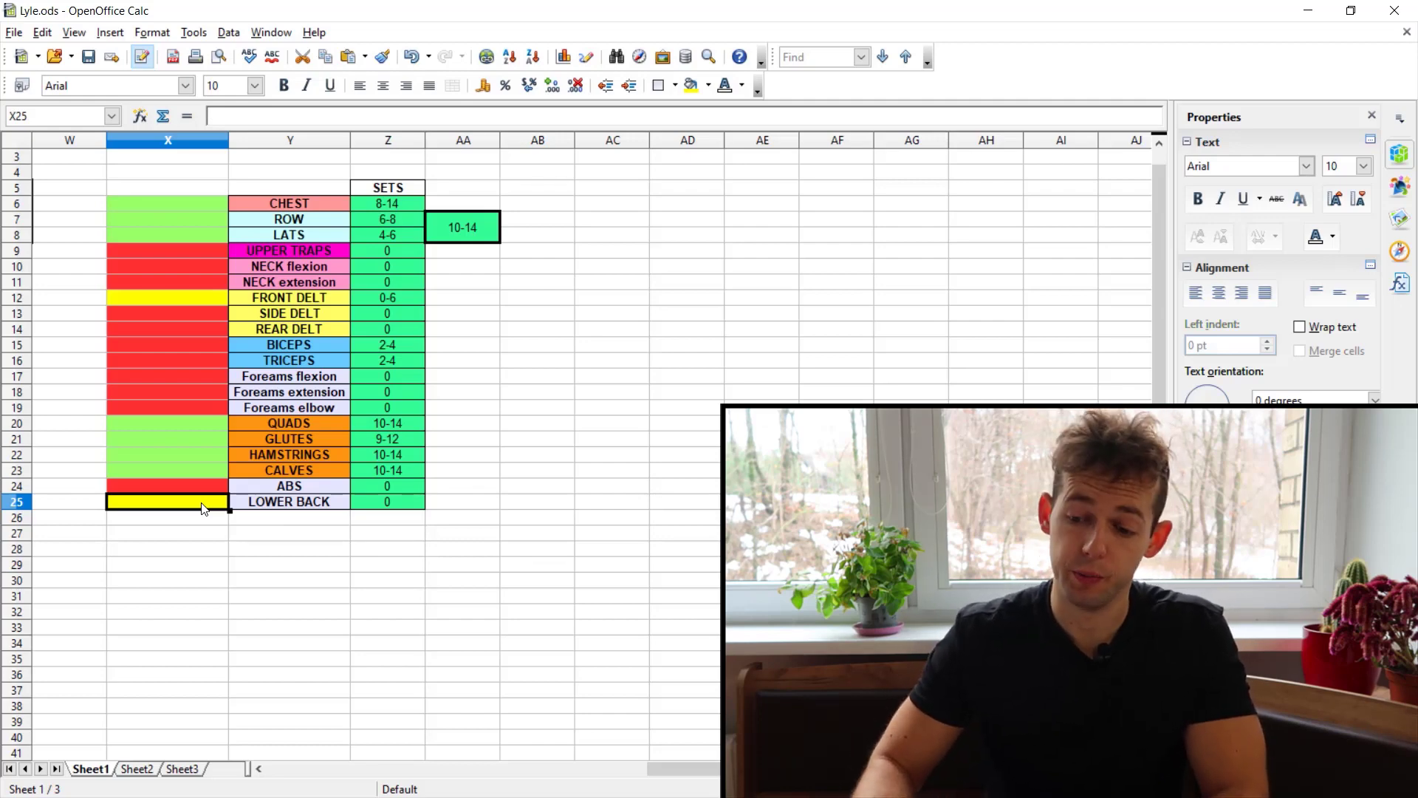
left_click_drag(203, 510, 359, 510)
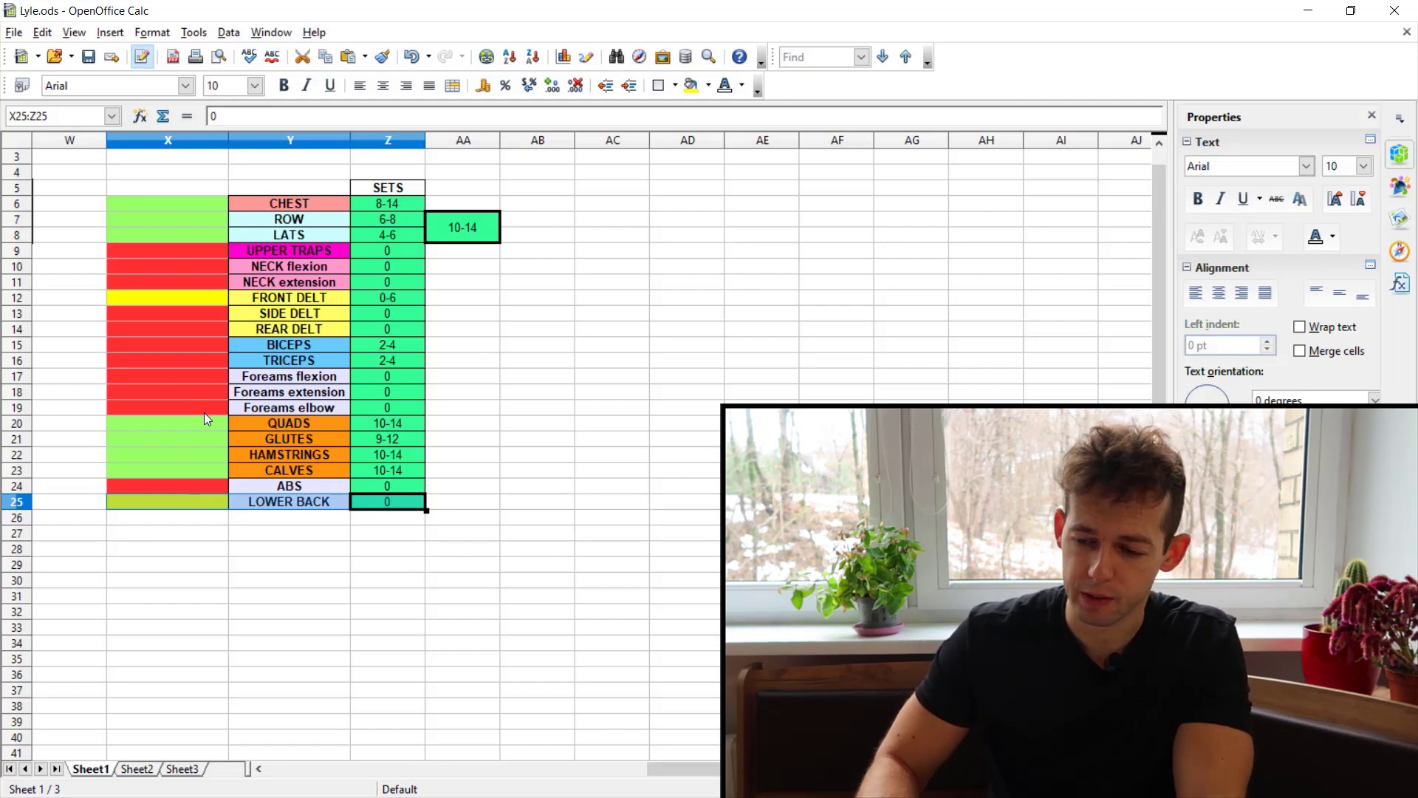
Highlight the green-rated muscle groups: chest, row and lats, and the block from quads to calves.
left_click(193, 190)
left_click_drag(184, 209, 291, 235)
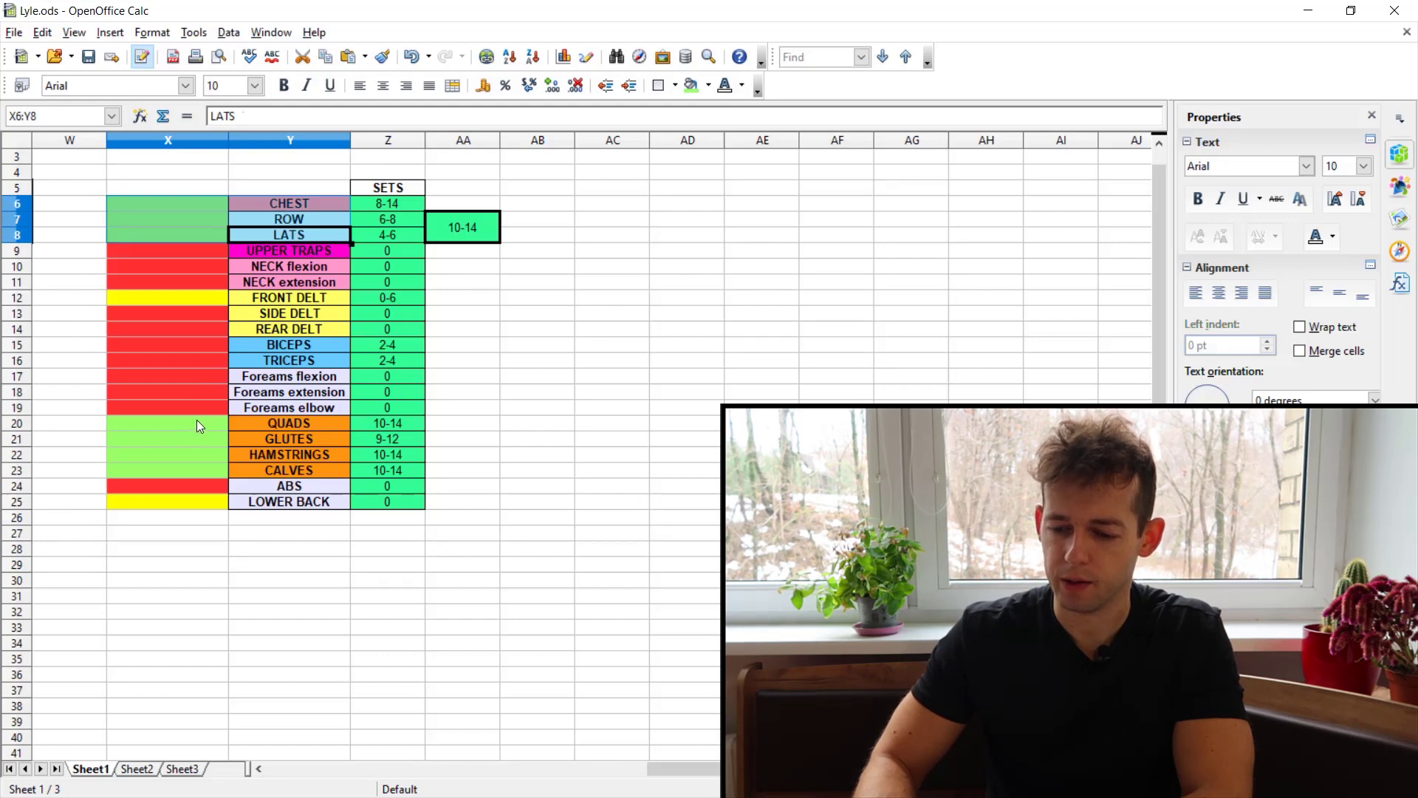
left_click_drag(197, 422, 357, 477)
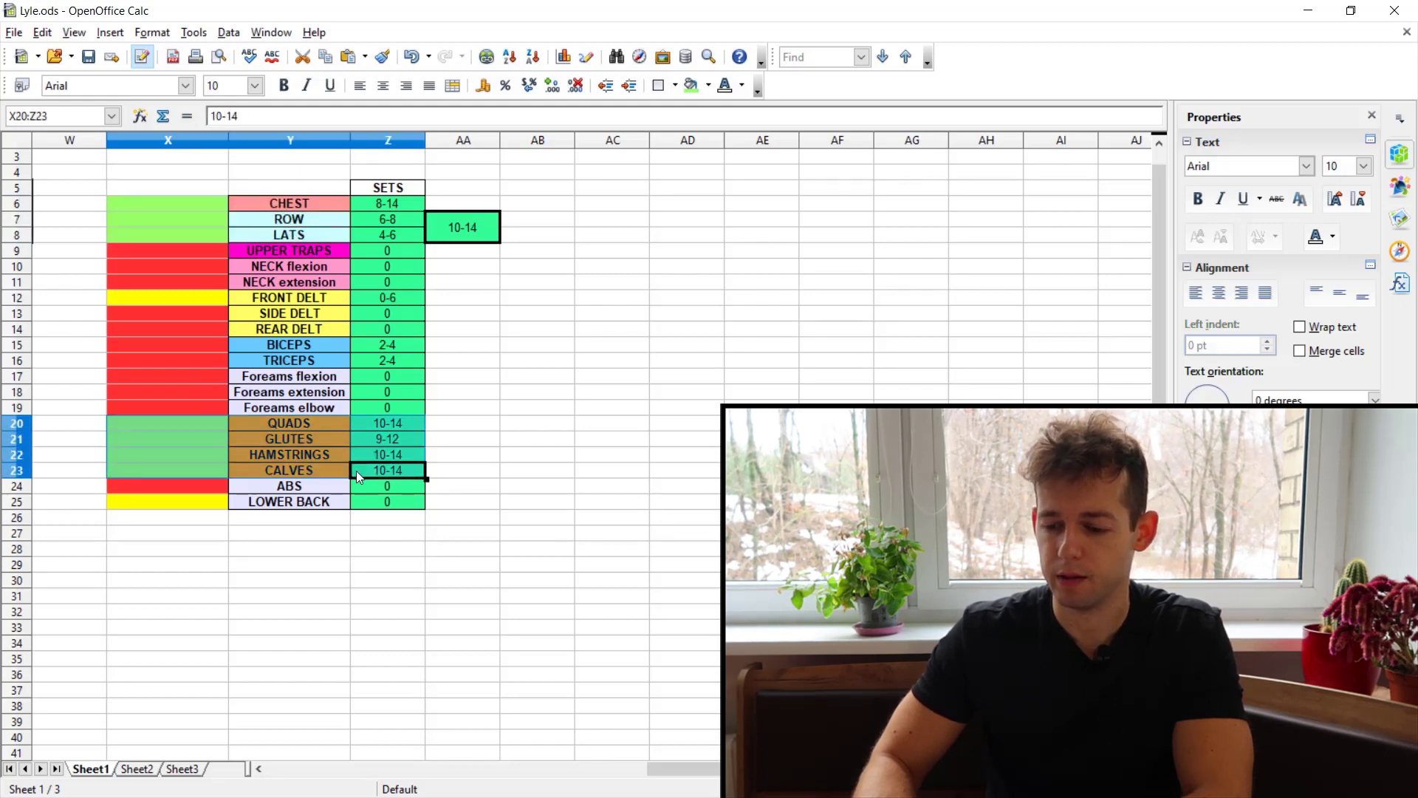
left_click(313, 472)
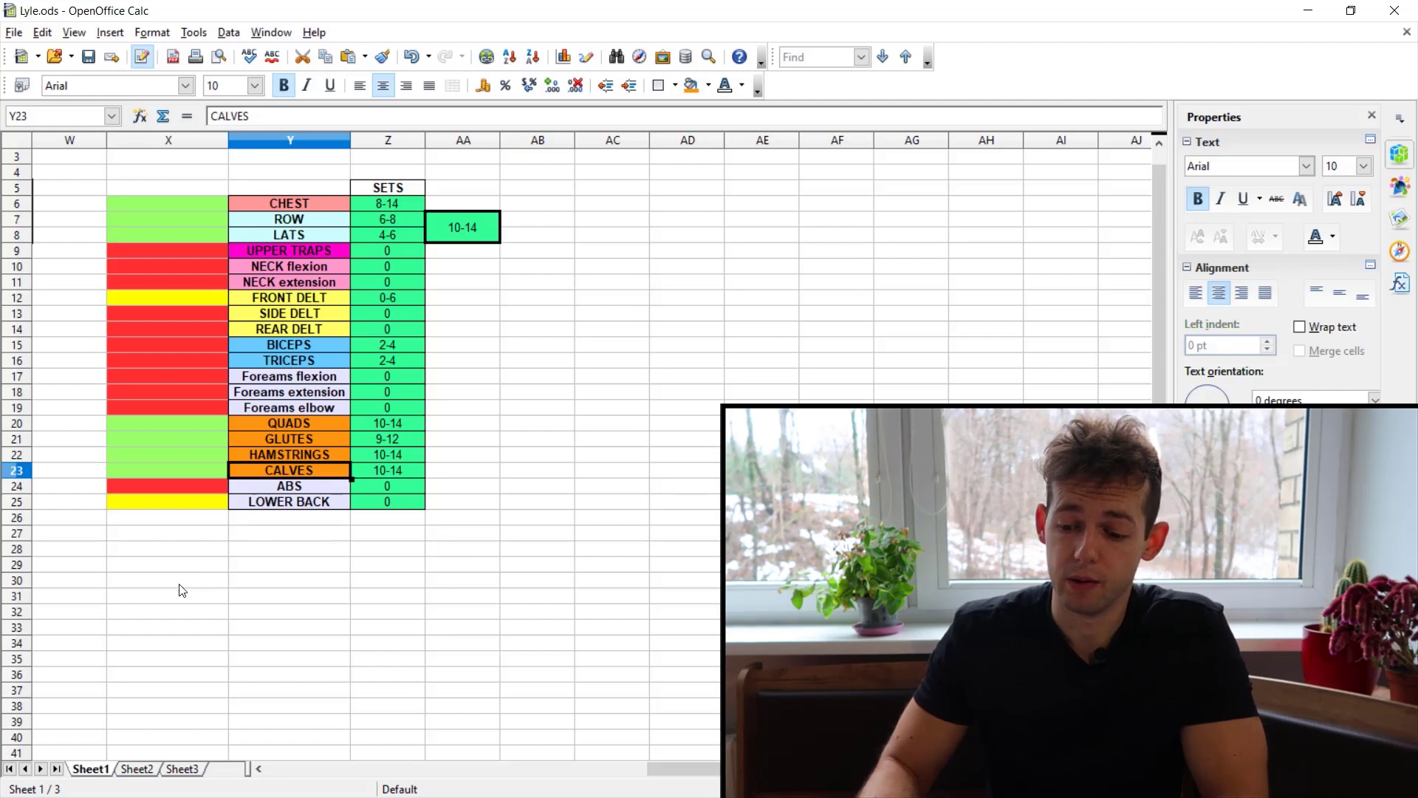
Highlight the rating cells from upper traps to forearms elbow and the red abs rating.
left_click(152, 554)
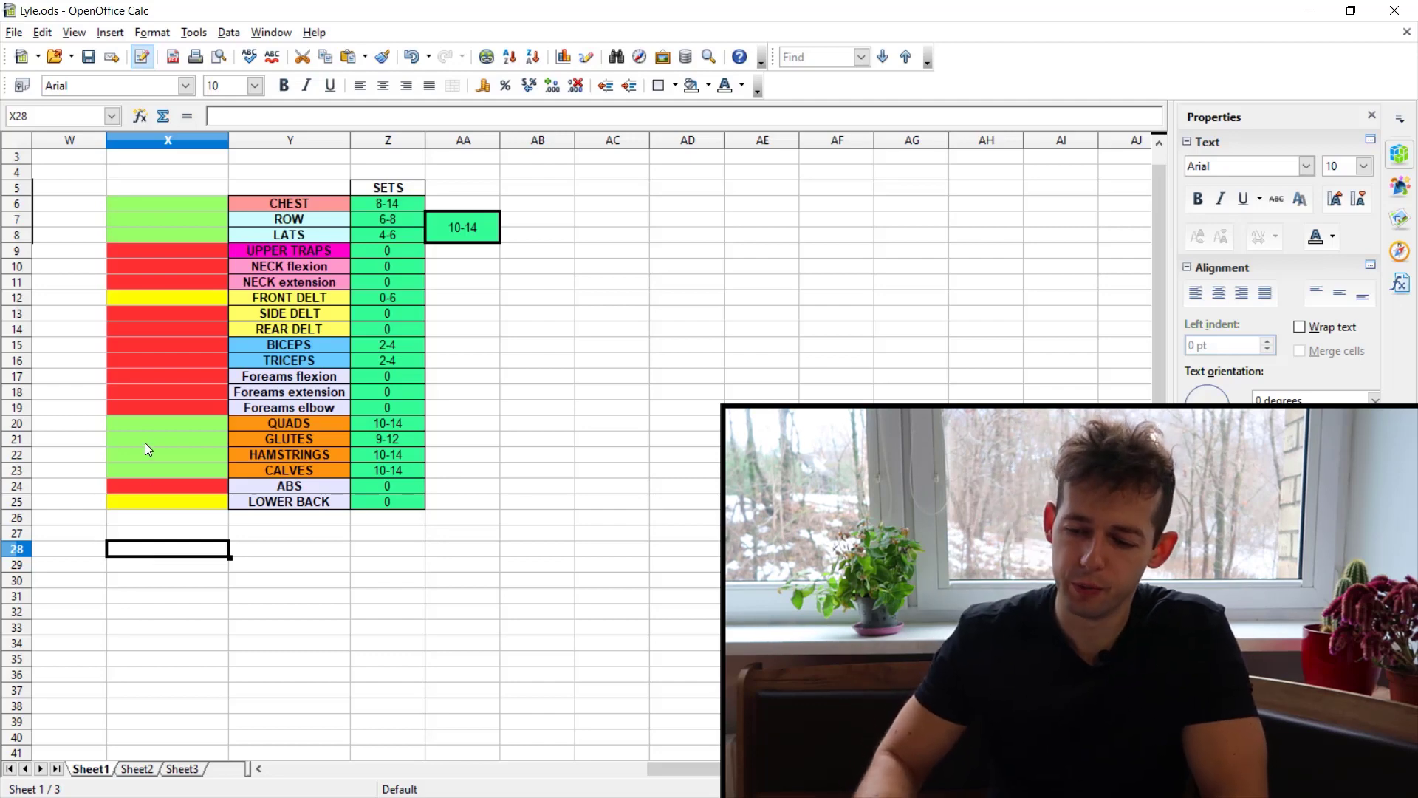
left_click_drag(158, 251, 160, 407)
left_click(152, 486)
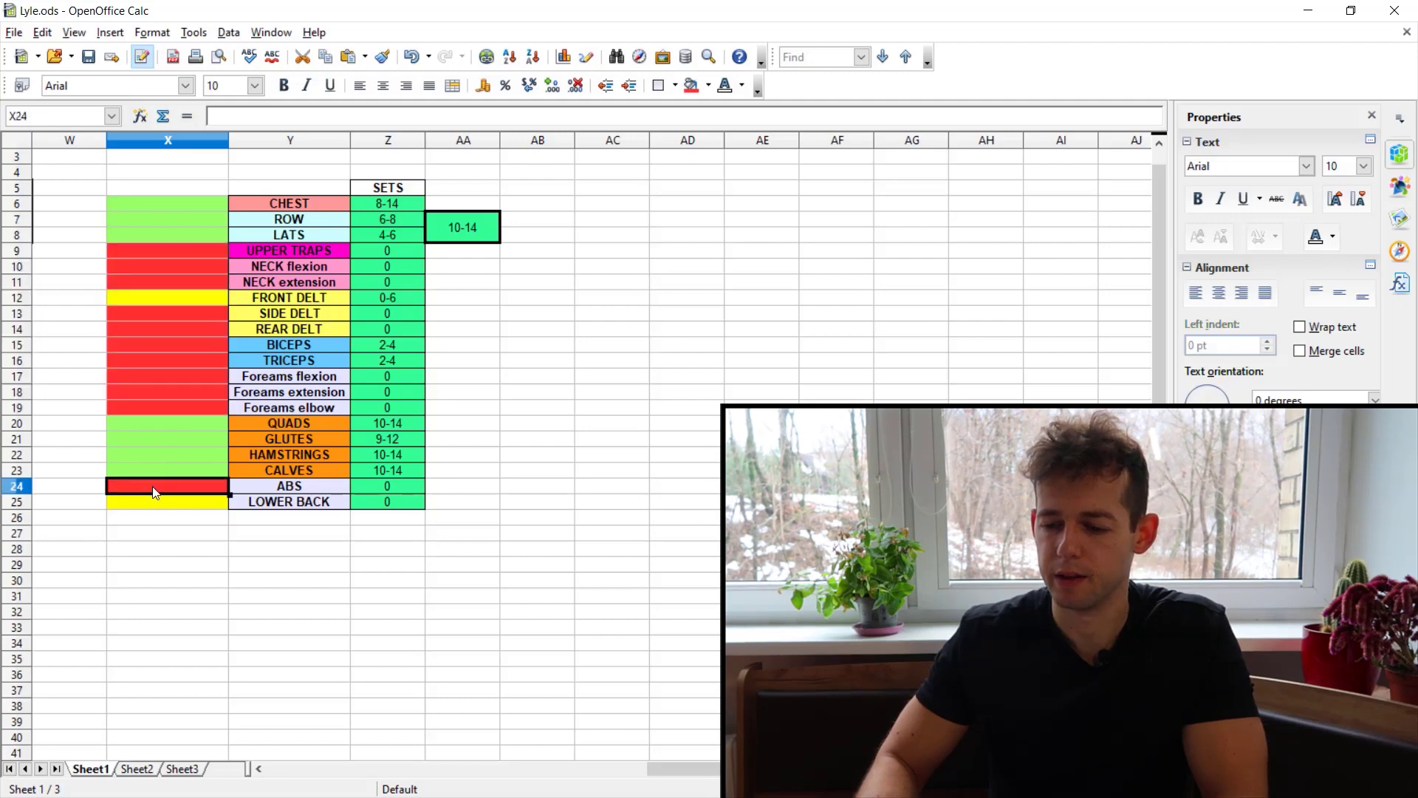
Highlight the upper traps row and the neck flexion and neck extension rows with their ratings and sets.
left_click_drag(215, 251, 358, 258)
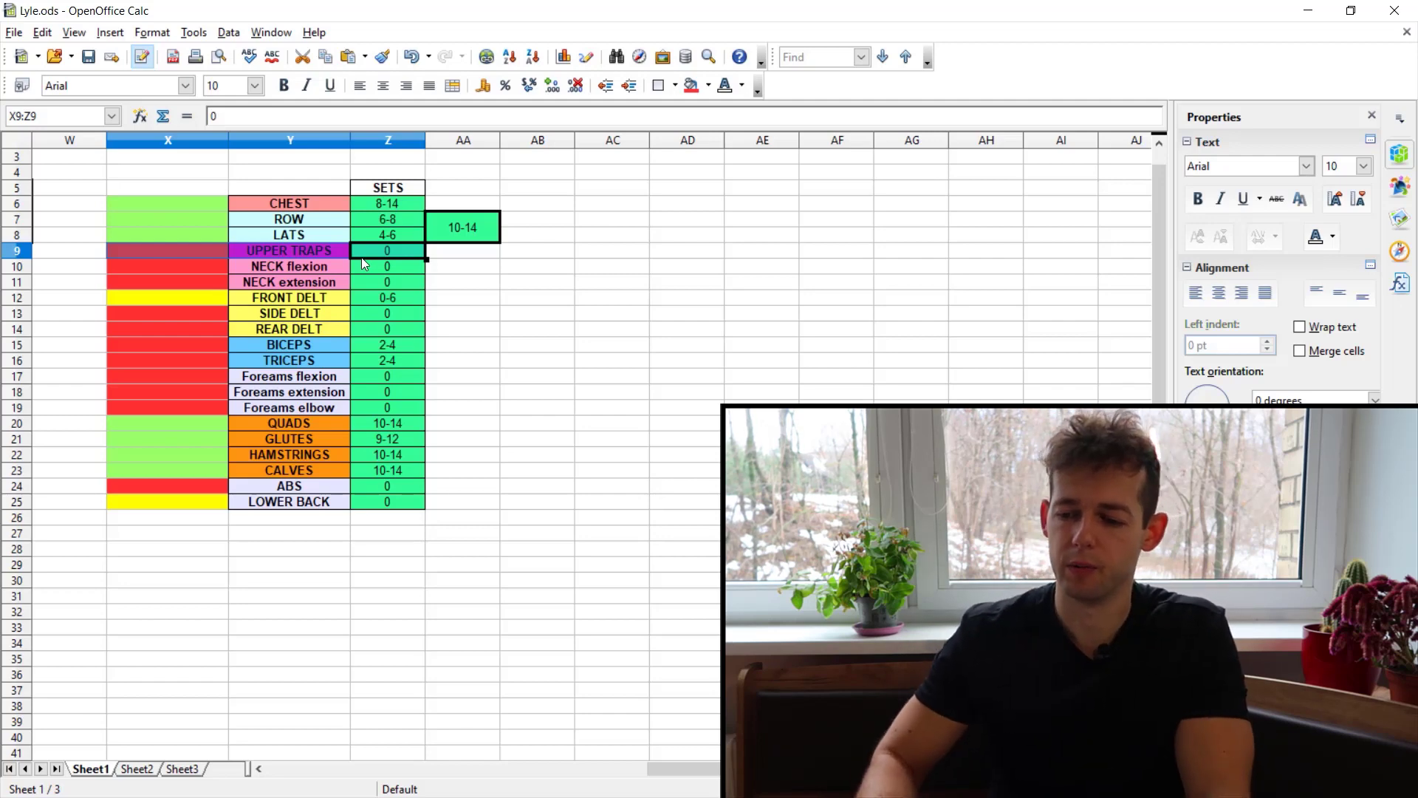
left_click(200, 255)
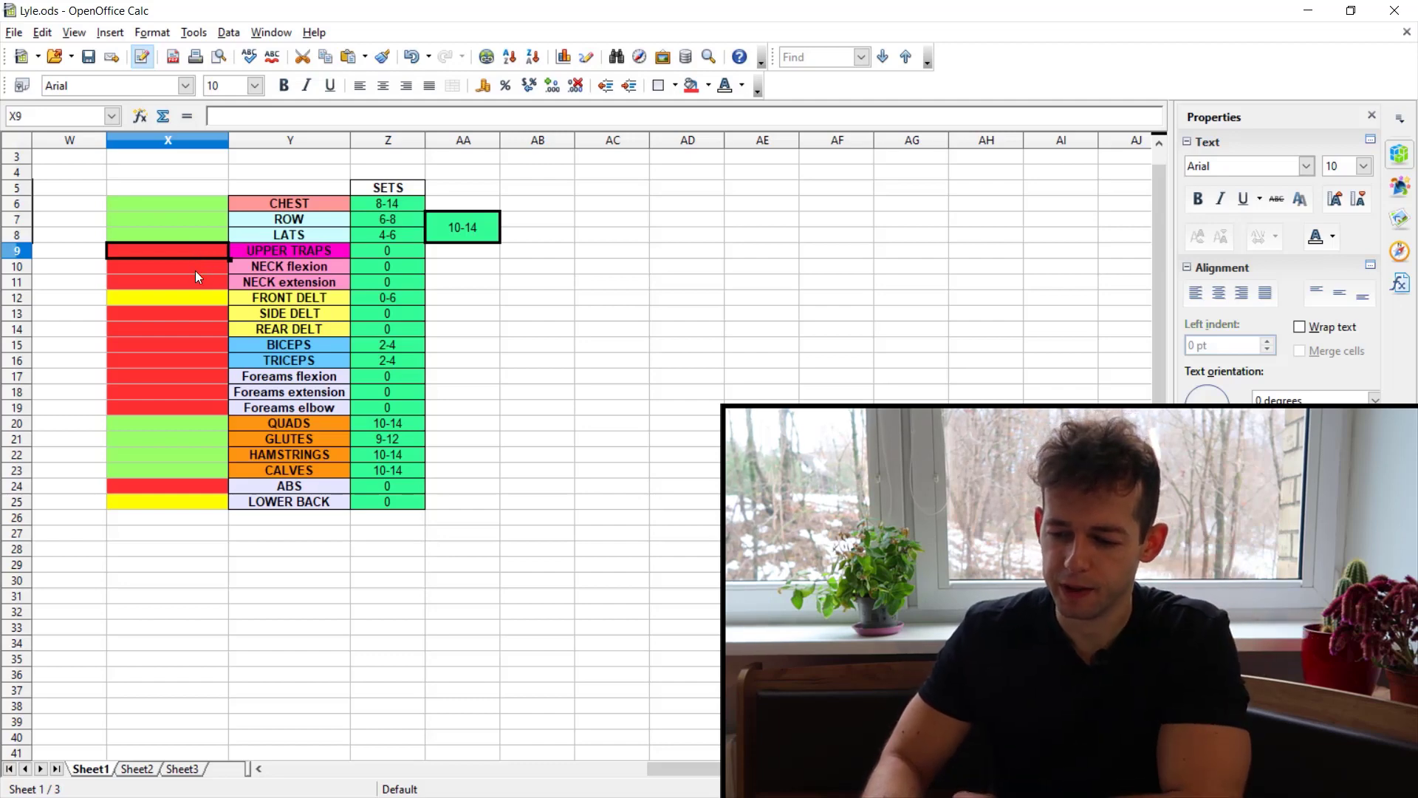
left_click_drag(195, 272, 374, 277)
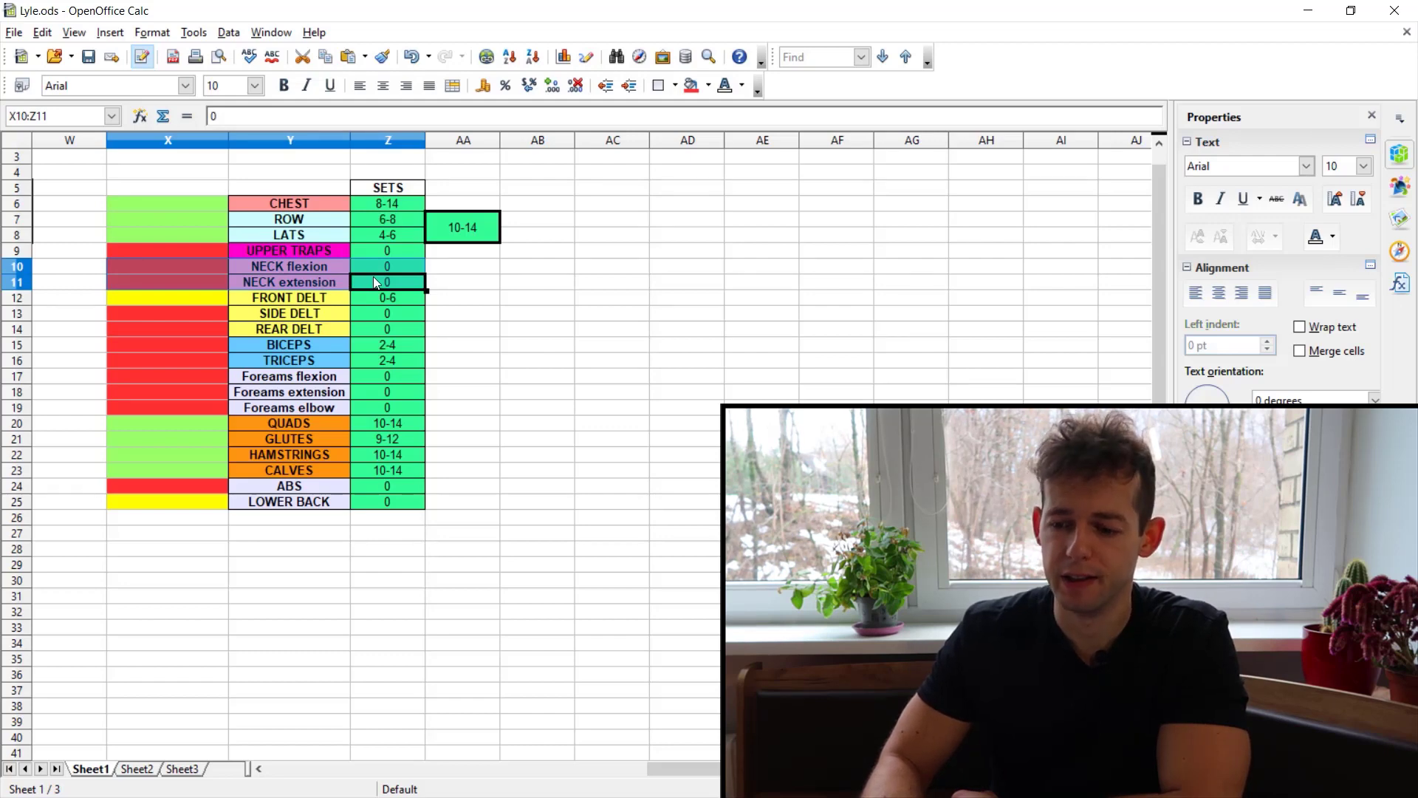
left_click(309, 270)
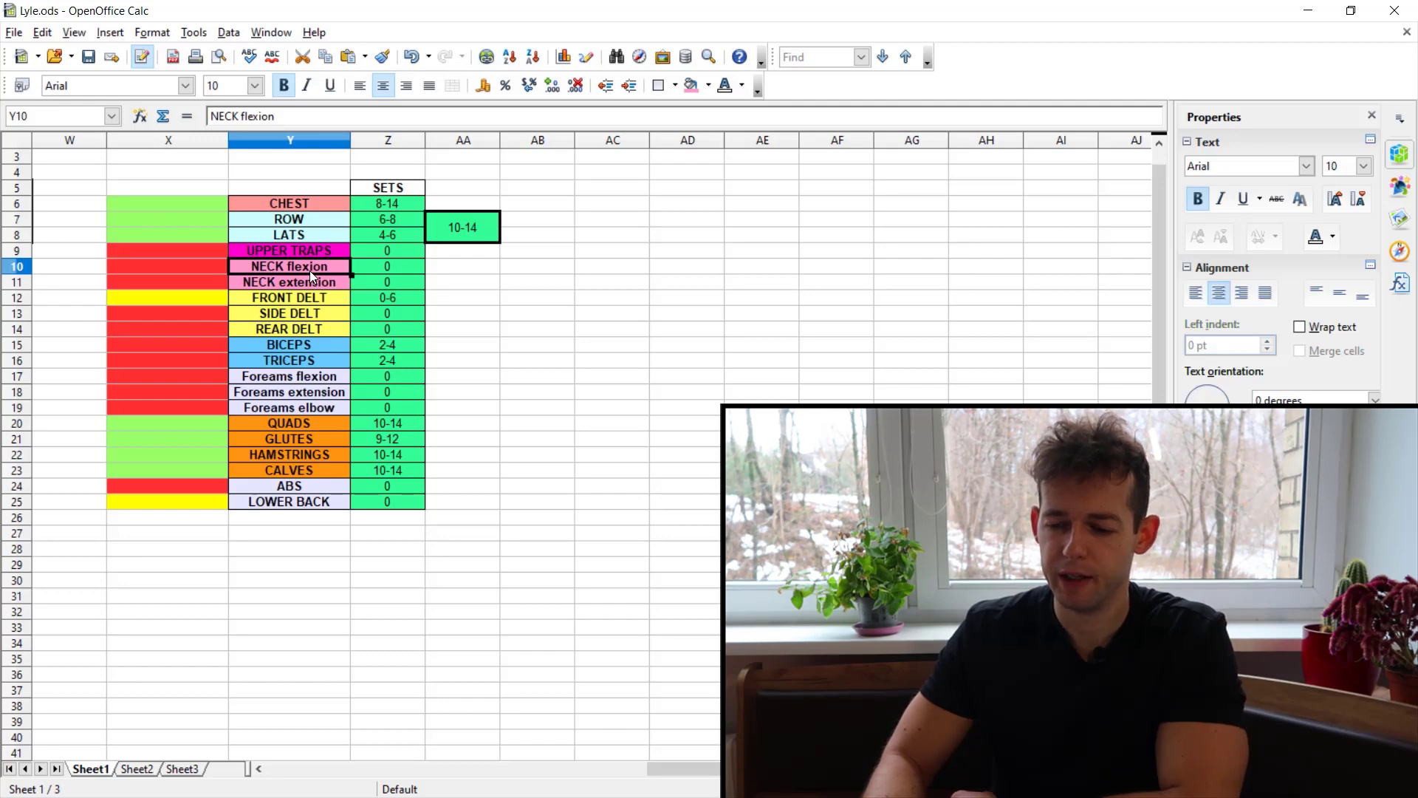
left_click(308, 281)
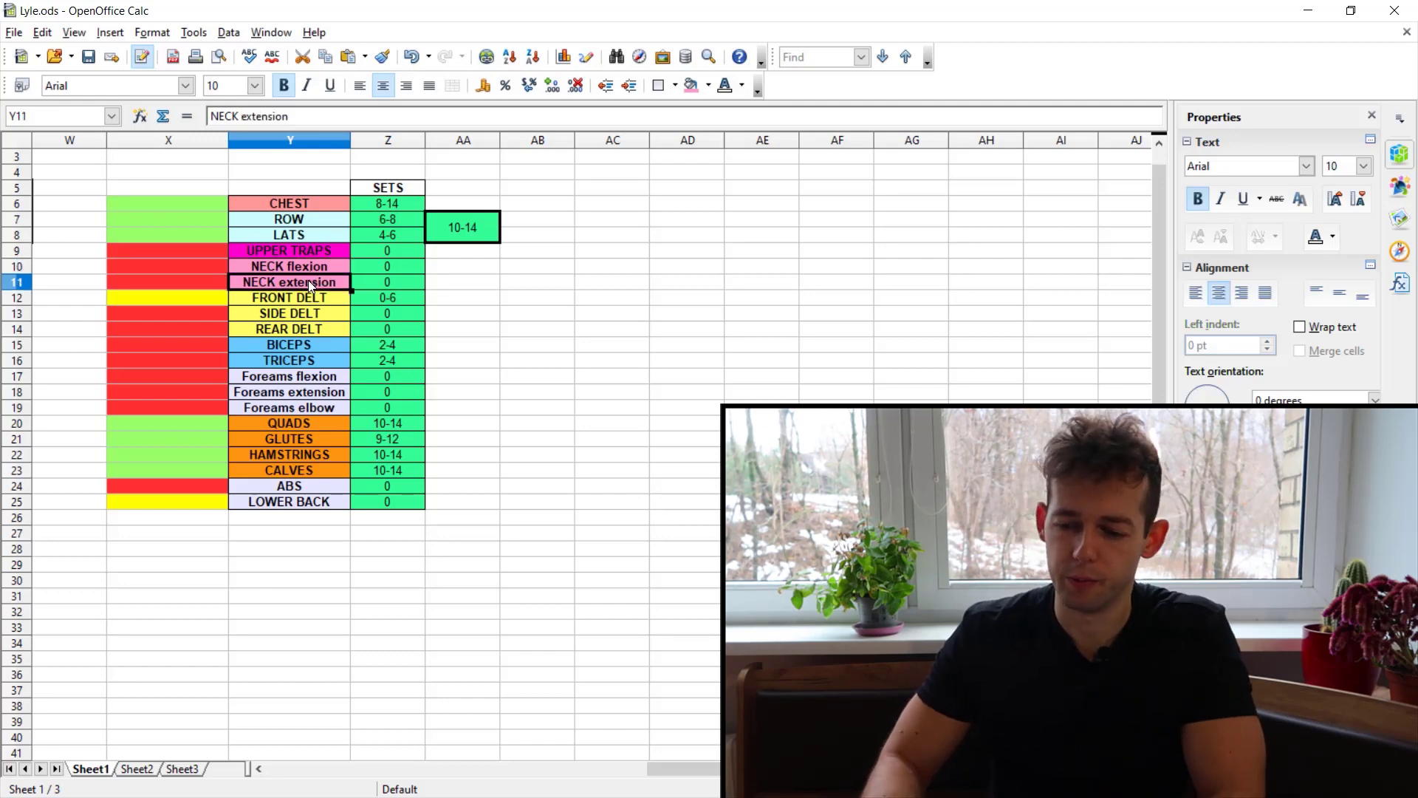
left_click_drag(179, 278, 367, 286)
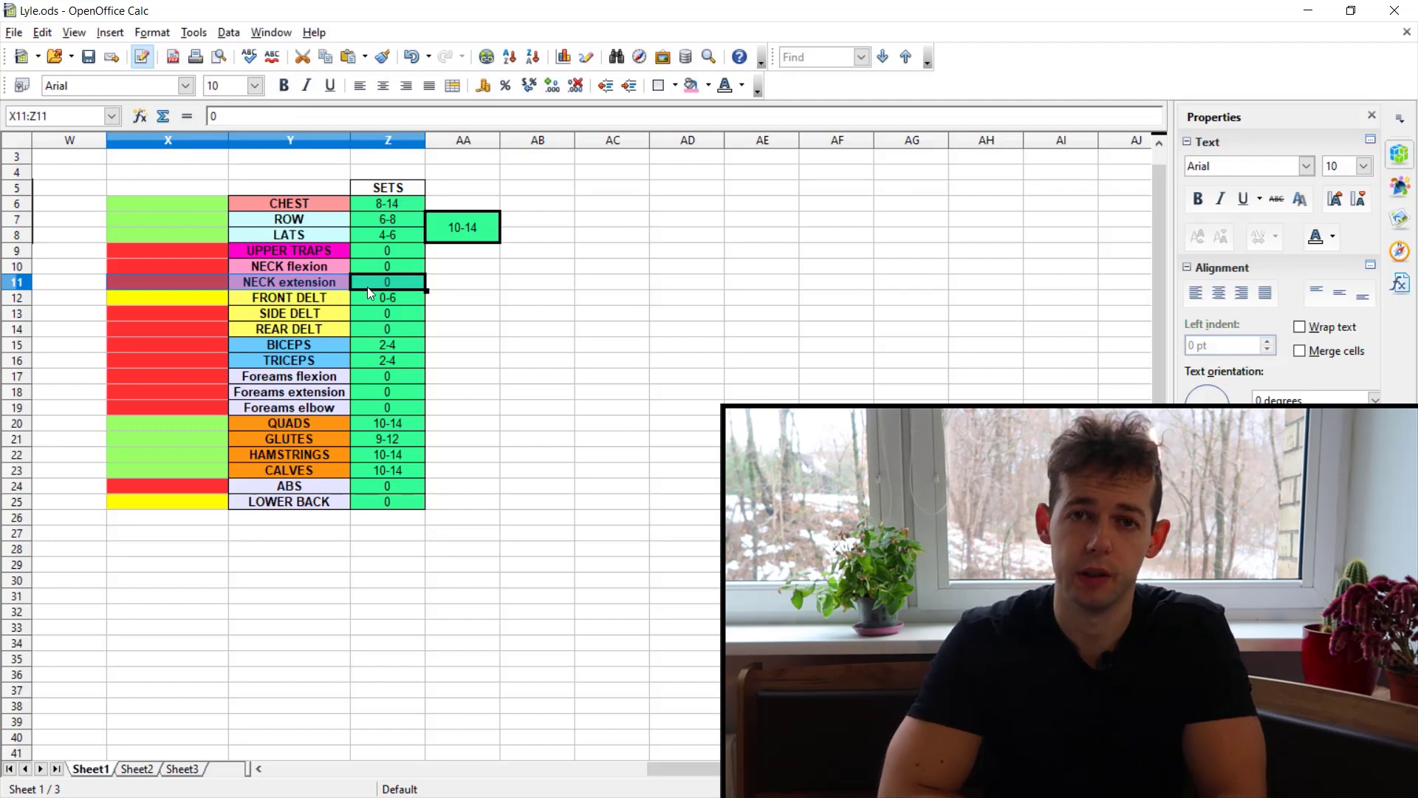
Highlight the neck rows, the front, side and rear delt rows, and the biceps and triceps rows with their ratings and sets in turn.
mouse_move(366, 286)
left_mouse_down()
mouse_move(233, 270)
mouse_move(379, 278)
left_mouse_up()
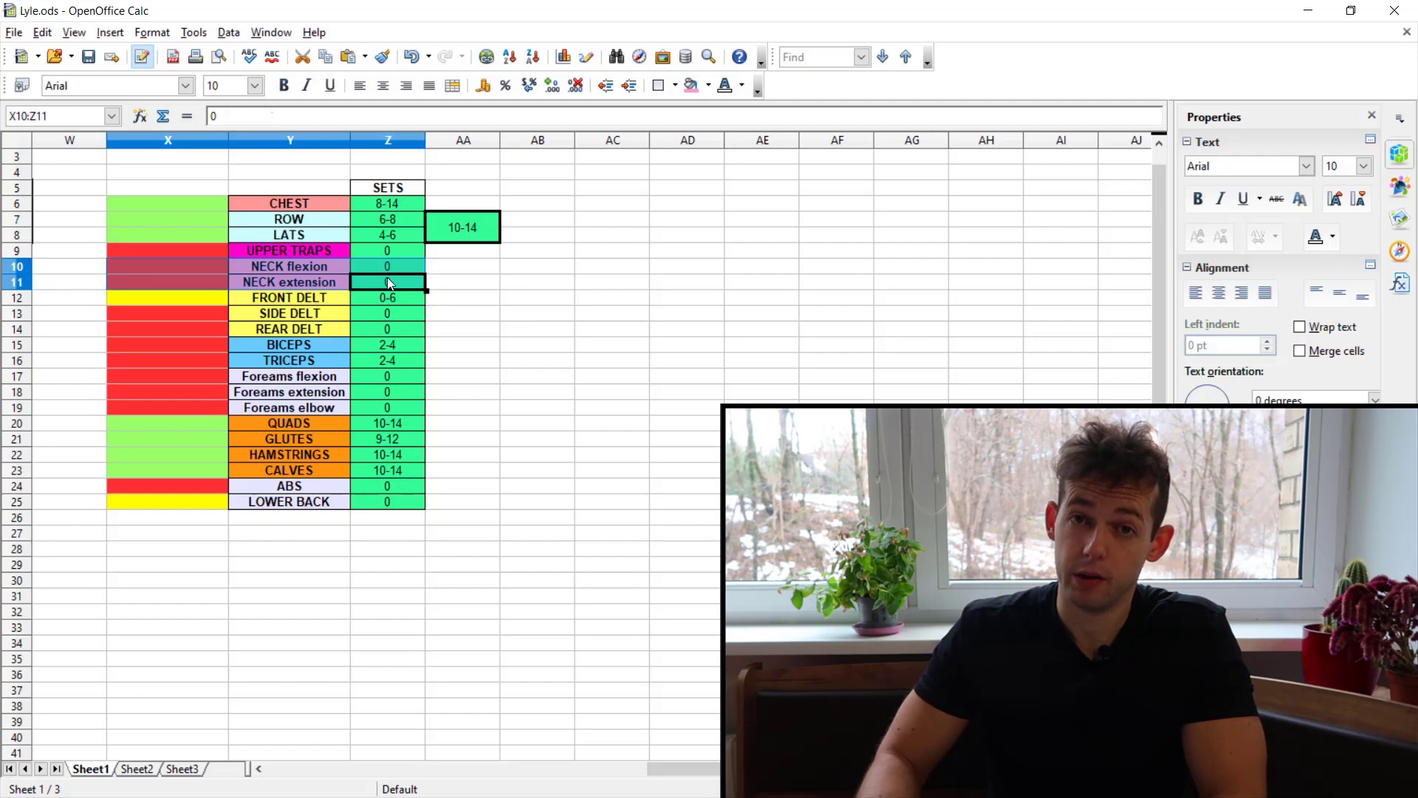
left_click_drag(175, 298, 361, 297)
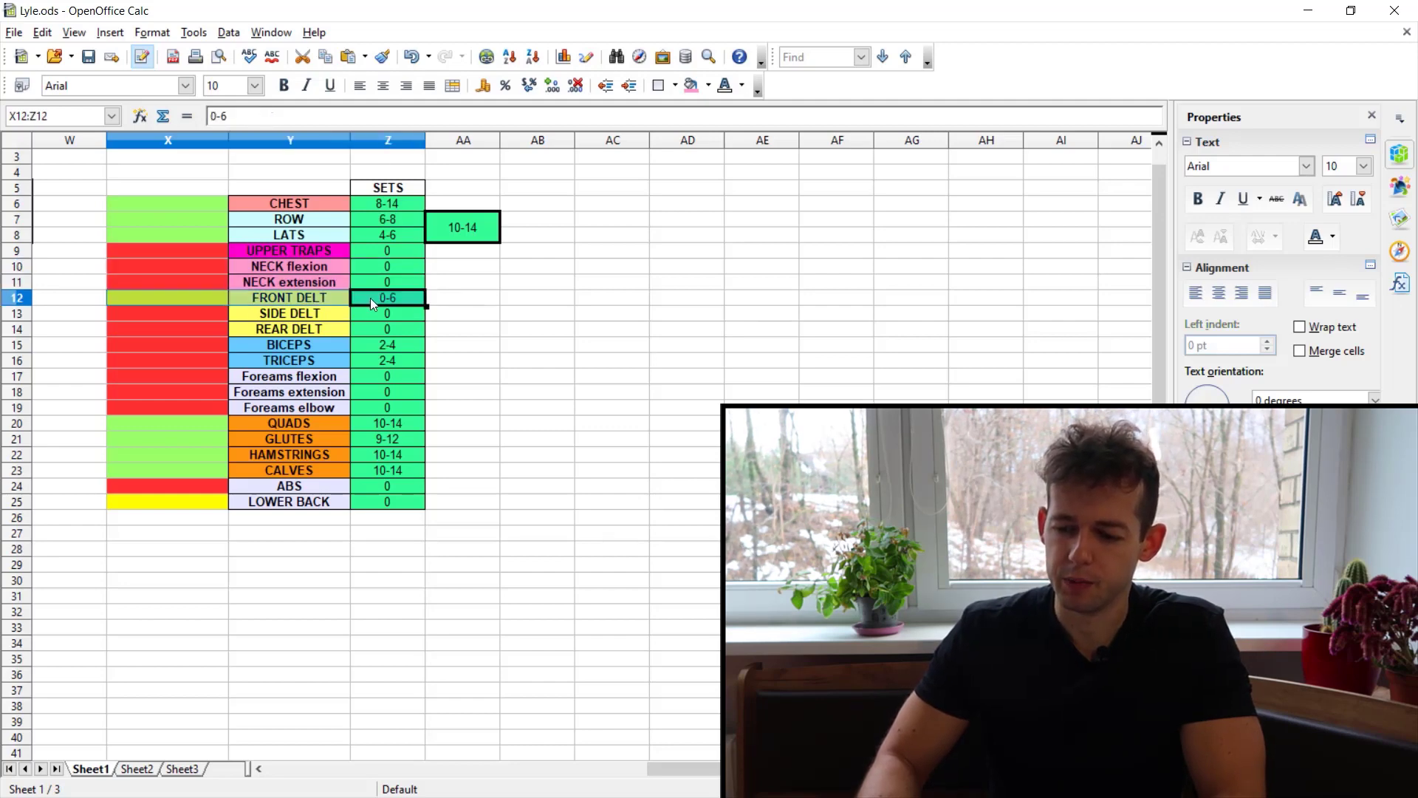
left_click(283, 296)
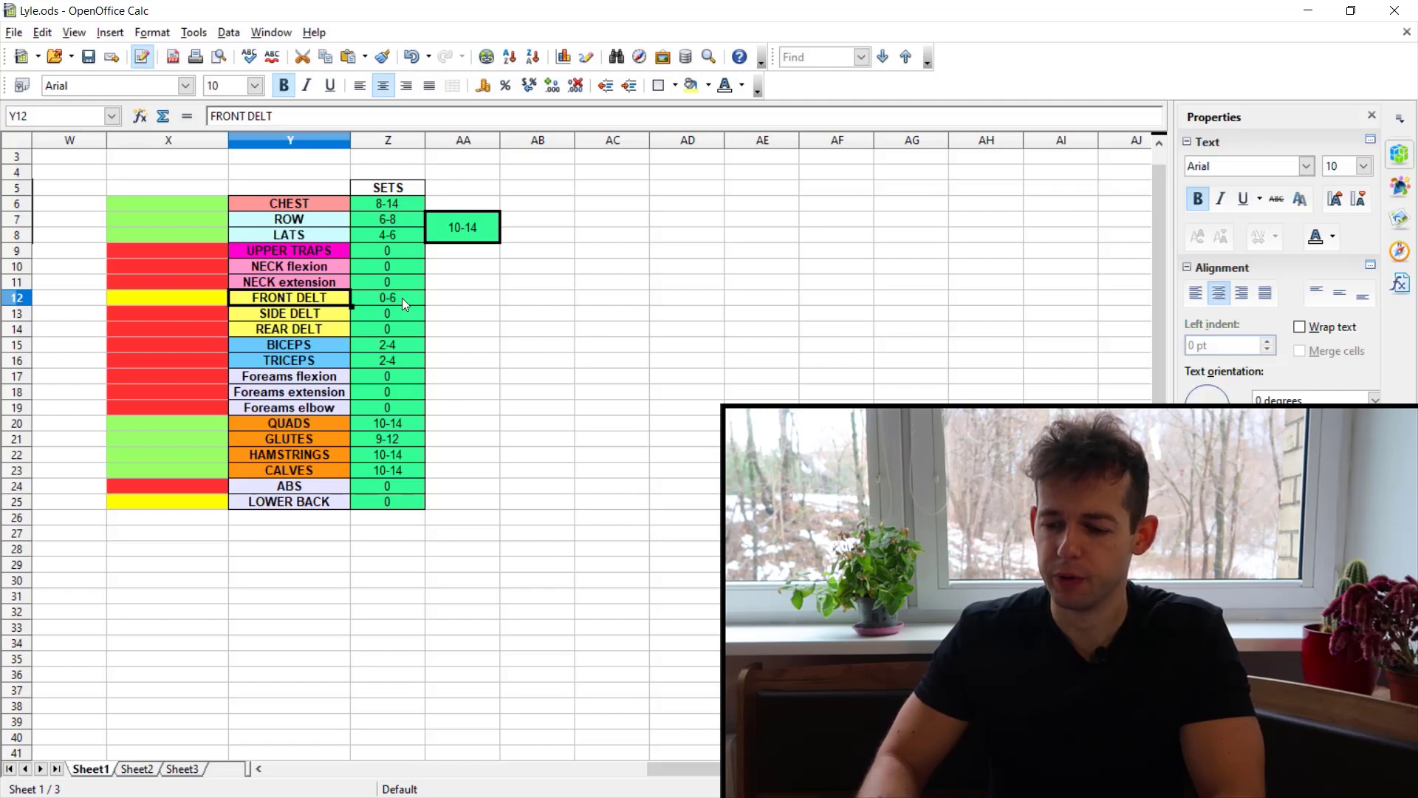
left_click_drag(211, 313, 395, 313)
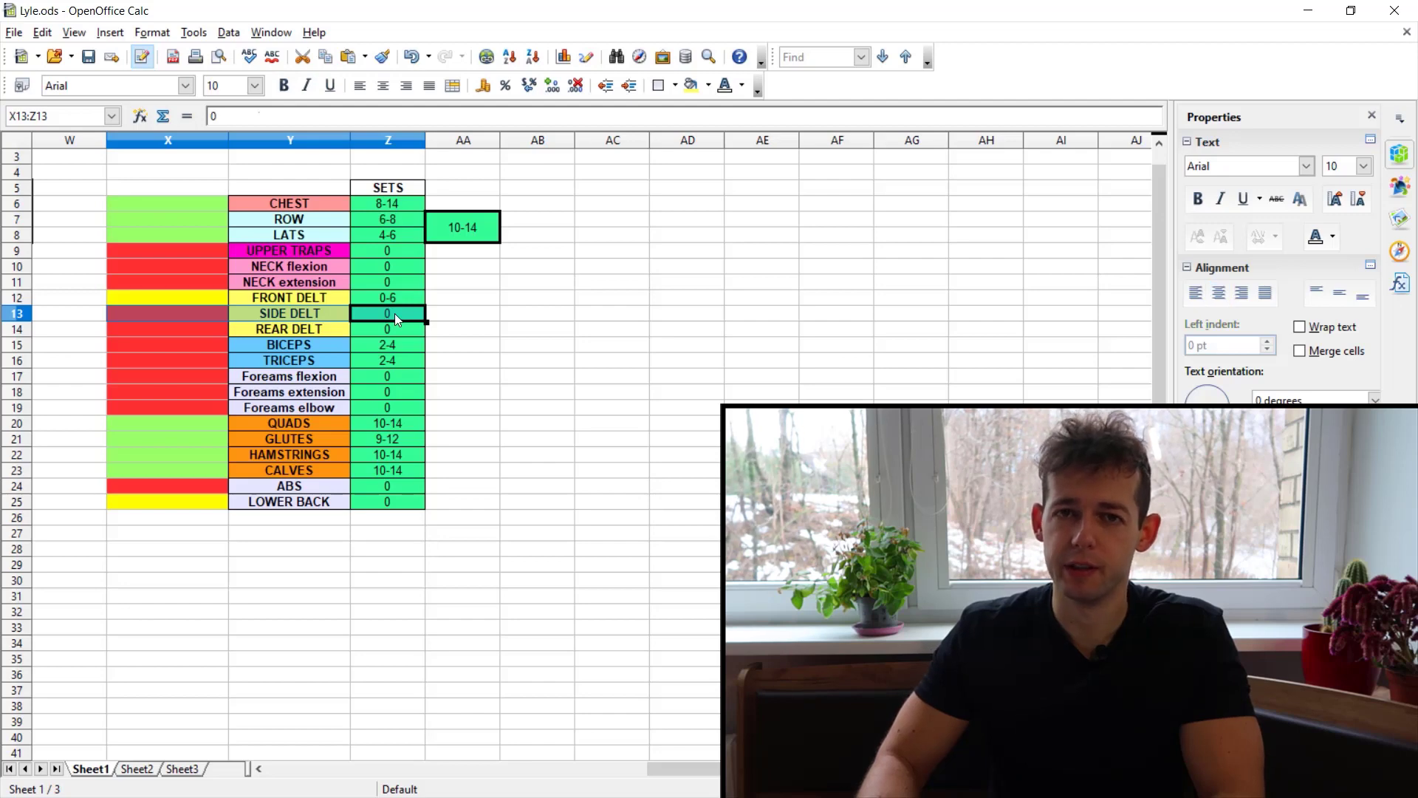
left_click_drag(197, 327, 362, 331)
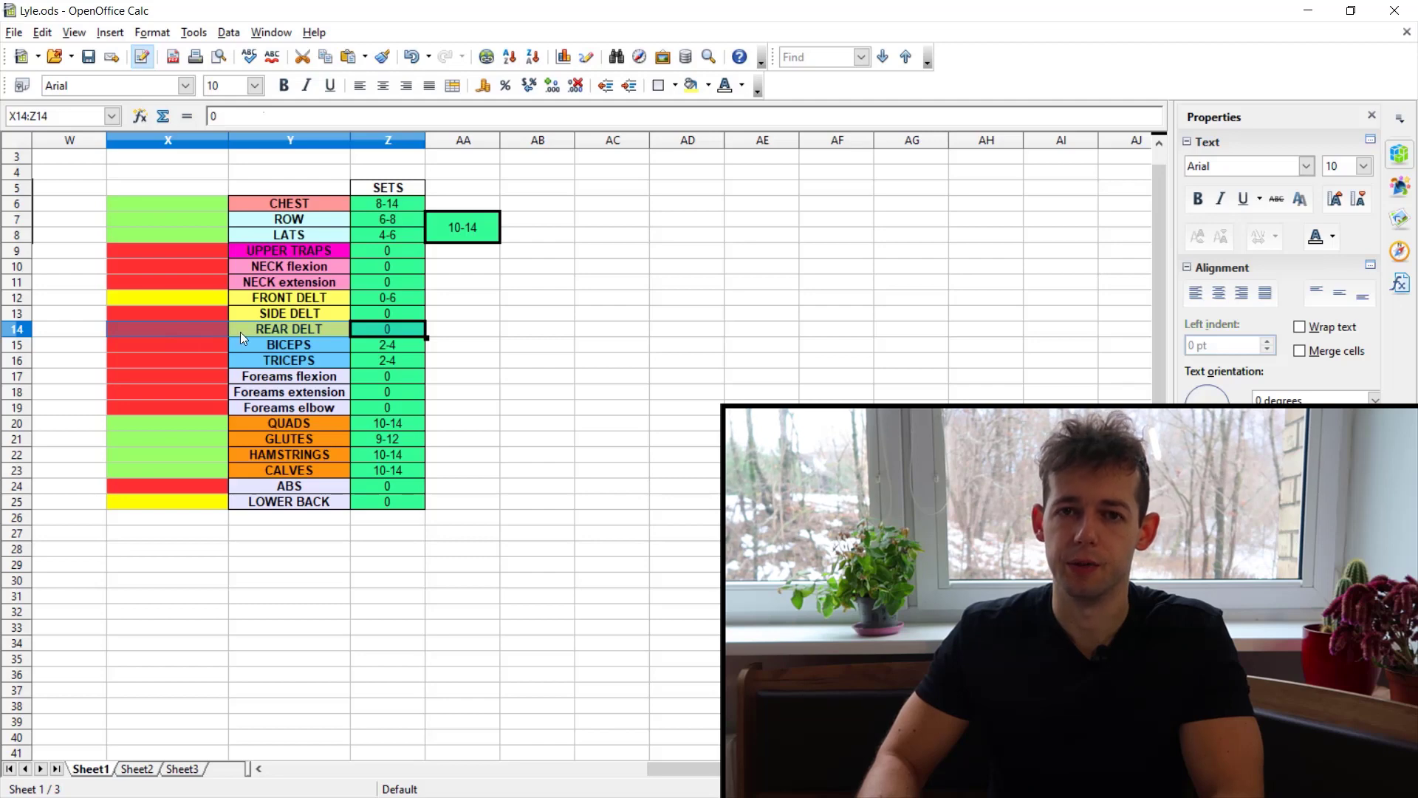
left_click_drag(206, 348, 378, 357)
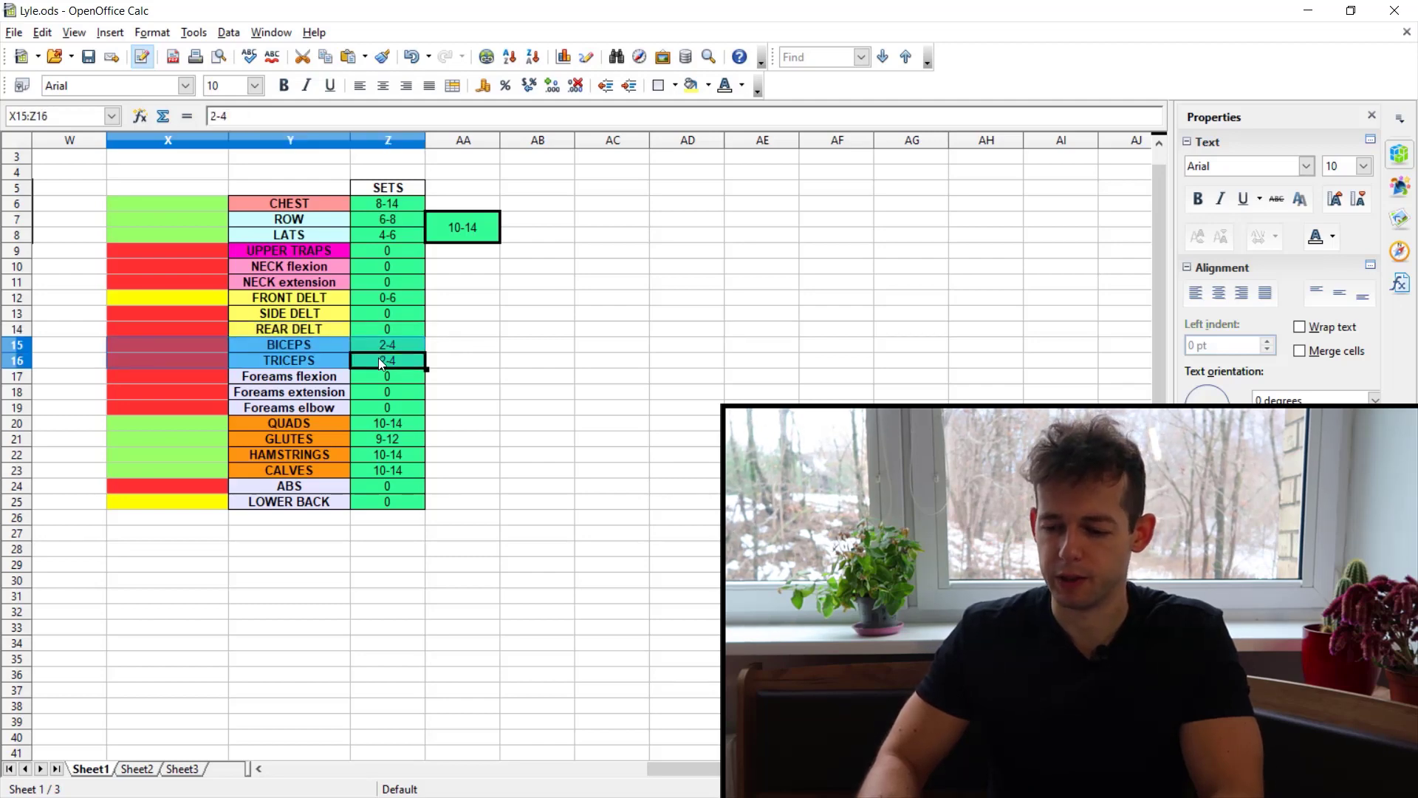
left_click(189, 558)
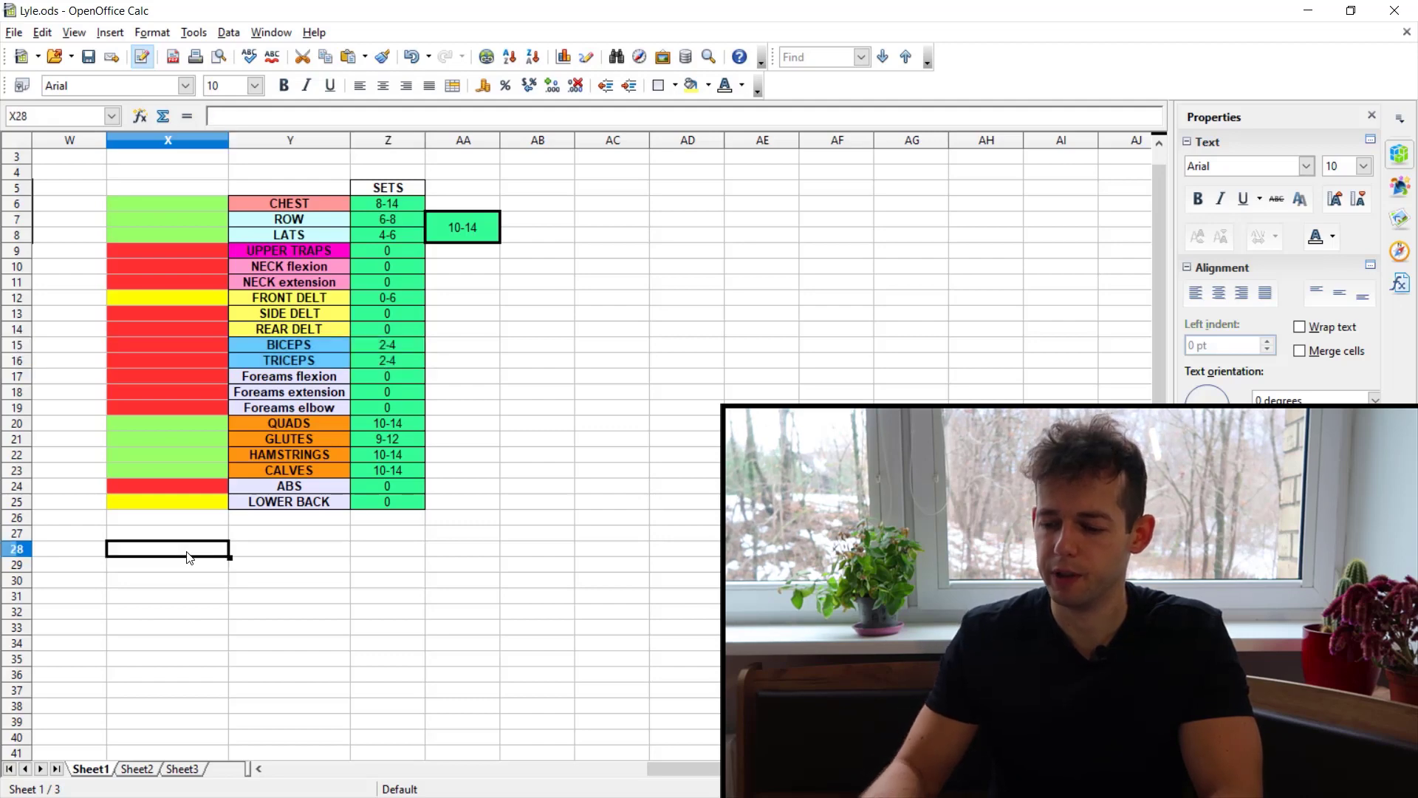
Return to the Upper 1 workout and highlight its rows from flat bench to pulldown/chin, followed by the triceps and biceps rows.
key("Home")
key("Right")
key("Right")
key("Right")
key("Right")
key("Right")
key("Right")
key("Right")
key("Right")
key("Right")
key("Right")
key("Right")
key("Right")
key("Right")
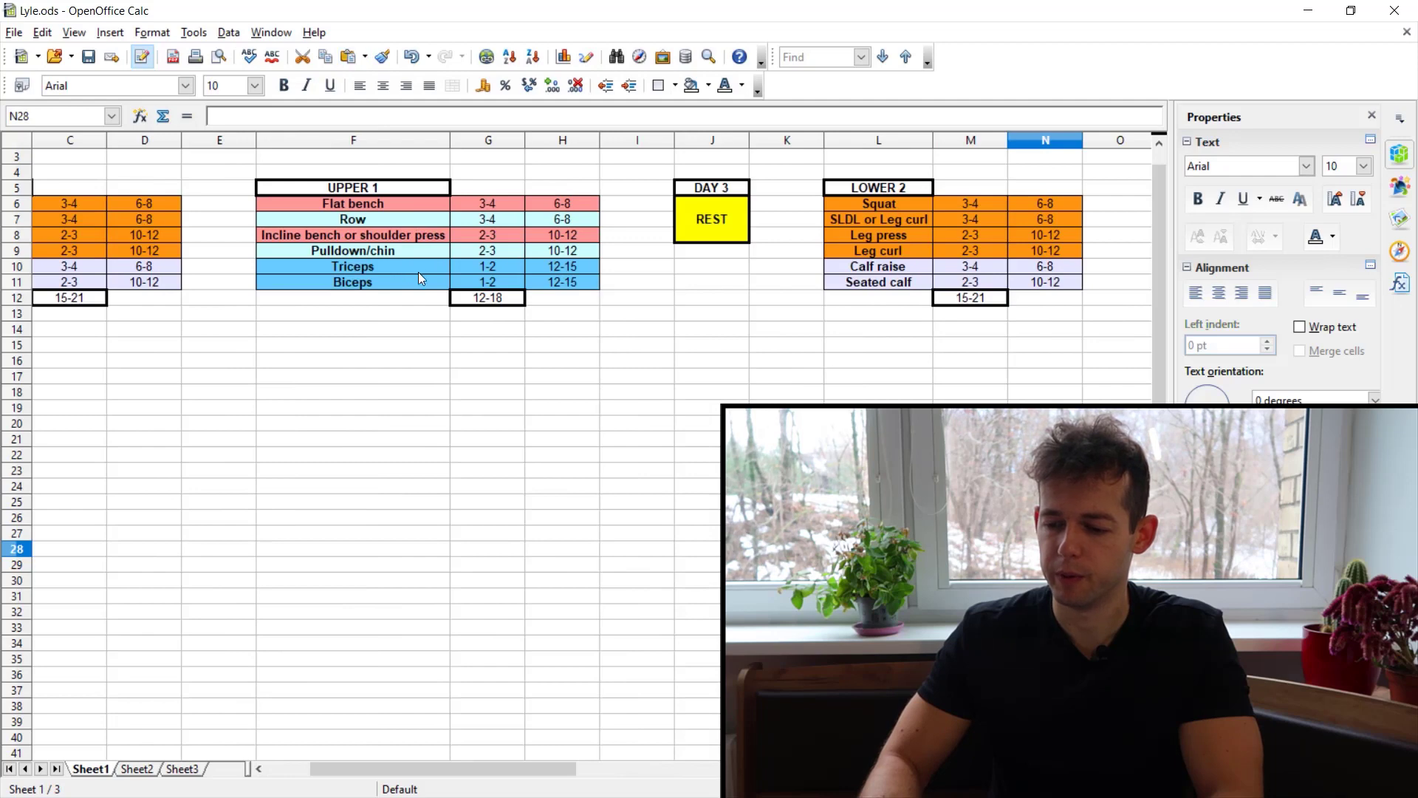
left_click(478, 263)
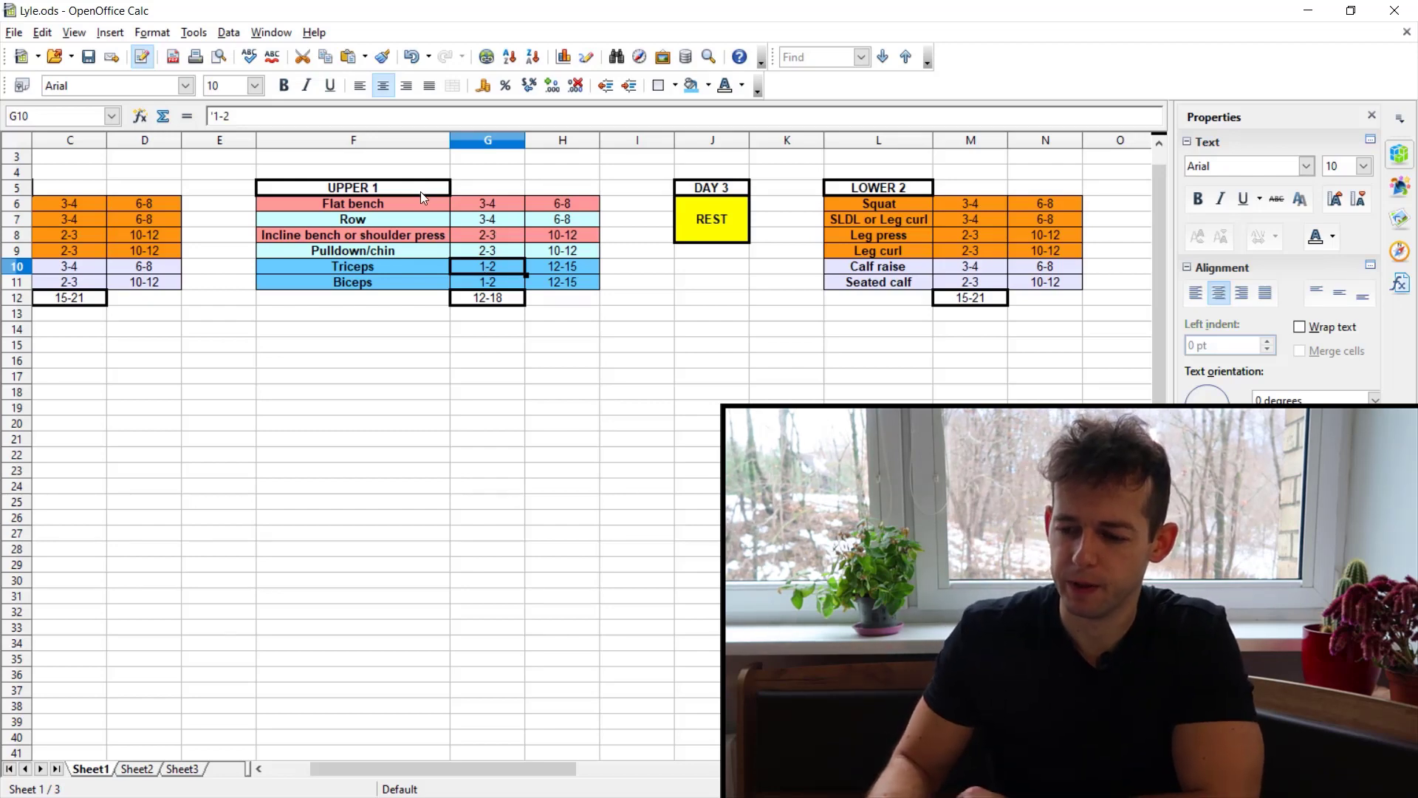
left_click_drag(419, 198, 560, 238)
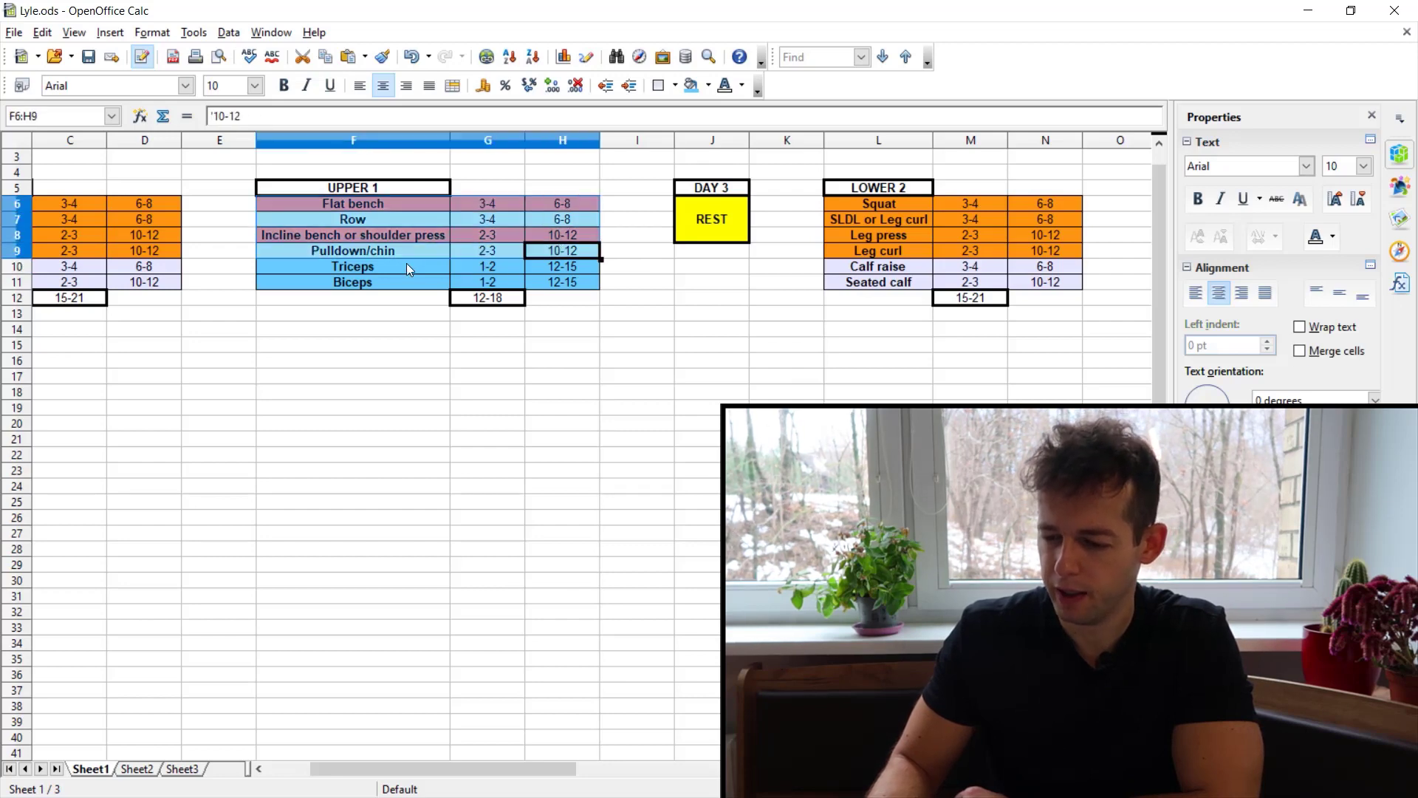
left_click_drag(394, 269, 547, 282)
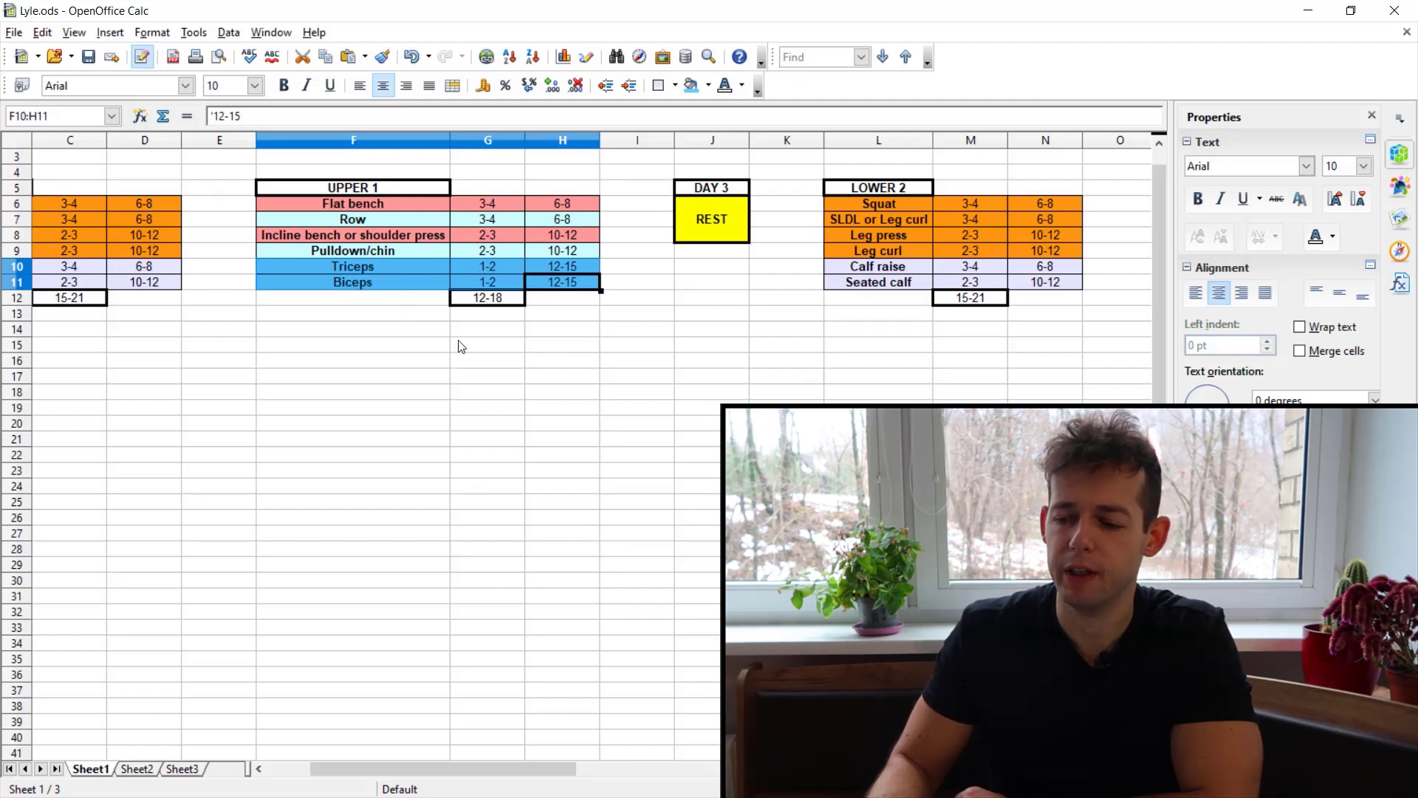
left_click(560, 289)
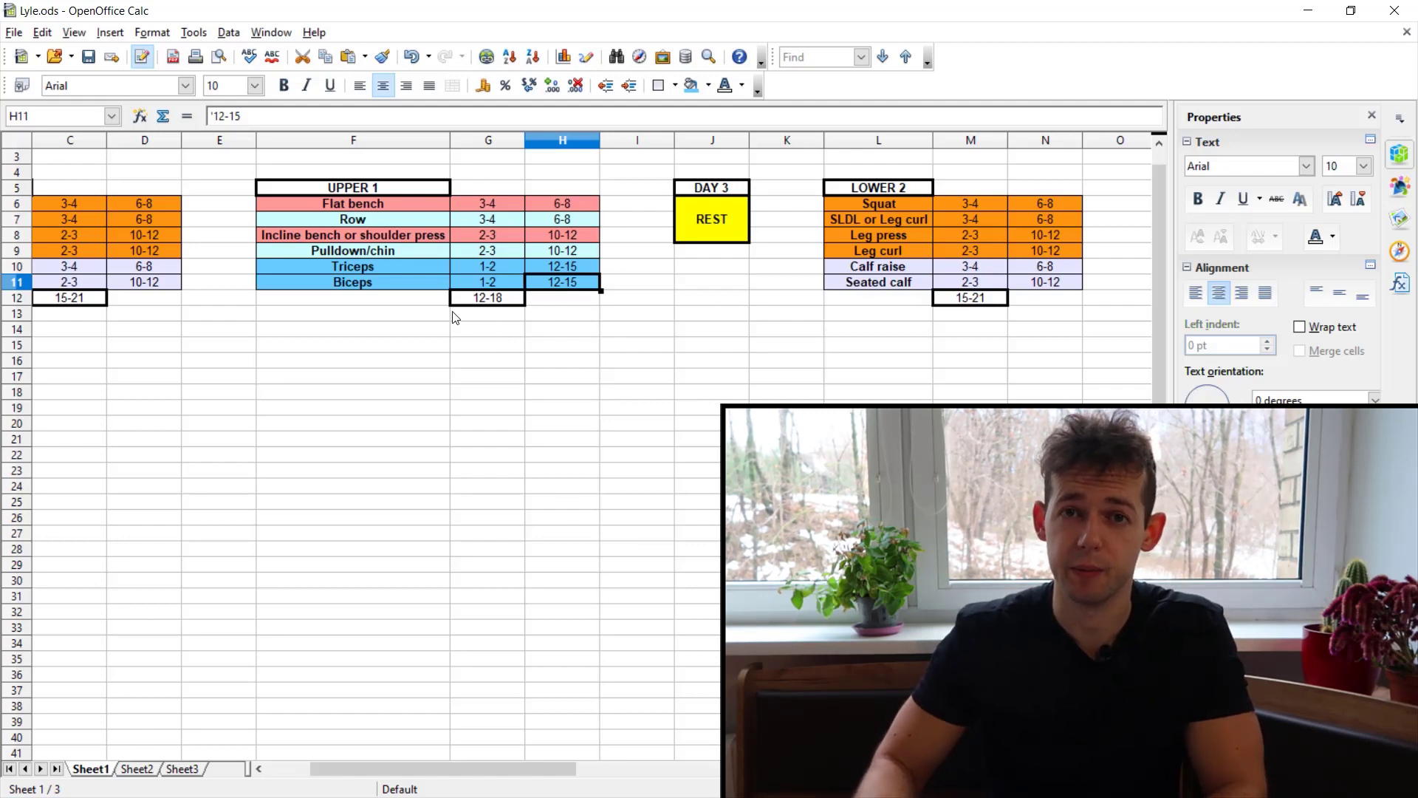
left_click(427, 317)
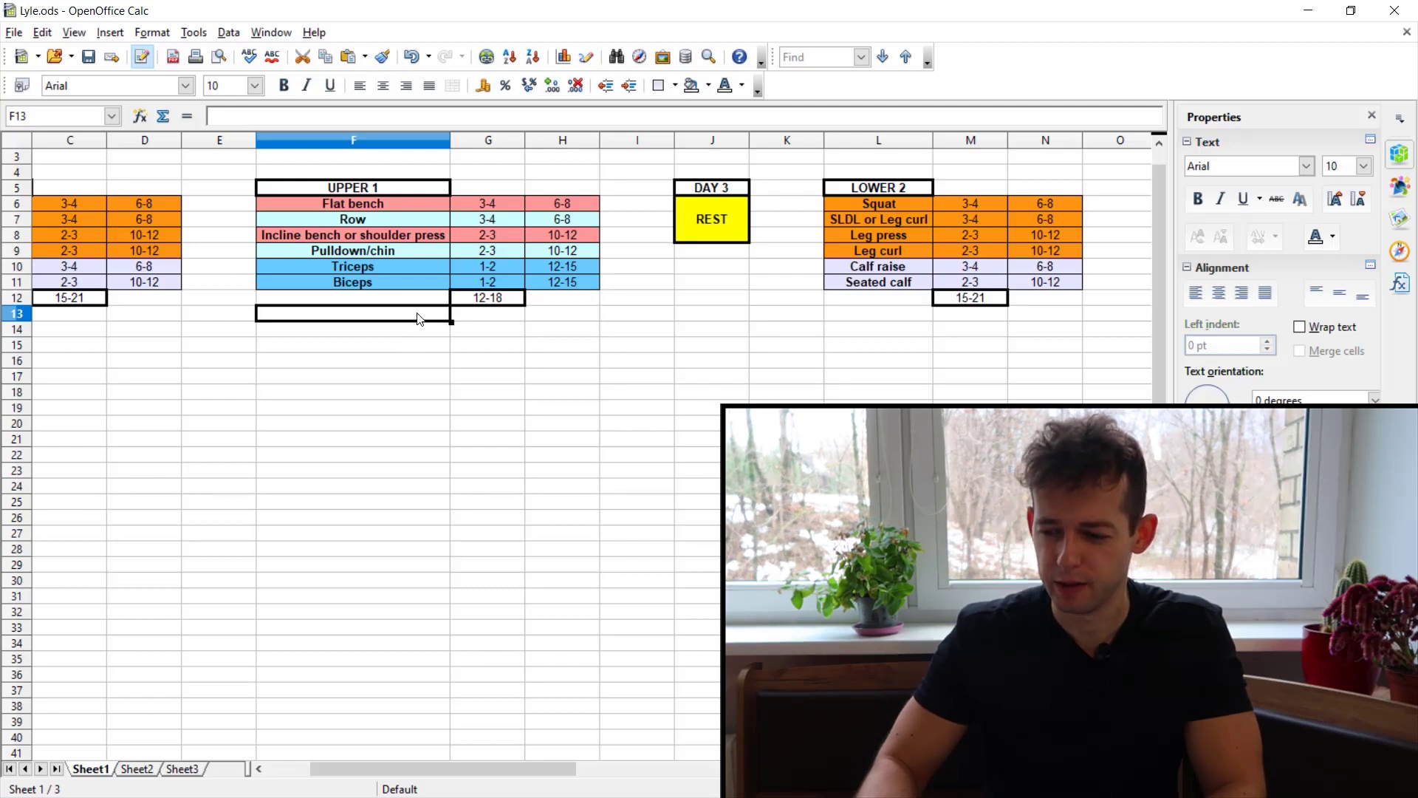
Highlight the three forearm rows, the quads-to-calves block and the abs row in the weekly sets table.
left_click(479, 266)
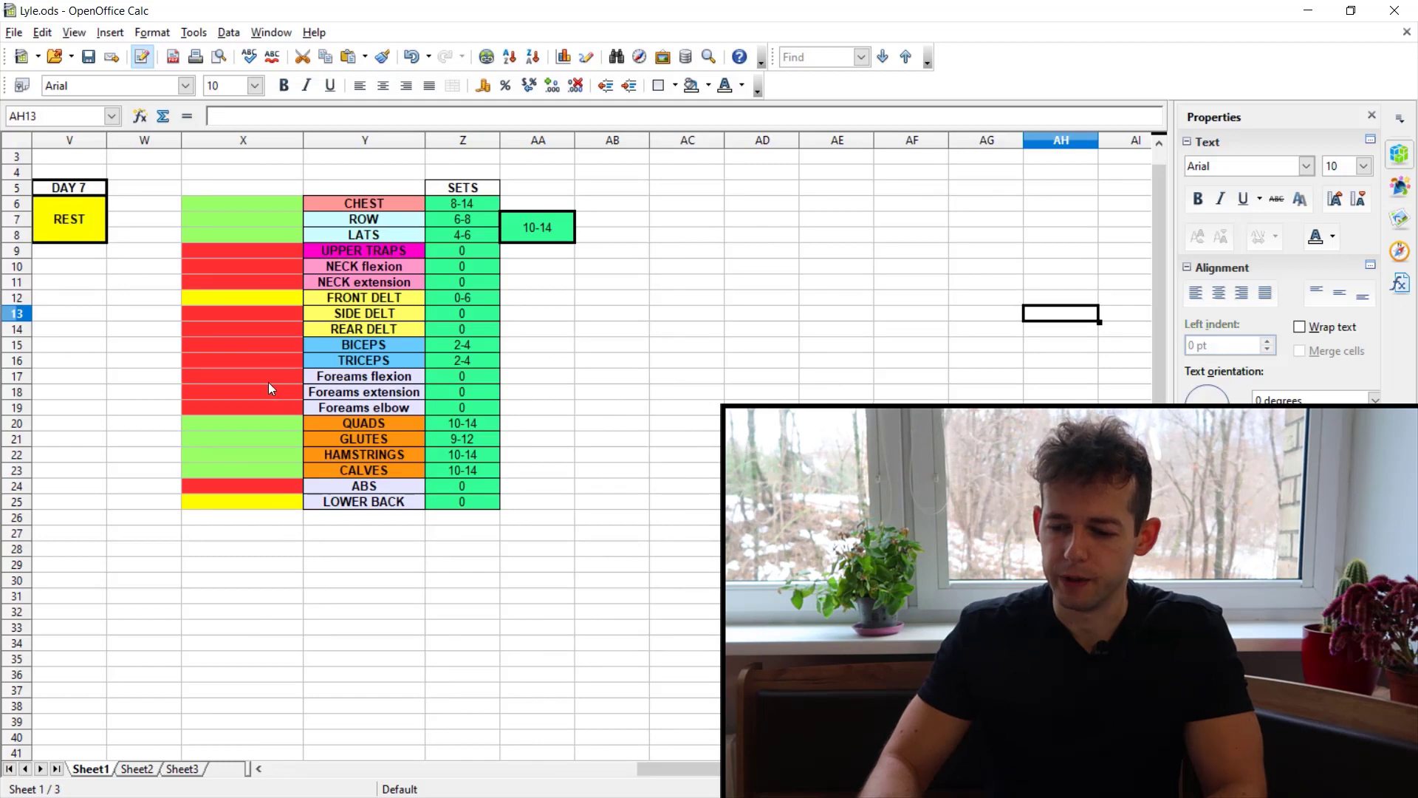
left_click_drag(268, 377, 467, 410)
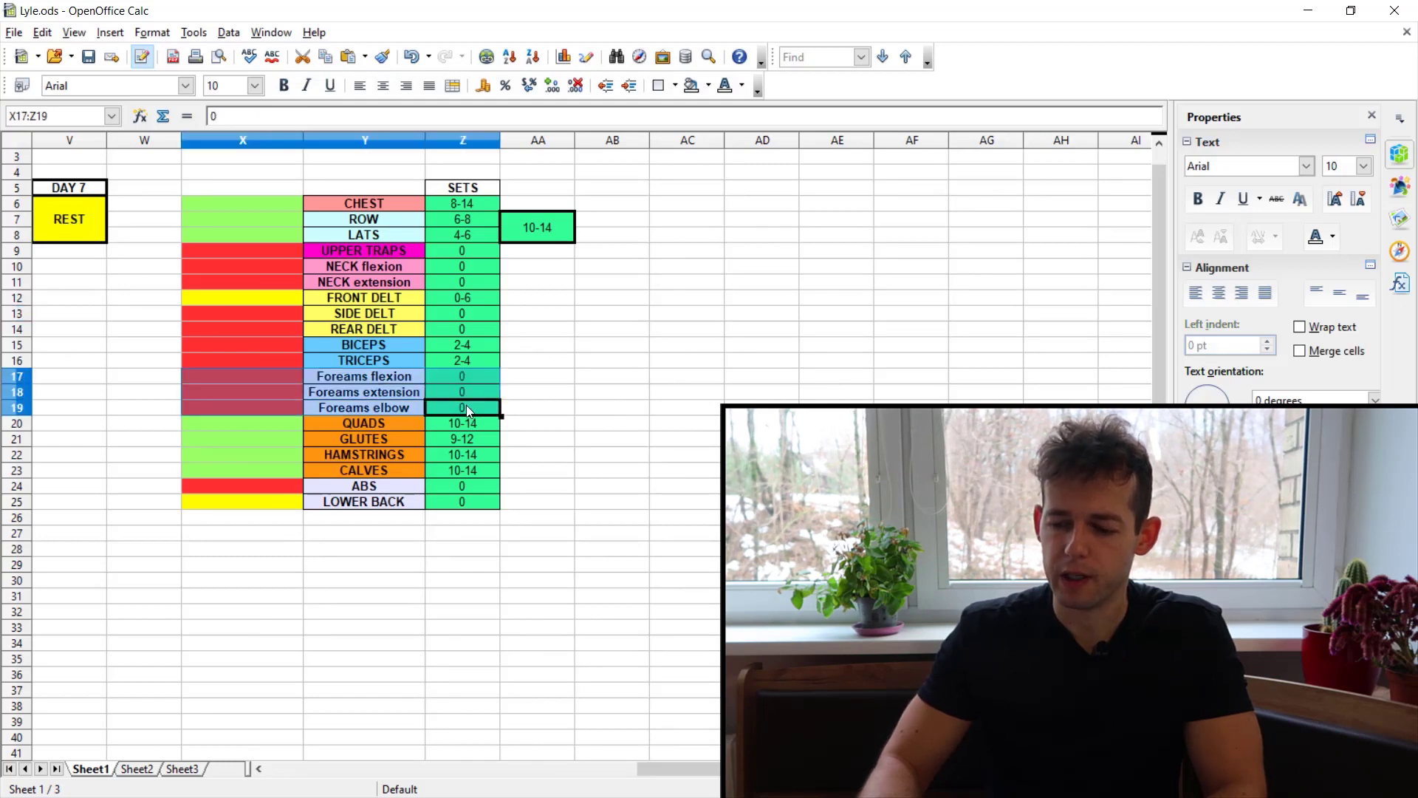
left_click(401, 379)
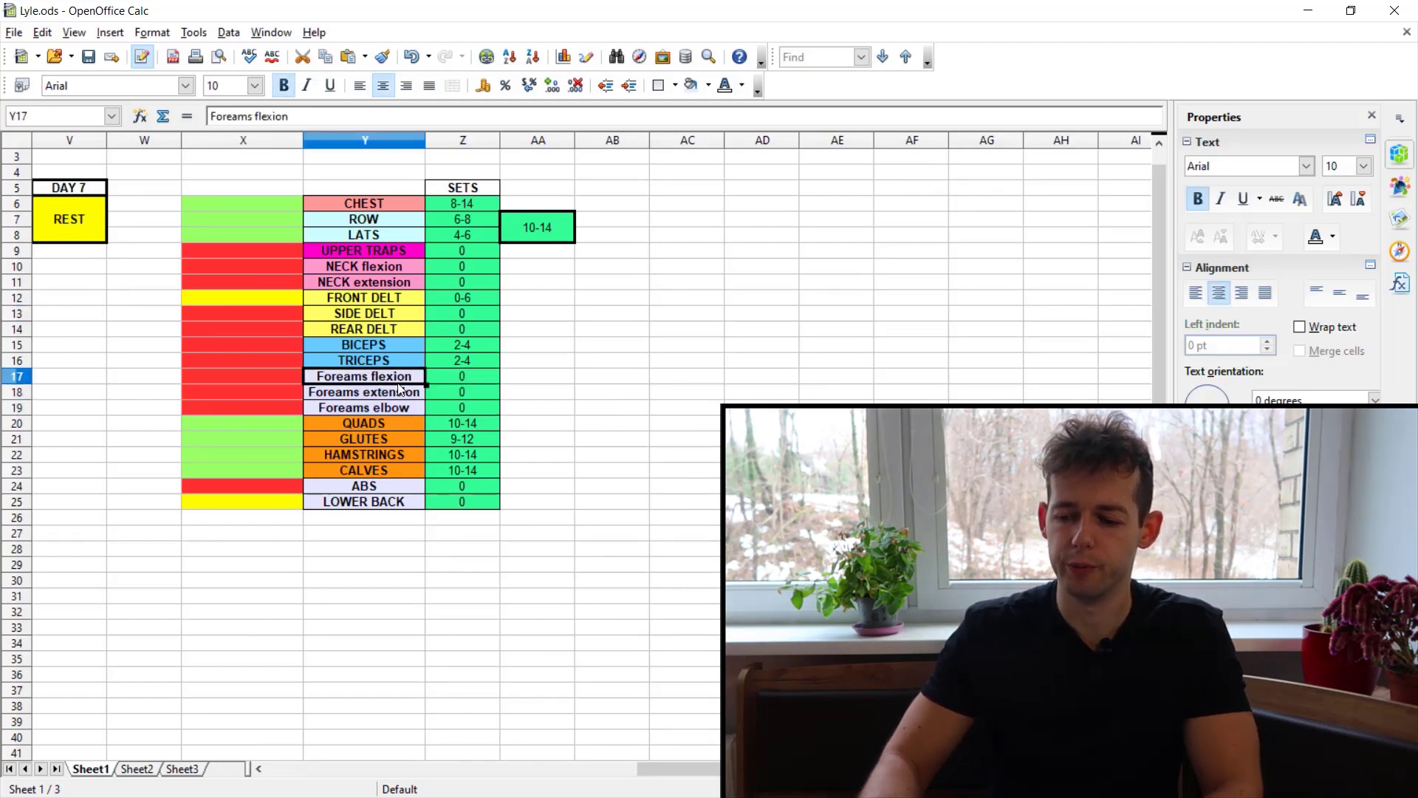
left_click(383, 405)
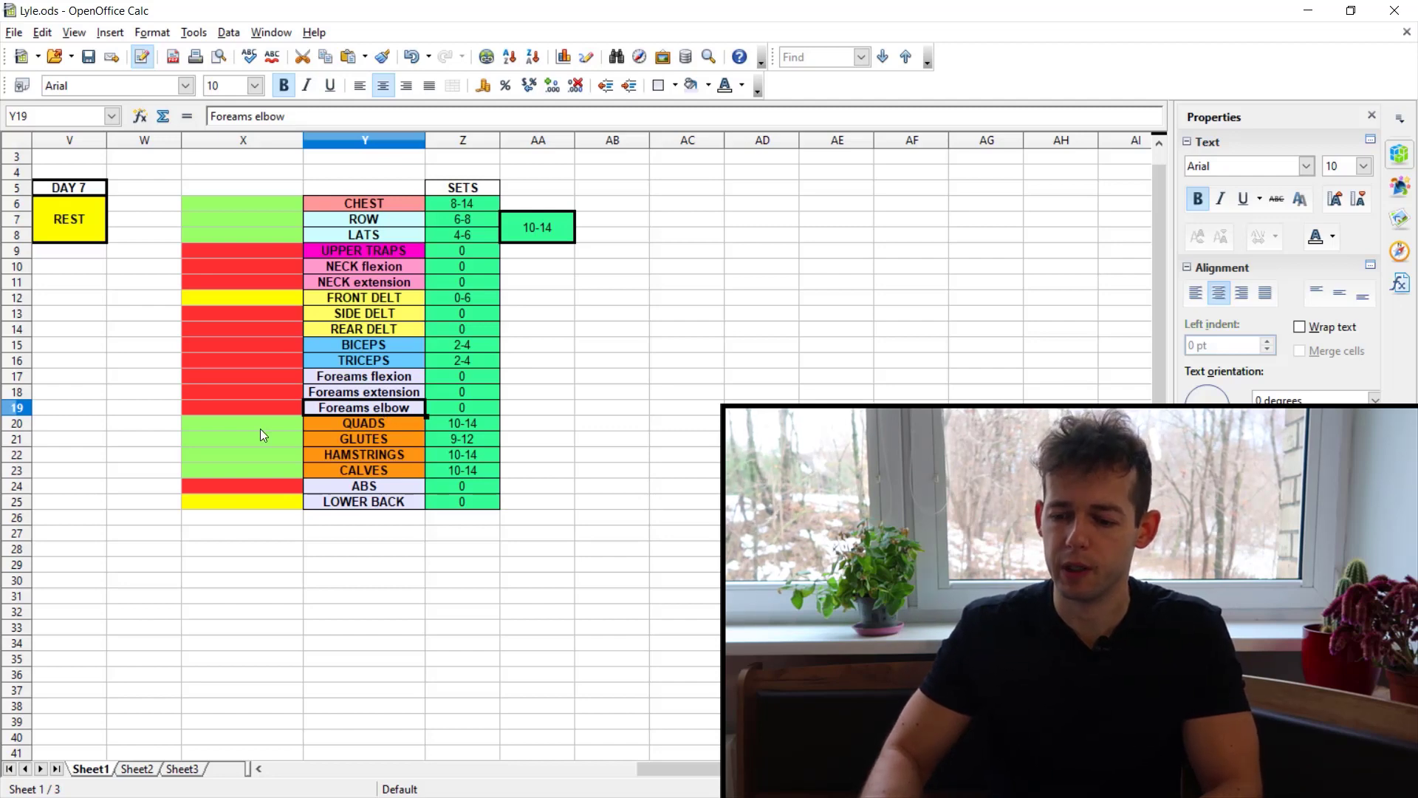
left_click_drag(260, 427, 440, 472)
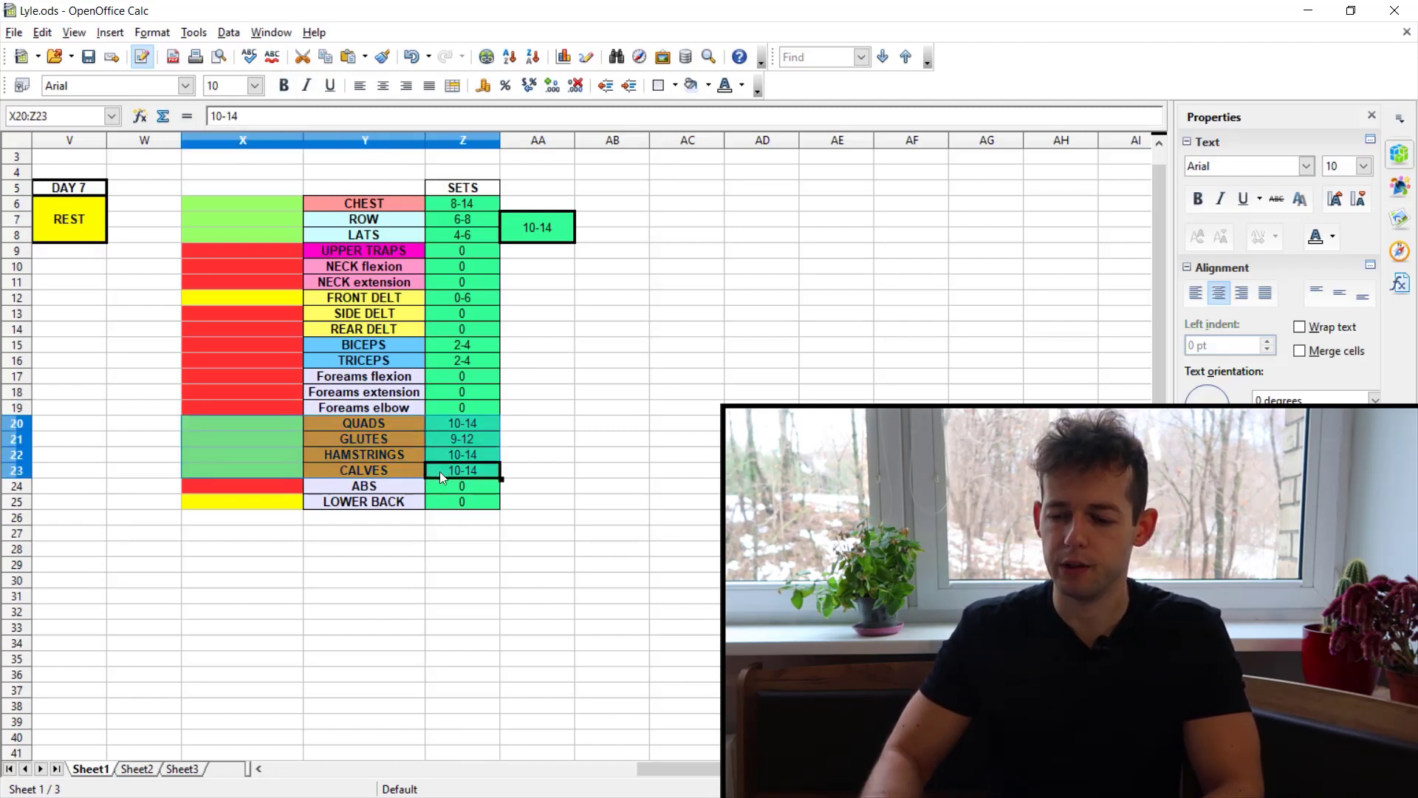
left_click_drag(265, 487, 437, 490)
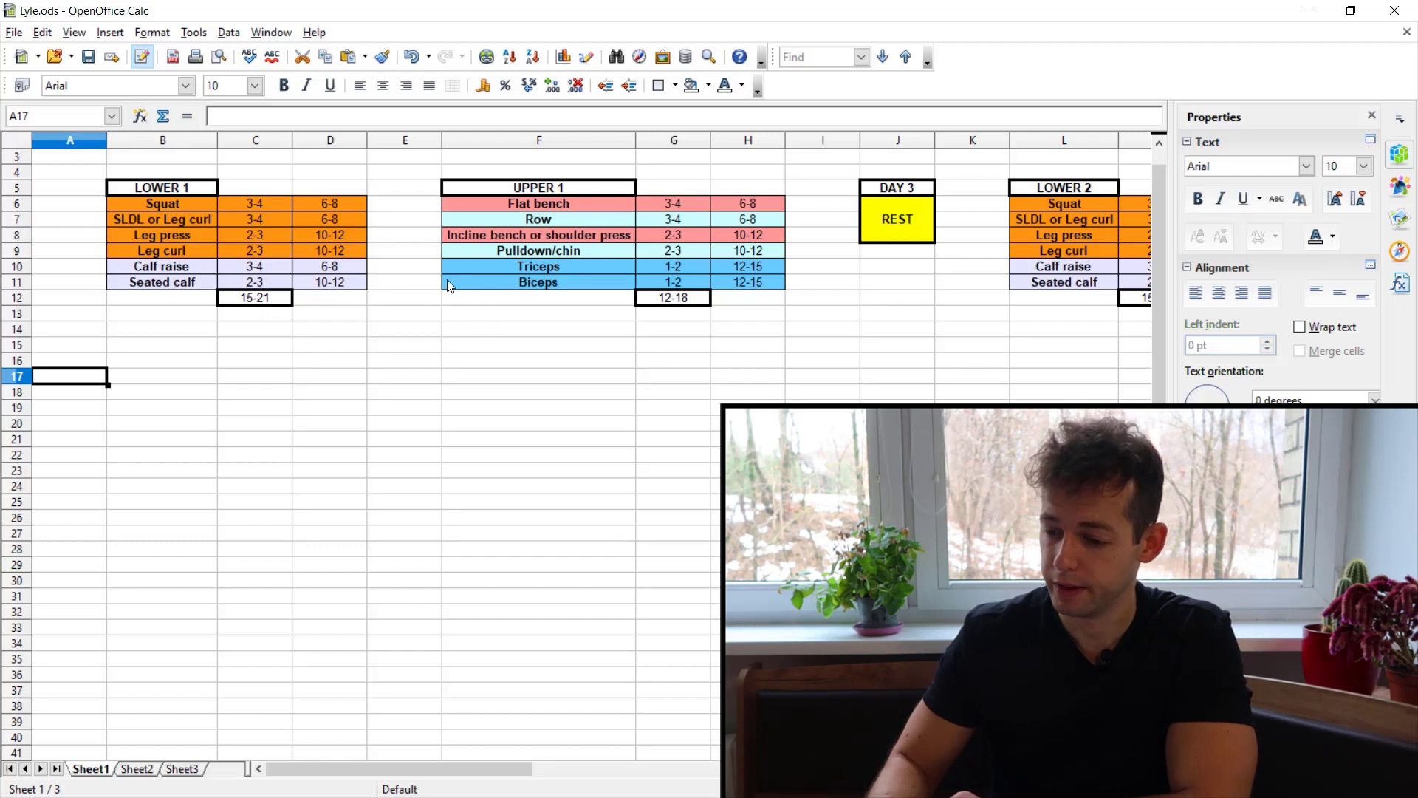
Highlight the triceps and biceps rows in Upper 1 and the calf raise and seated calf rows in Lower 1.
left_click_drag(450, 266, 735, 286)
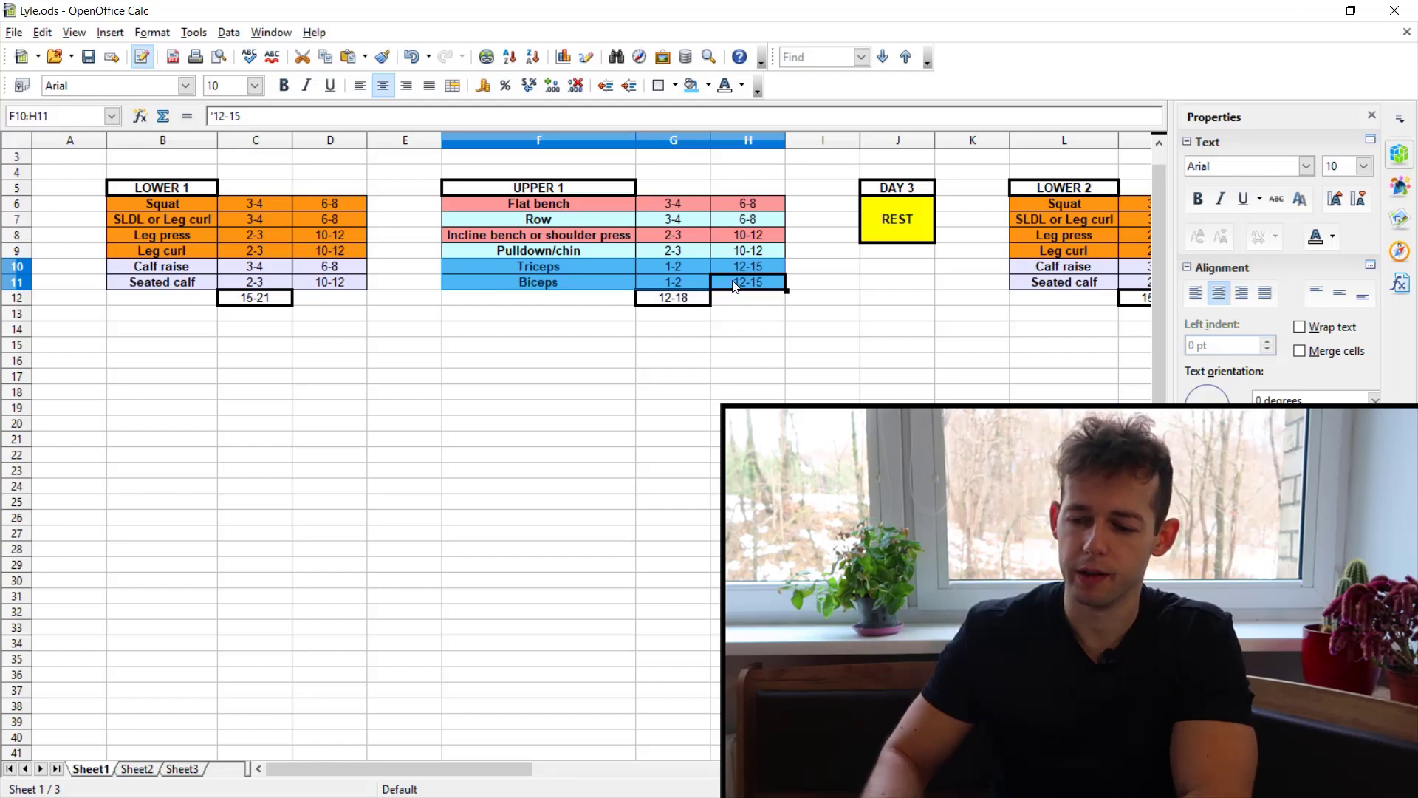
left_click_drag(160, 271, 326, 289)
left_click(271, 270)
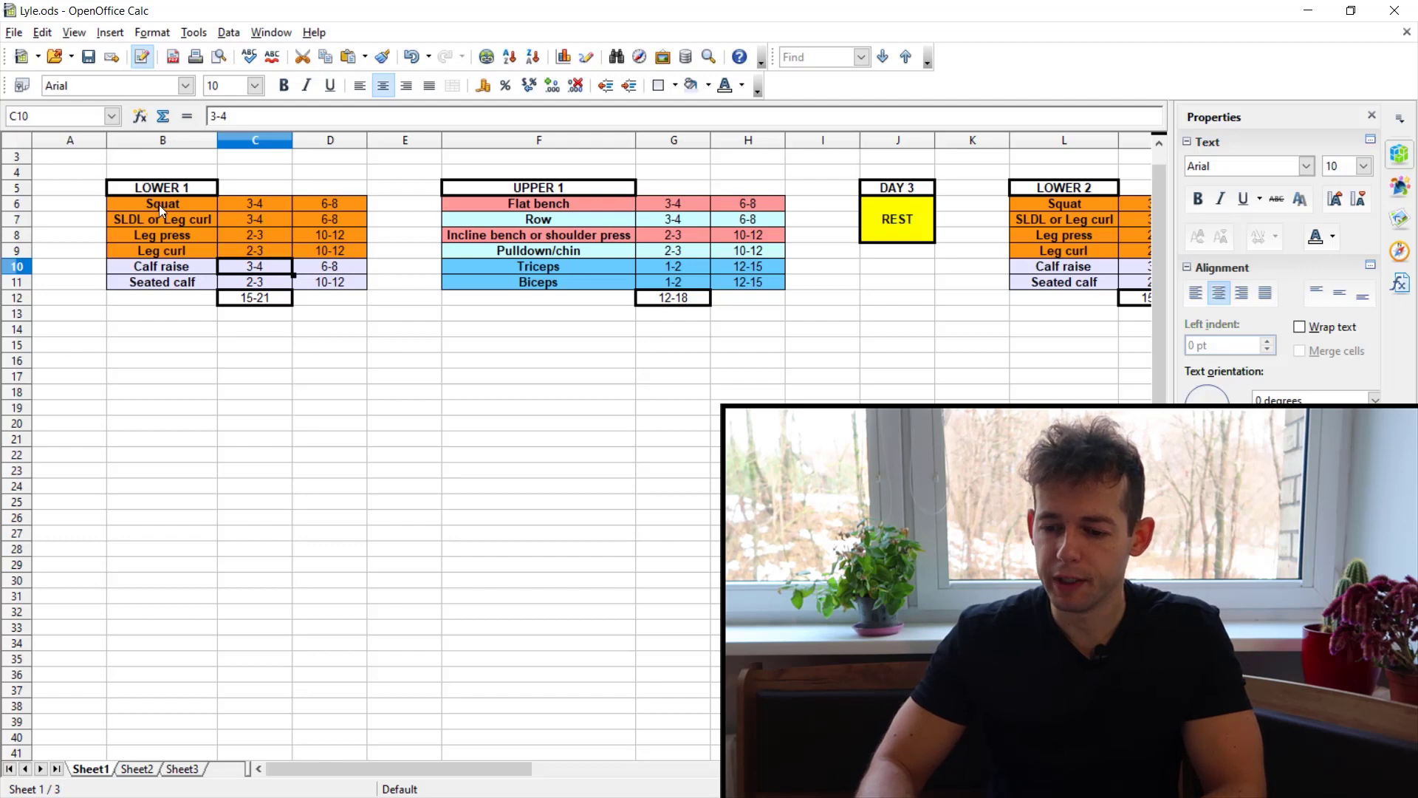
Compare the Lower 1 exercises and total sets with the triceps and biceps sets and the total in Upper 1 by highlighting them.
left_click_drag(160, 211, 280, 313)
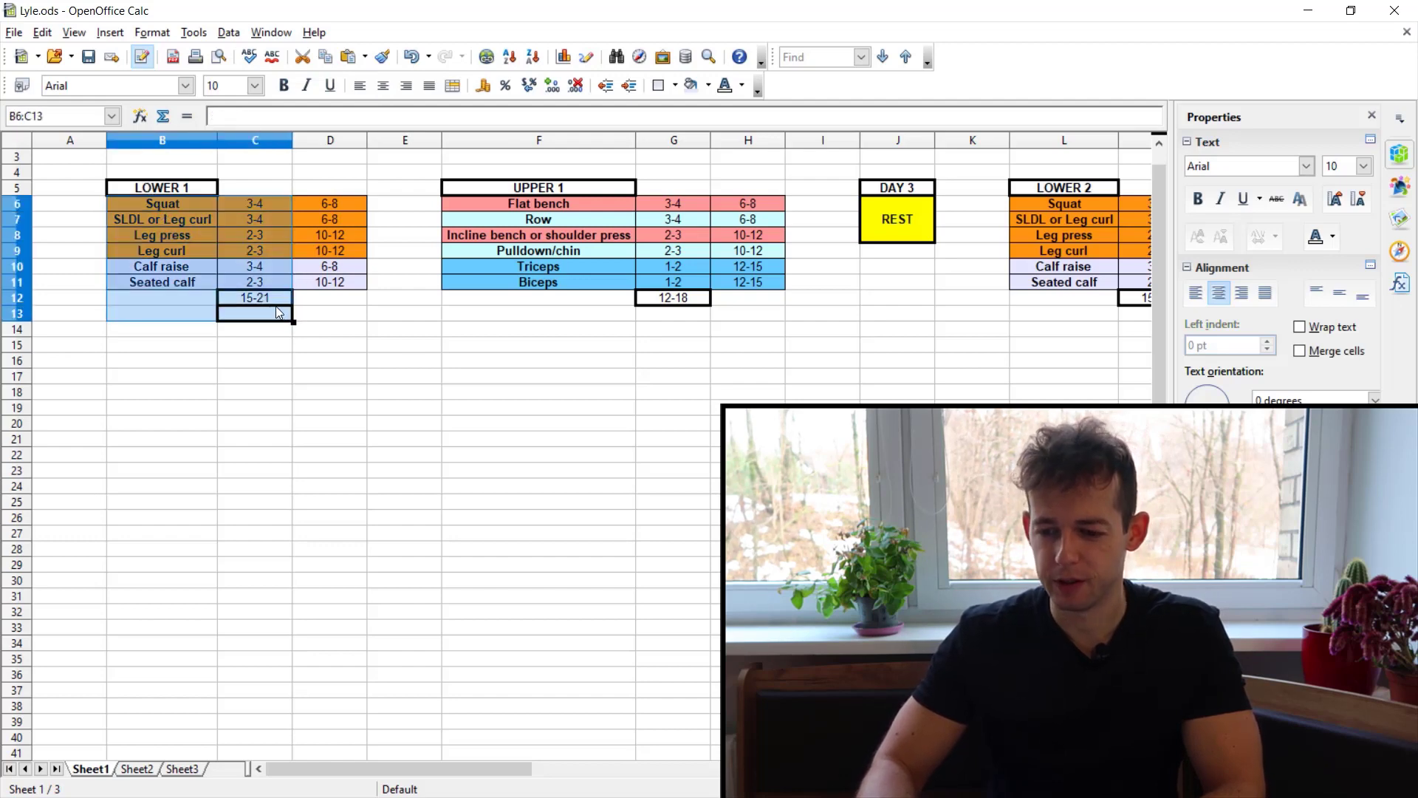
left_click(270, 305)
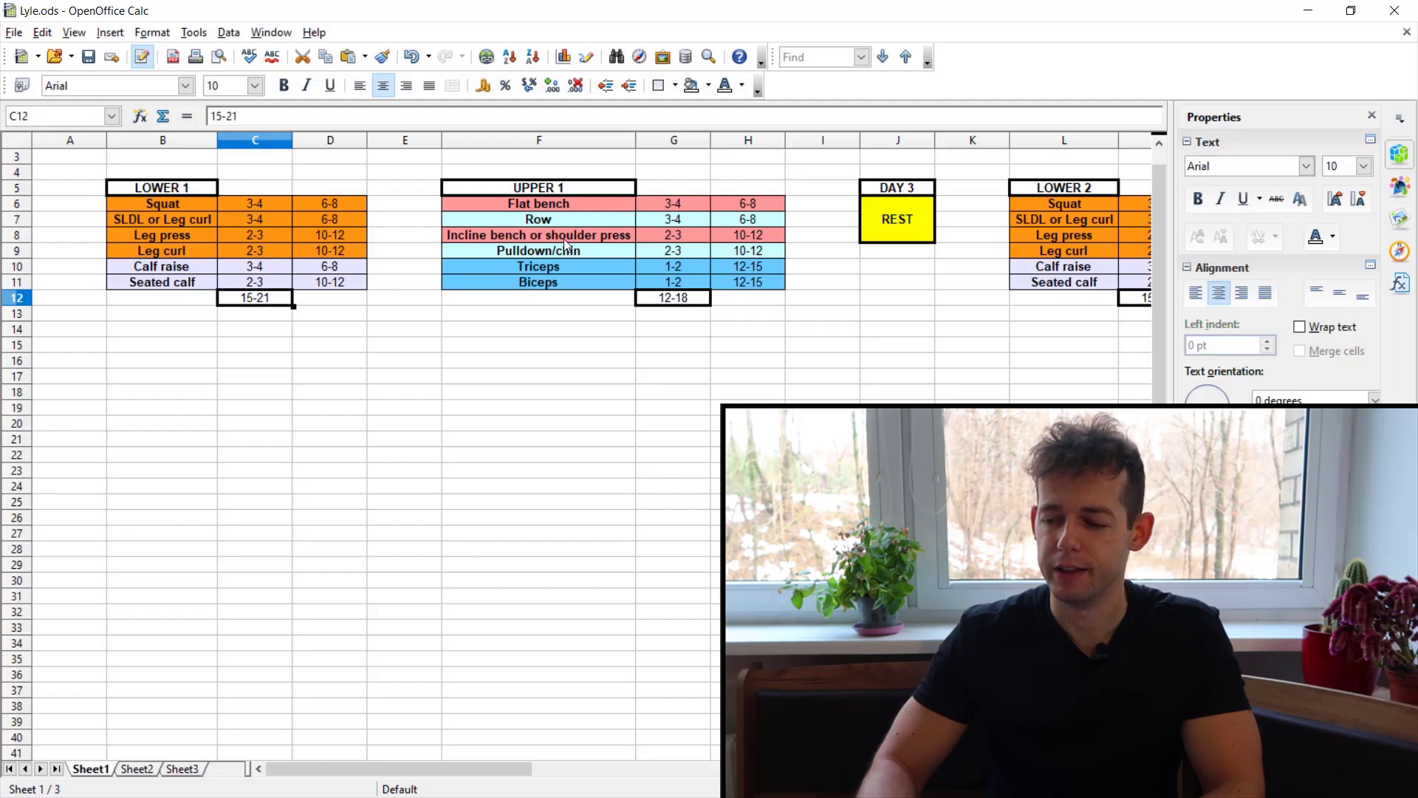
left_click_drag(668, 262, 671, 318)
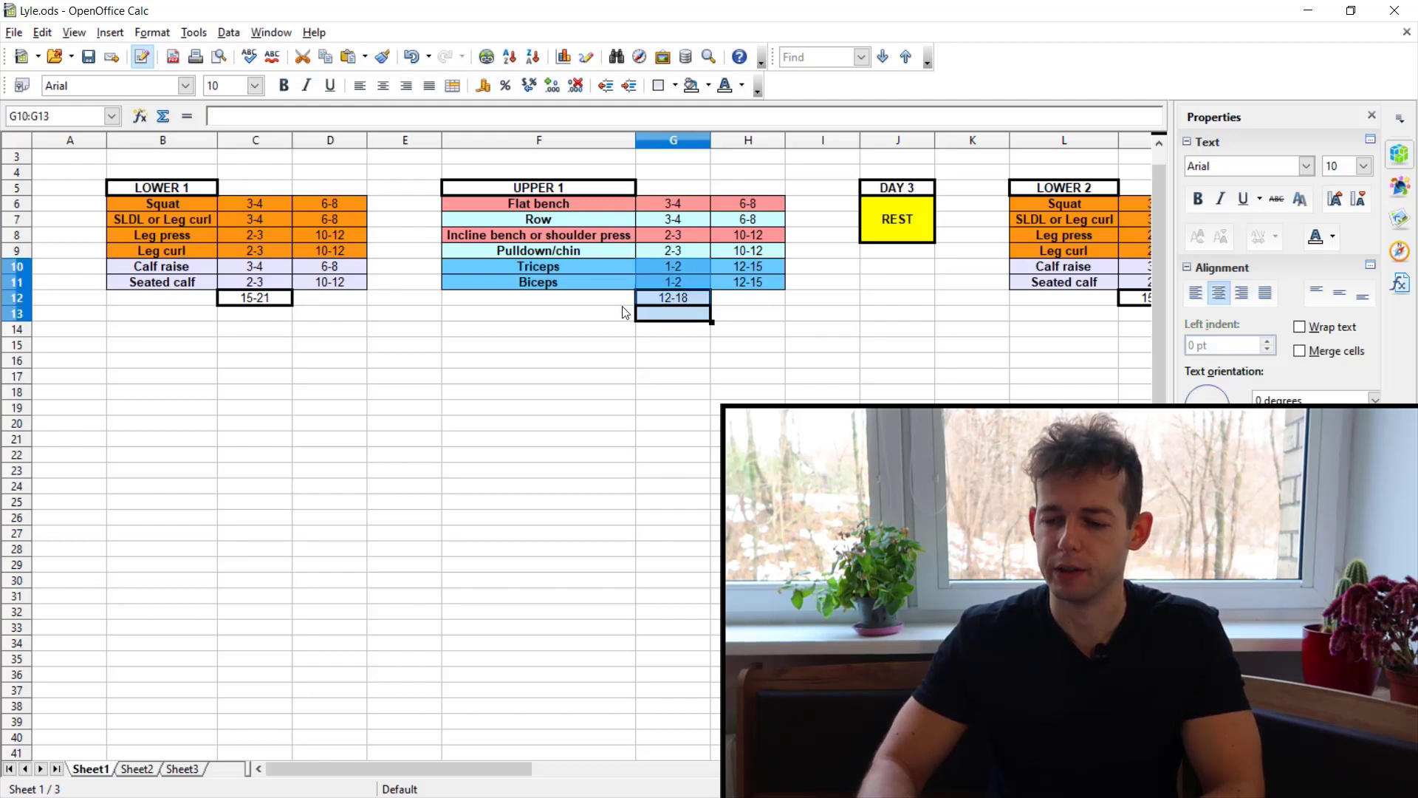
left_click_drag(170, 220, 322, 346)
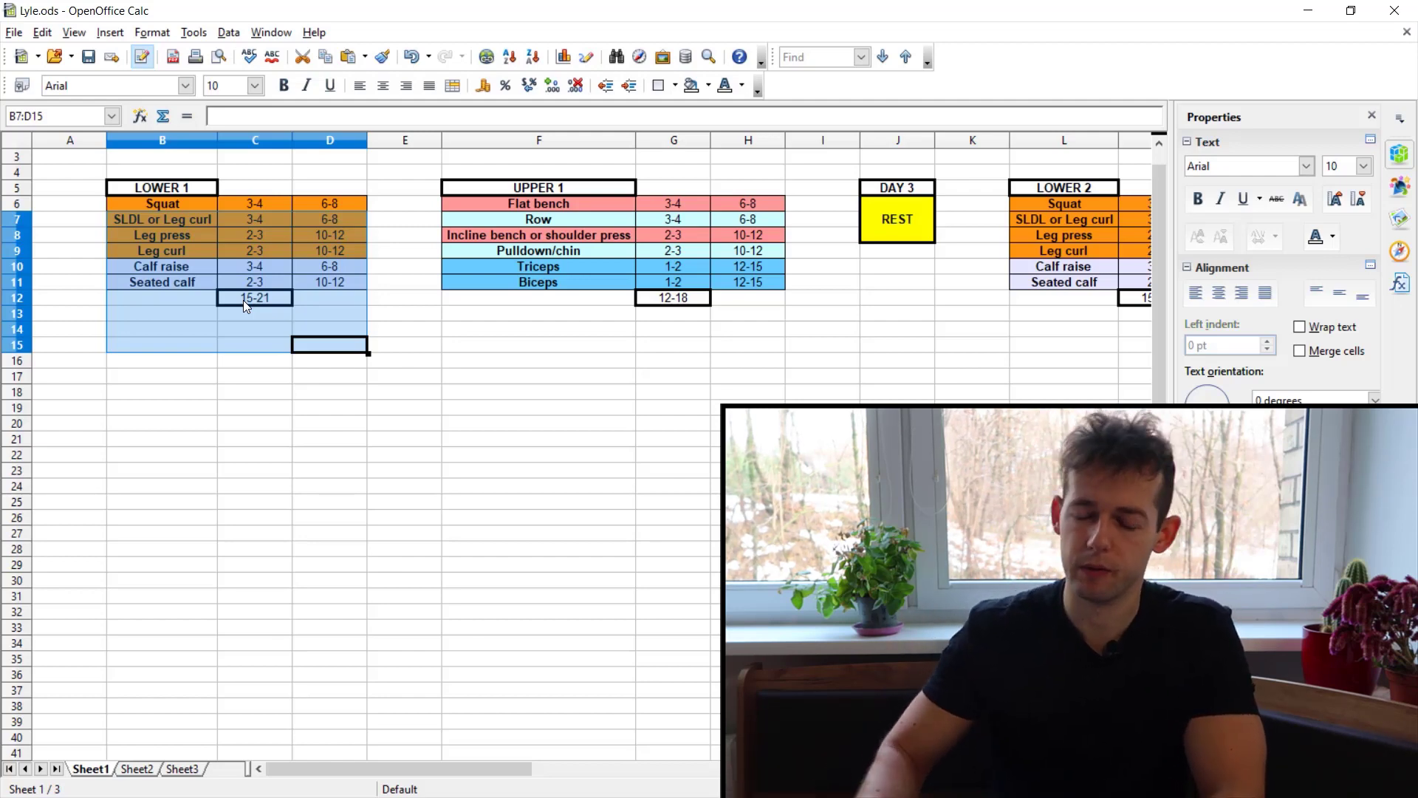
left_click_drag(176, 210, 296, 334)
left_click(477, 264)
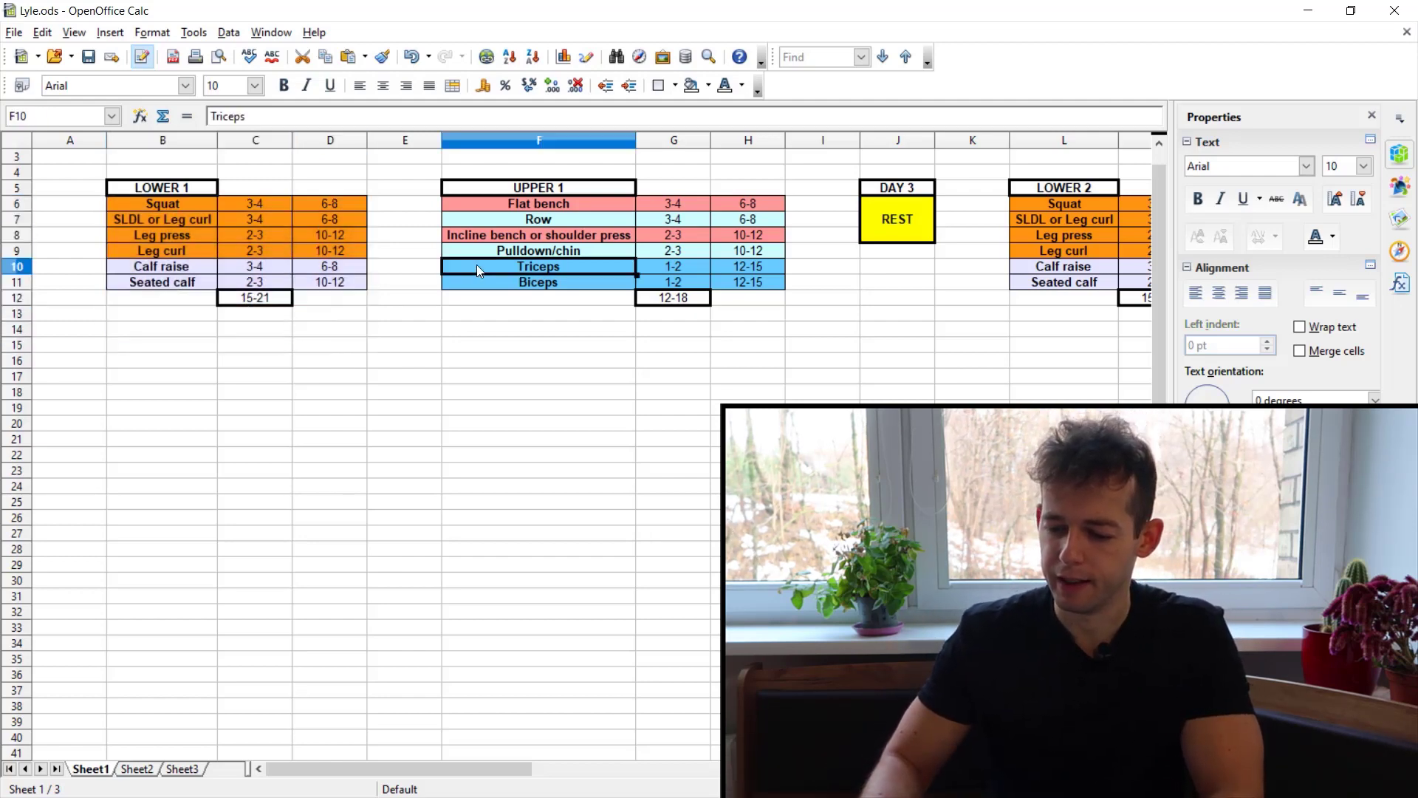
Show the weekly schedules on Sheet2 and highlight the Day 3 upper workout in the second schedule.
left_click(136, 769)
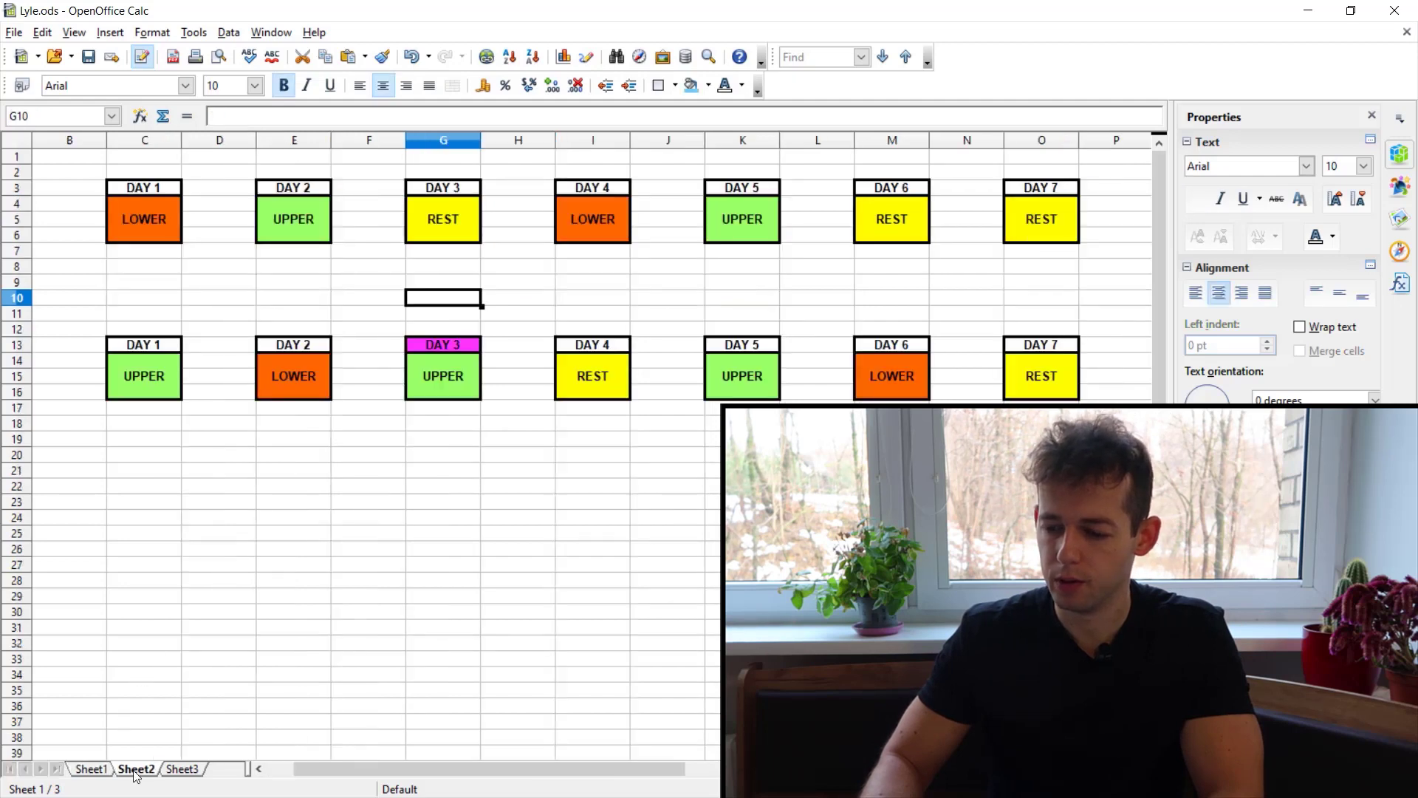
left_click_drag(143, 313, 1123, 423)
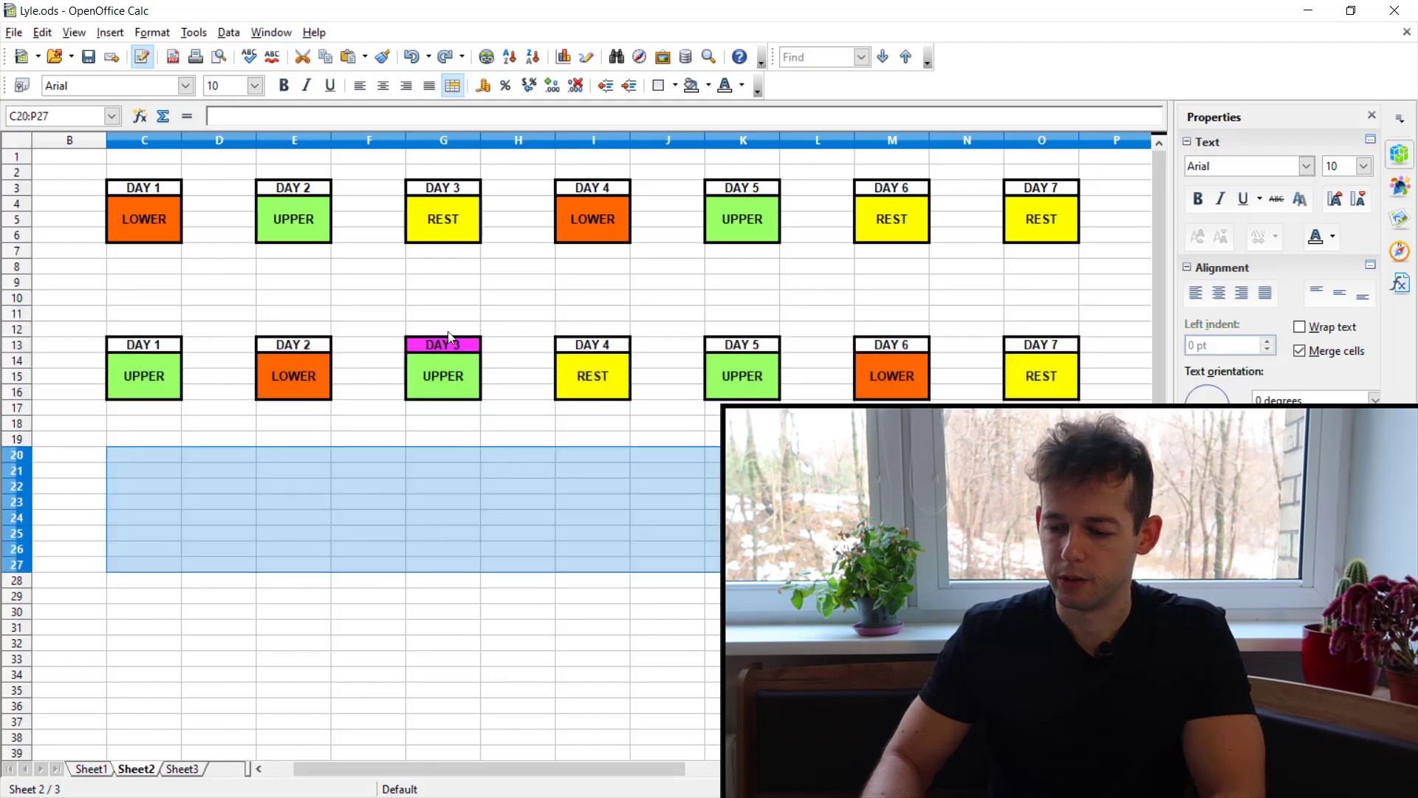
left_click_drag(447, 316, 446, 455)
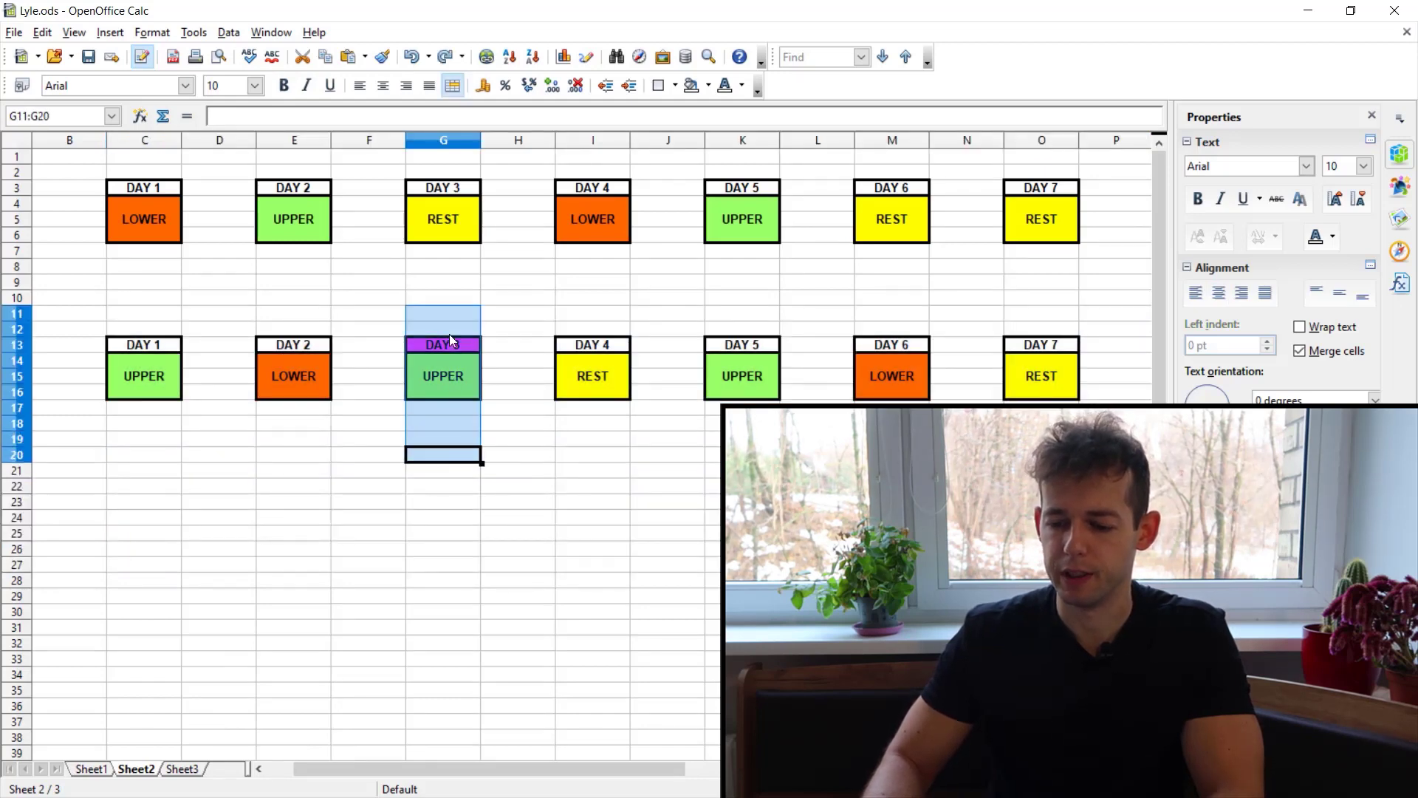
Return to the weekly sets table on Sheet1 and highlight the delt rows and the rows from biceps to forearms elbow.
left_click(91, 769)
left_click(448, 427)
key("Tab")
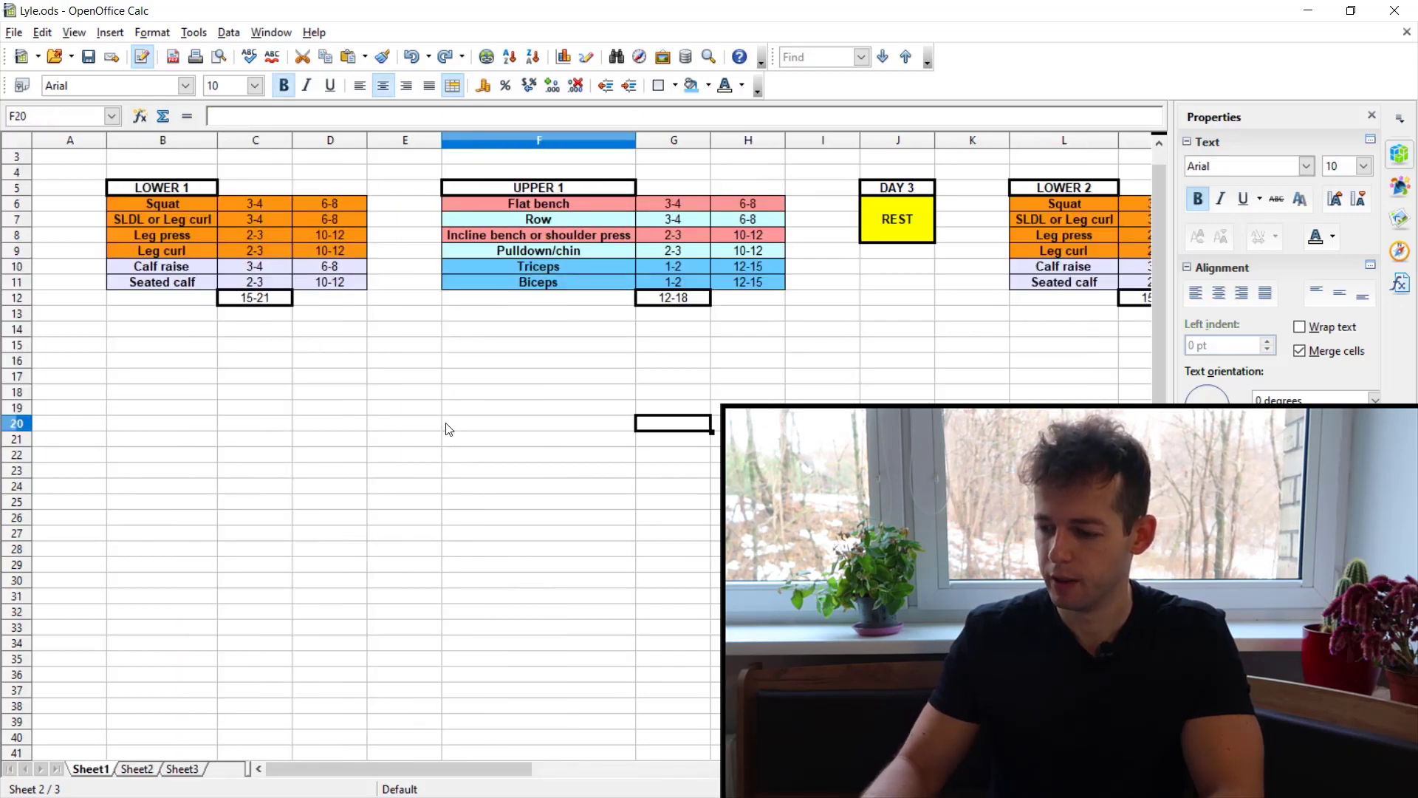
key("Tab")
key("Tab")
key("Tab")
key("Tab")
key("Tab")
key("Tab")
key("Tab")
key("Tab")
key("Tab")
key("Tab")
key("Tab")
key("Tab")
key("Tab")
key("Tab")
key("Tab")
key("Tab")
key("Tab")
key("Tab")
key("Tab")
key("Tab")
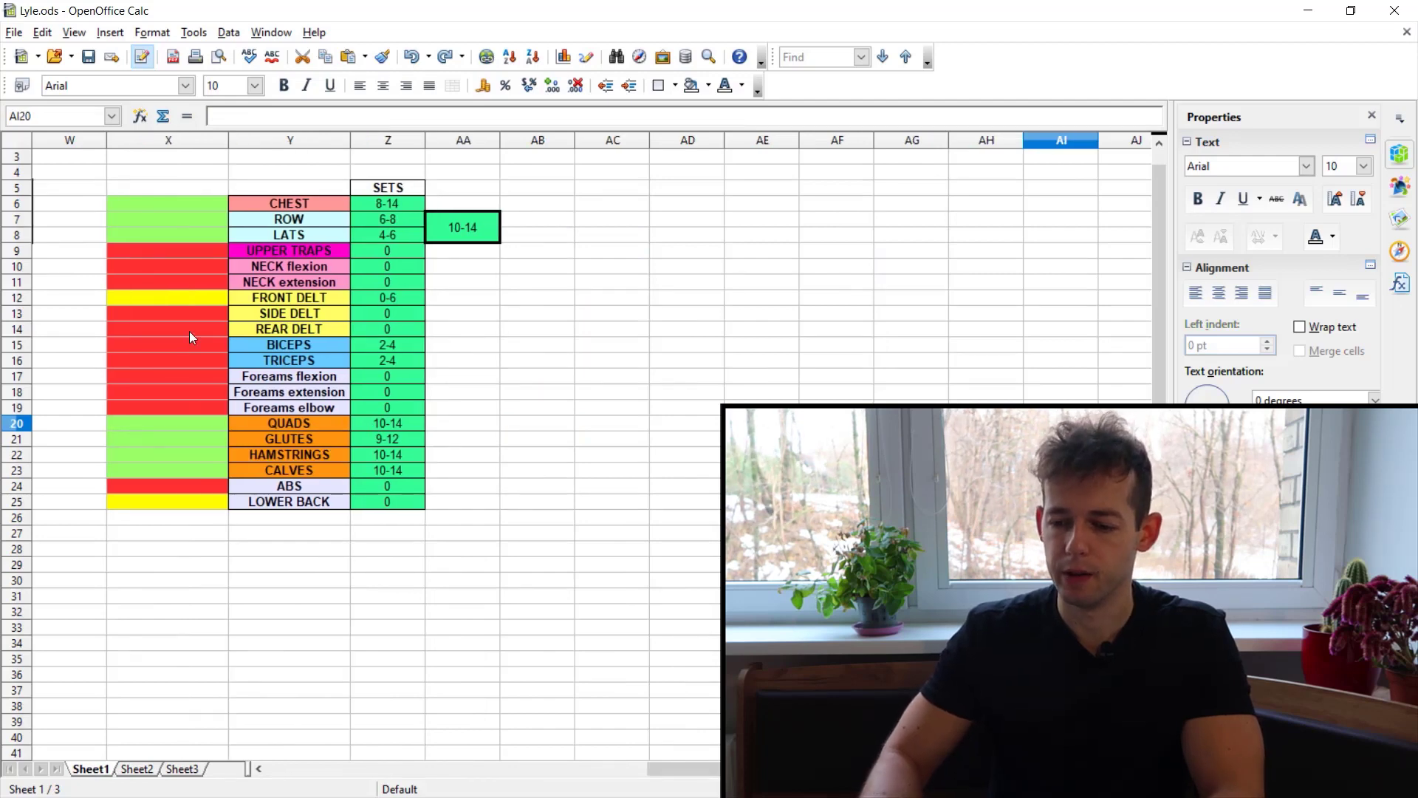
left_click_drag(180, 296, 402, 331)
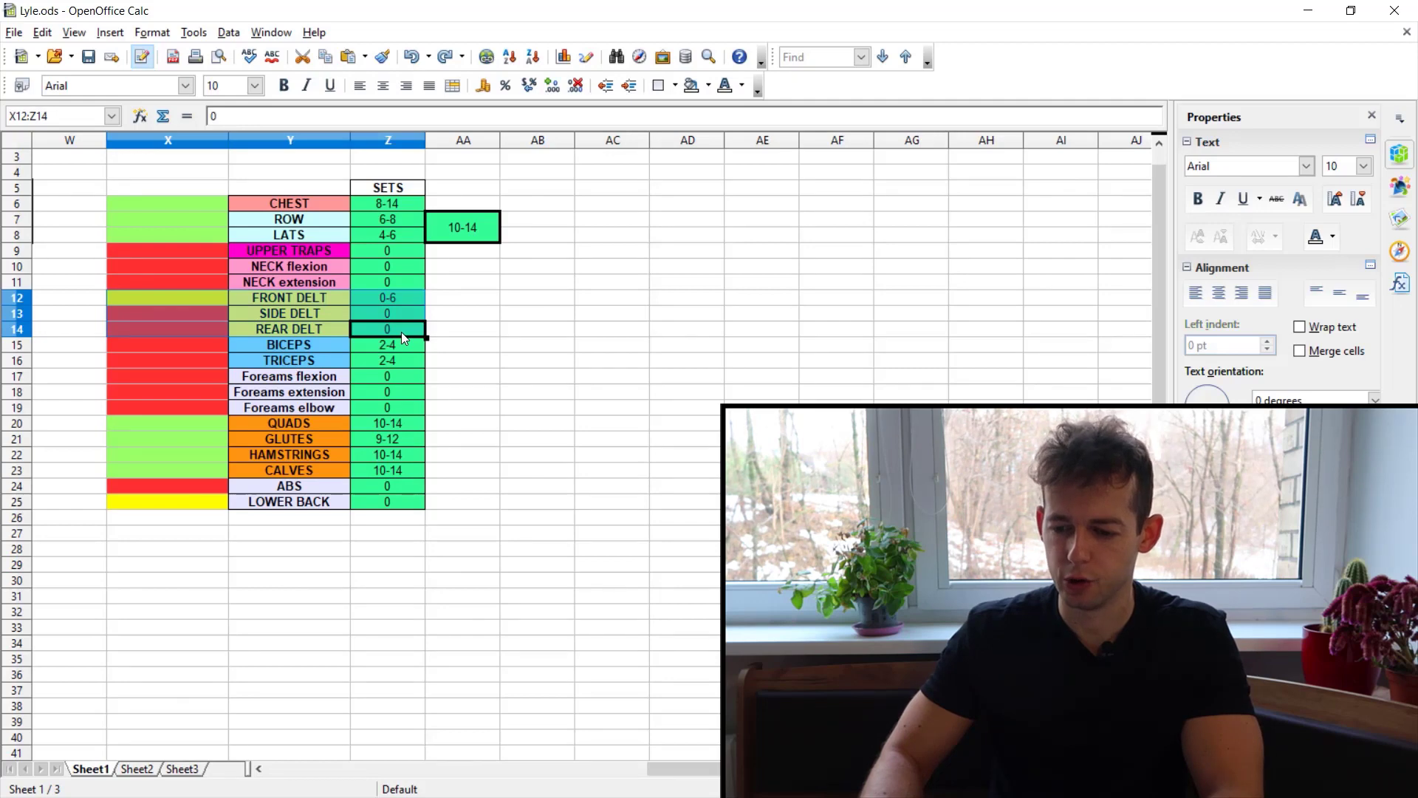
left_click_drag(218, 345, 390, 407)
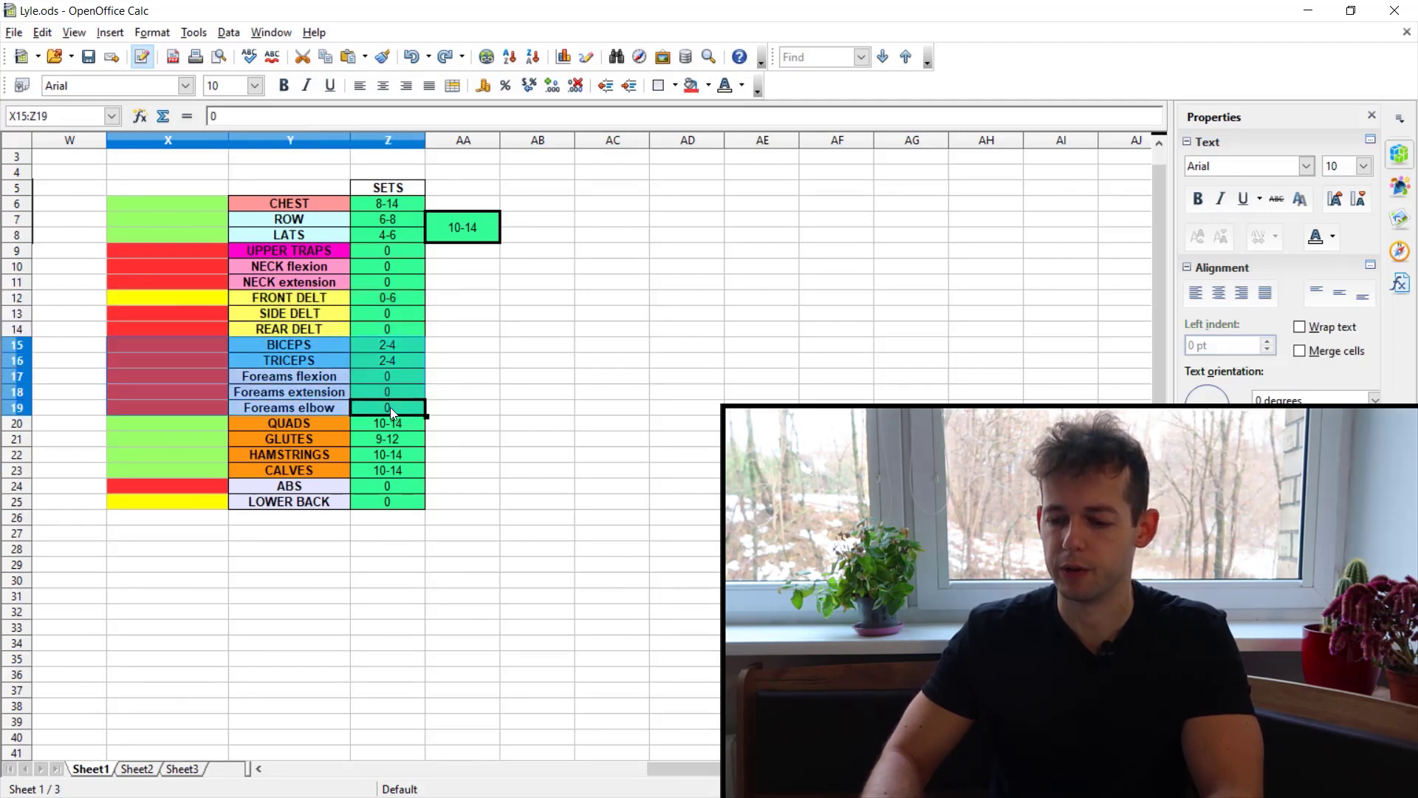